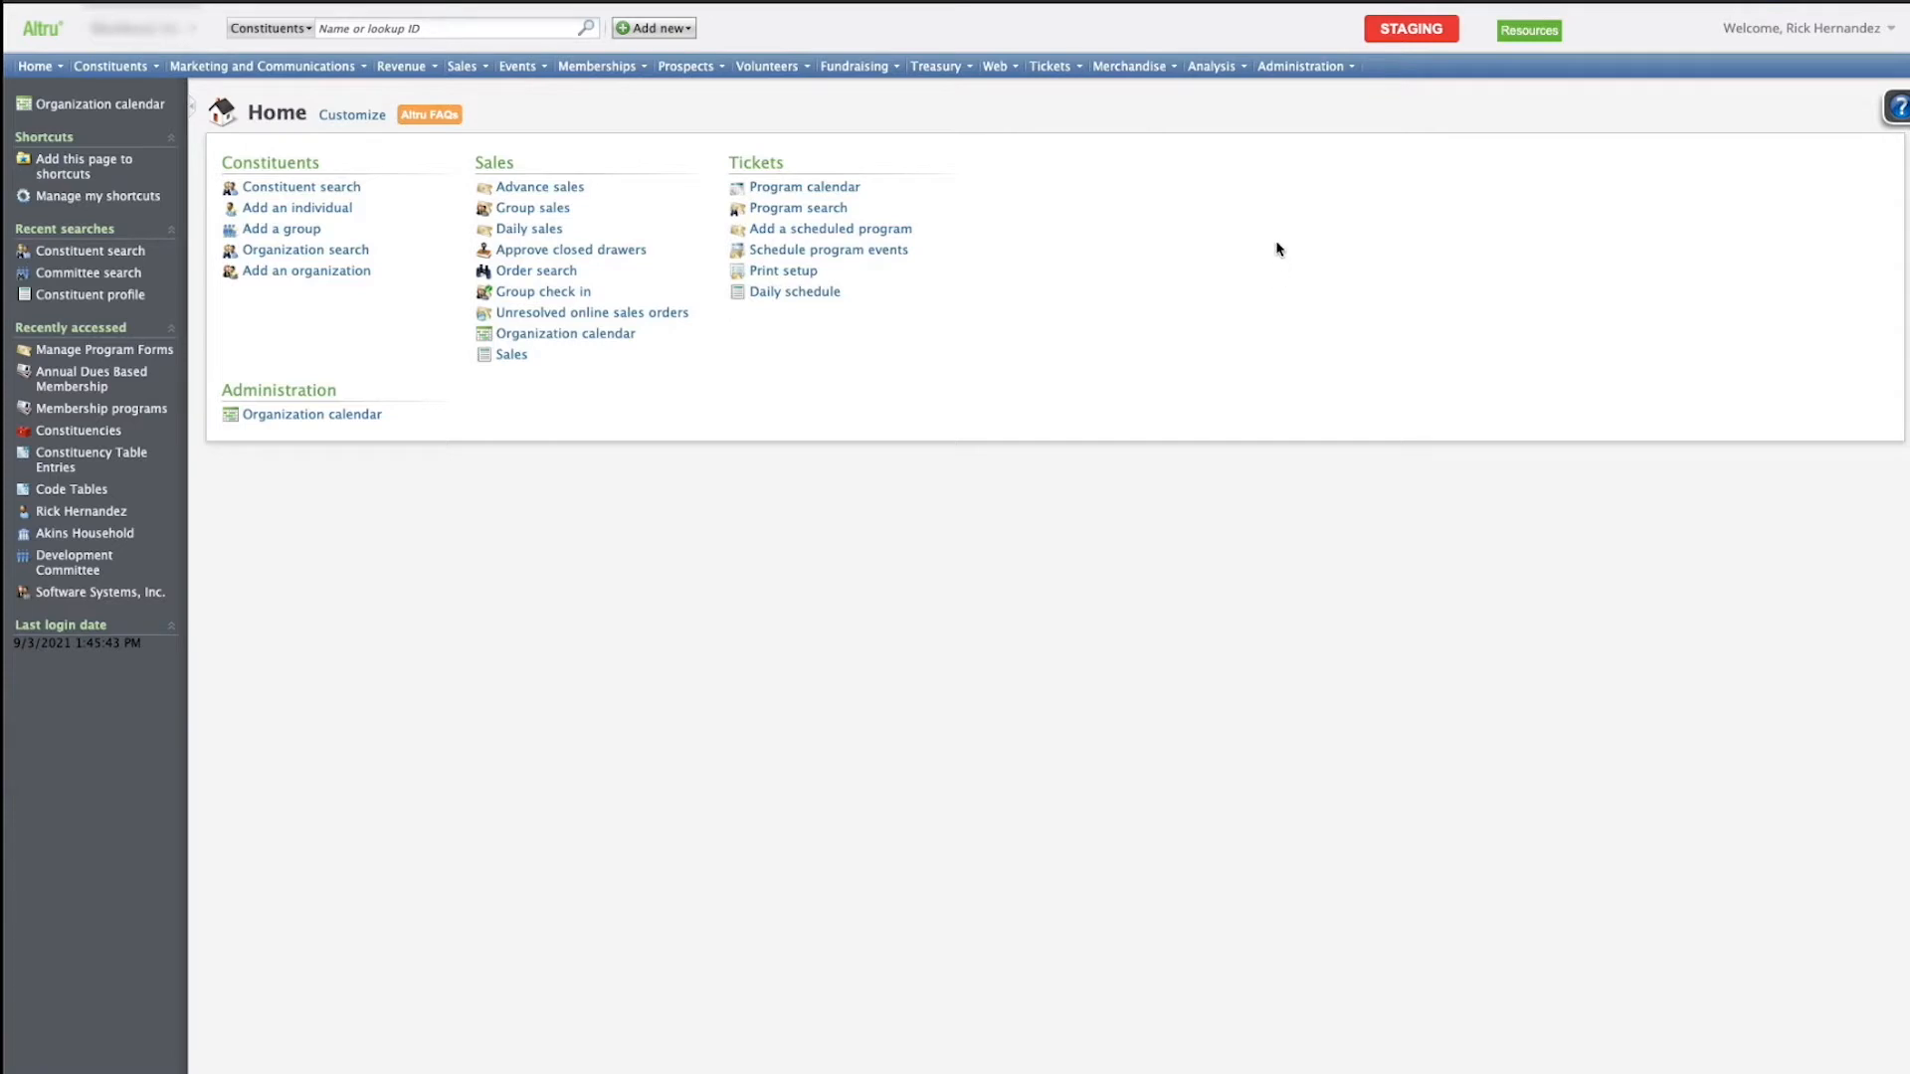
Start a new ad-hoc query on the Sales Orders source view and remove Lookup ID from its results fields.
{"action": "left_click", "coordinate": [1211, 65]}
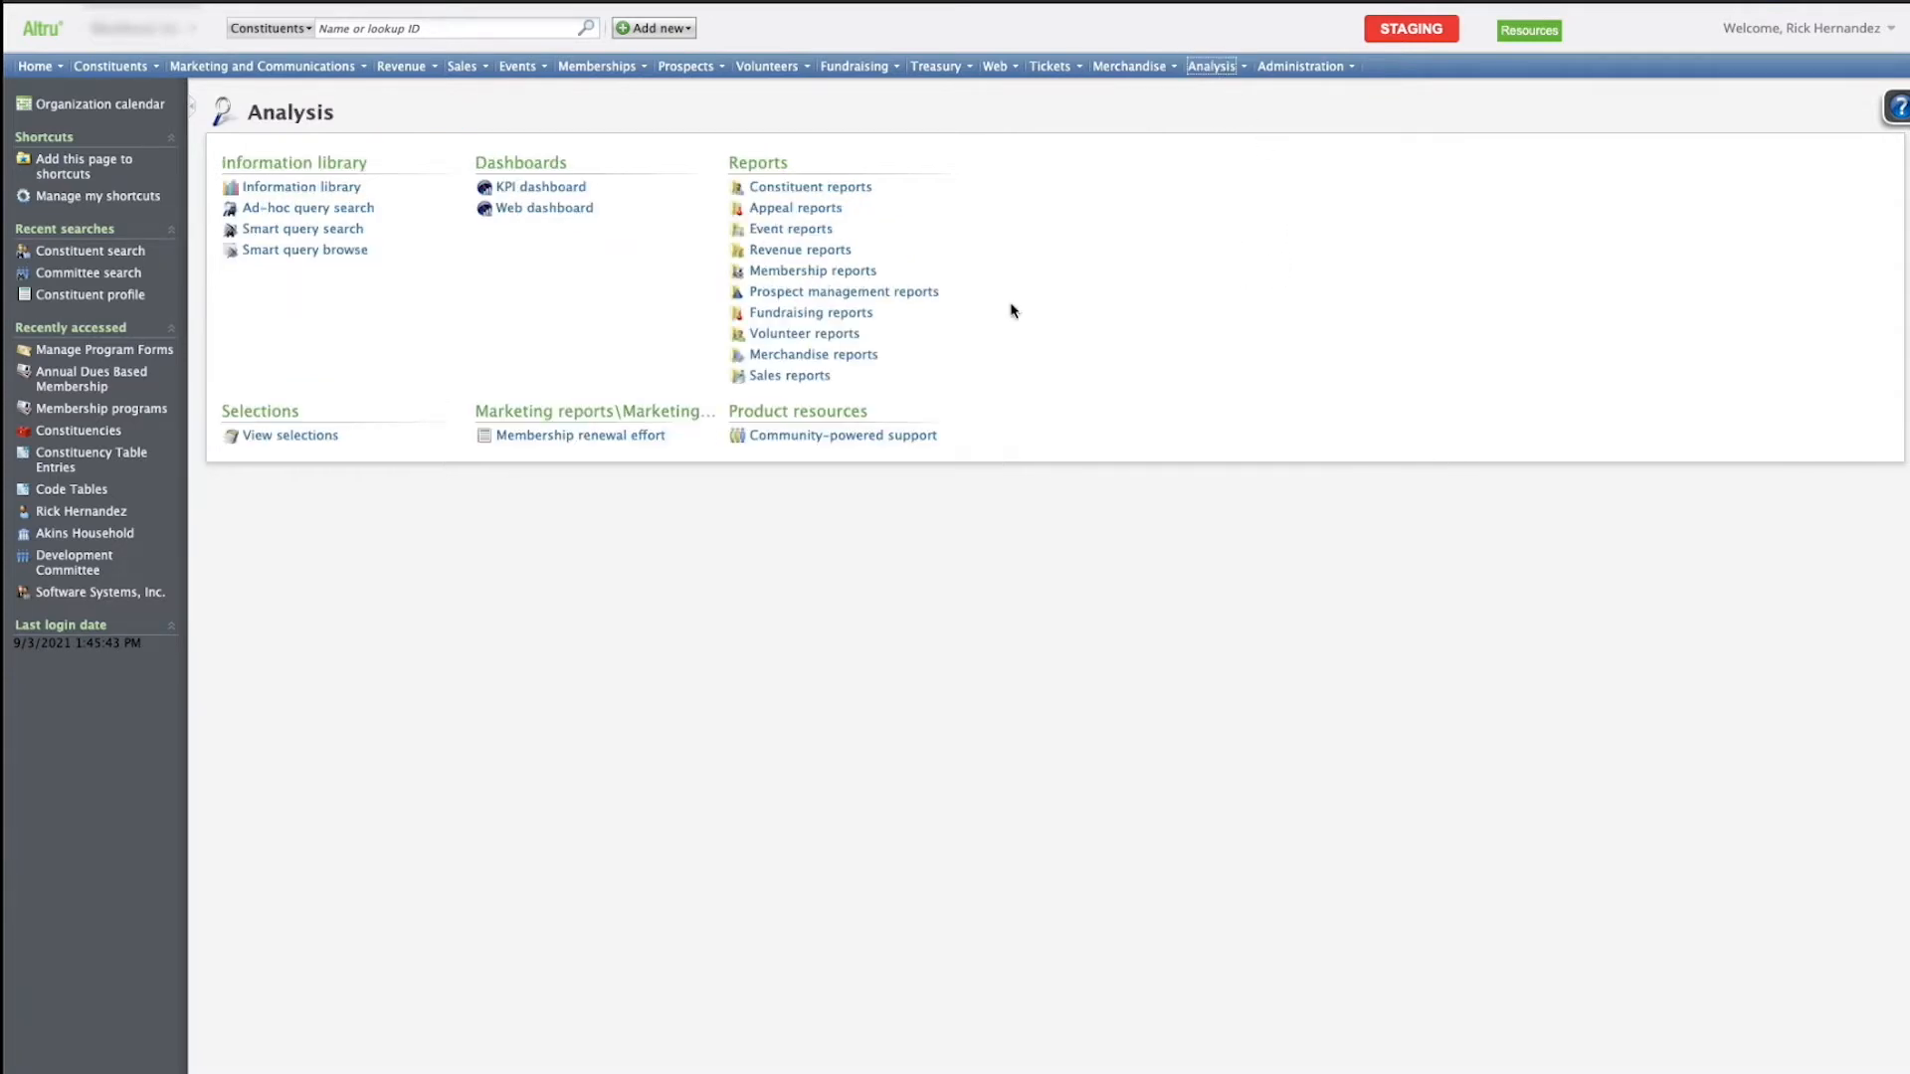
{"action": "left_click", "coordinate": [298, 188]}
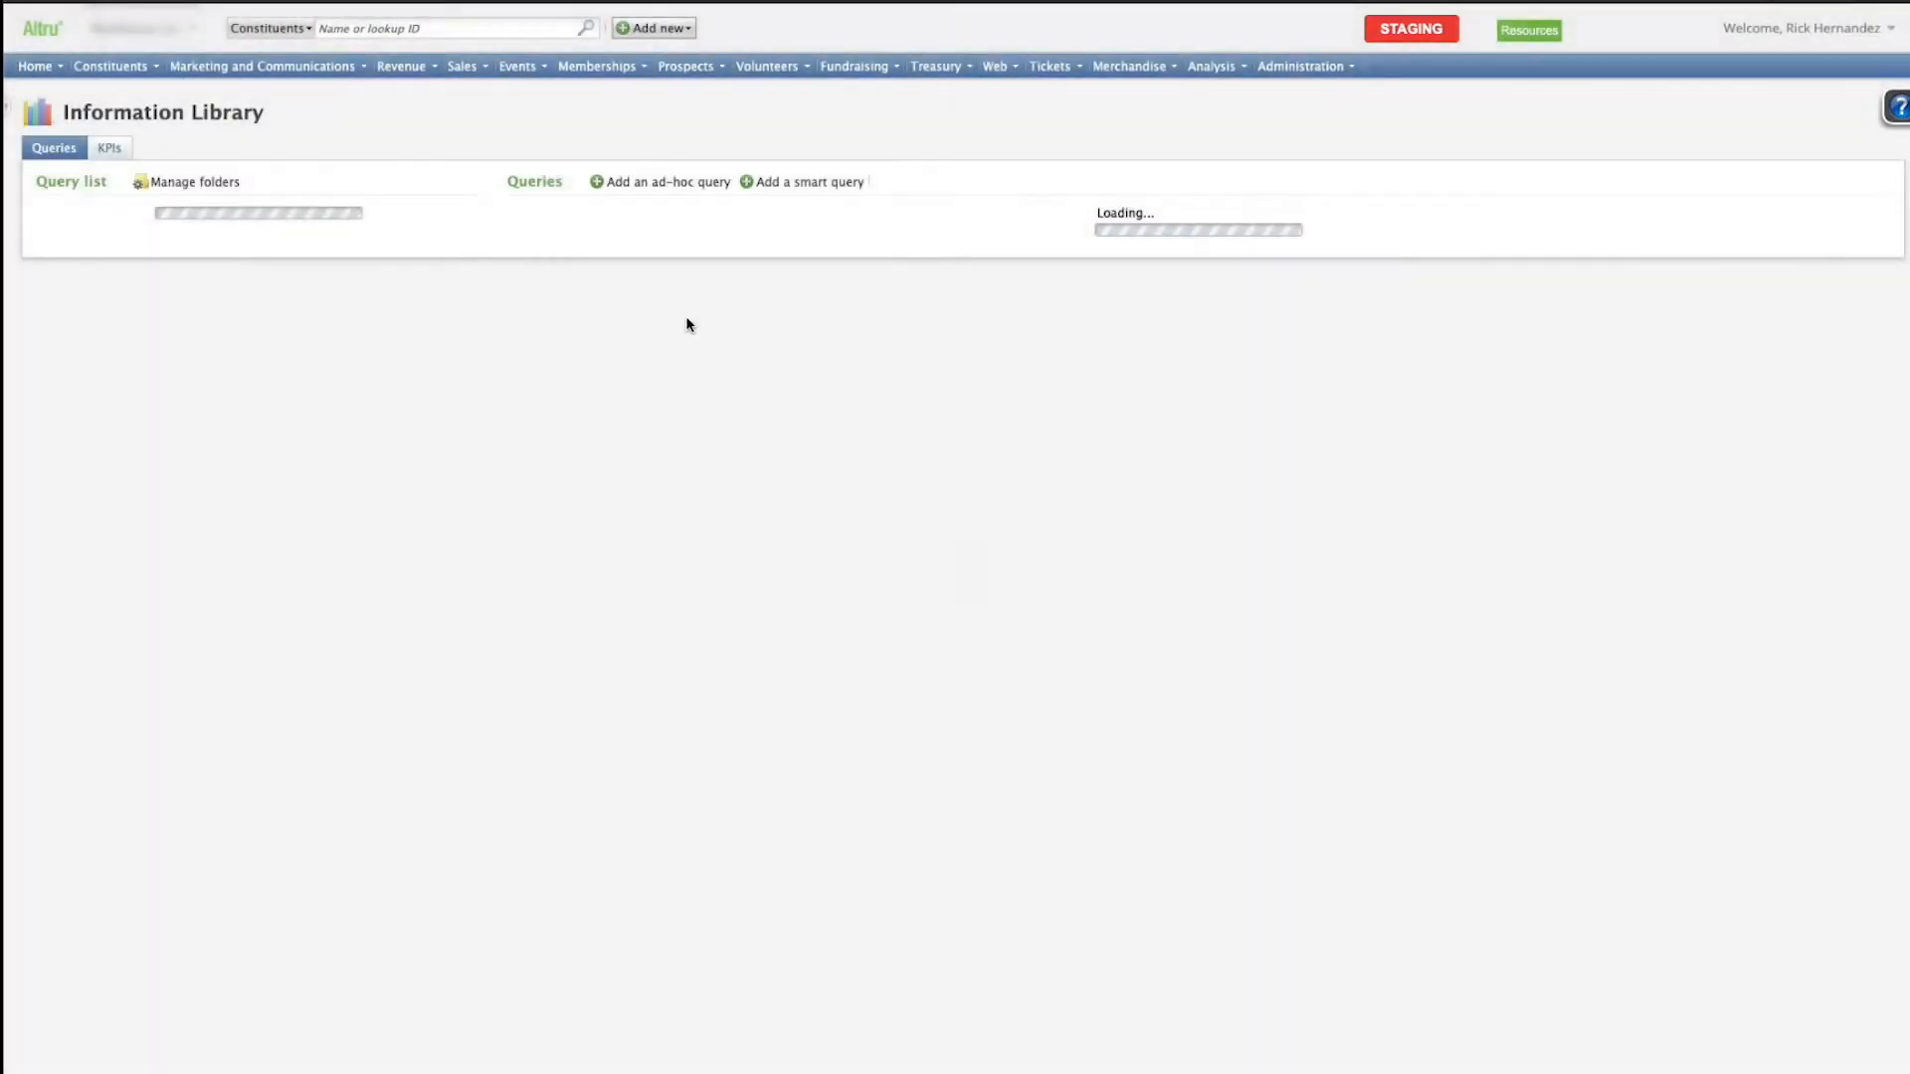
{"action": "left_click", "coordinate": [660, 184]}
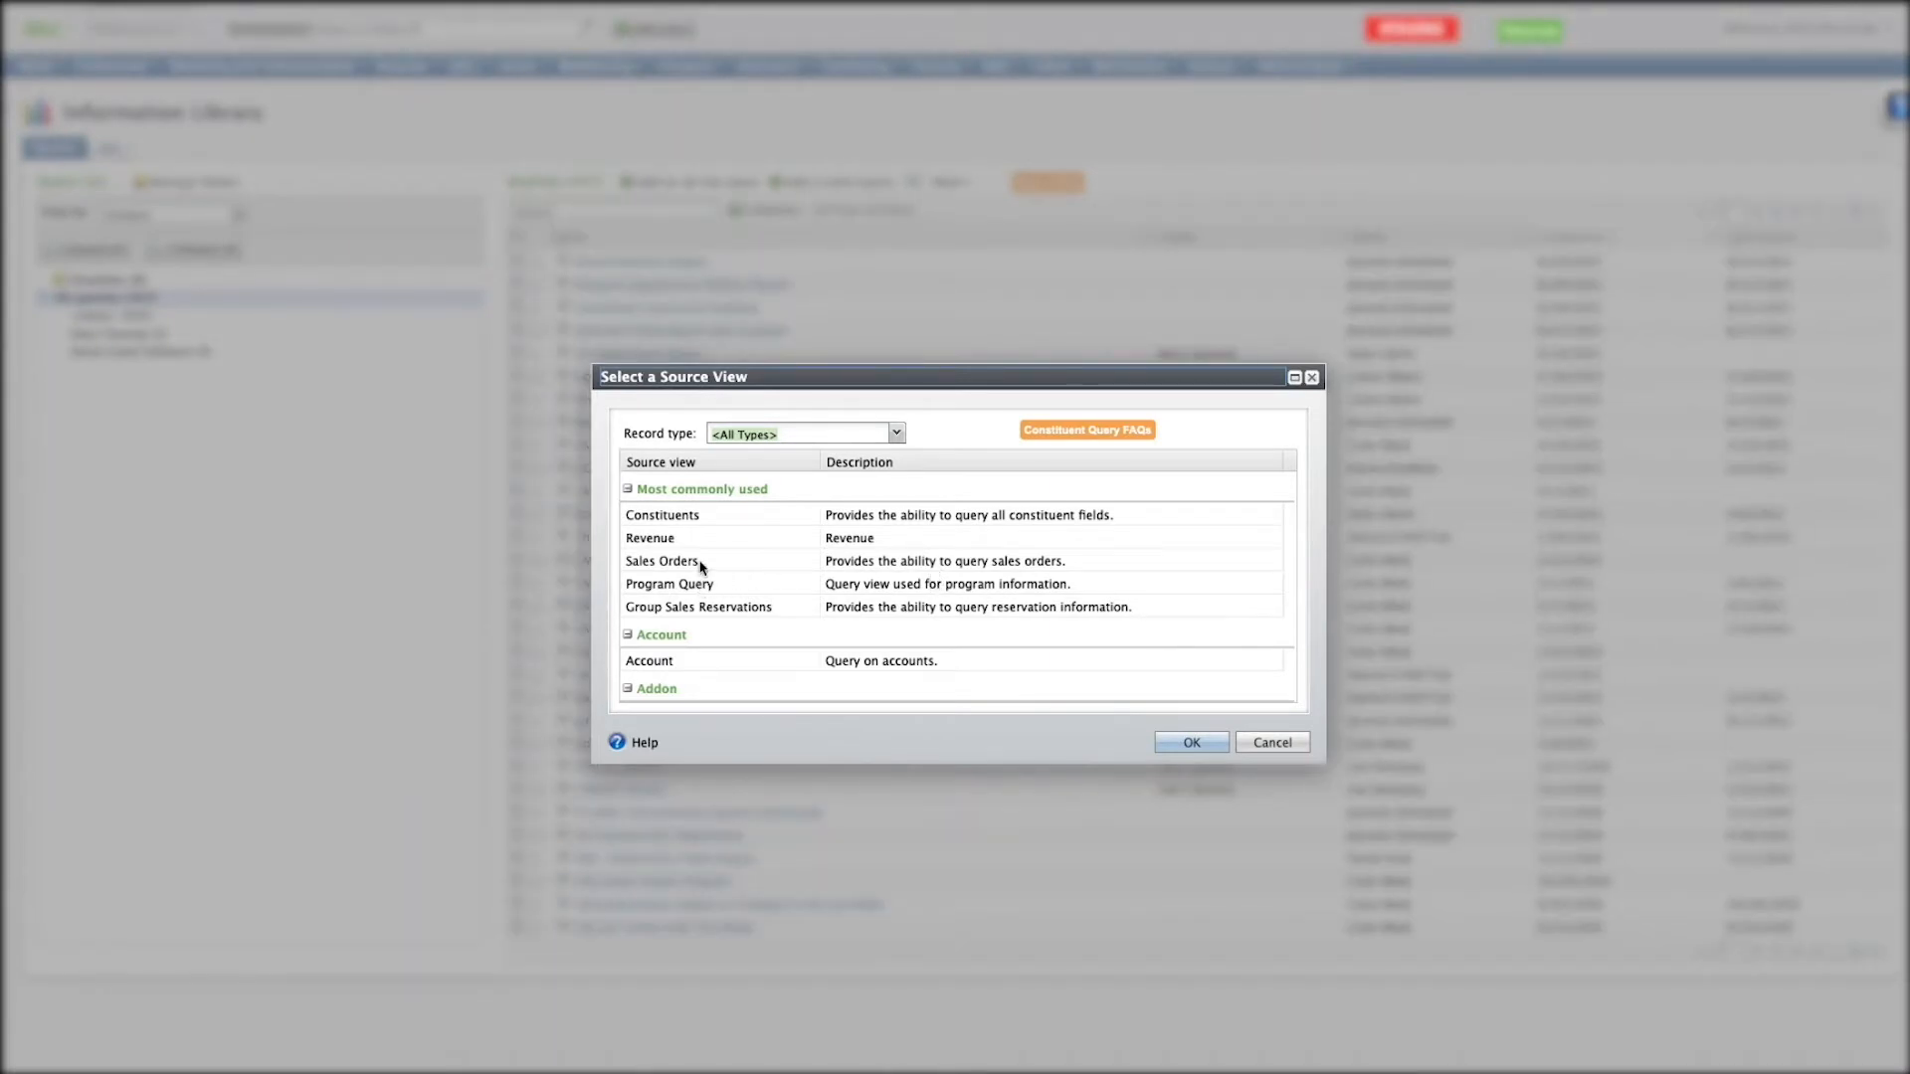
{"action": "left_click", "coordinate": [696, 563]}
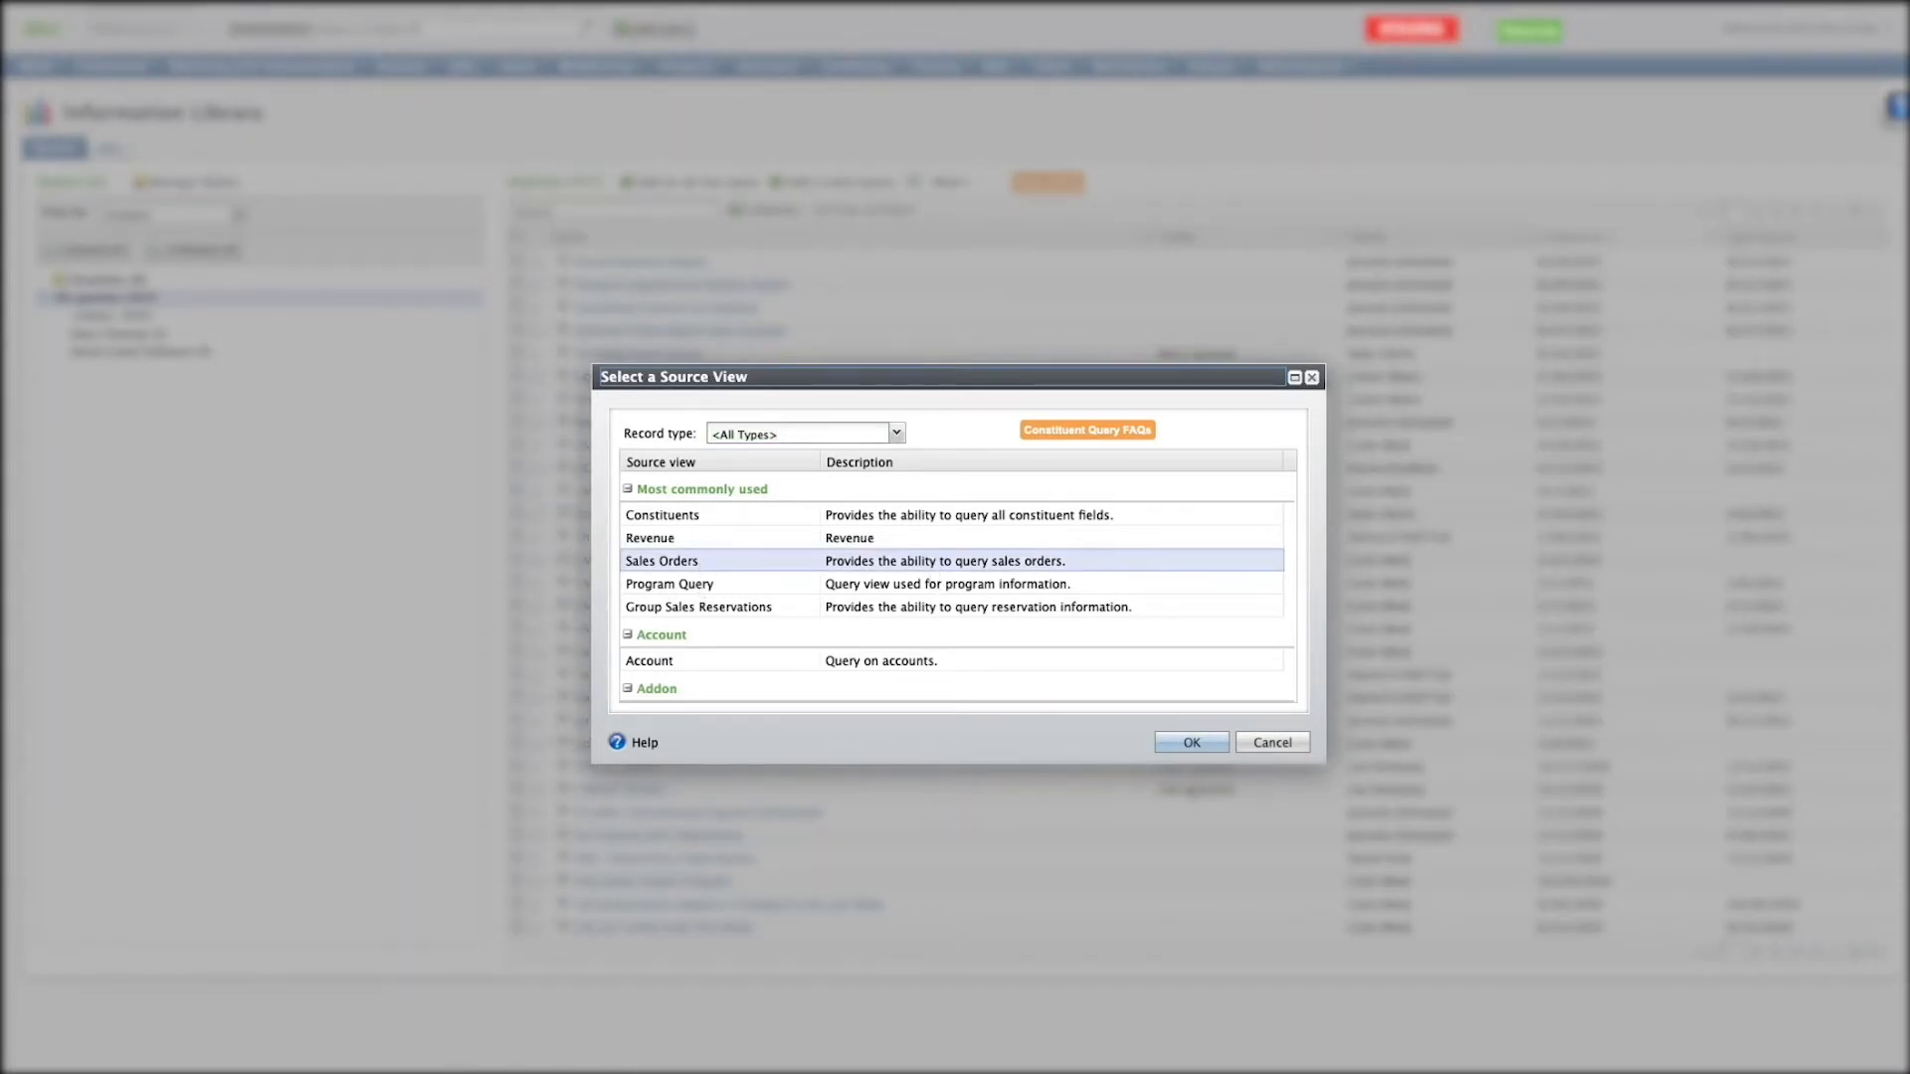
{"action": "left_click", "coordinate": [1192, 743]}
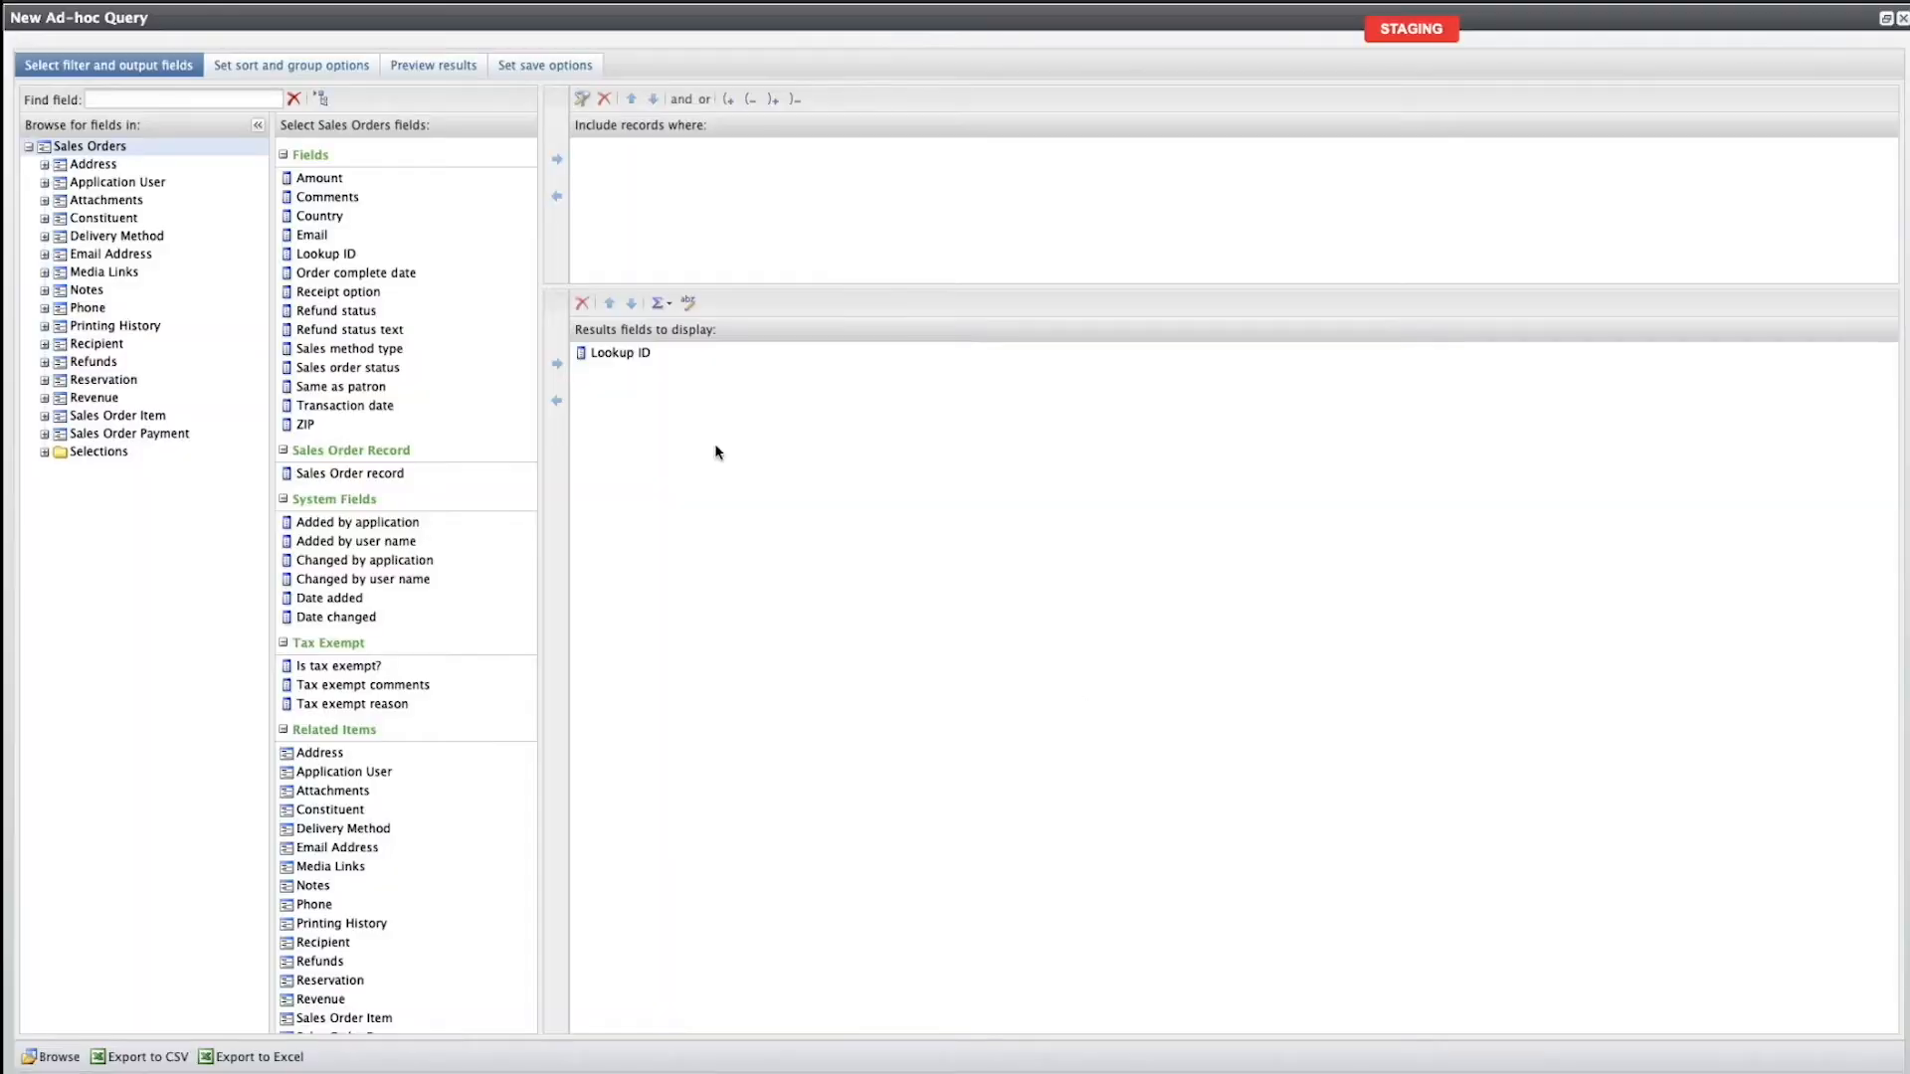
{"action": "left_click", "coordinate": [586, 354]}
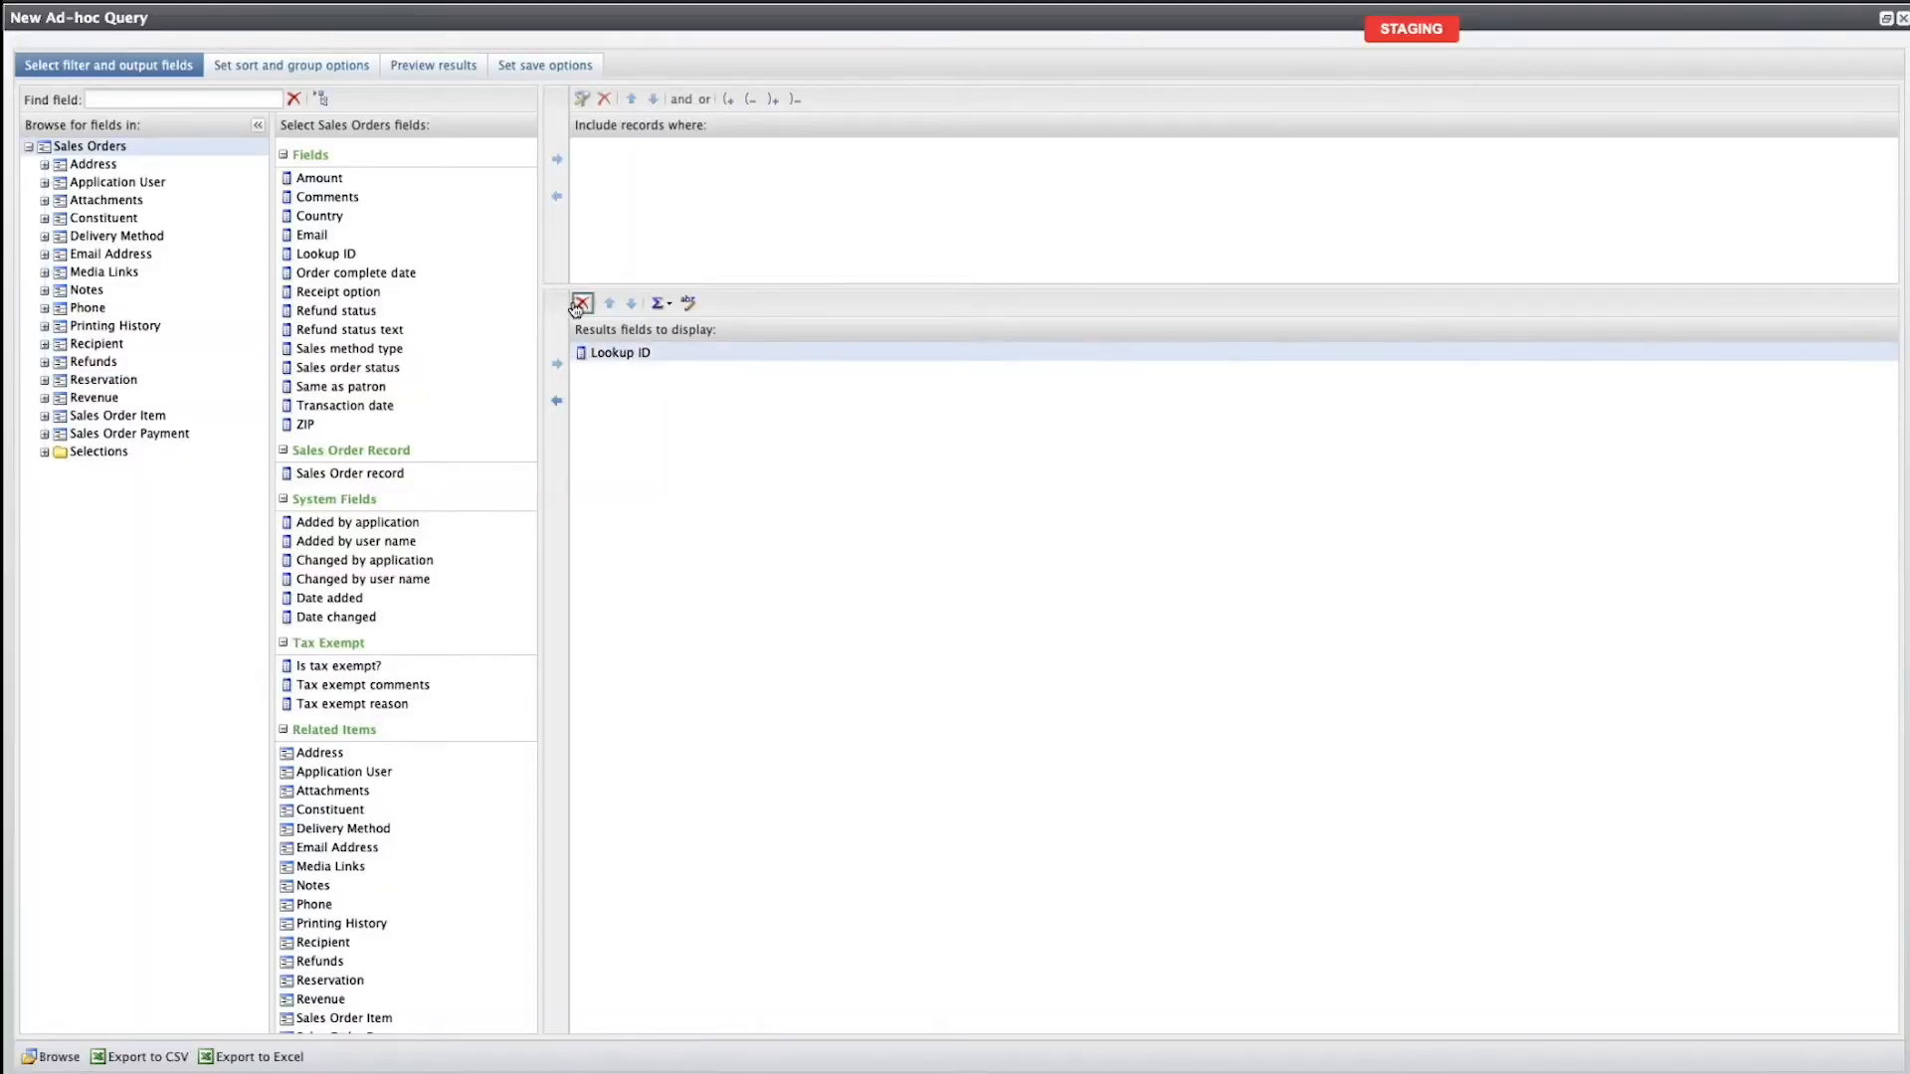
{"action": "left_click", "coordinate": [582, 302]}
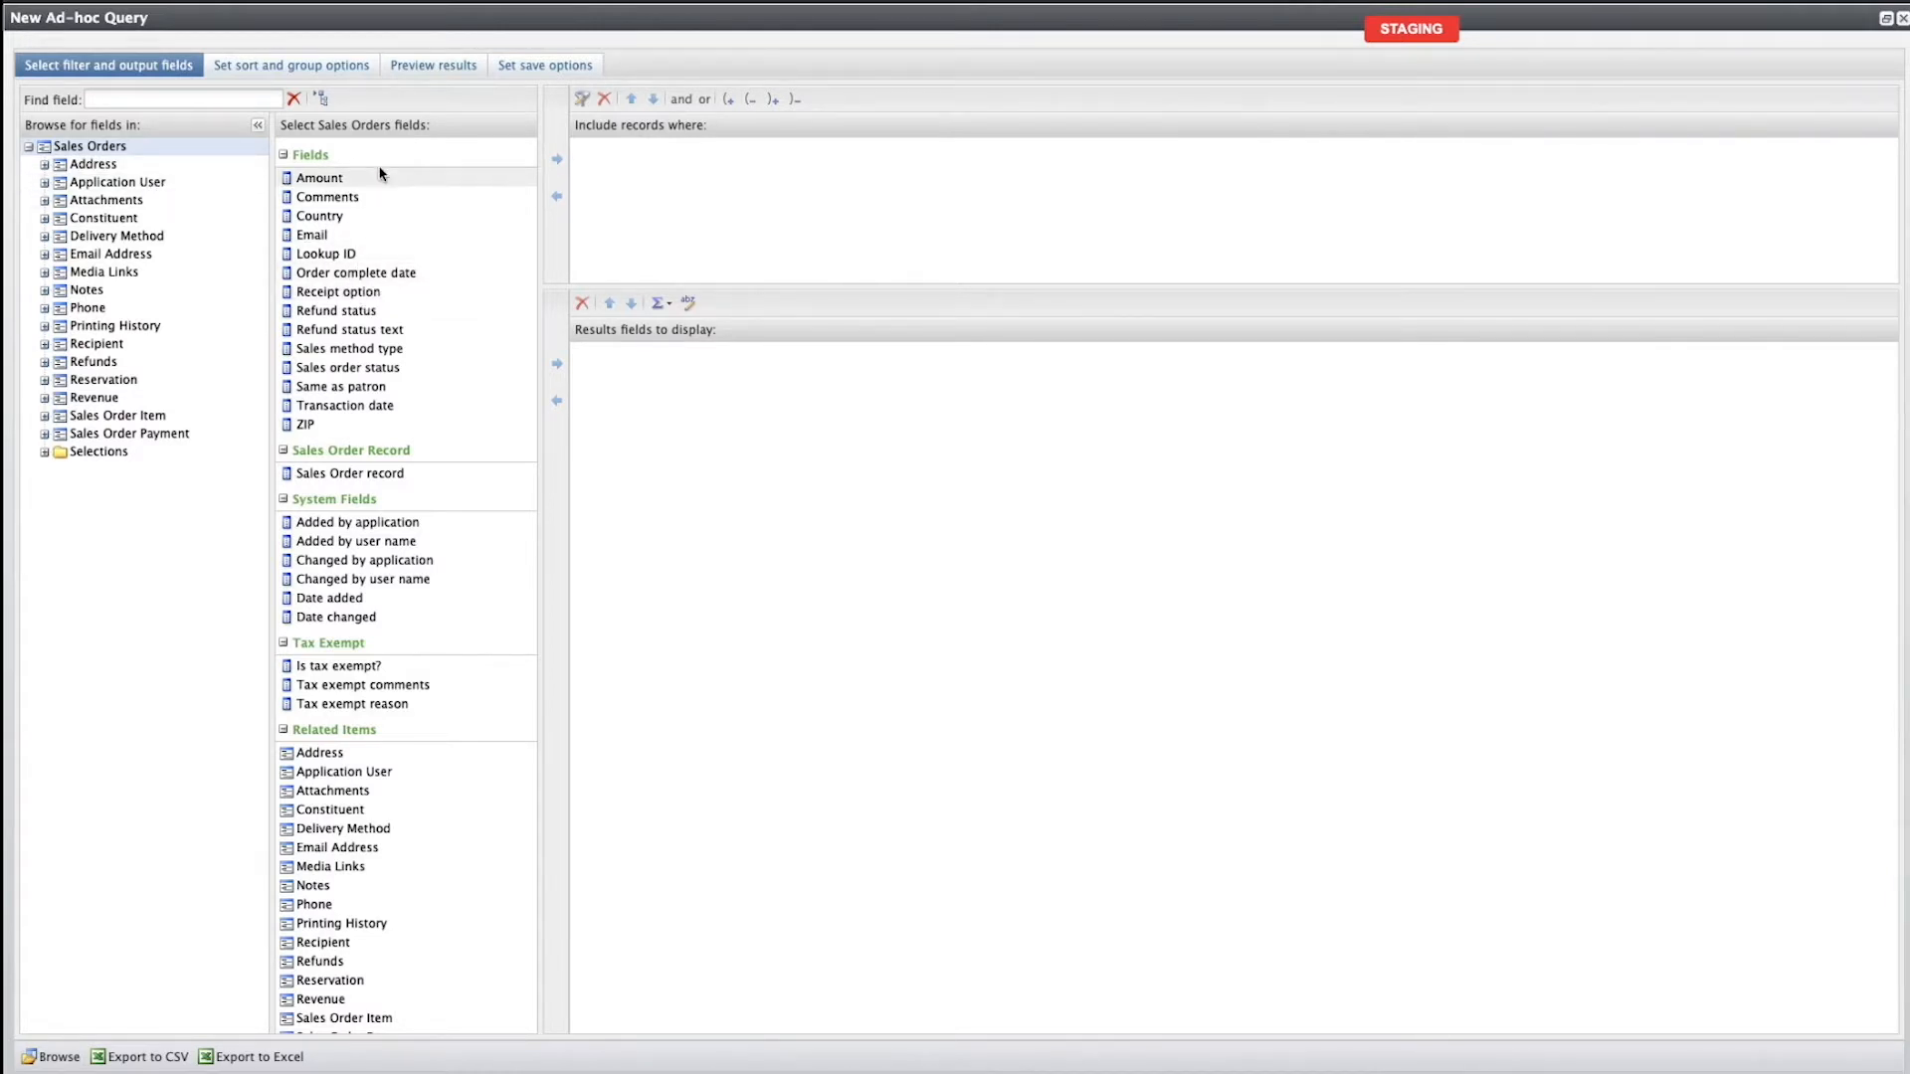
Add a filter including only sales orders whose Transaction date is on or after Yesterday.
{"action": "left_click", "coordinate": [360, 406]}
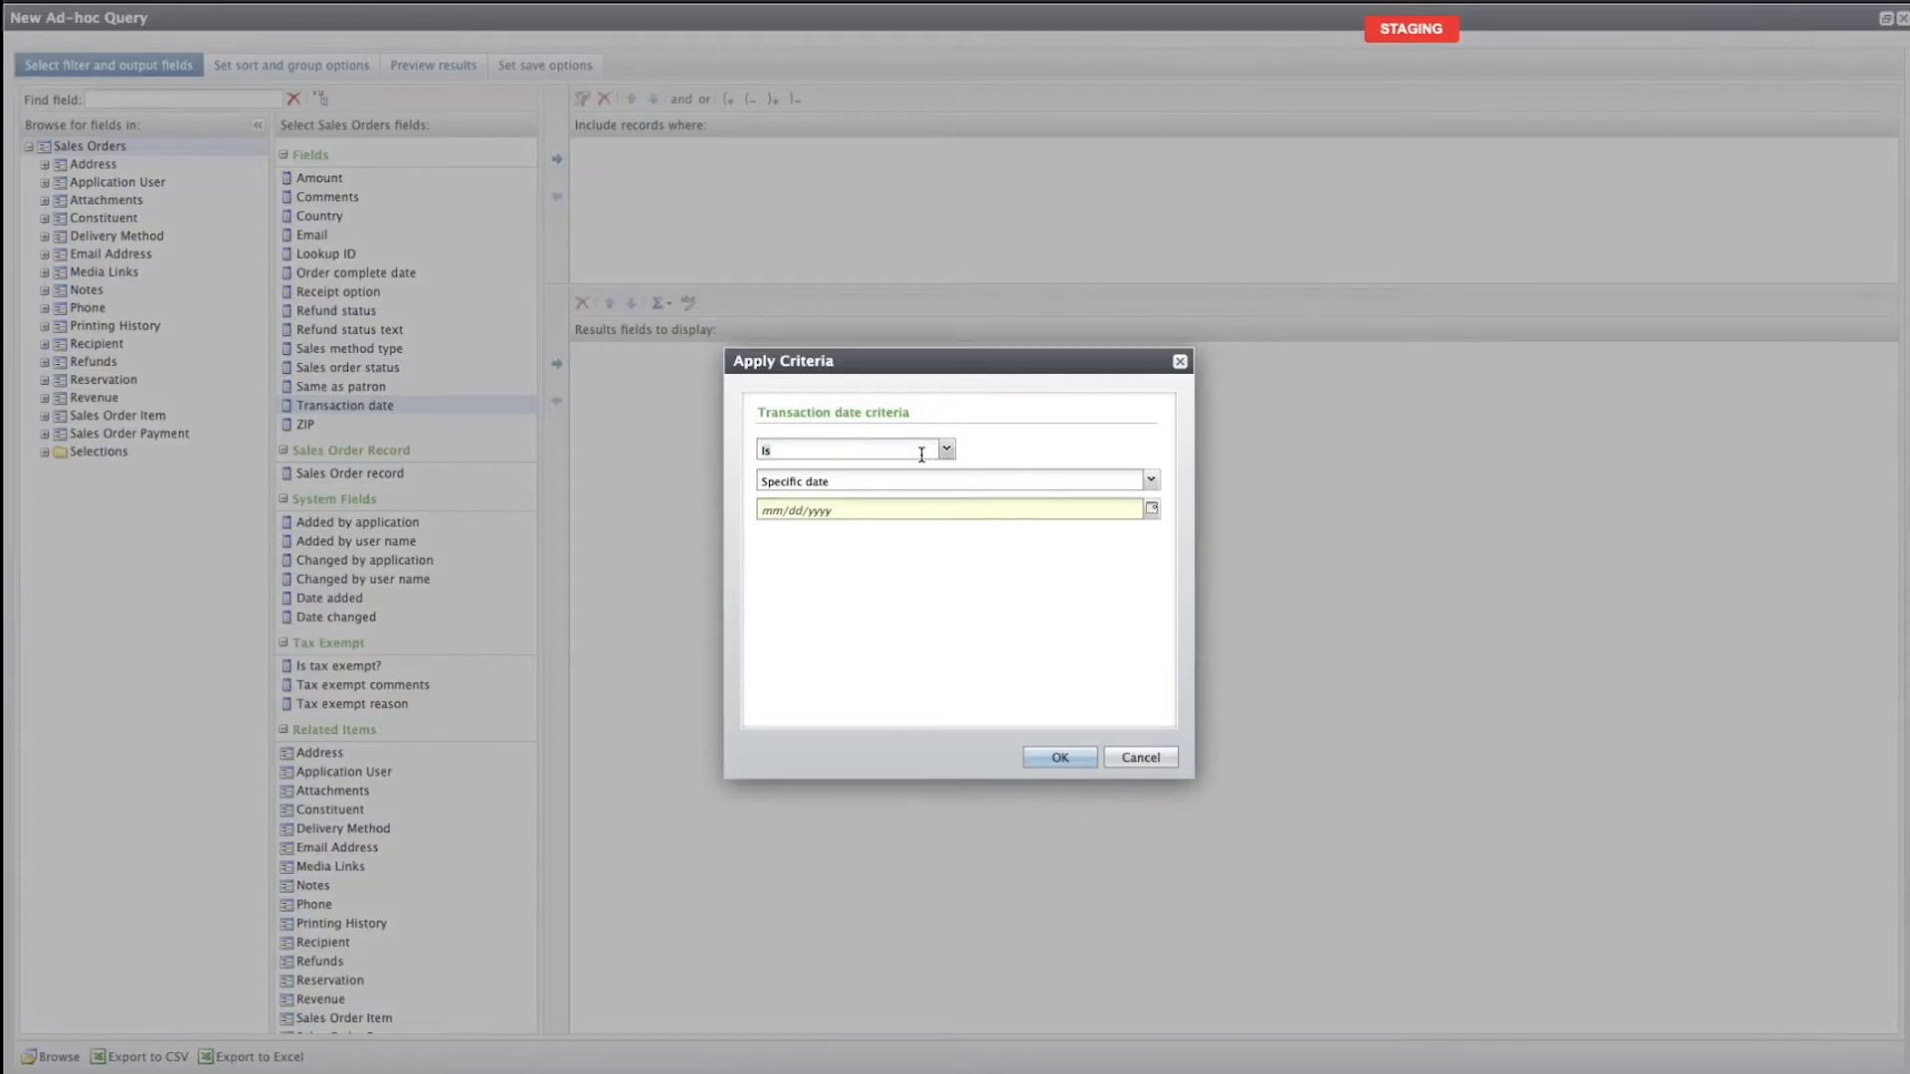
{"action": "left_click", "coordinate": [946, 449]}
{"action": "left_click", "coordinate": [821, 625]}
{"action": "left_click", "coordinate": [1153, 483]}
{"action": "left_click", "coordinate": [786, 549]}
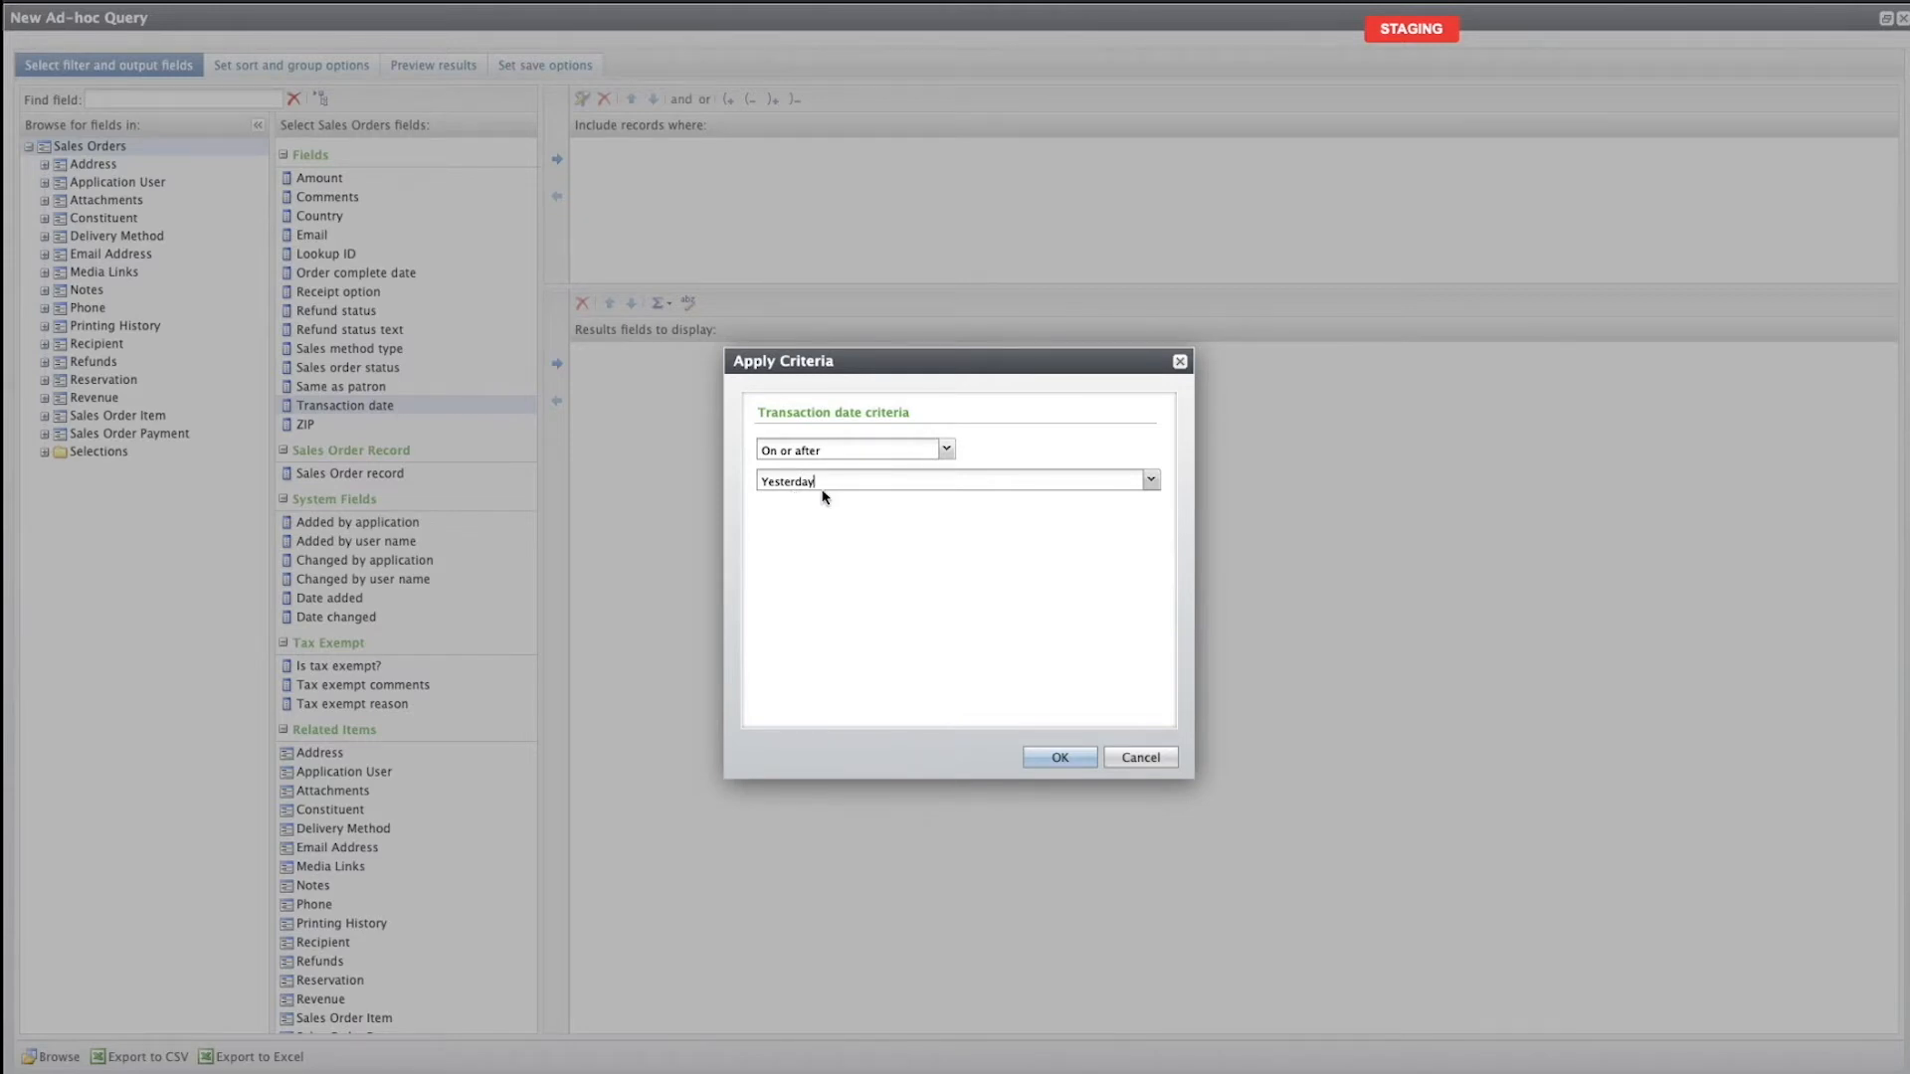
{"action": "left_click", "coordinate": [1150, 481]}
{"action": "scroll", "coordinate": [865, 525], "scroll_direction": "up", "scroll_amount": 1}
{"action": "left_click", "coordinate": [840, 525]}
{"action": "left_click", "coordinate": [1151, 483]}
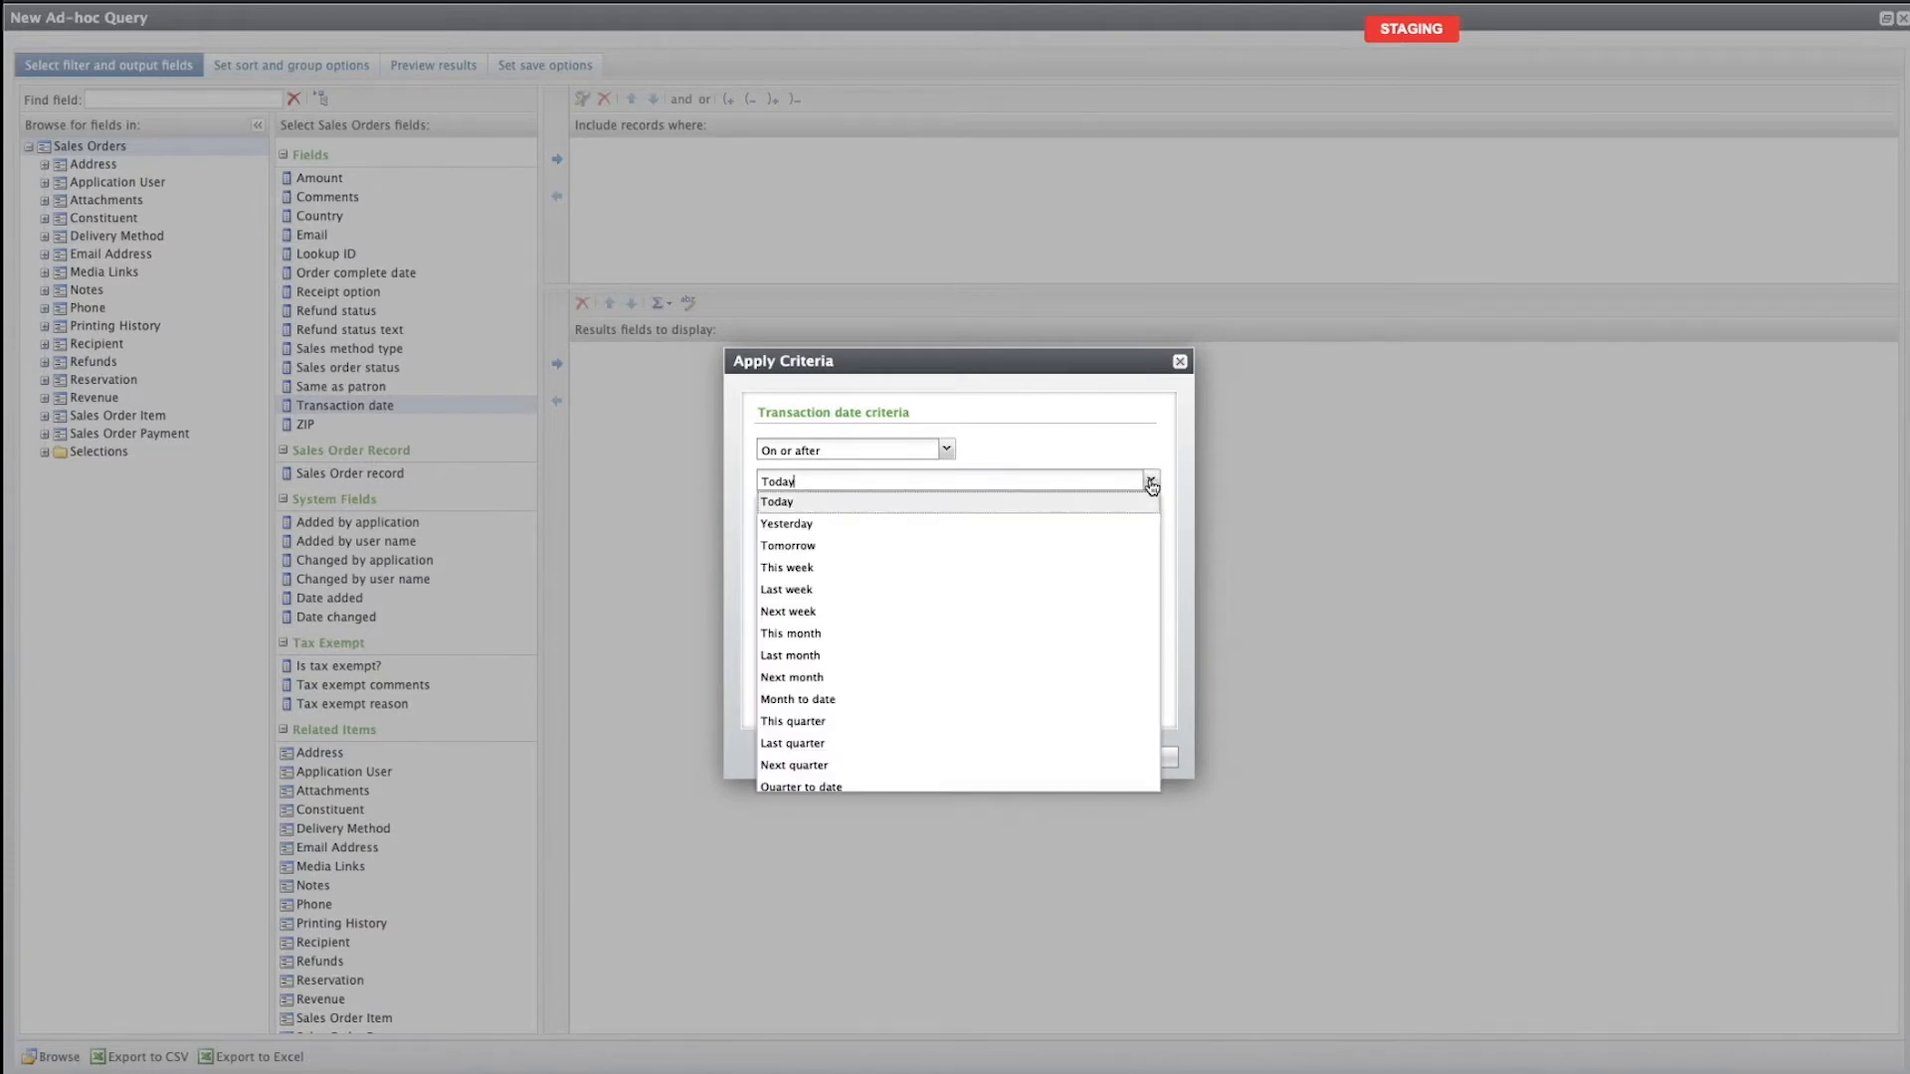
{"action": "left_click", "coordinate": [833, 525]}
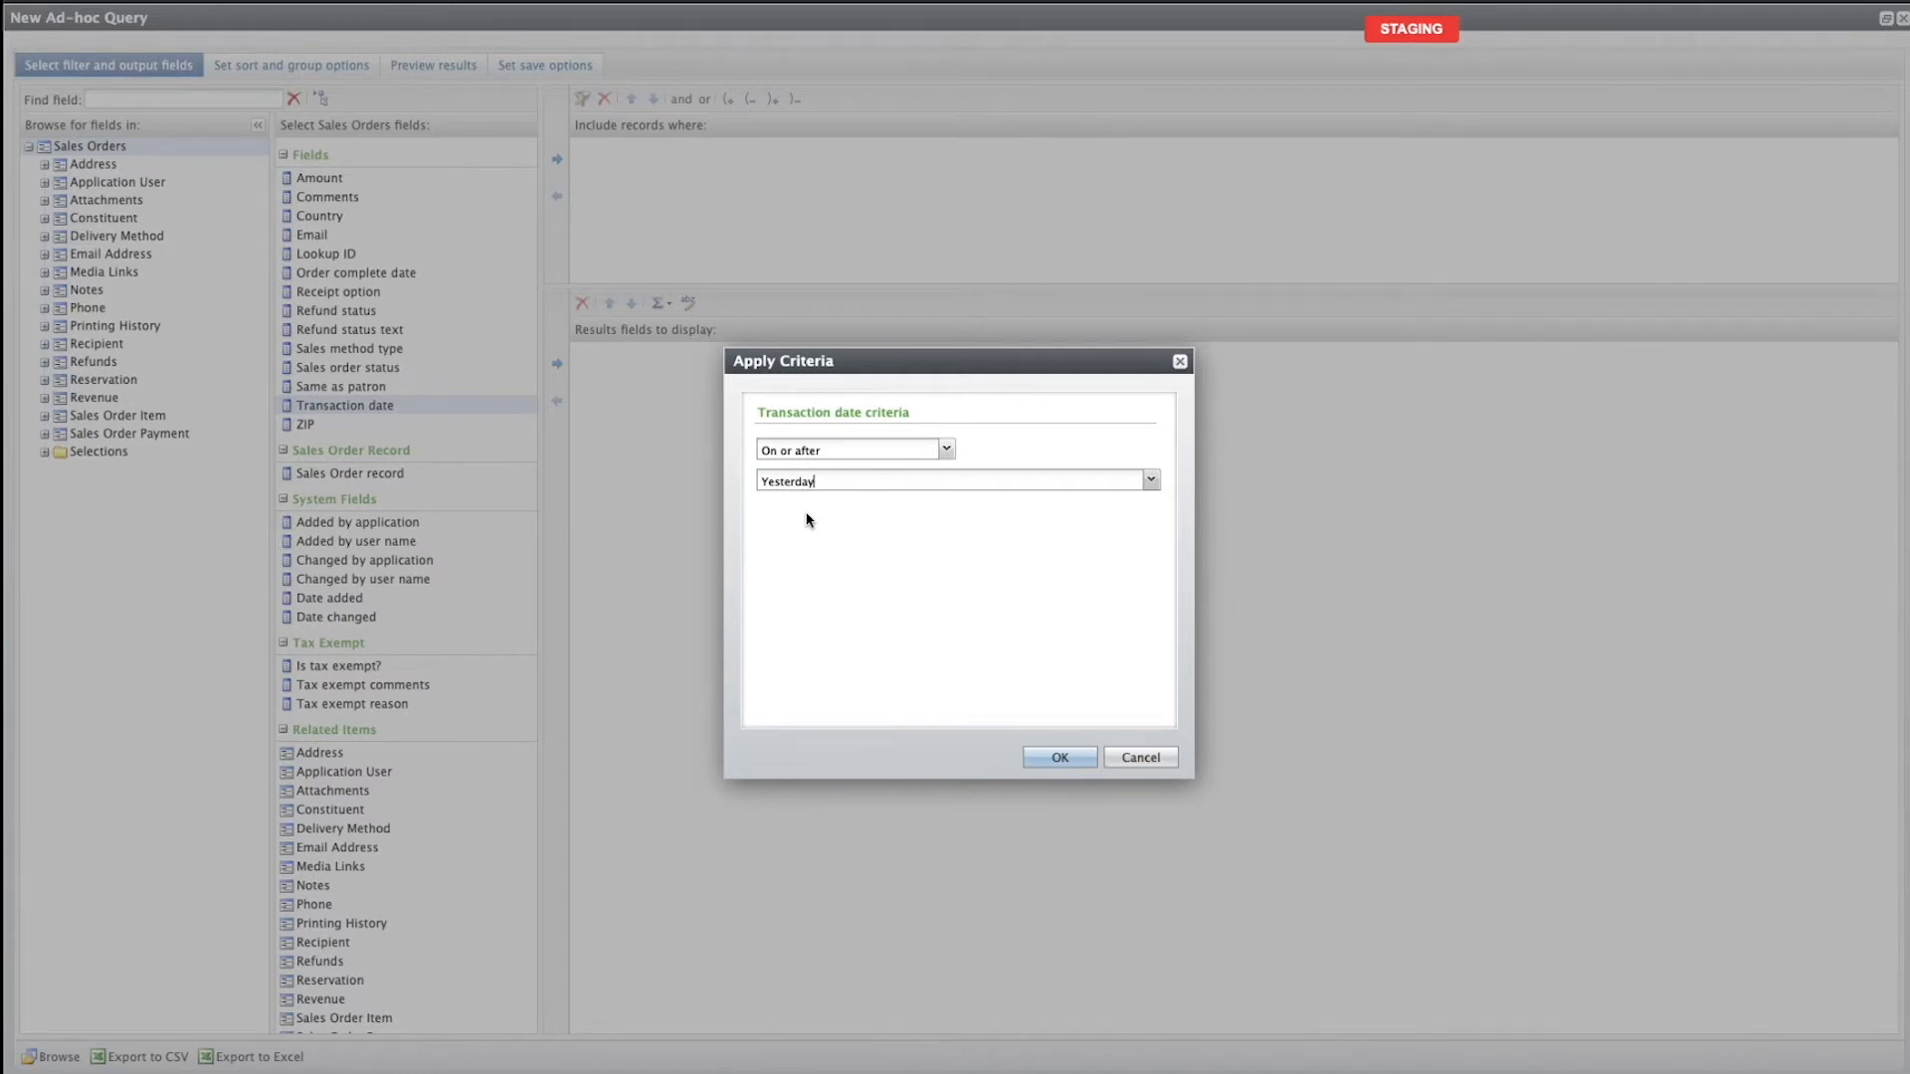
{"action": "left_click", "coordinate": [1057, 758]}
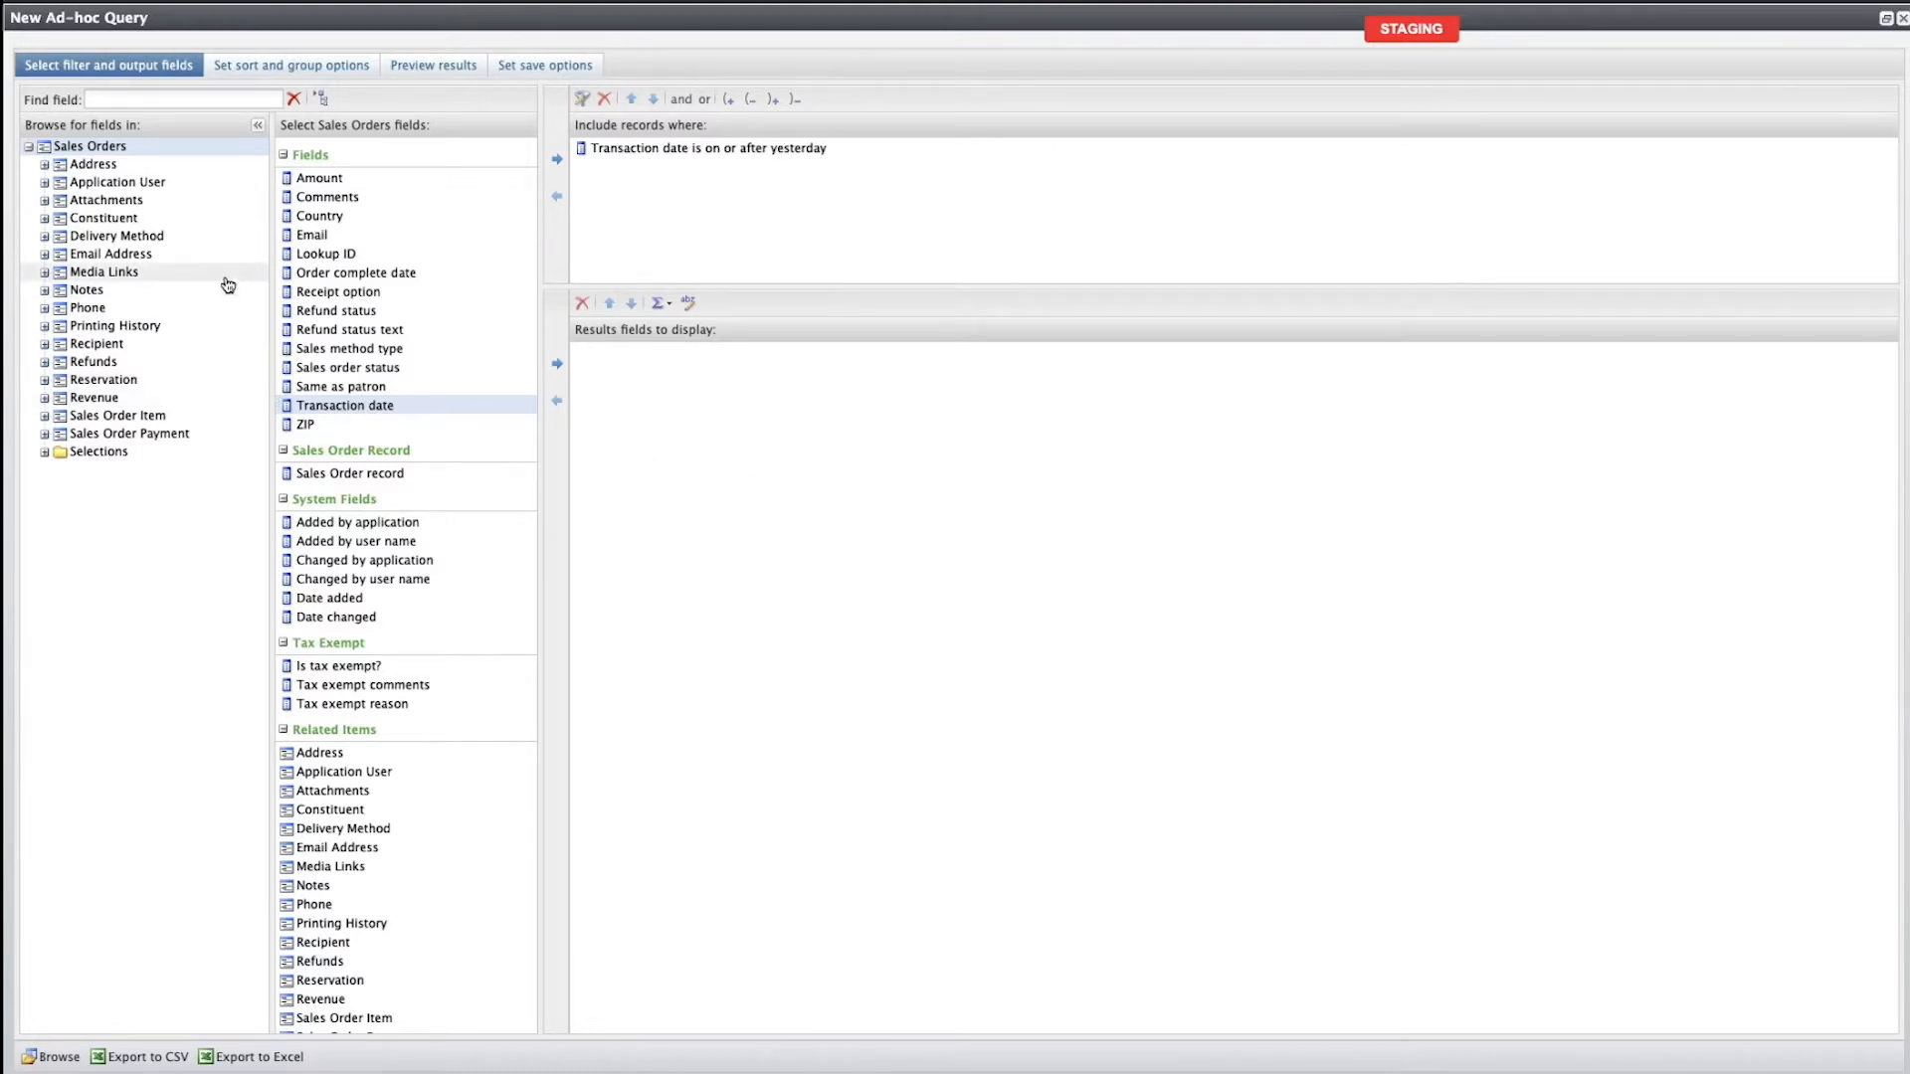
Add a filter requiring the Sales Order Item Description to contain "Museum Membership".
{"action": "left_click", "coordinate": [118, 415]}
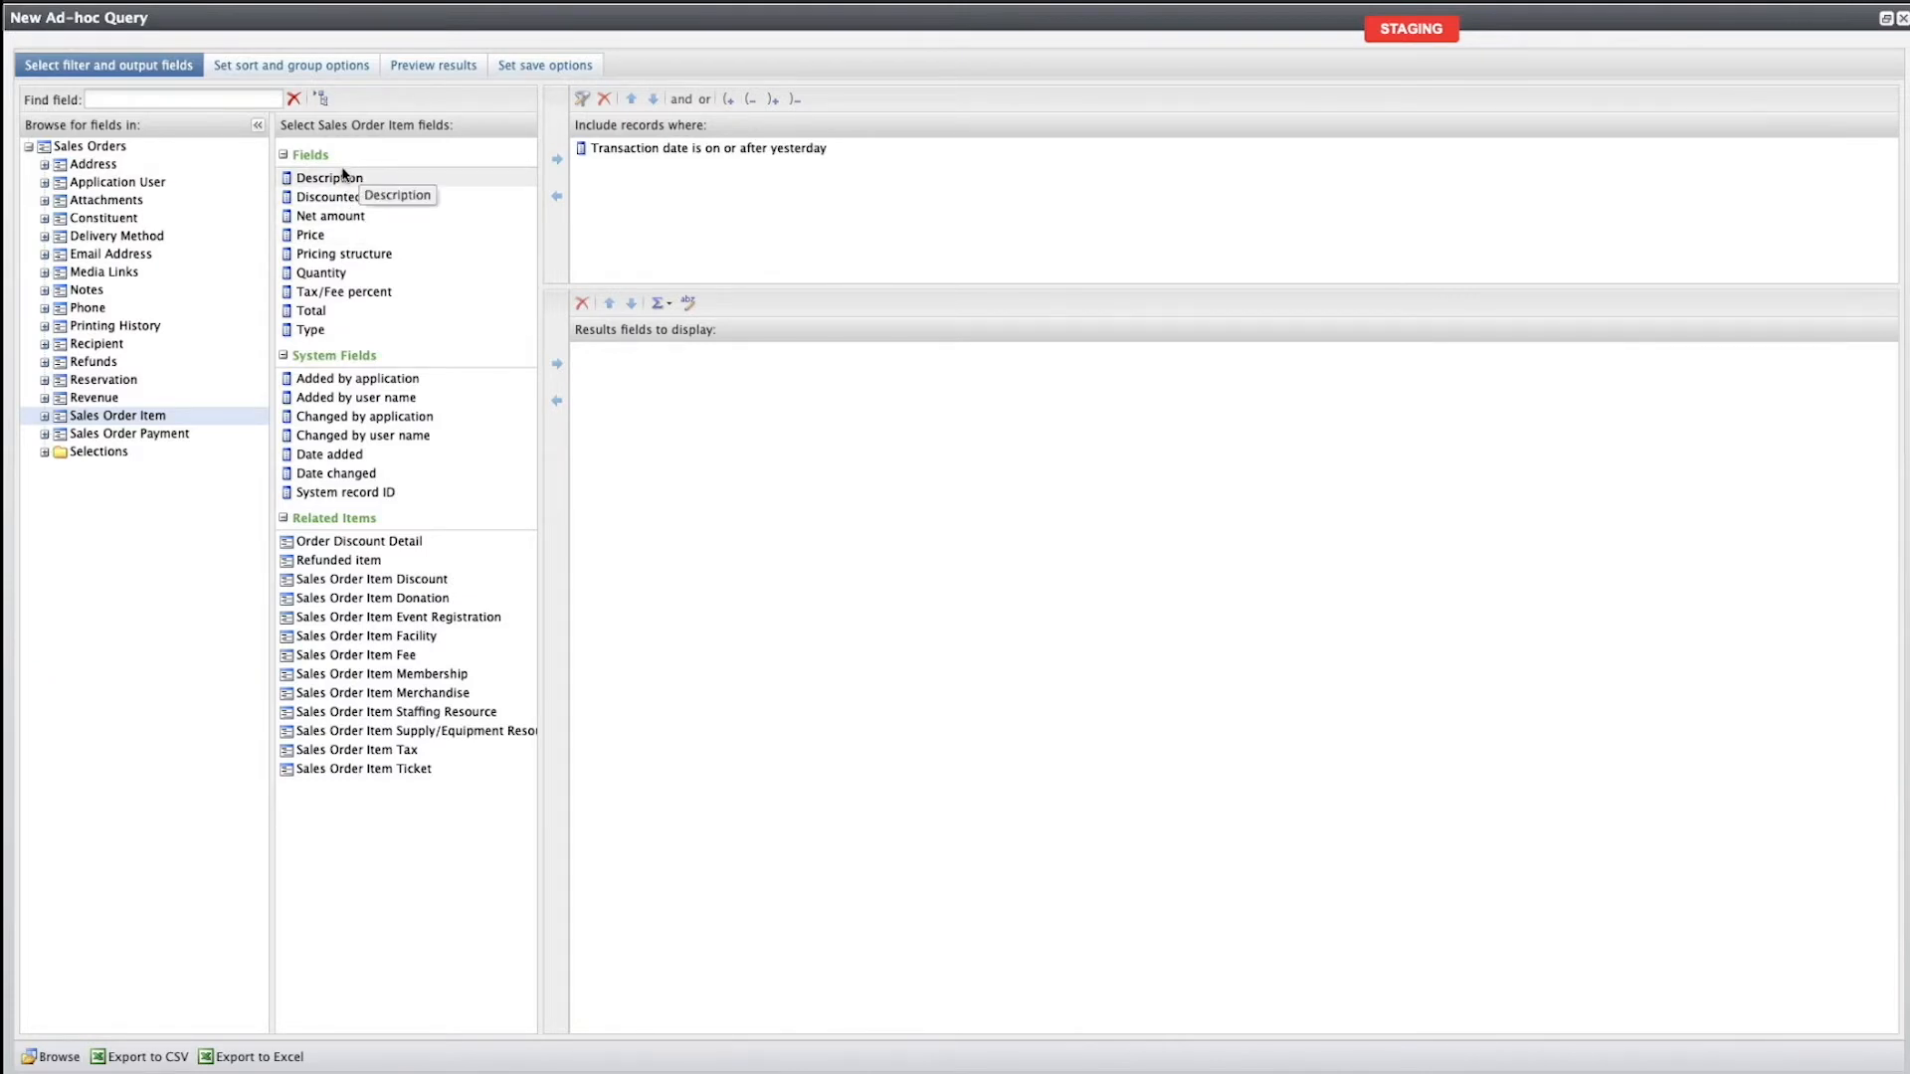
{"action": "left_click", "coordinate": [467, 178]}
{"action": "left_click", "coordinate": [557, 158]}
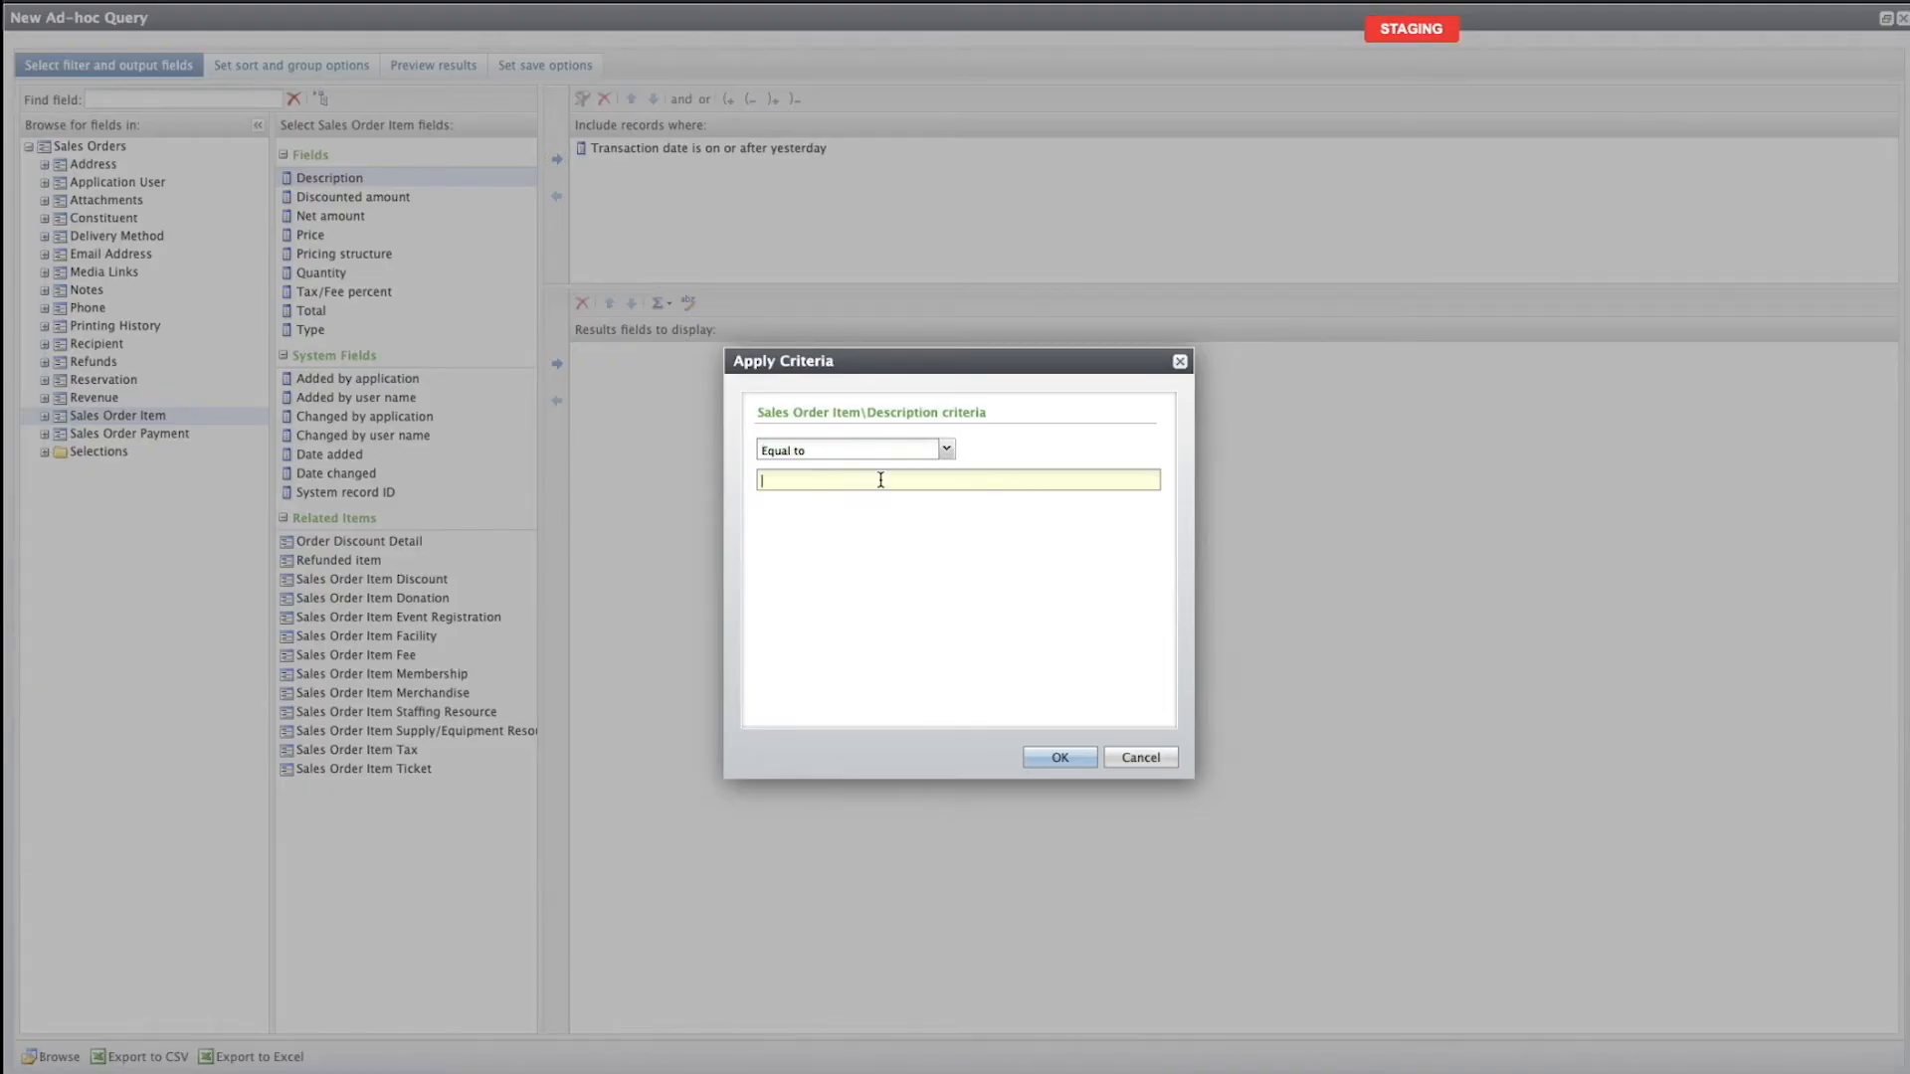
{"action": "left_click", "coordinate": [946, 450]}
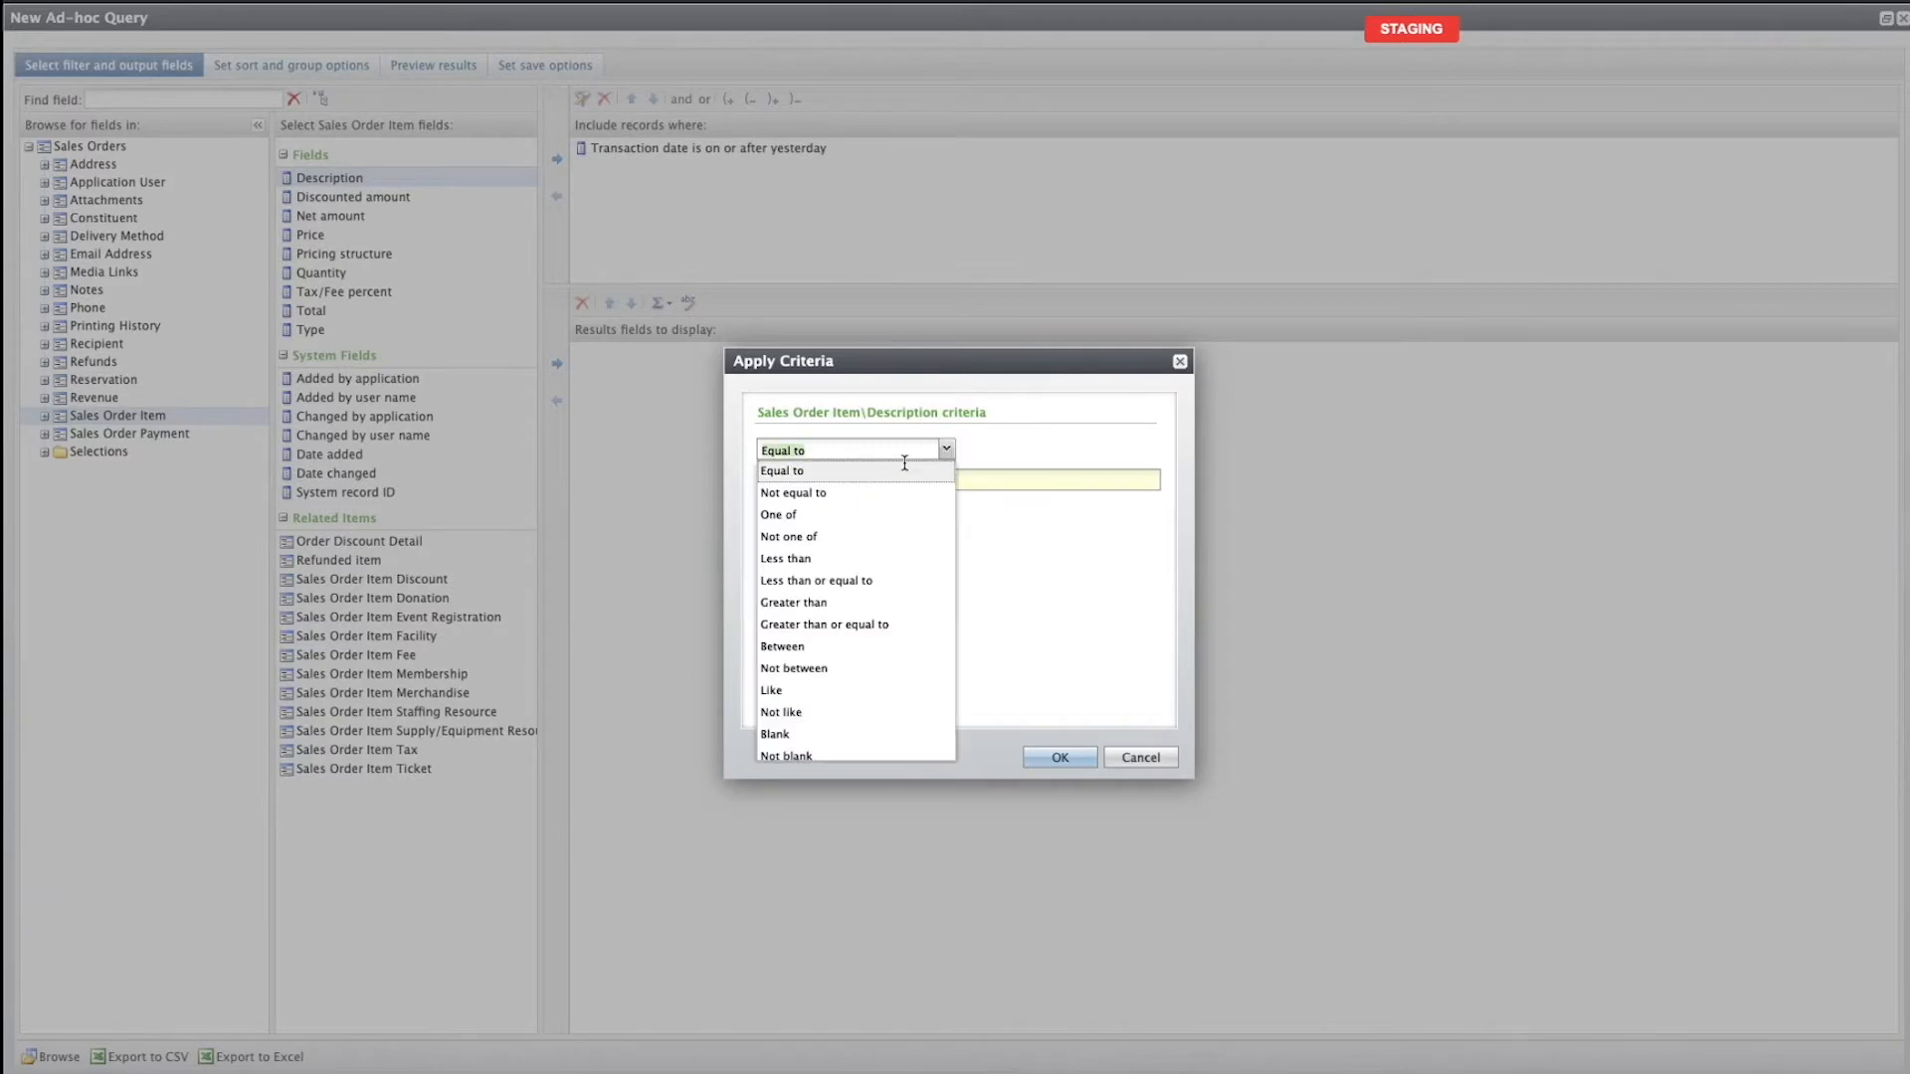
{"action": "scroll", "coordinate": [856, 627], "scroll_direction": "down", "scroll_amount": 2}
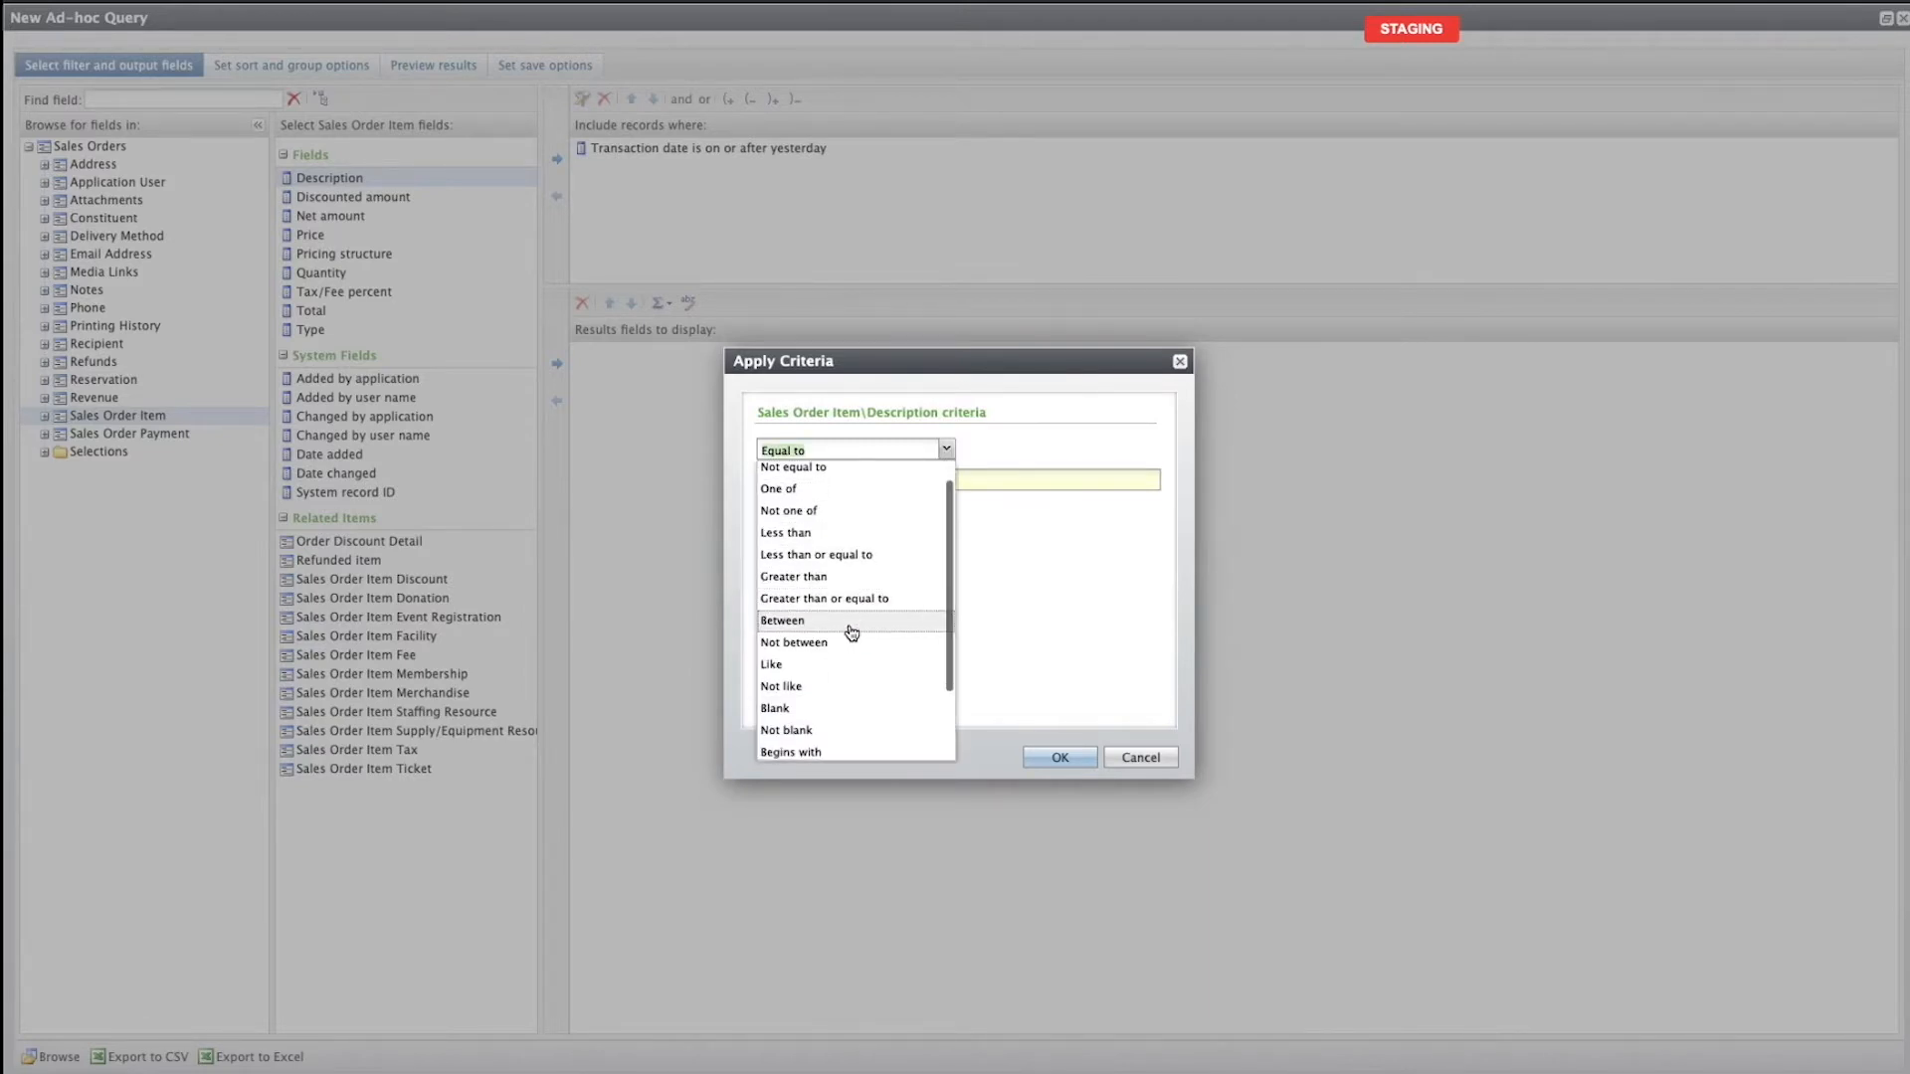
{"action": "scroll", "coordinate": [849, 597], "scroll_direction": "up", "scroll_amount": 2}
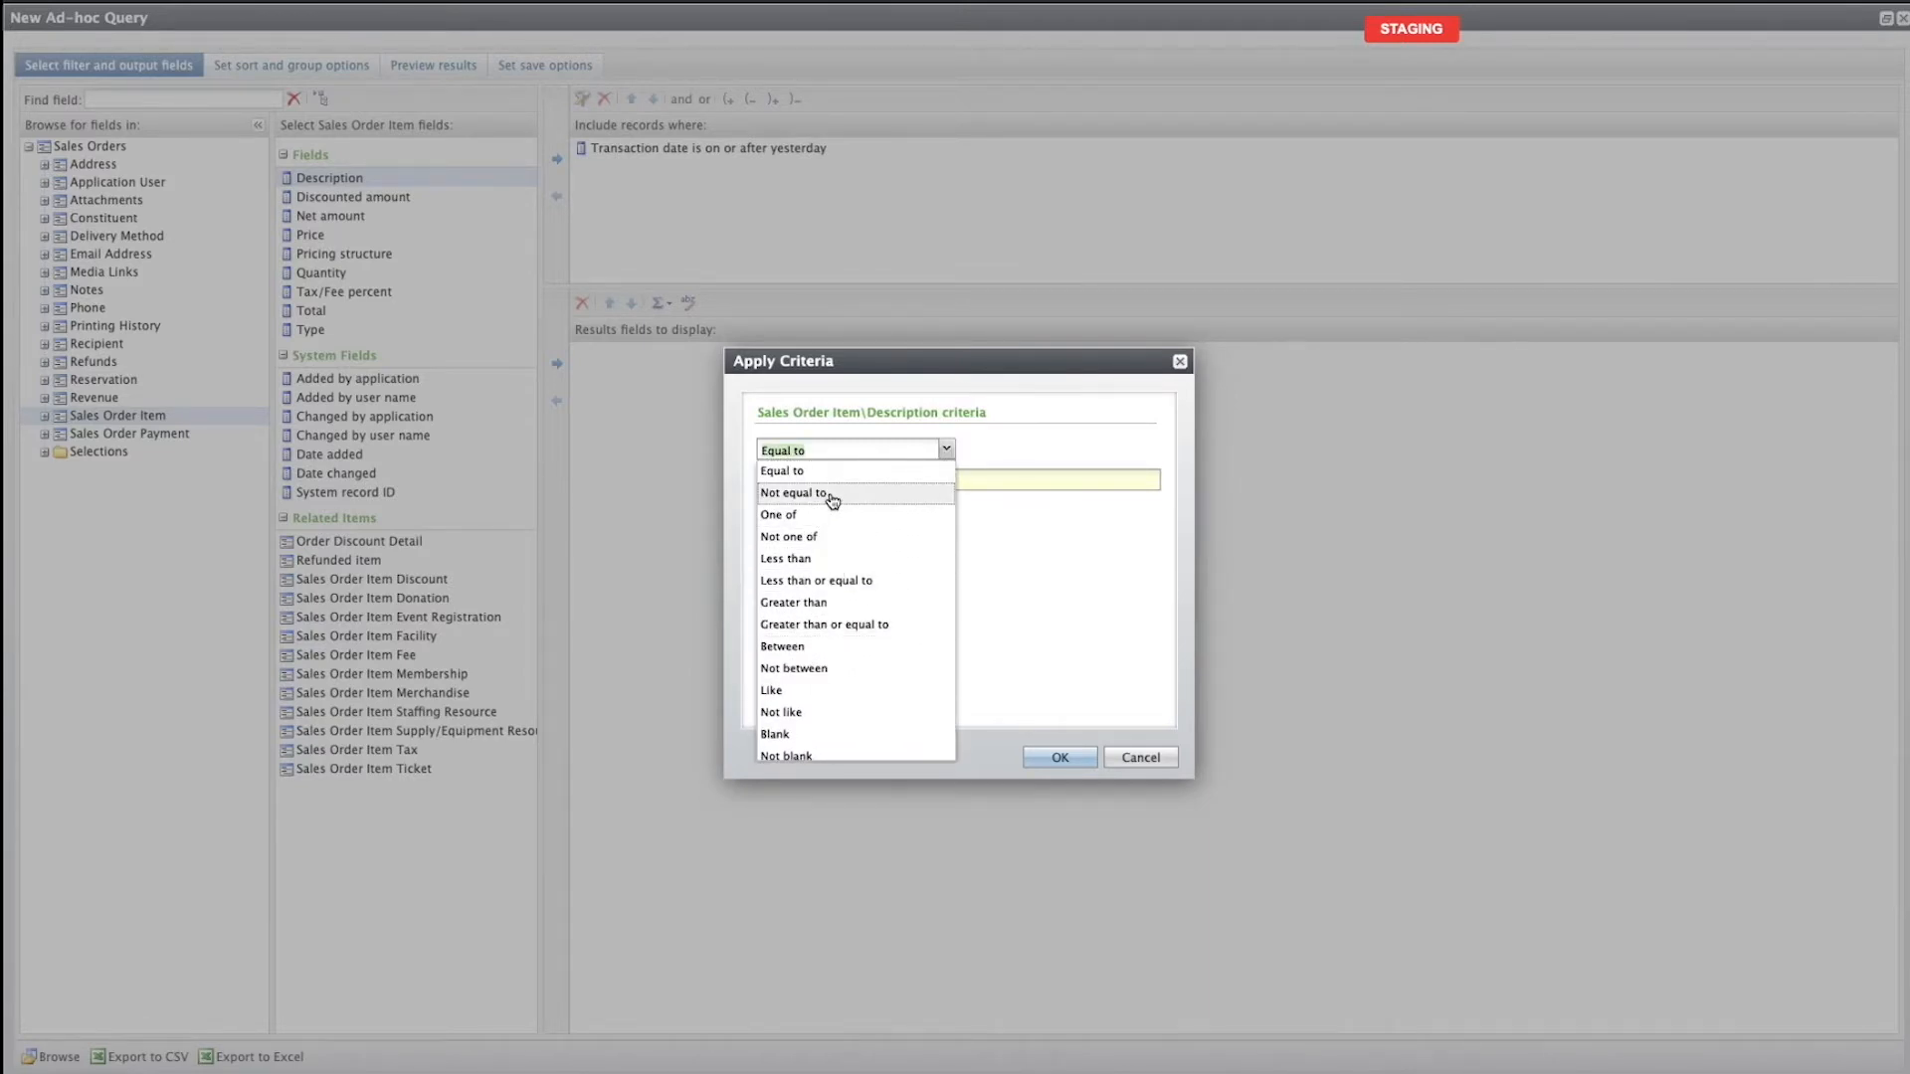
{"action": "type", "text": "Contains"}
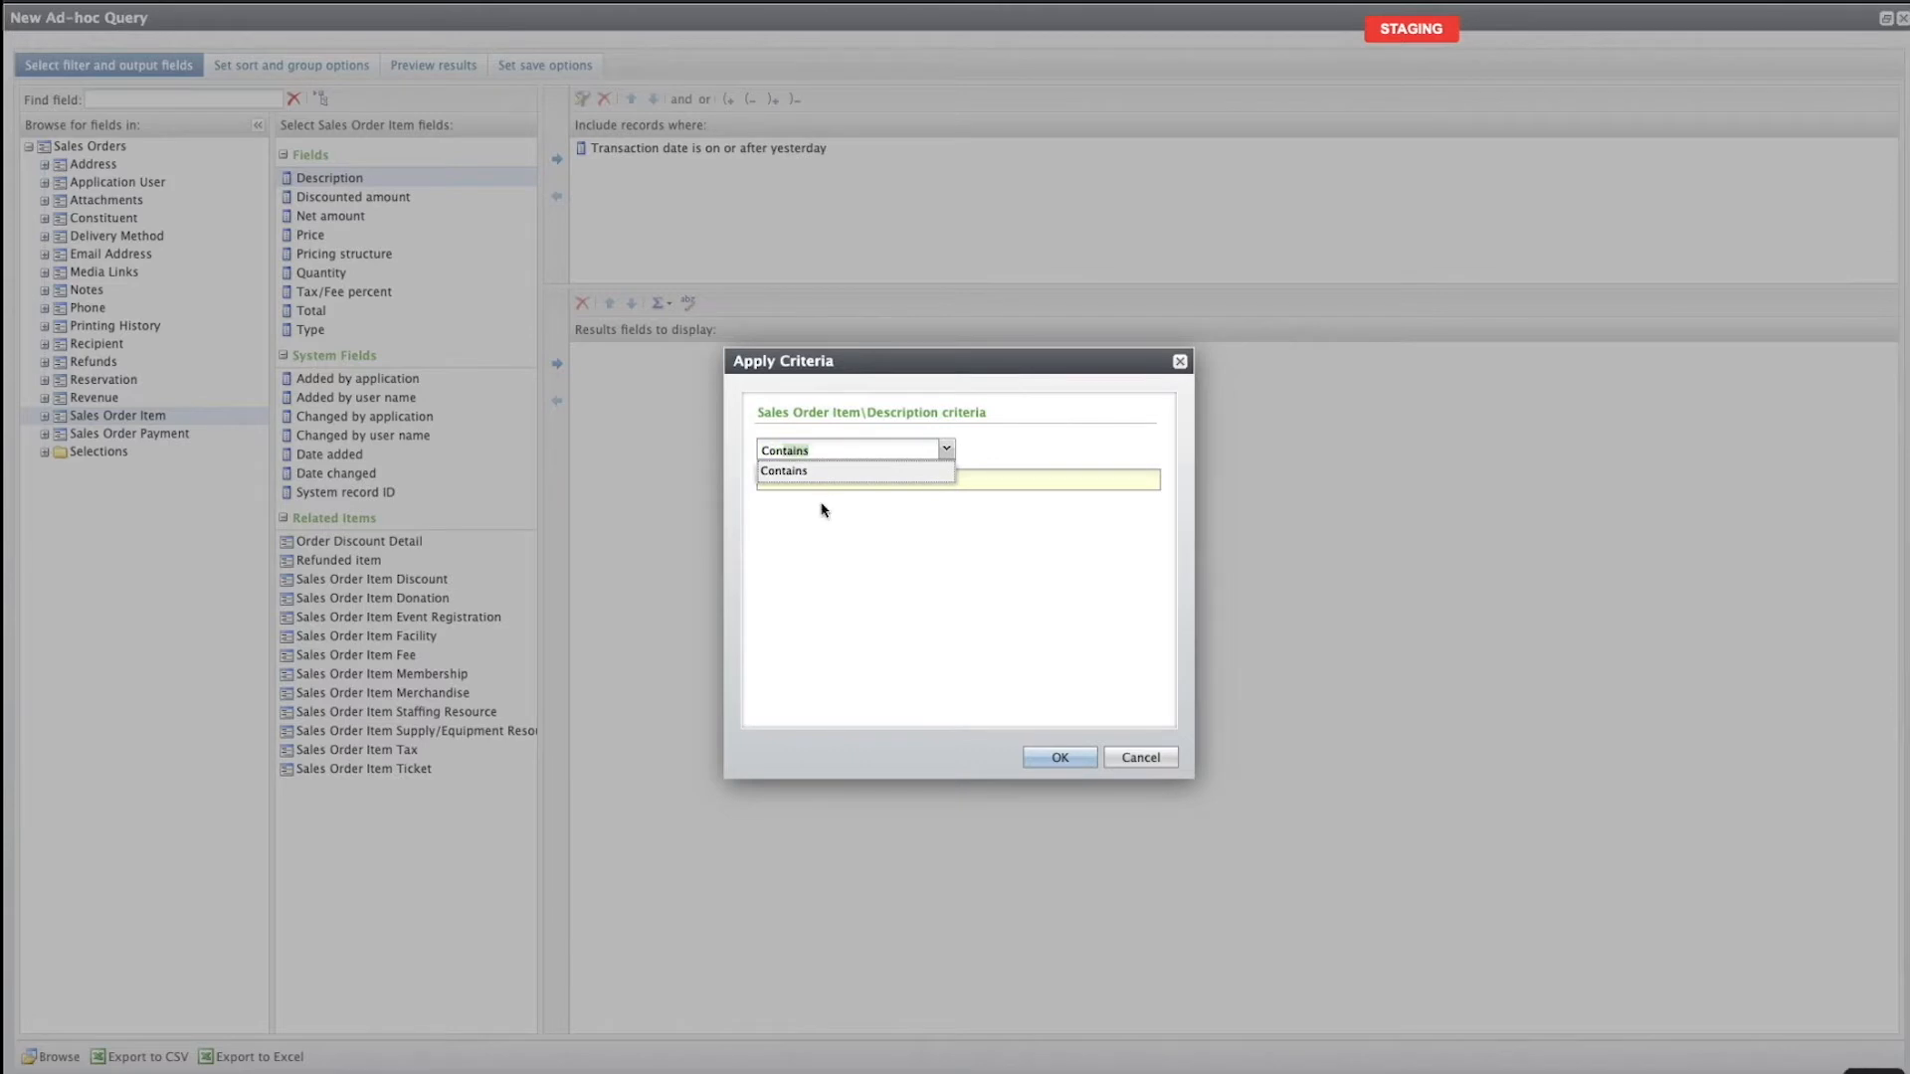
{"action": "left_click", "coordinate": [822, 474]}
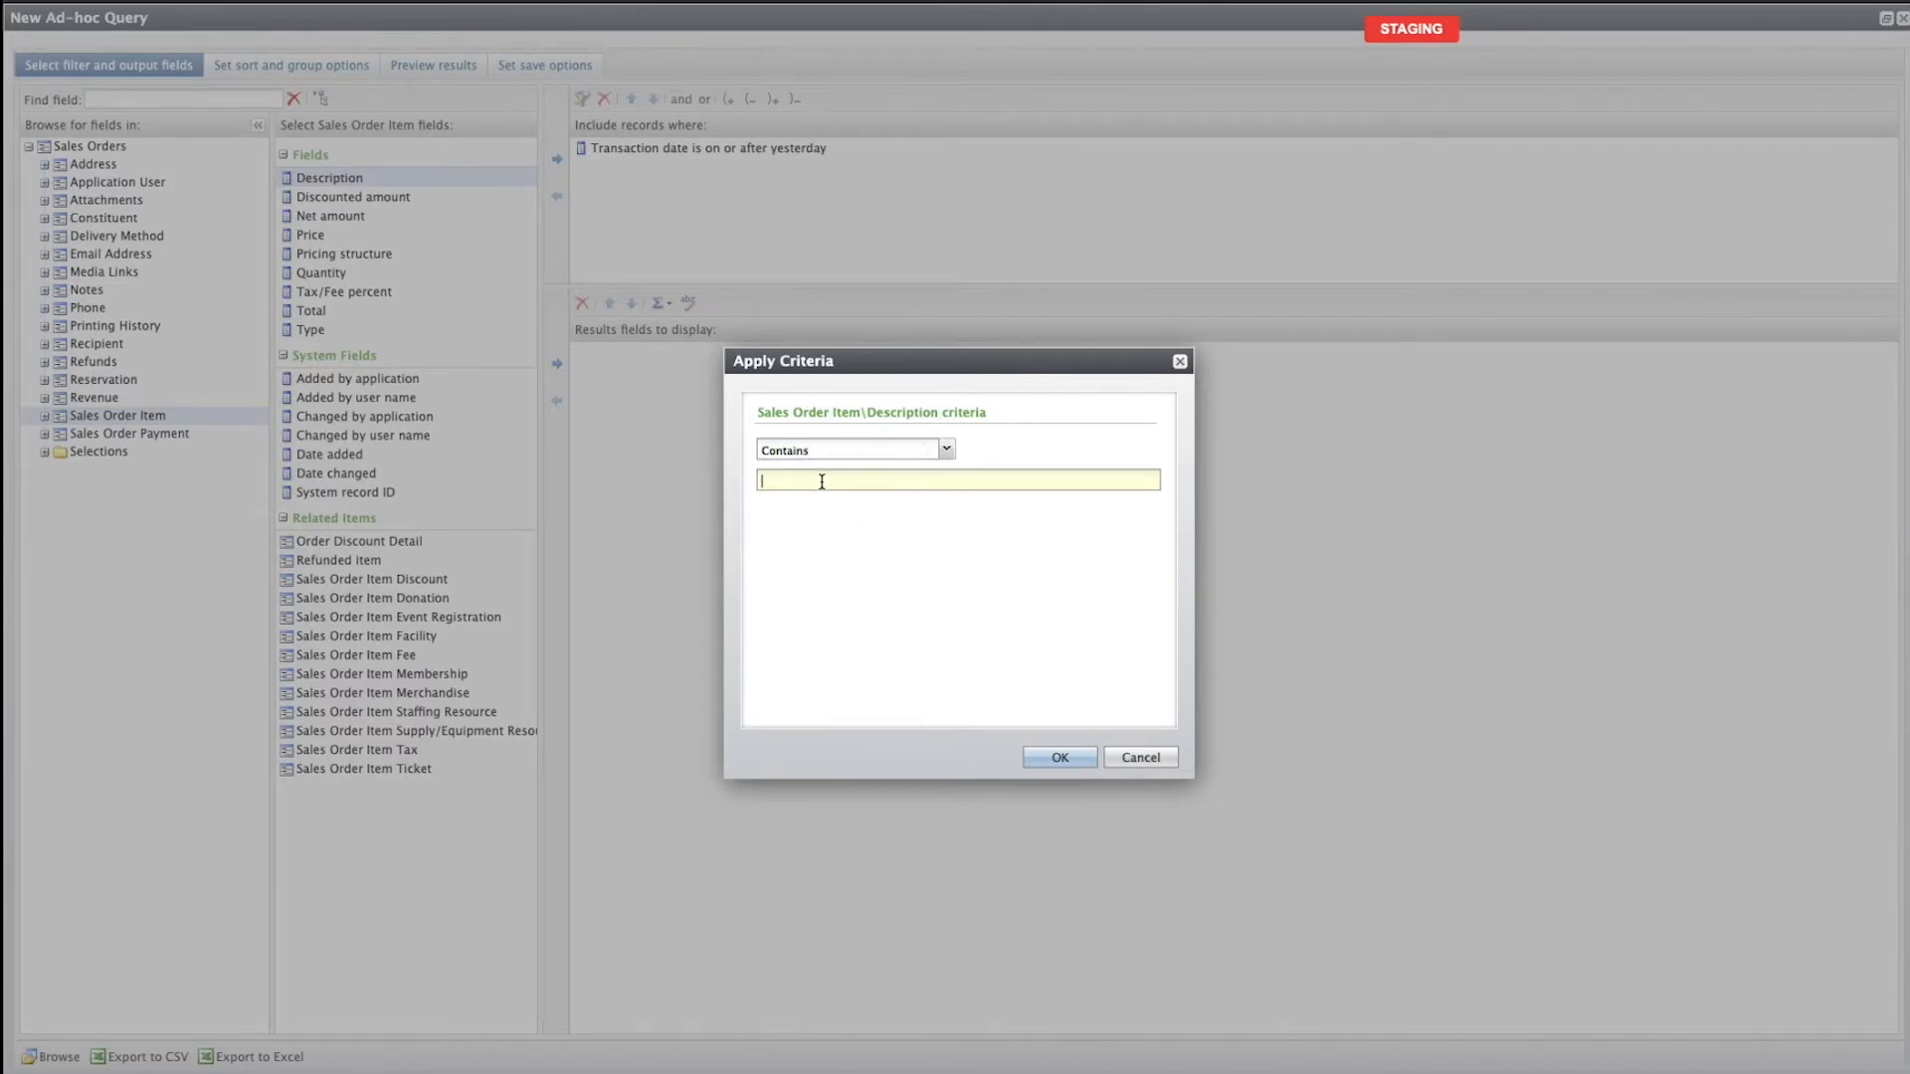
{"action": "type", "text": "Museum Membership"}
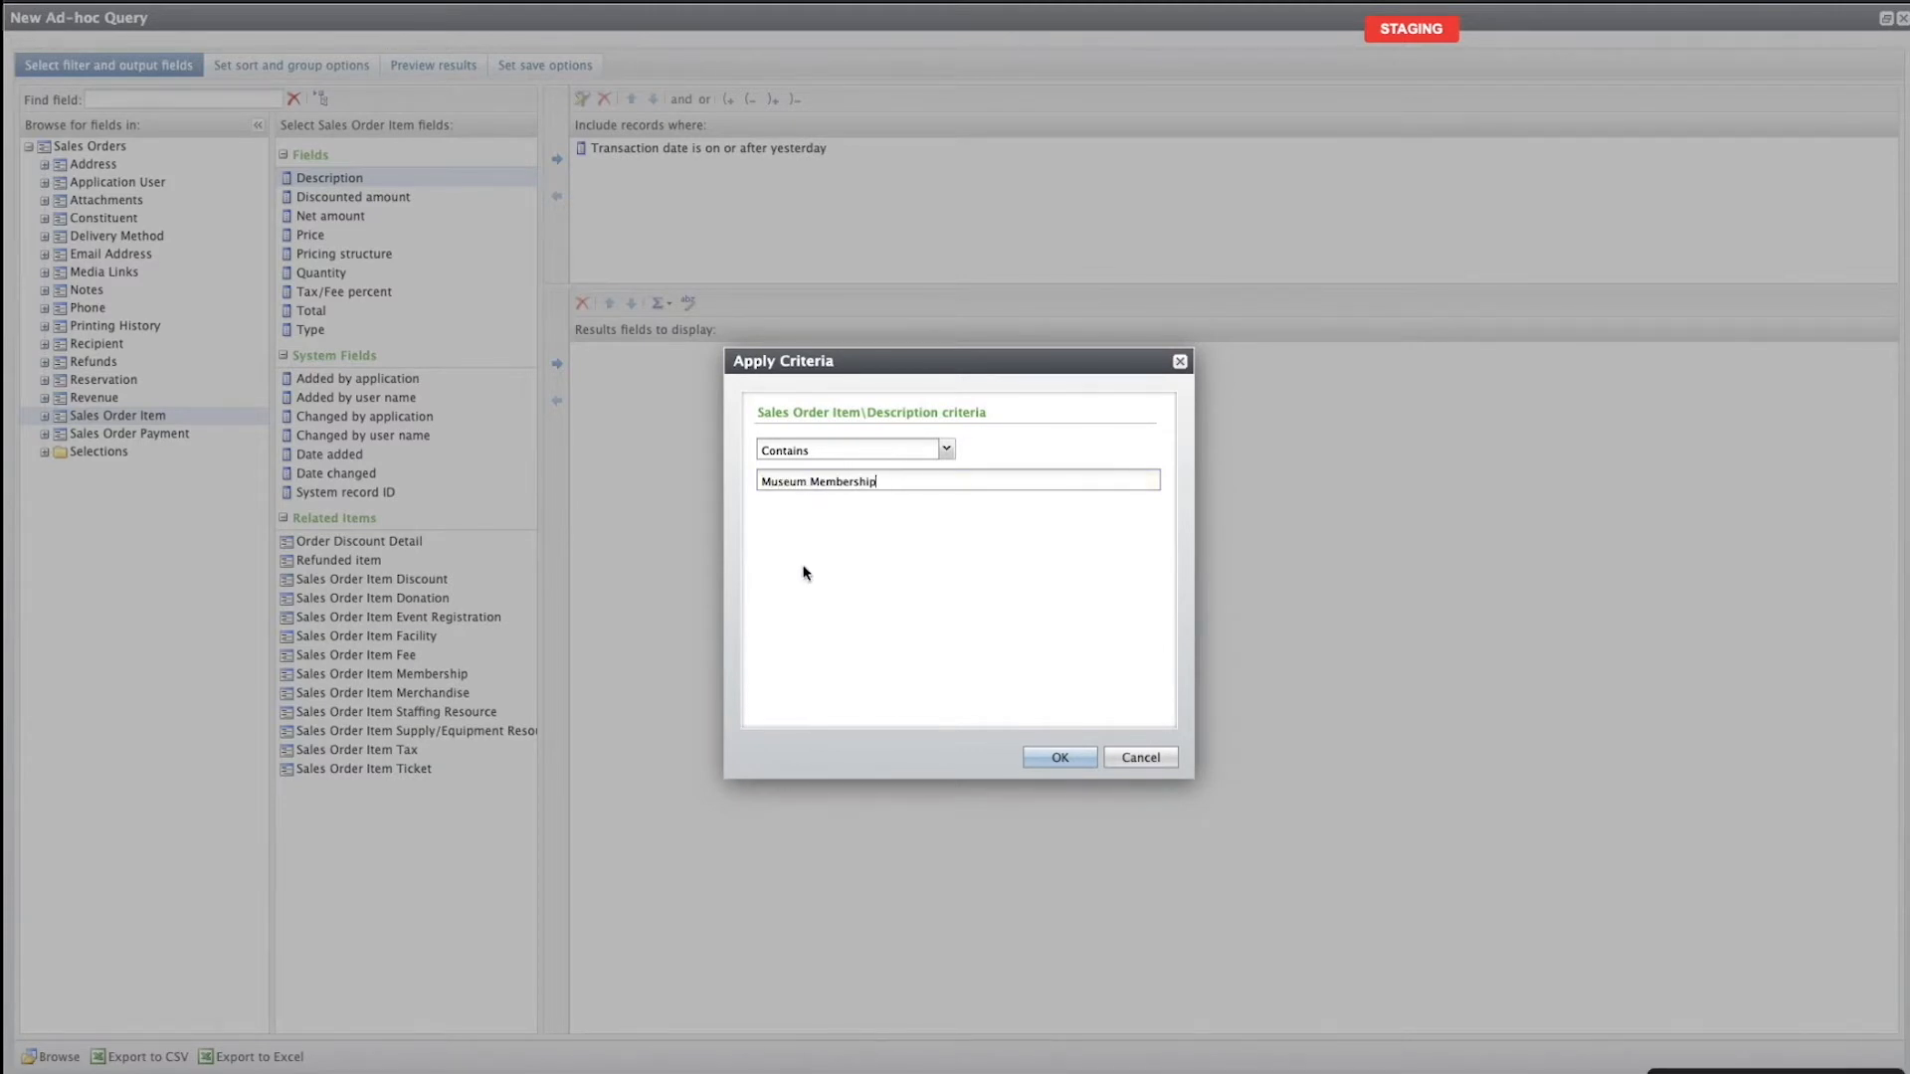
{"action": "left_click", "coordinate": [1077, 762]}
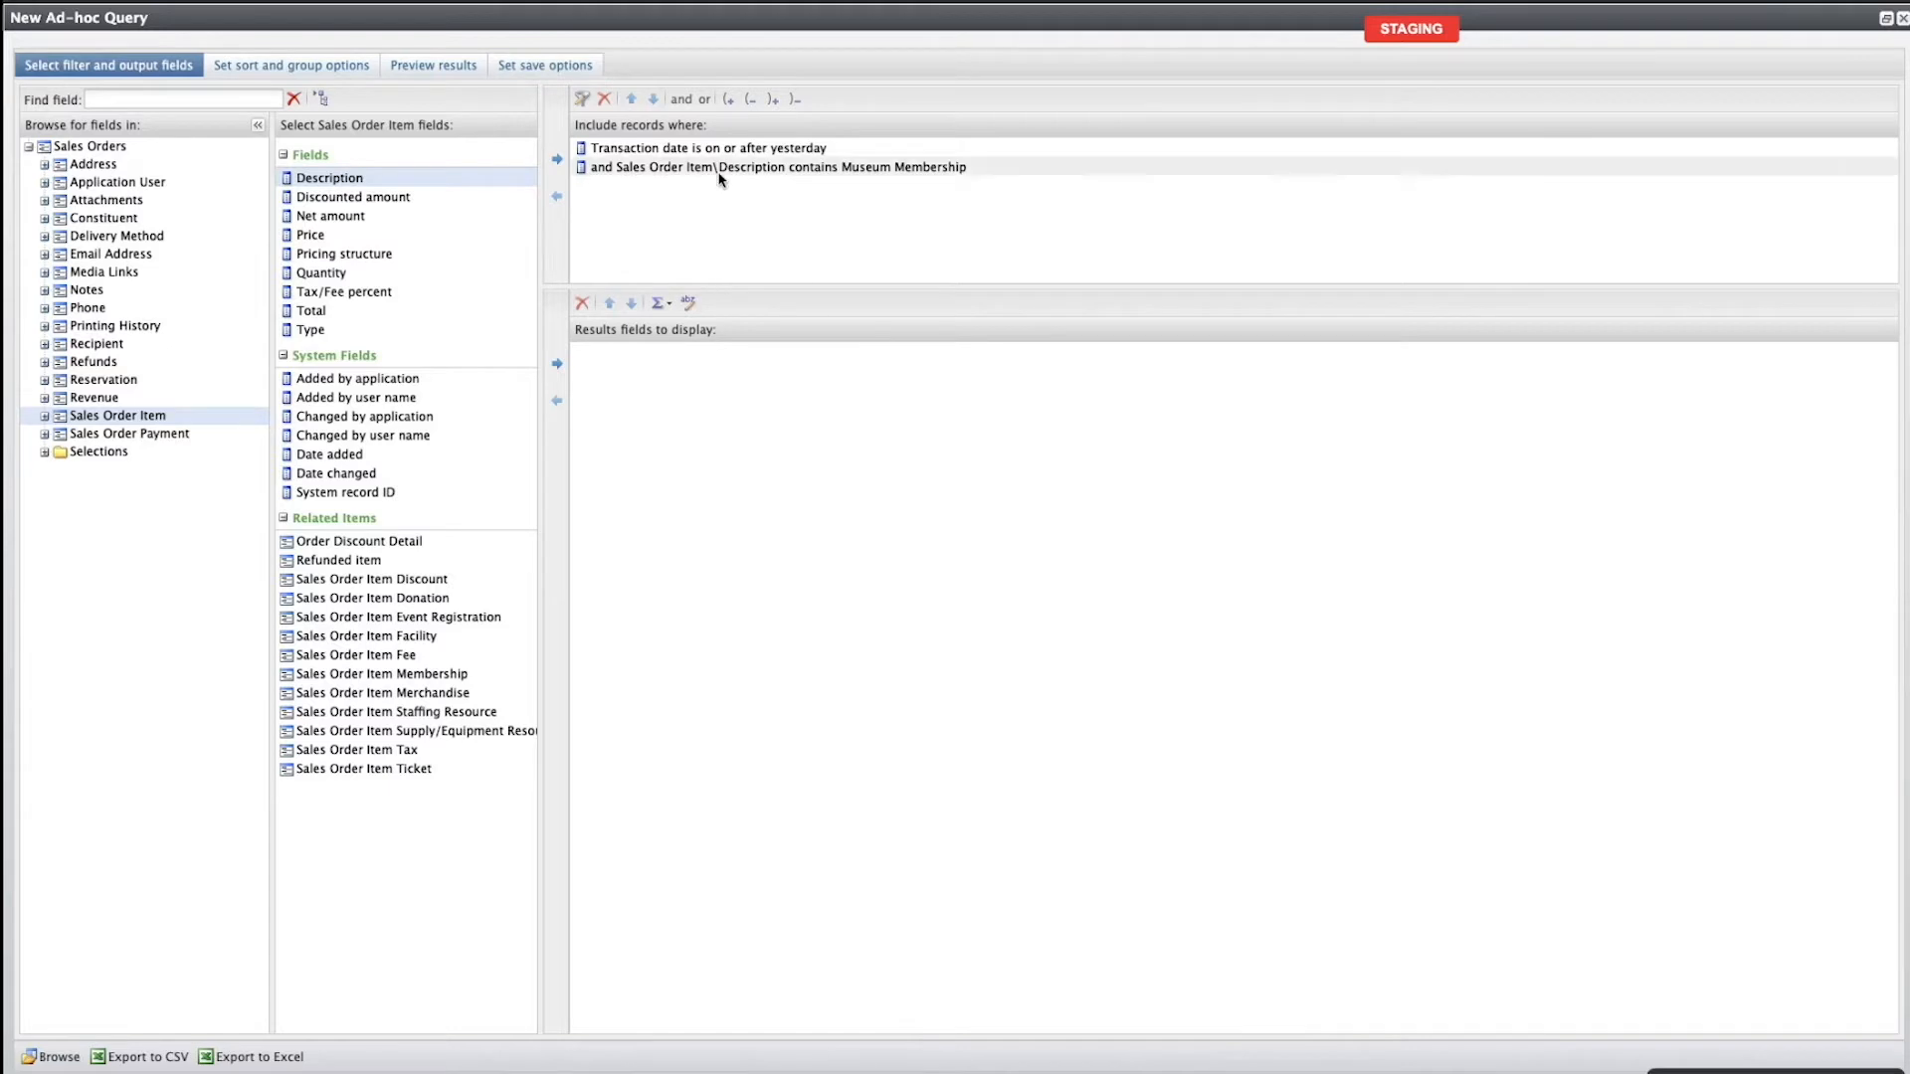
{"action": "left_click", "coordinate": [774, 171]}
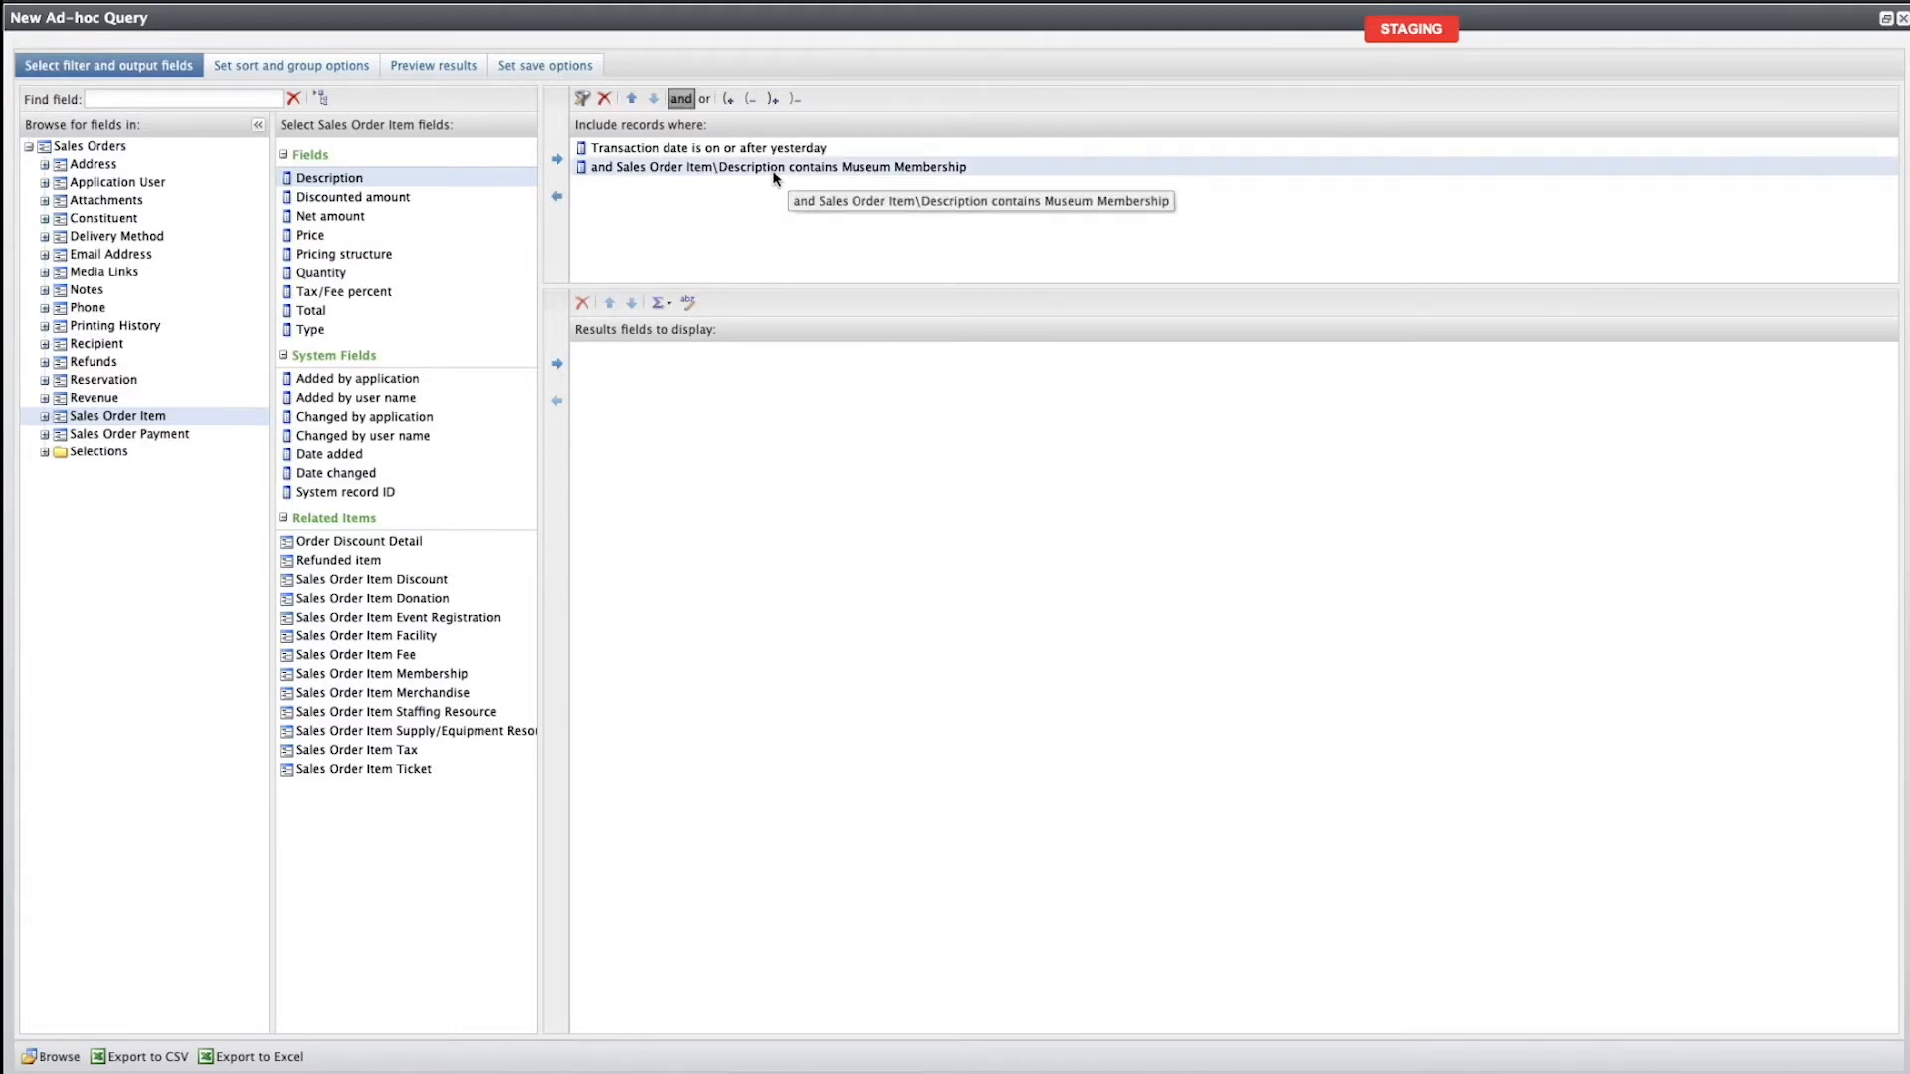
Add a filter requiring the Membership level Name under Sales Order Item Membership to be one of Individual Membership.
{"action": "left_click", "coordinate": [45, 416]}
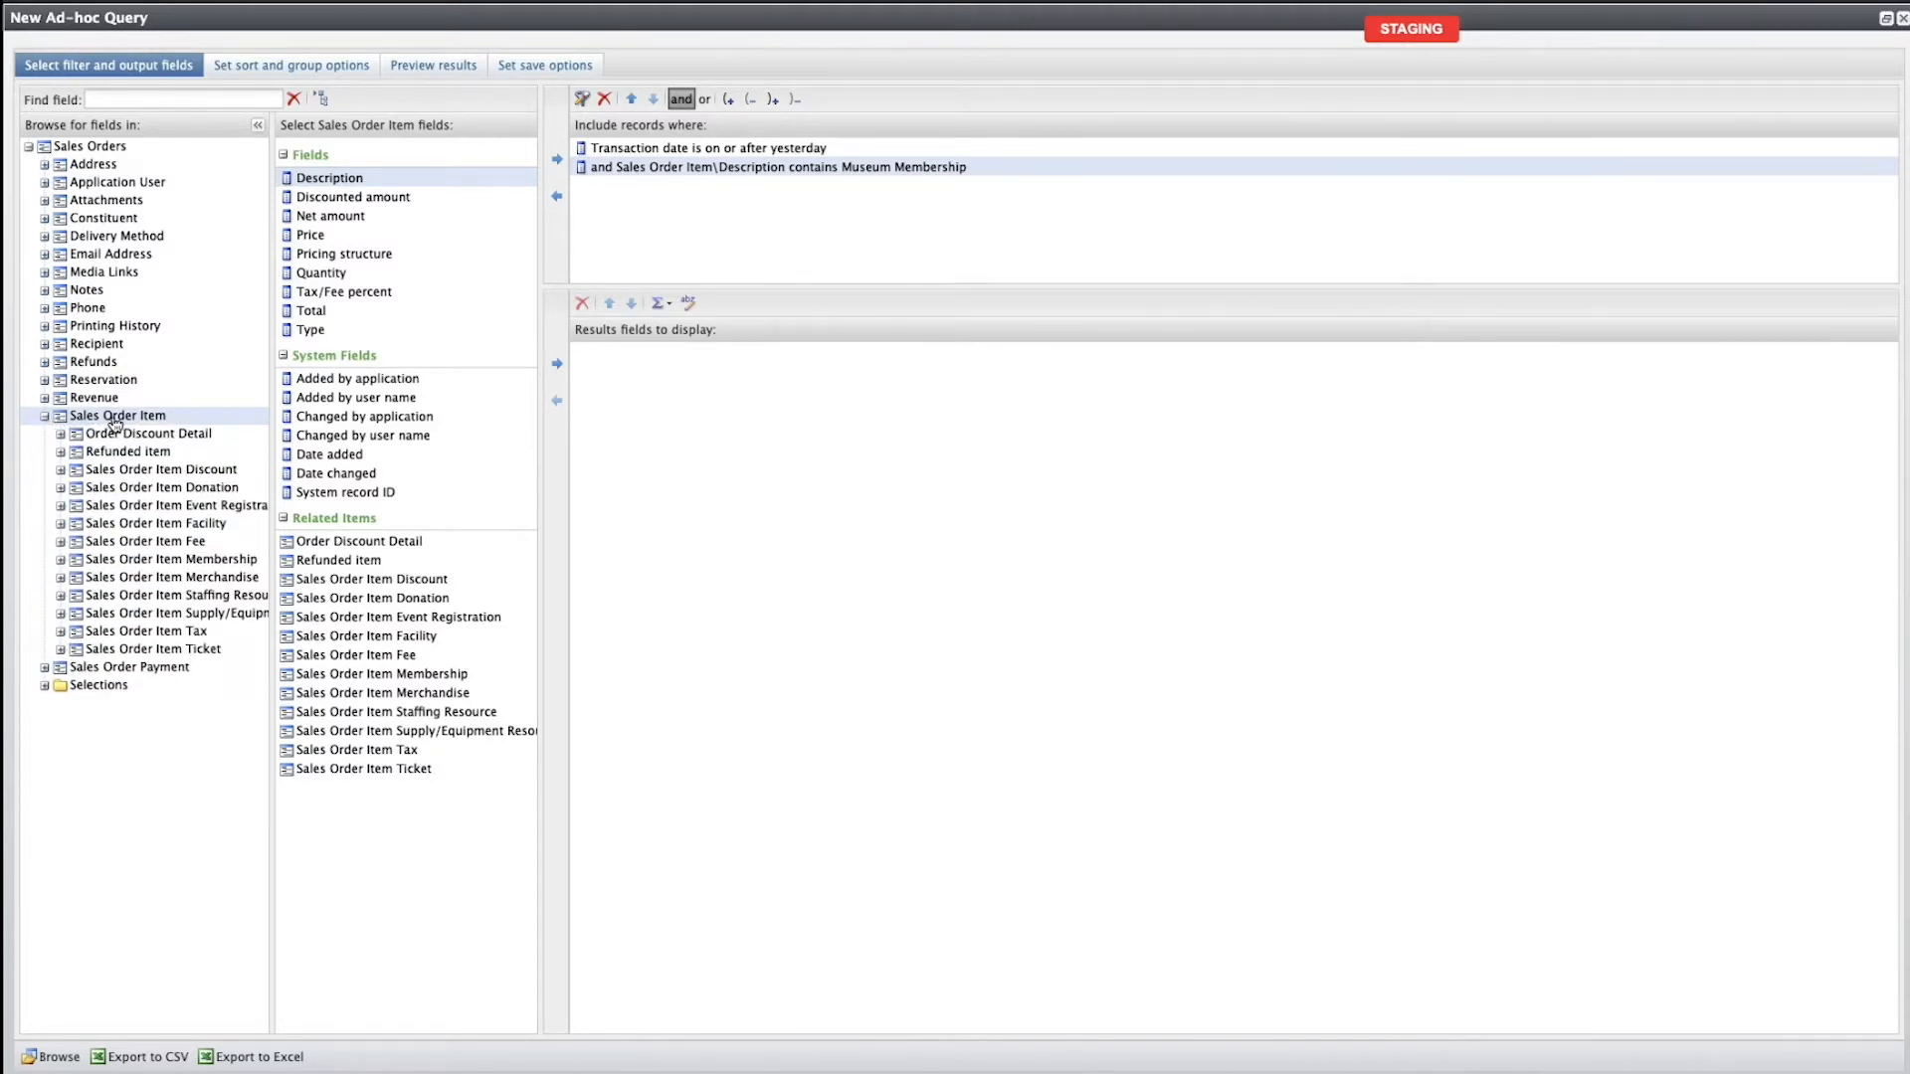
{"action": "left_click", "coordinate": [164, 560]}
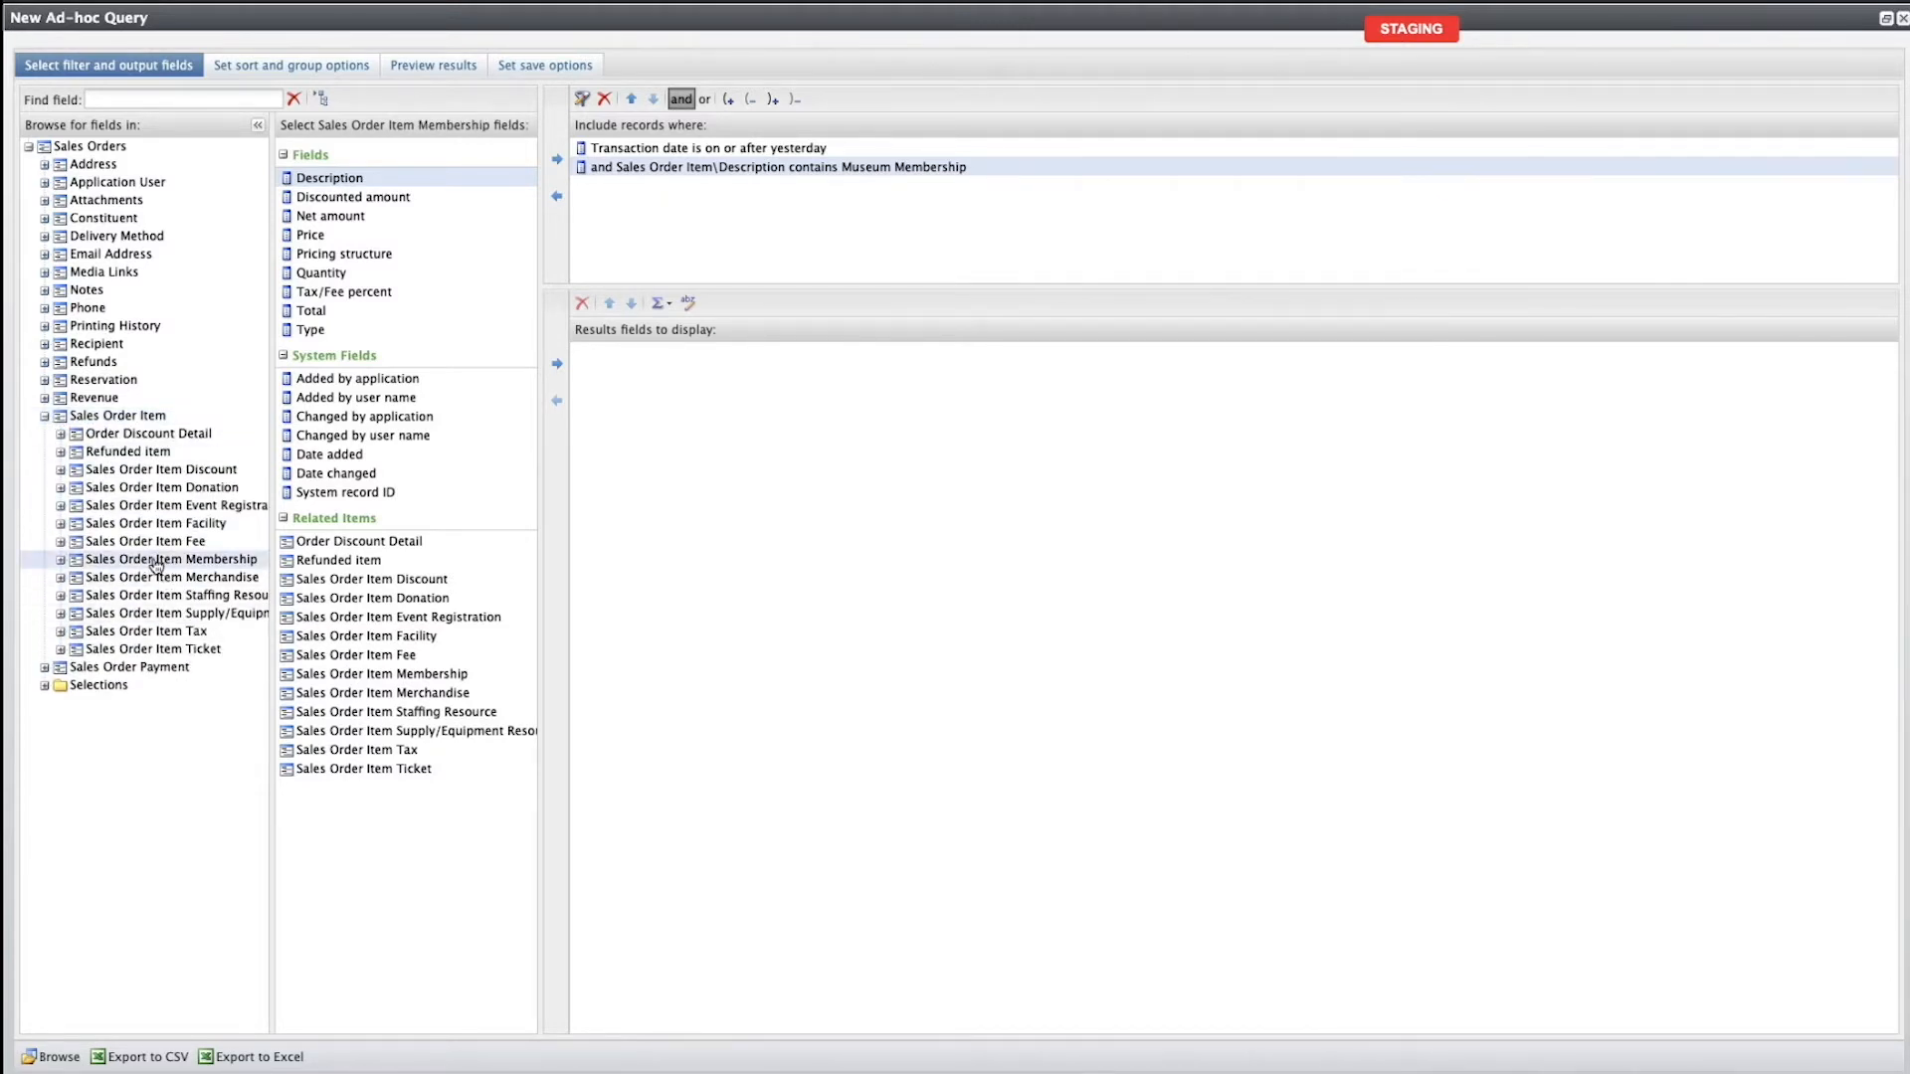
{"action": "left_click", "coordinate": [61, 560]}
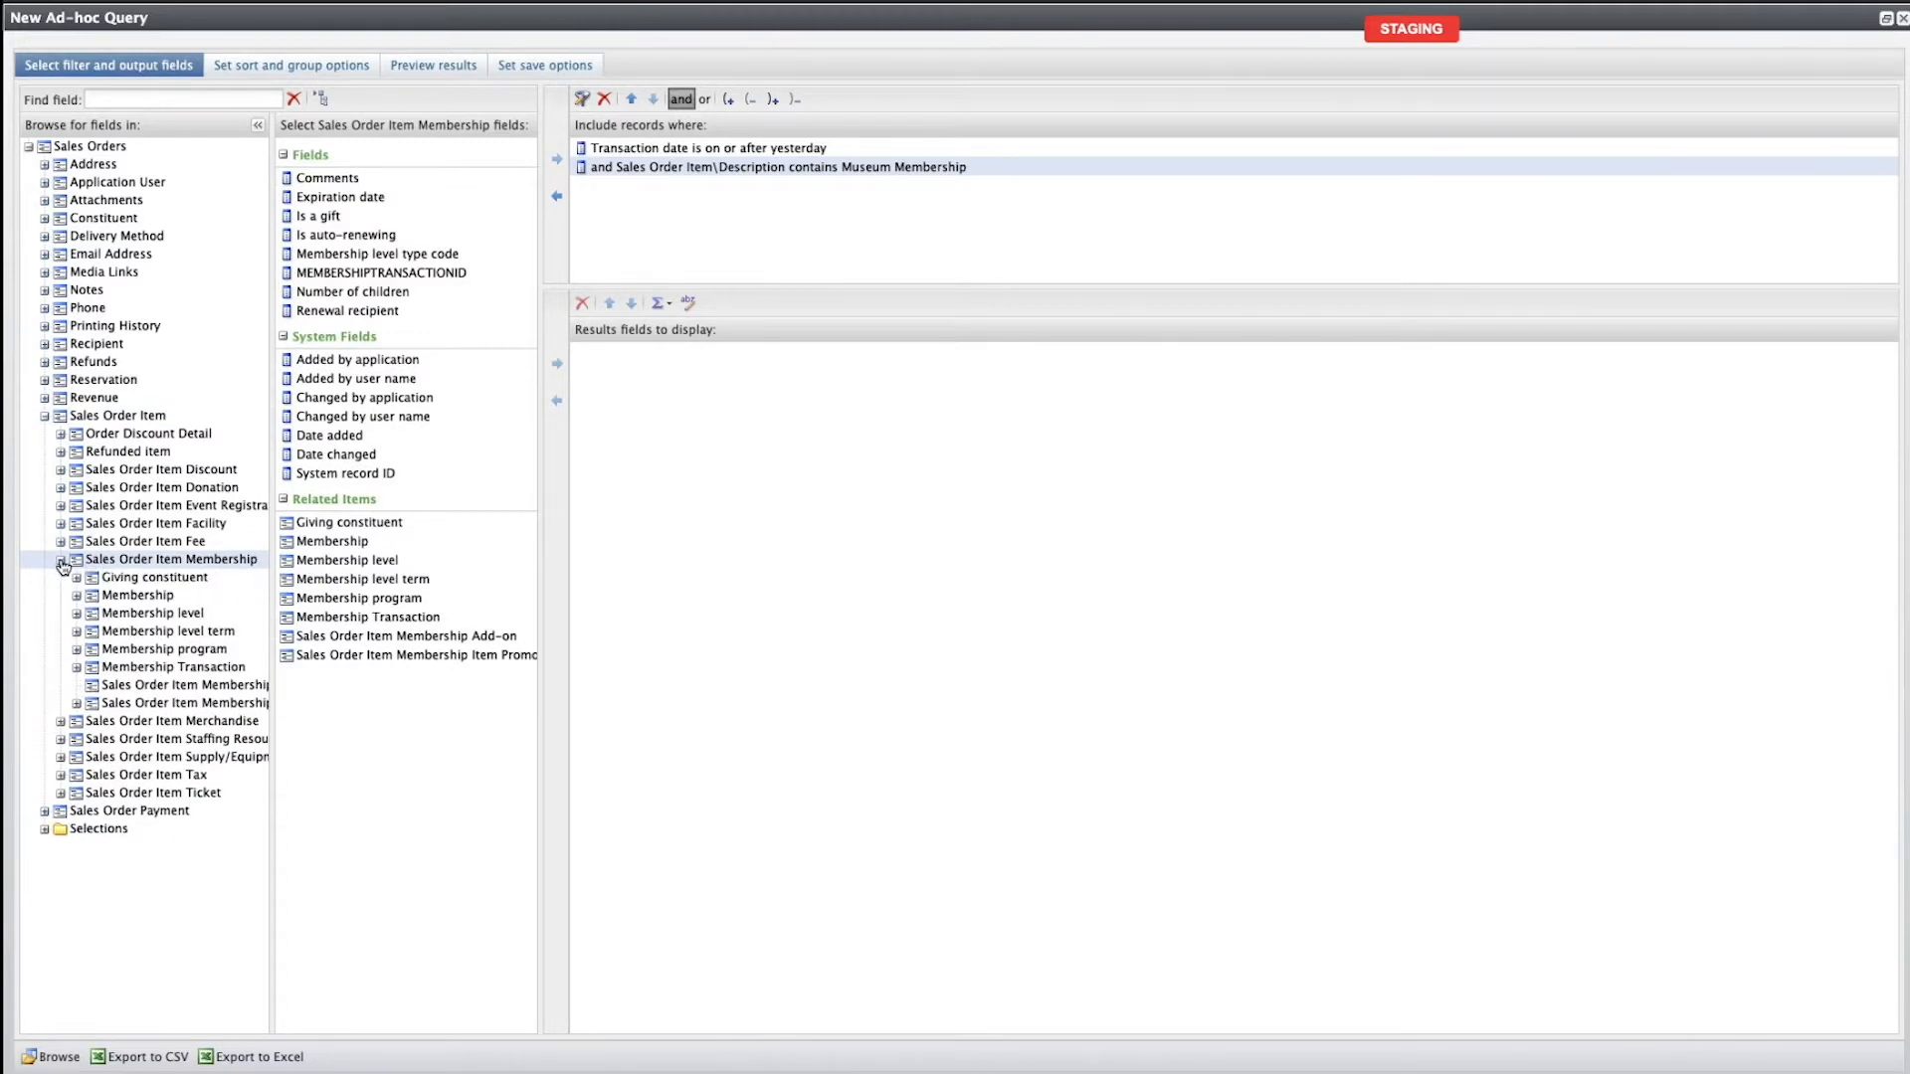
{"action": "left_click", "coordinate": [129, 613]}
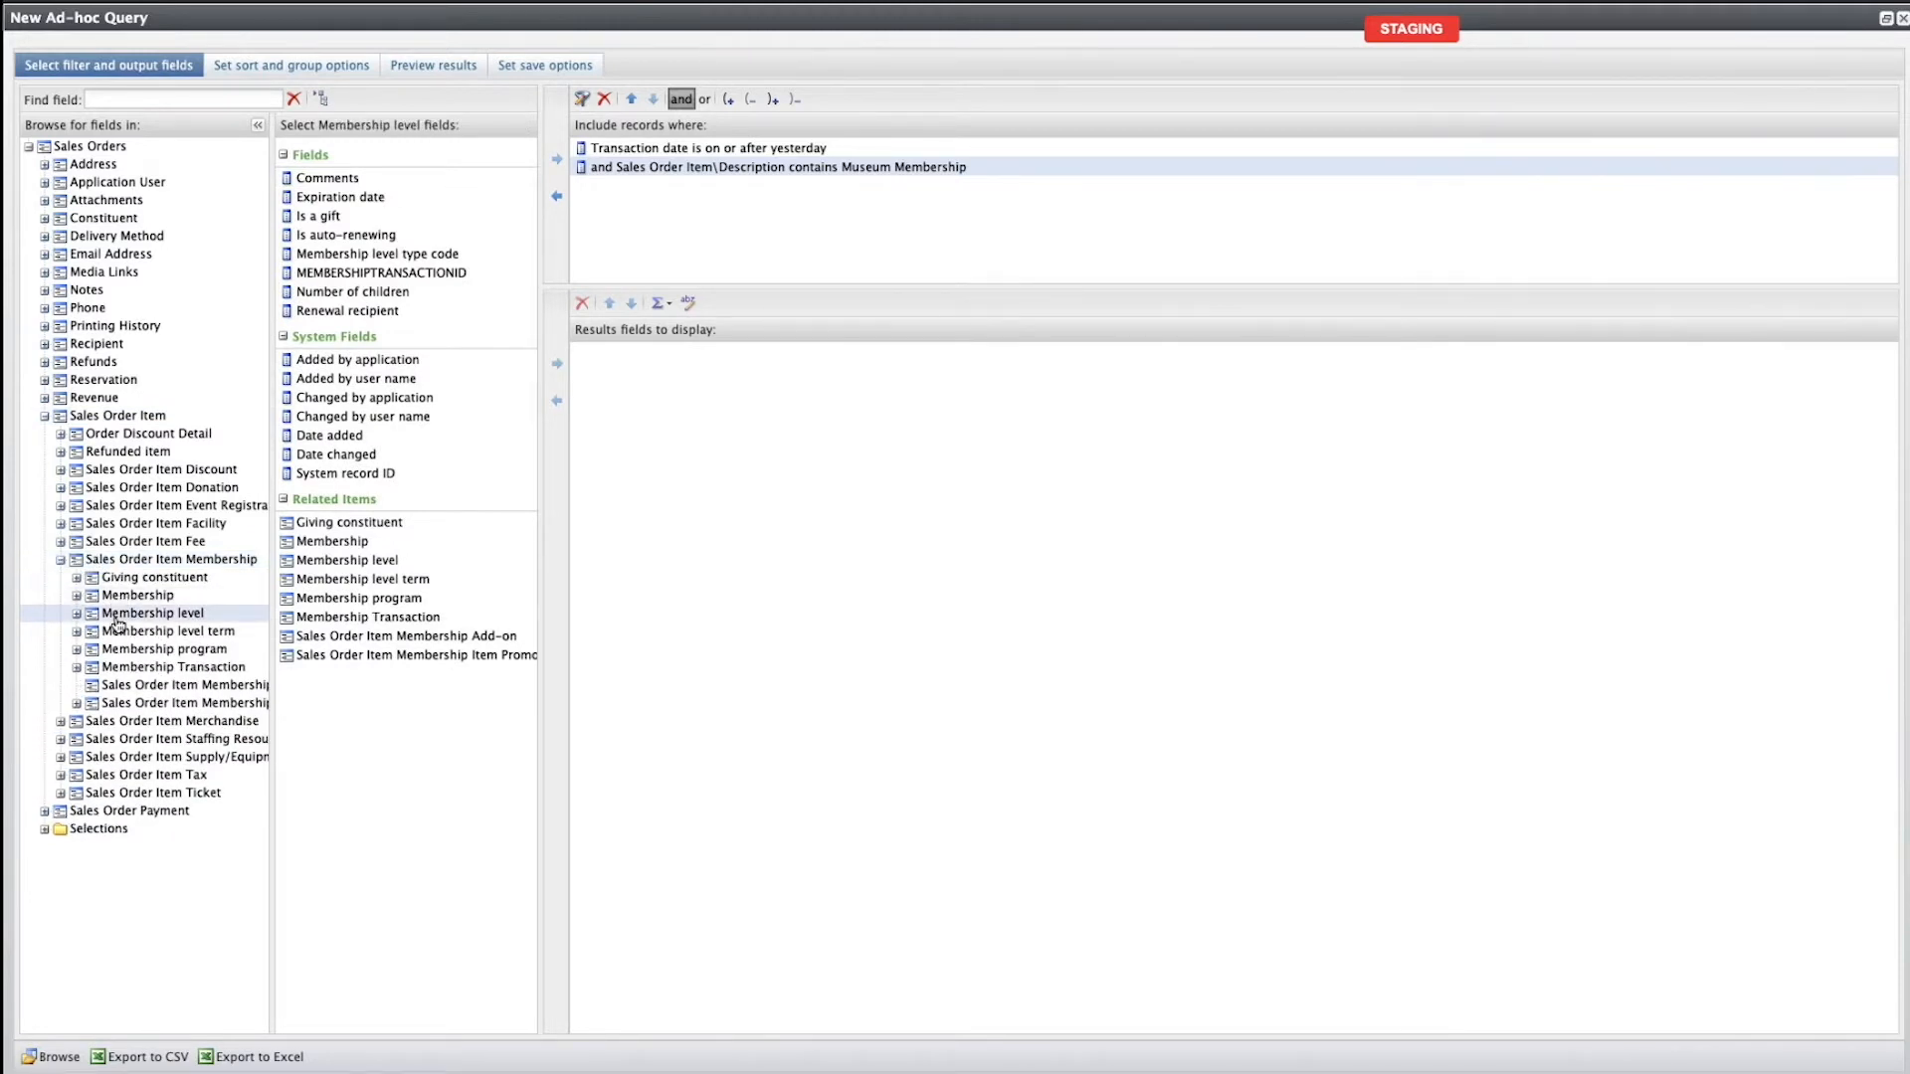
{"action": "left_click_drag", "start_coordinate": [361, 330], "coordinate": [739, 236]}
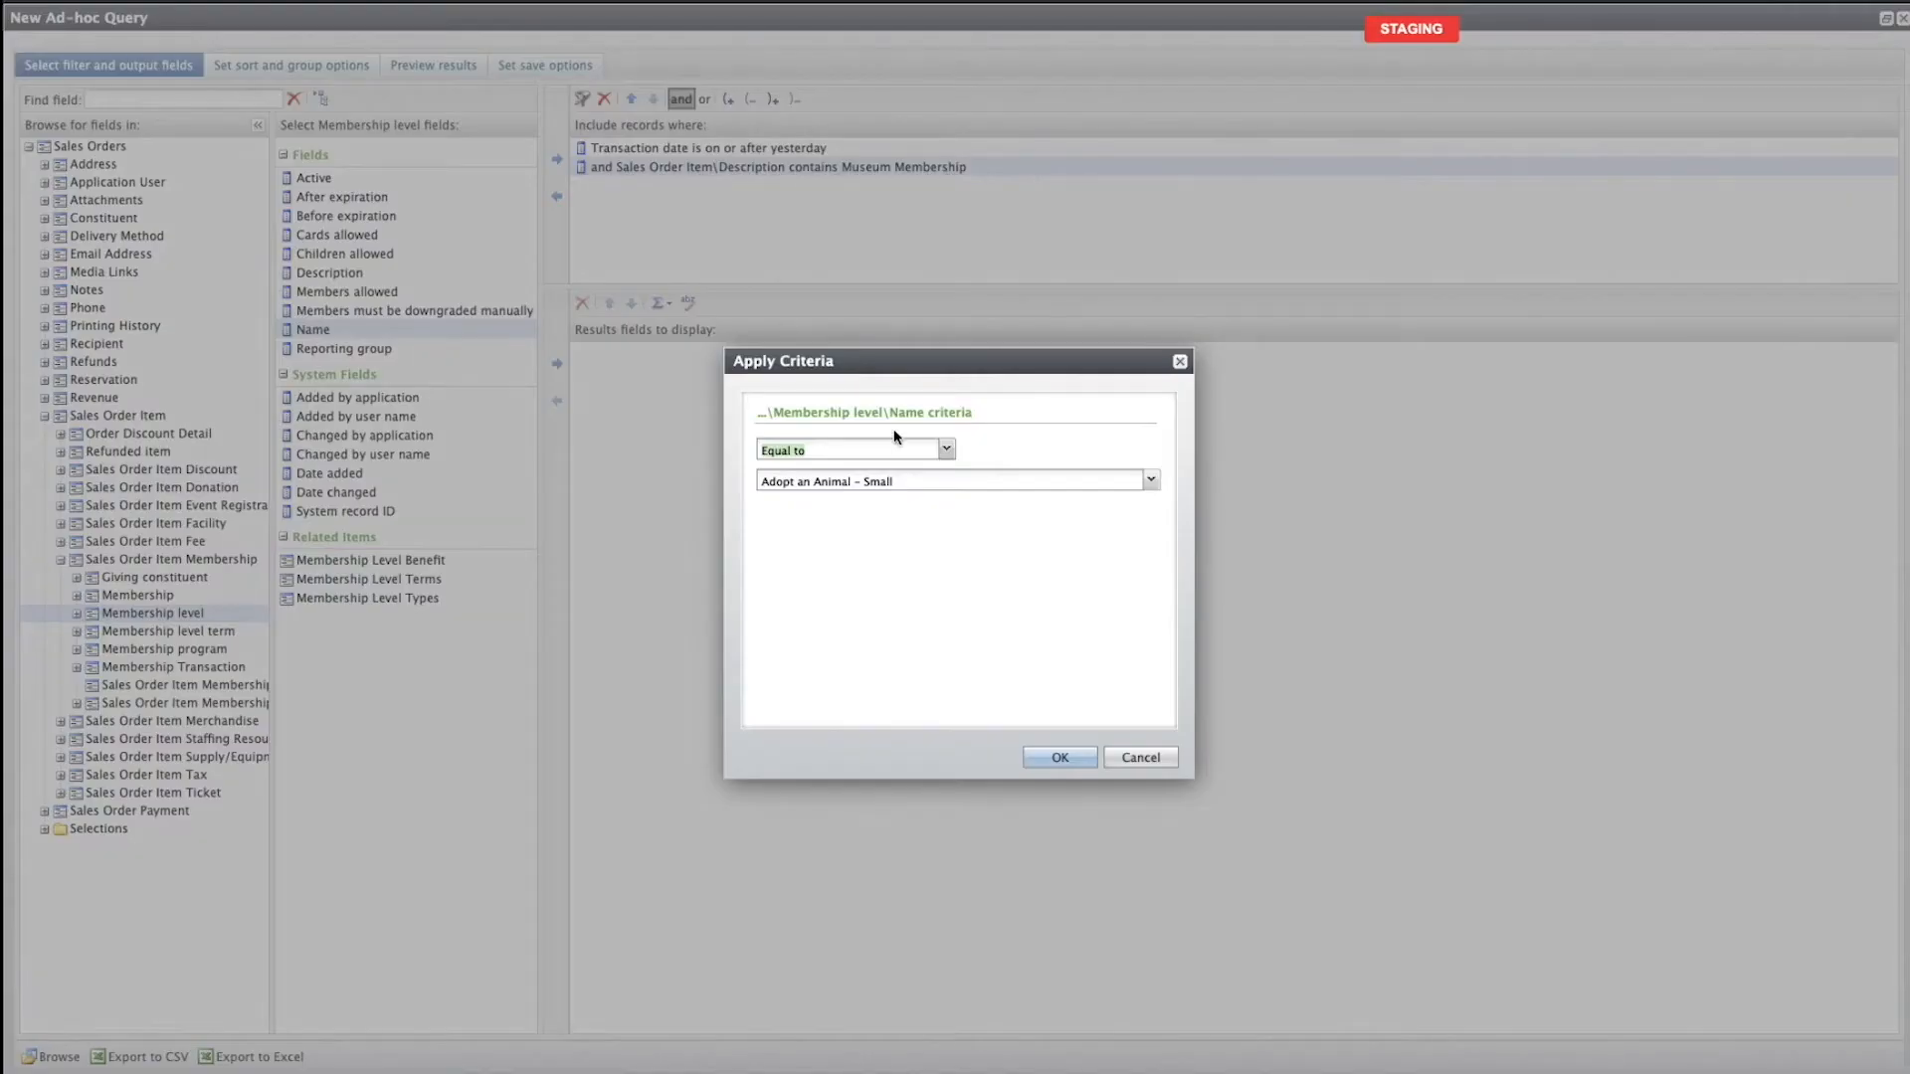
{"action": "left_click", "coordinate": [948, 451]}
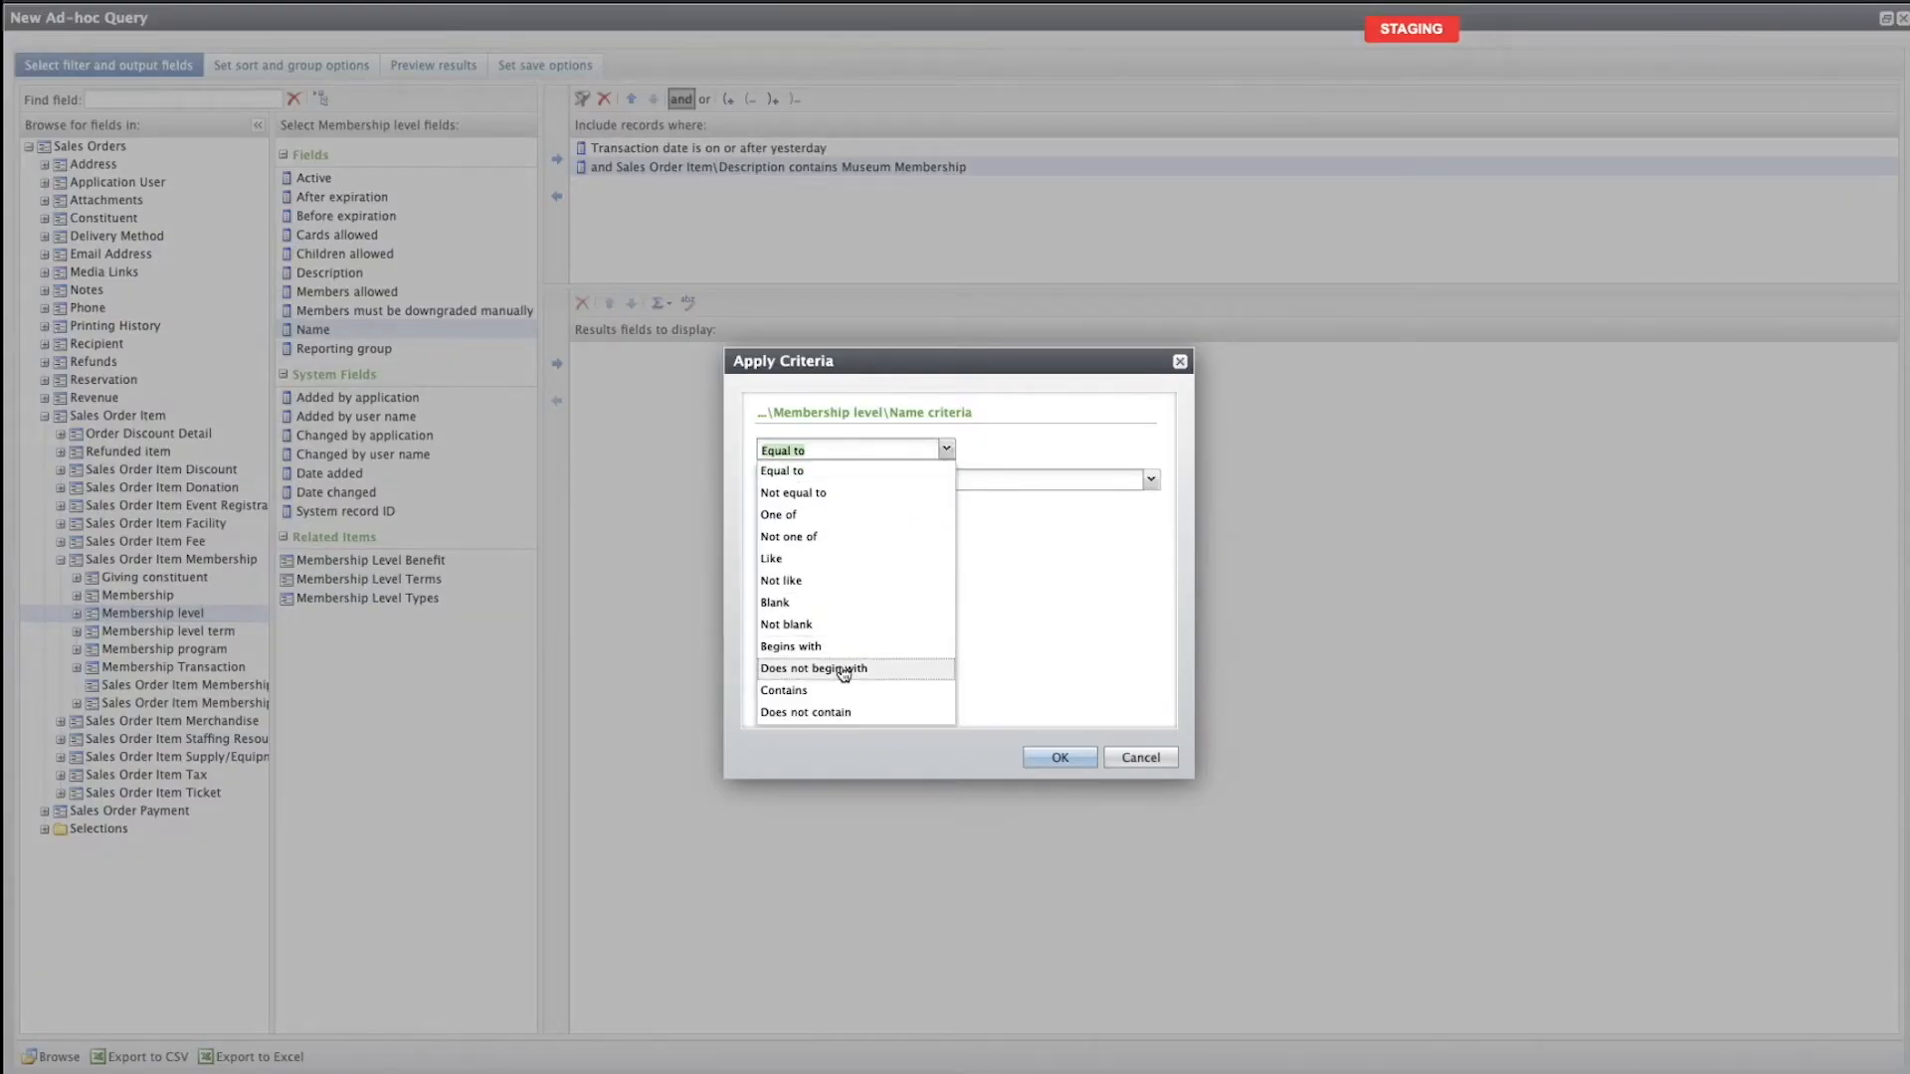
{"action": "left_click", "coordinate": [824, 517]}
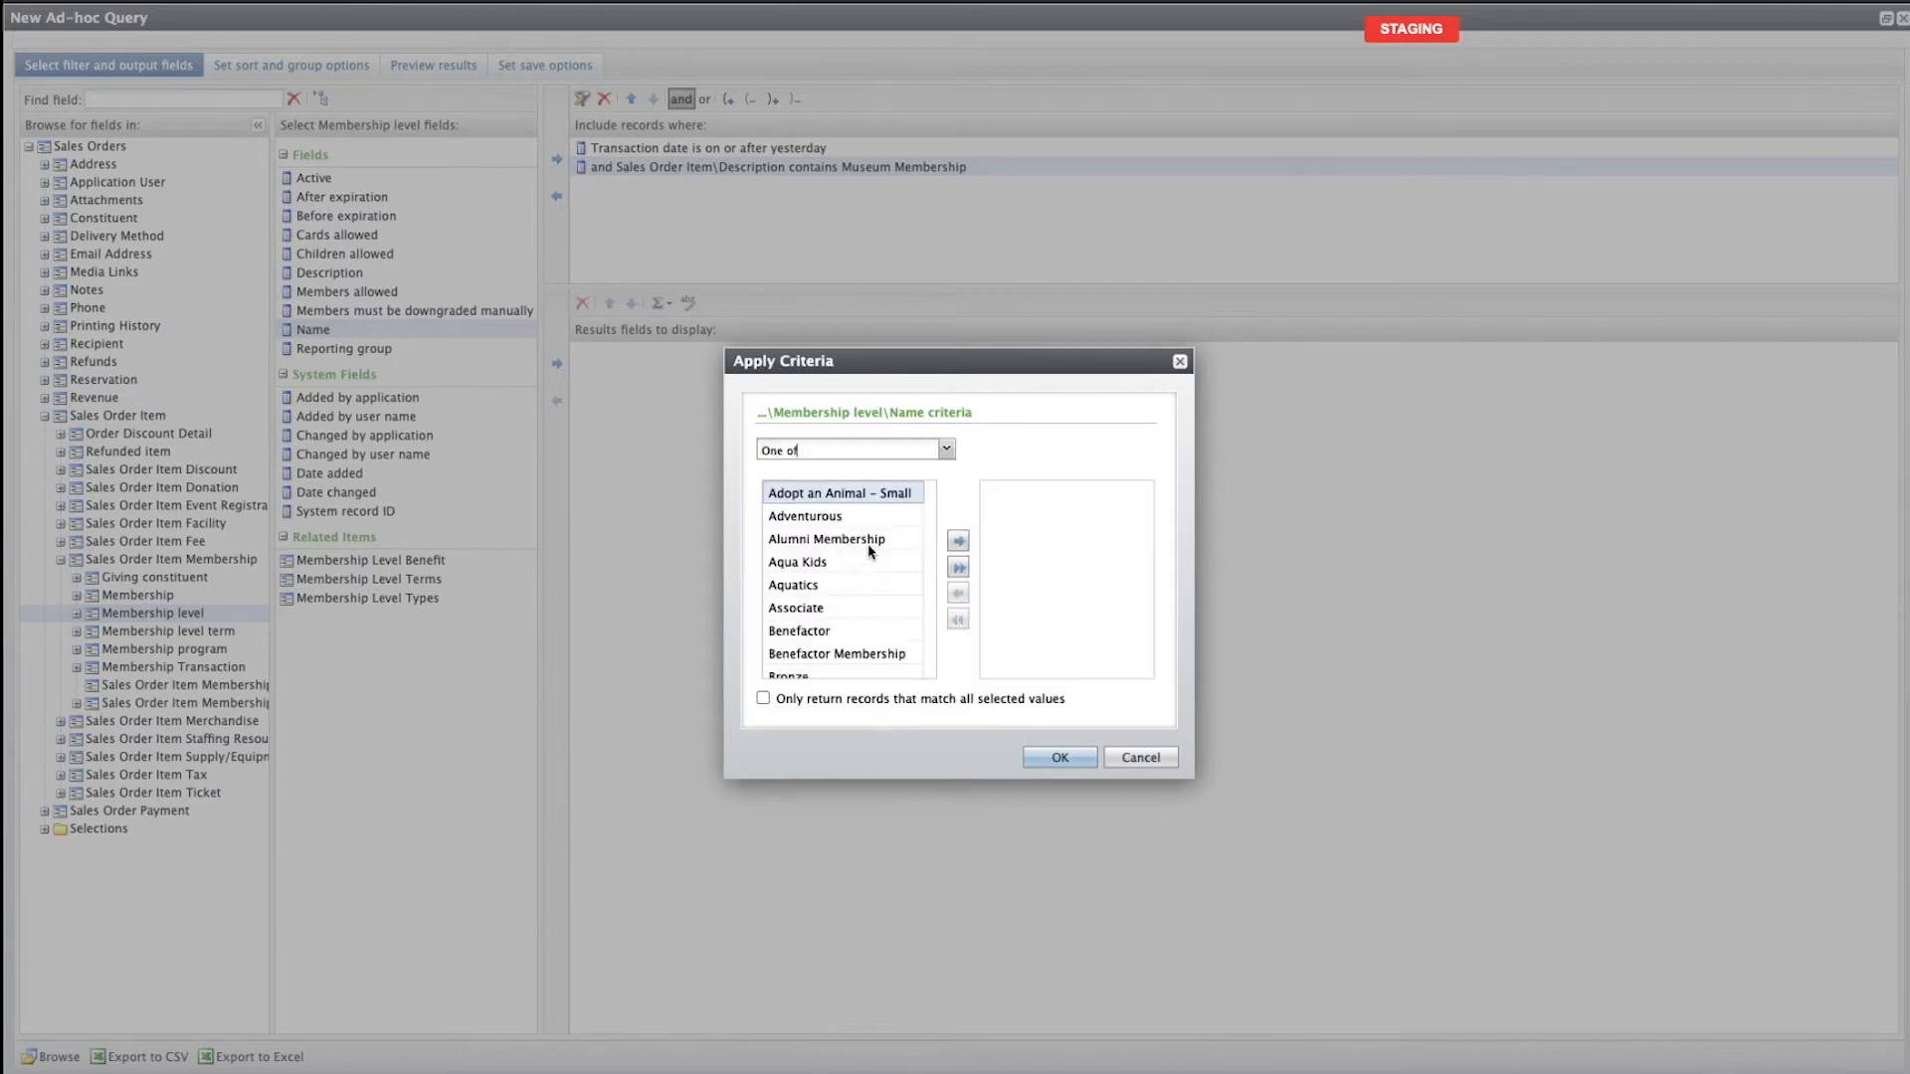
{"action": "scroll", "coordinate": [883, 554], "scroll_direction": "down", "scroll_amount": 15}
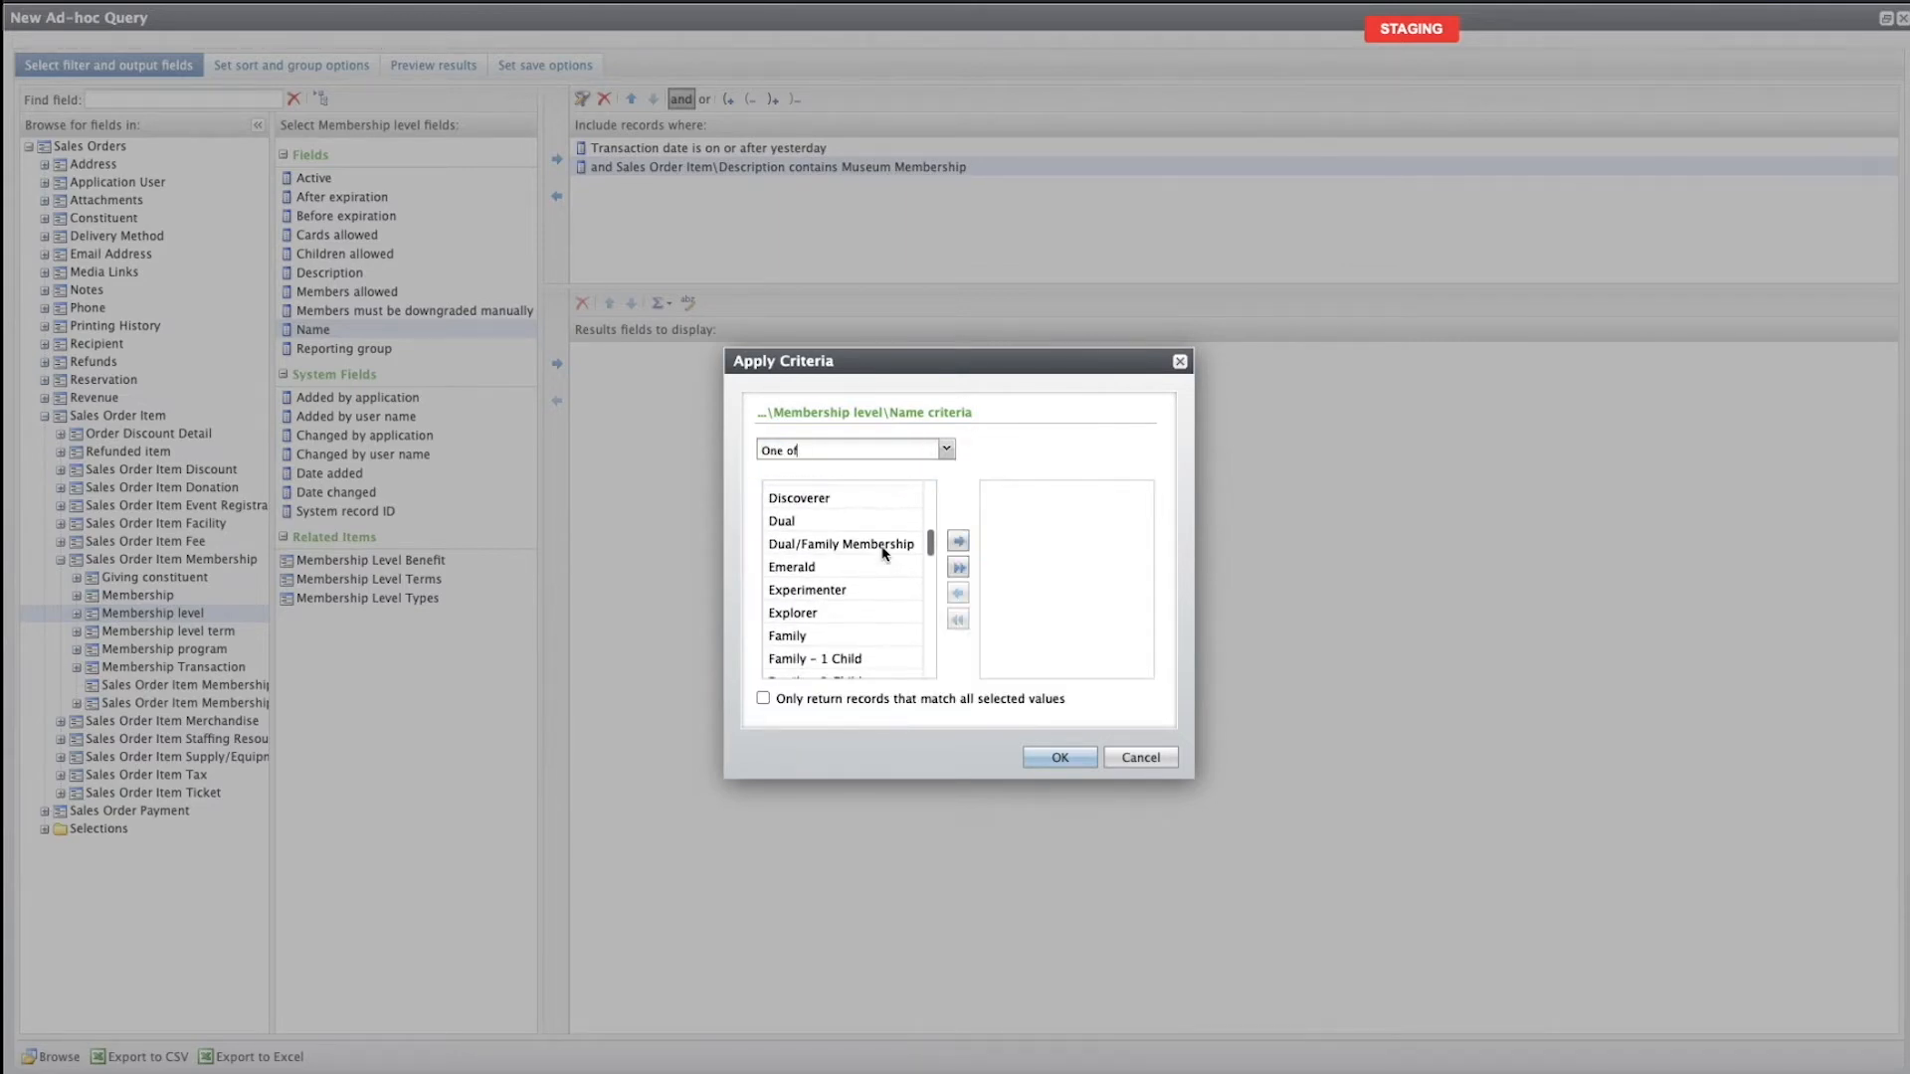
{"action": "scroll", "coordinate": [884, 554], "scroll_direction": "down", "scroll_amount": 2}
{"action": "scroll", "coordinate": [883, 554], "scroll_direction": "up", "scroll_amount": 6}
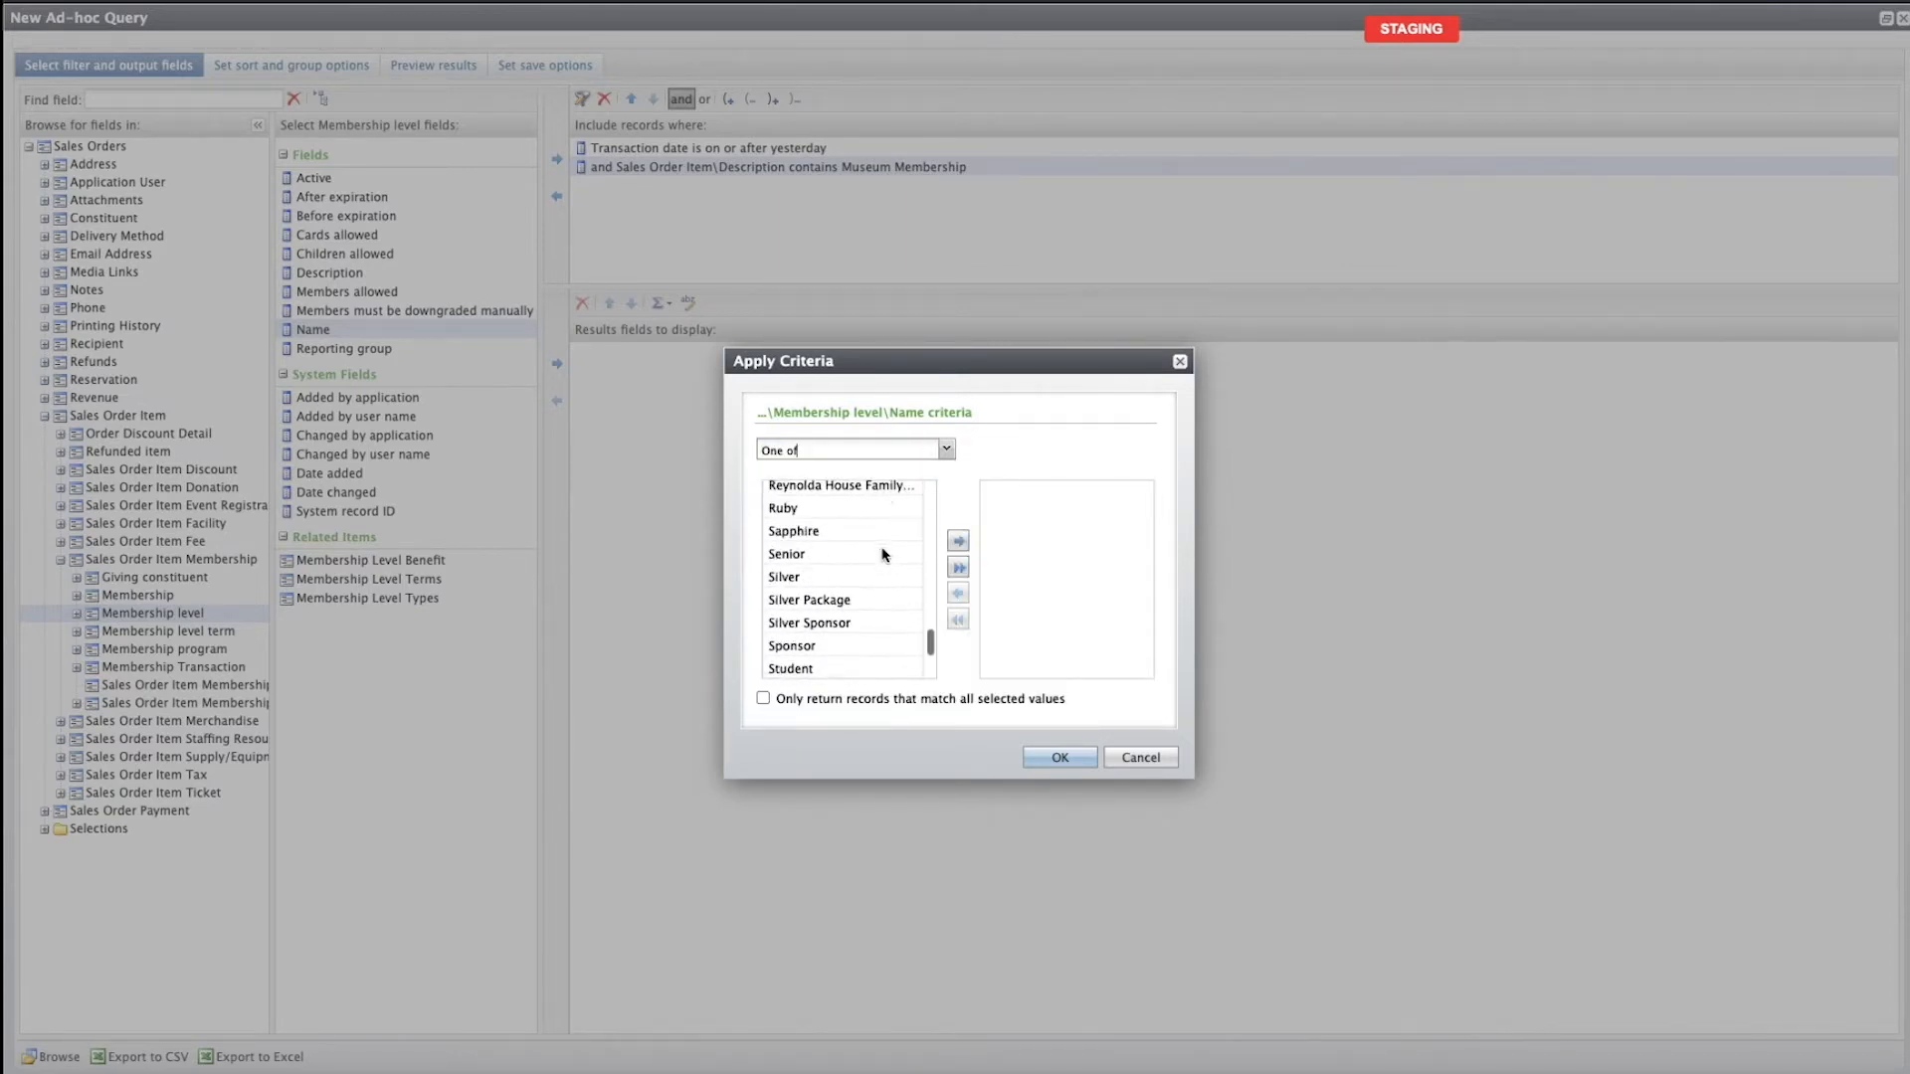
{"action": "scroll", "coordinate": [884, 554], "scroll_direction": "up", "scroll_amount": 4}
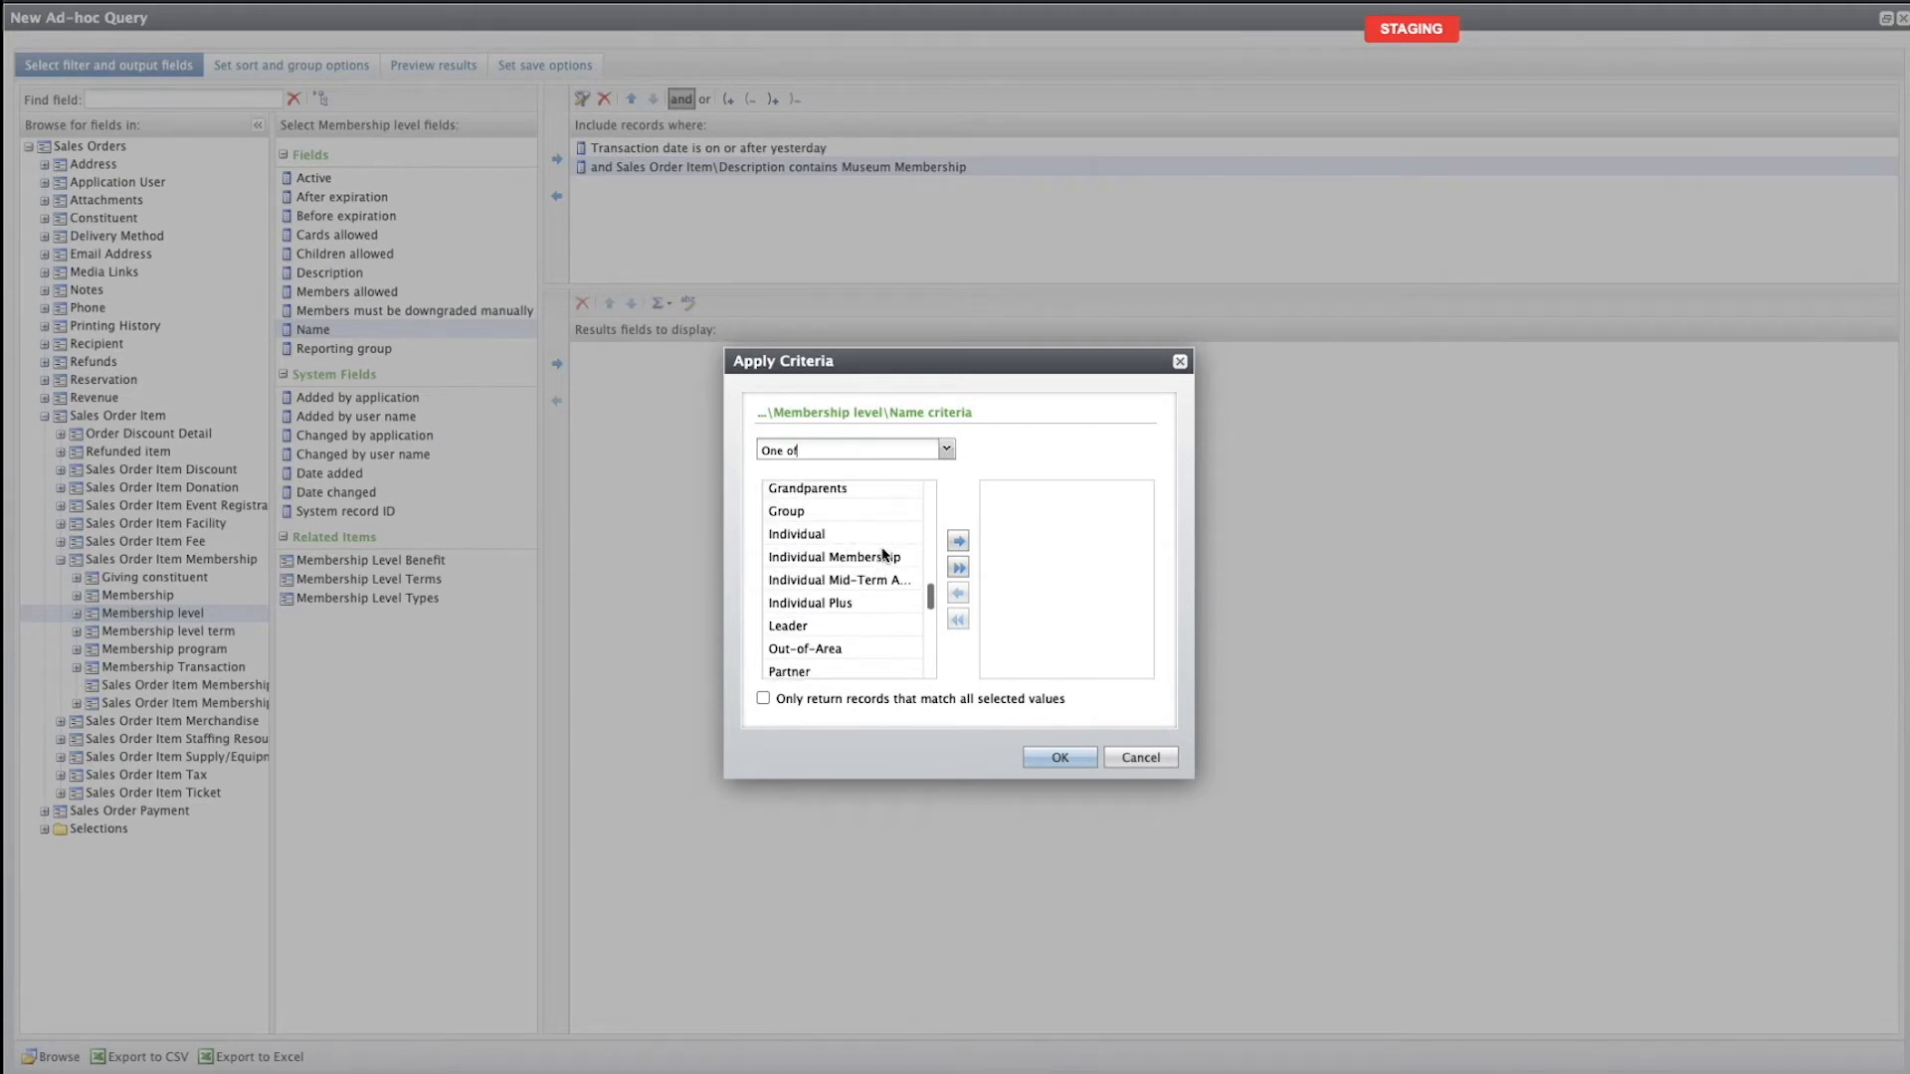
{"action": "scroll", "coordinate": [883, 597], "scroll_direction": "up", "scroll_amount": 1}
{"action": "left_click", "coordinate": [884, 597]}
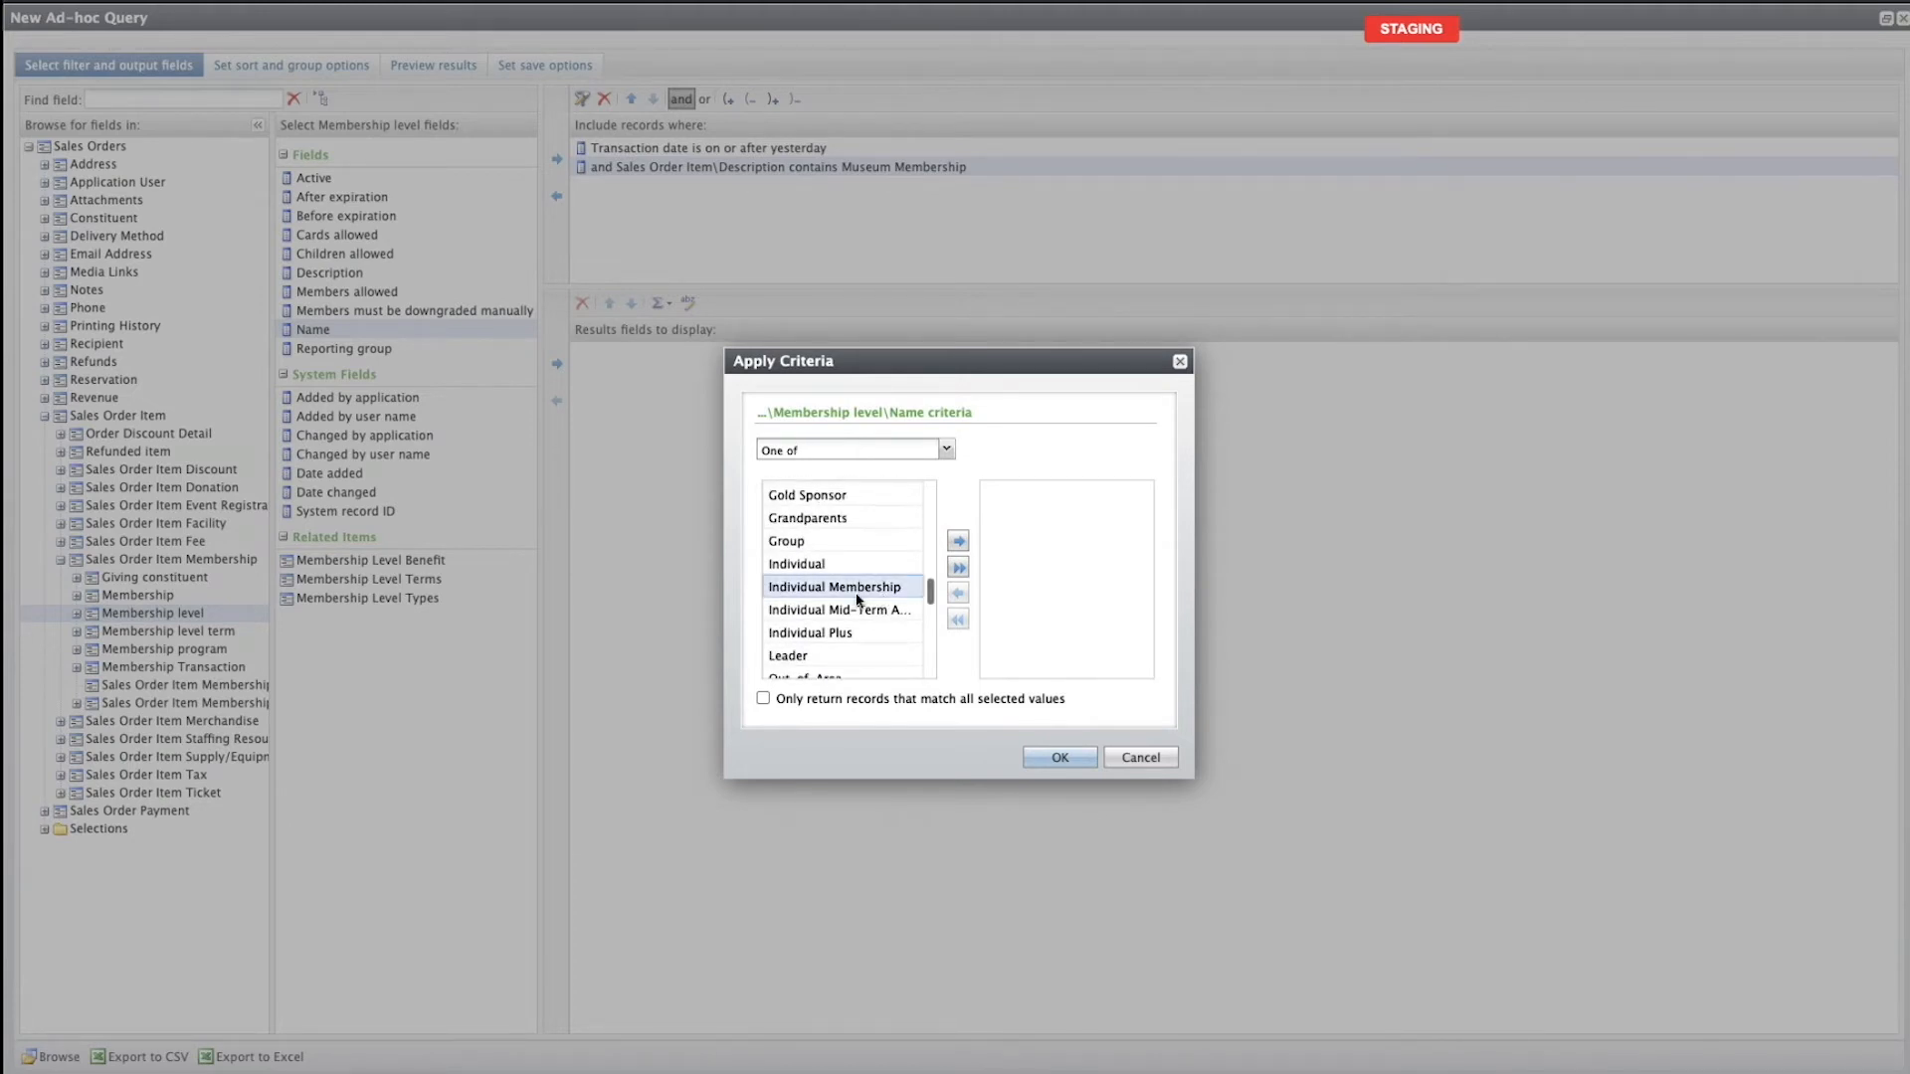
{"action": "left_click", "coordinate": [958, 541]}
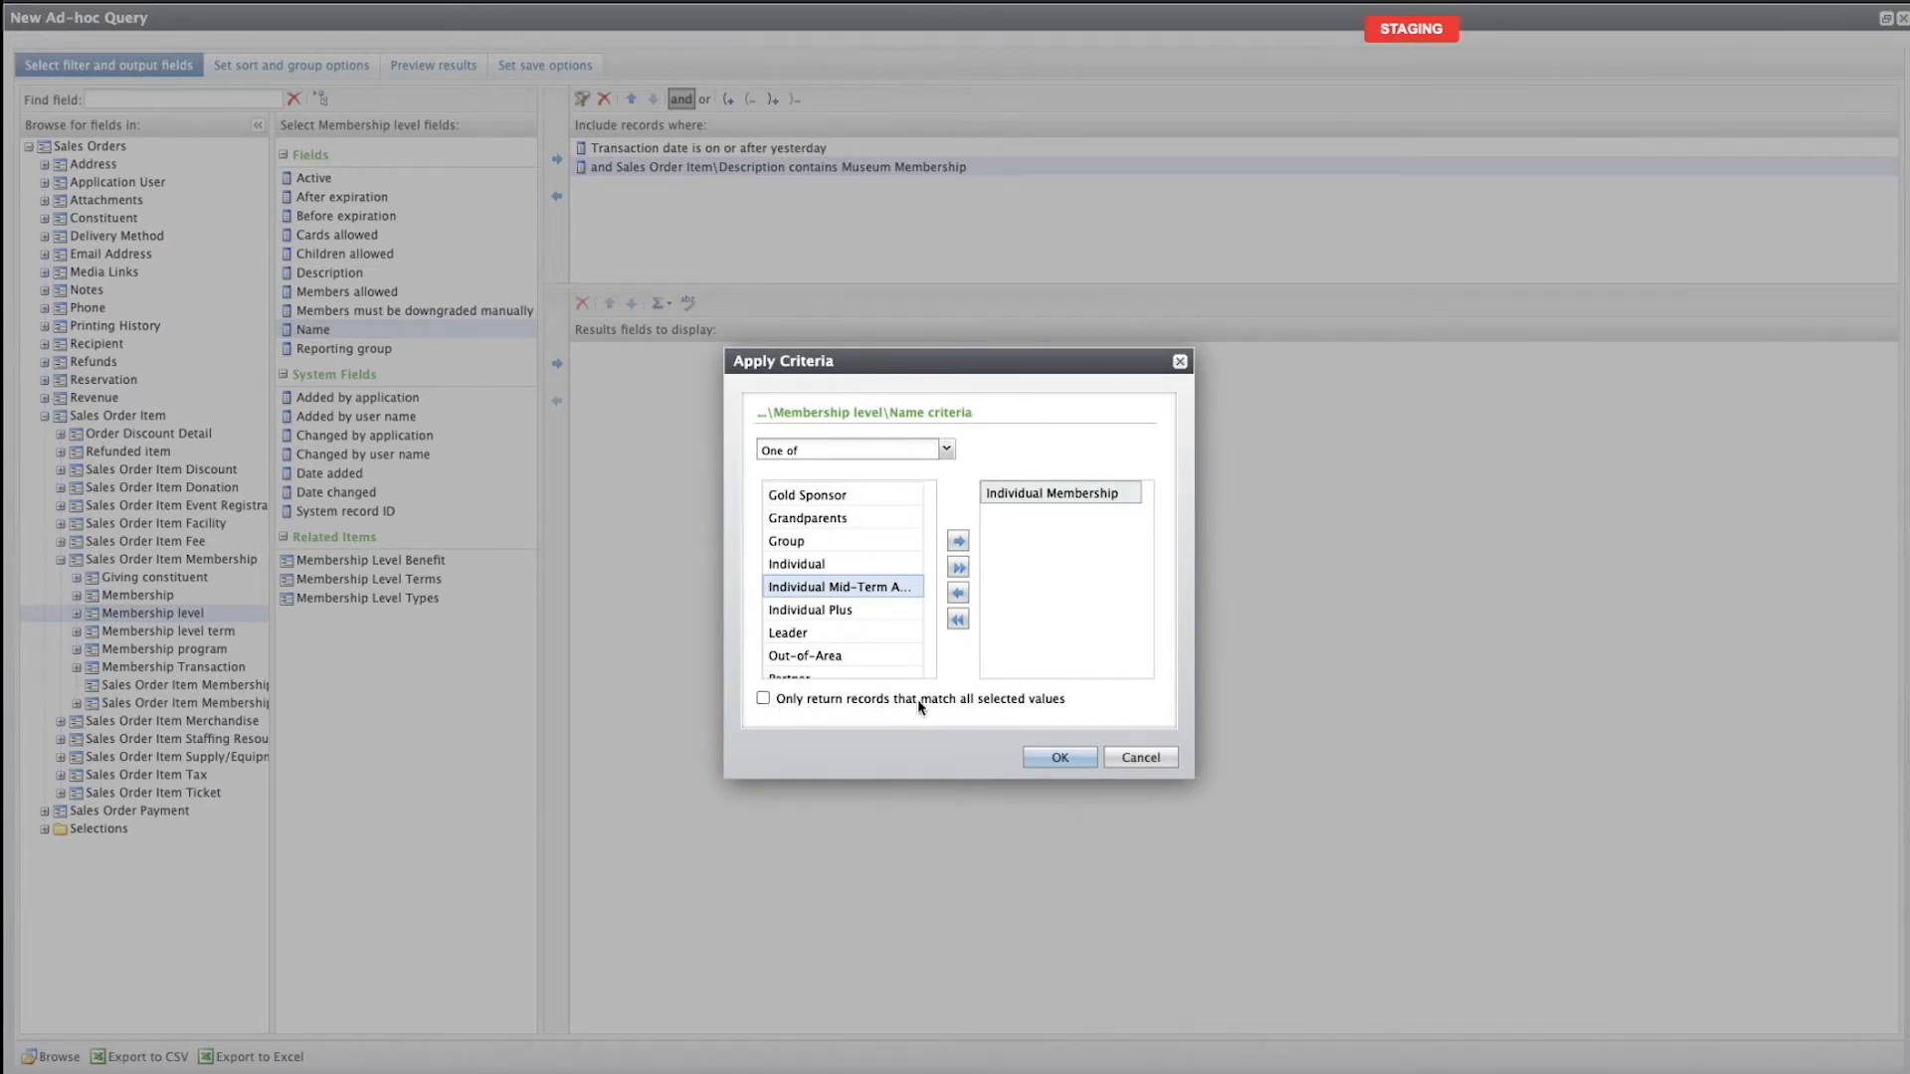
{"action": "left_click", "coordinate": [765, 700]}
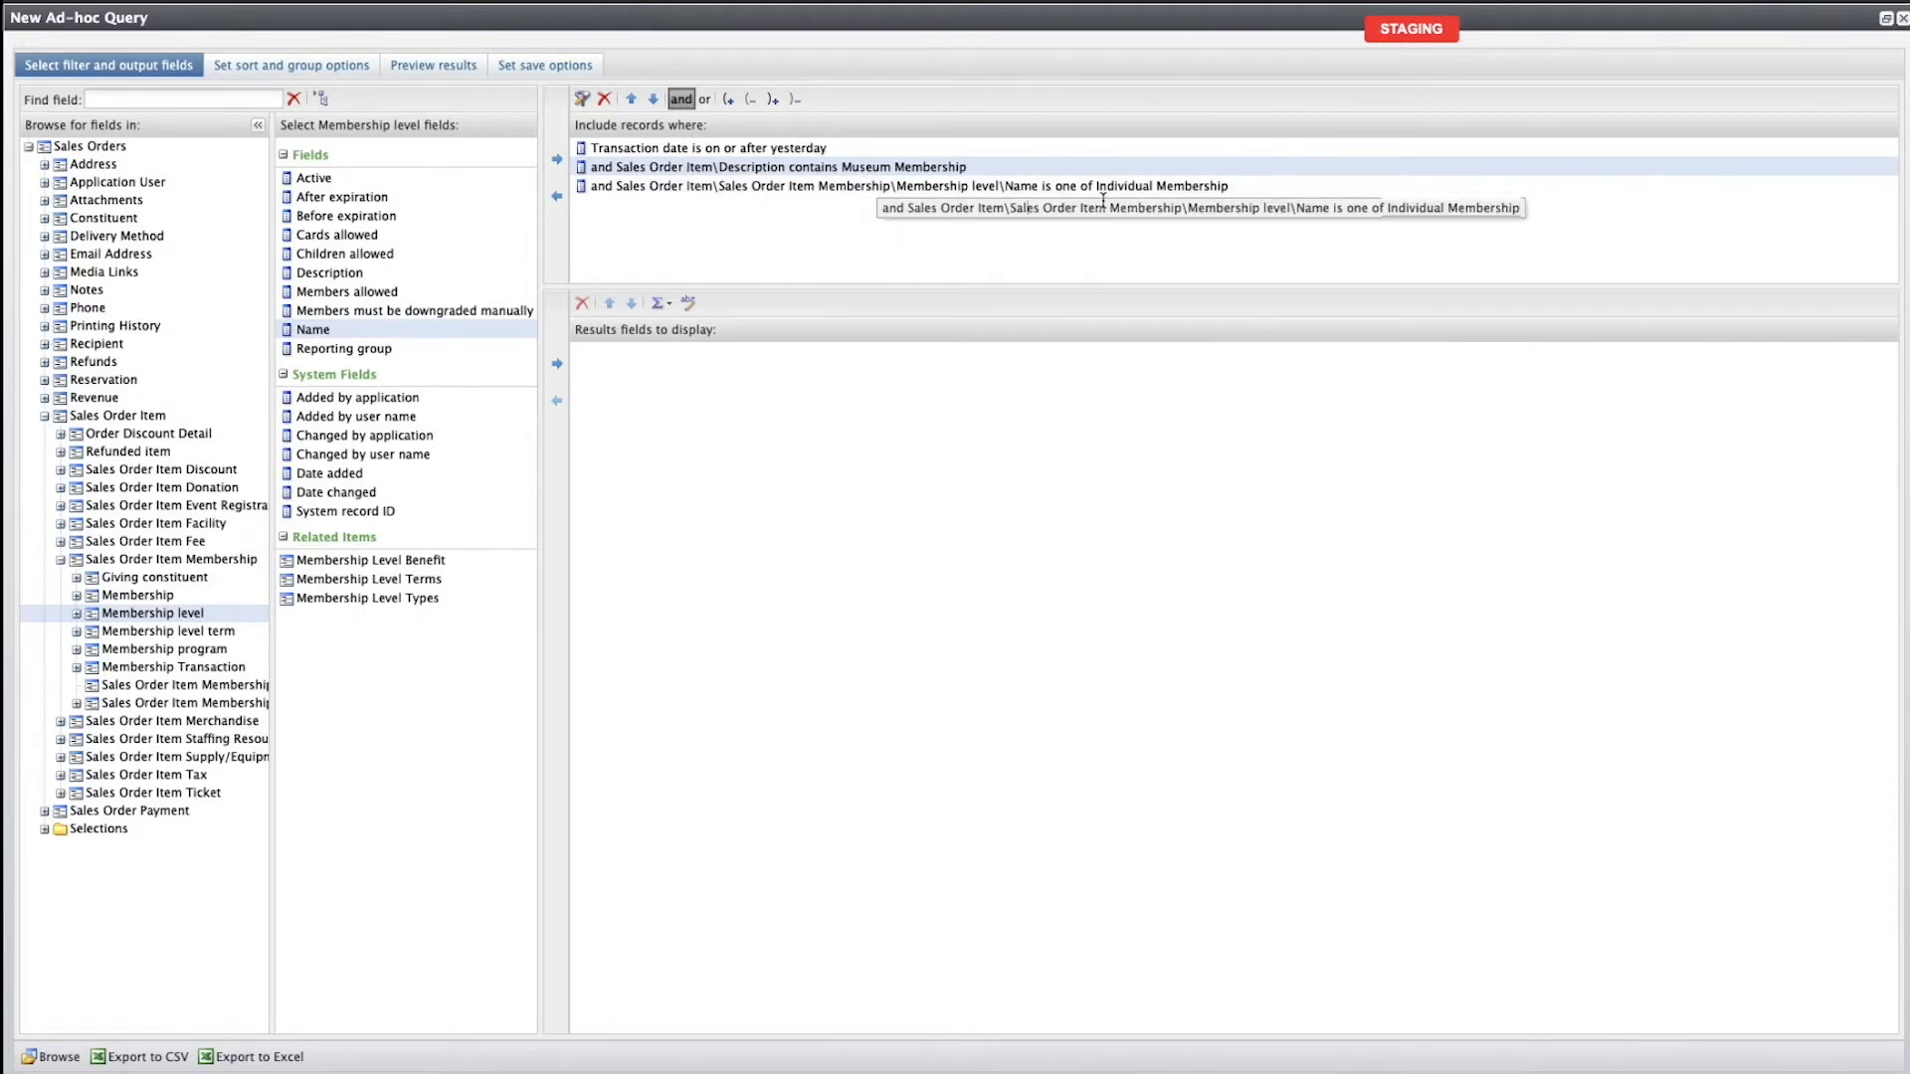
Remove the filter requiring the Sales Order Item Description to contain Museum Membership.
{"action": "left_click", "coordinate": [604, 100]}
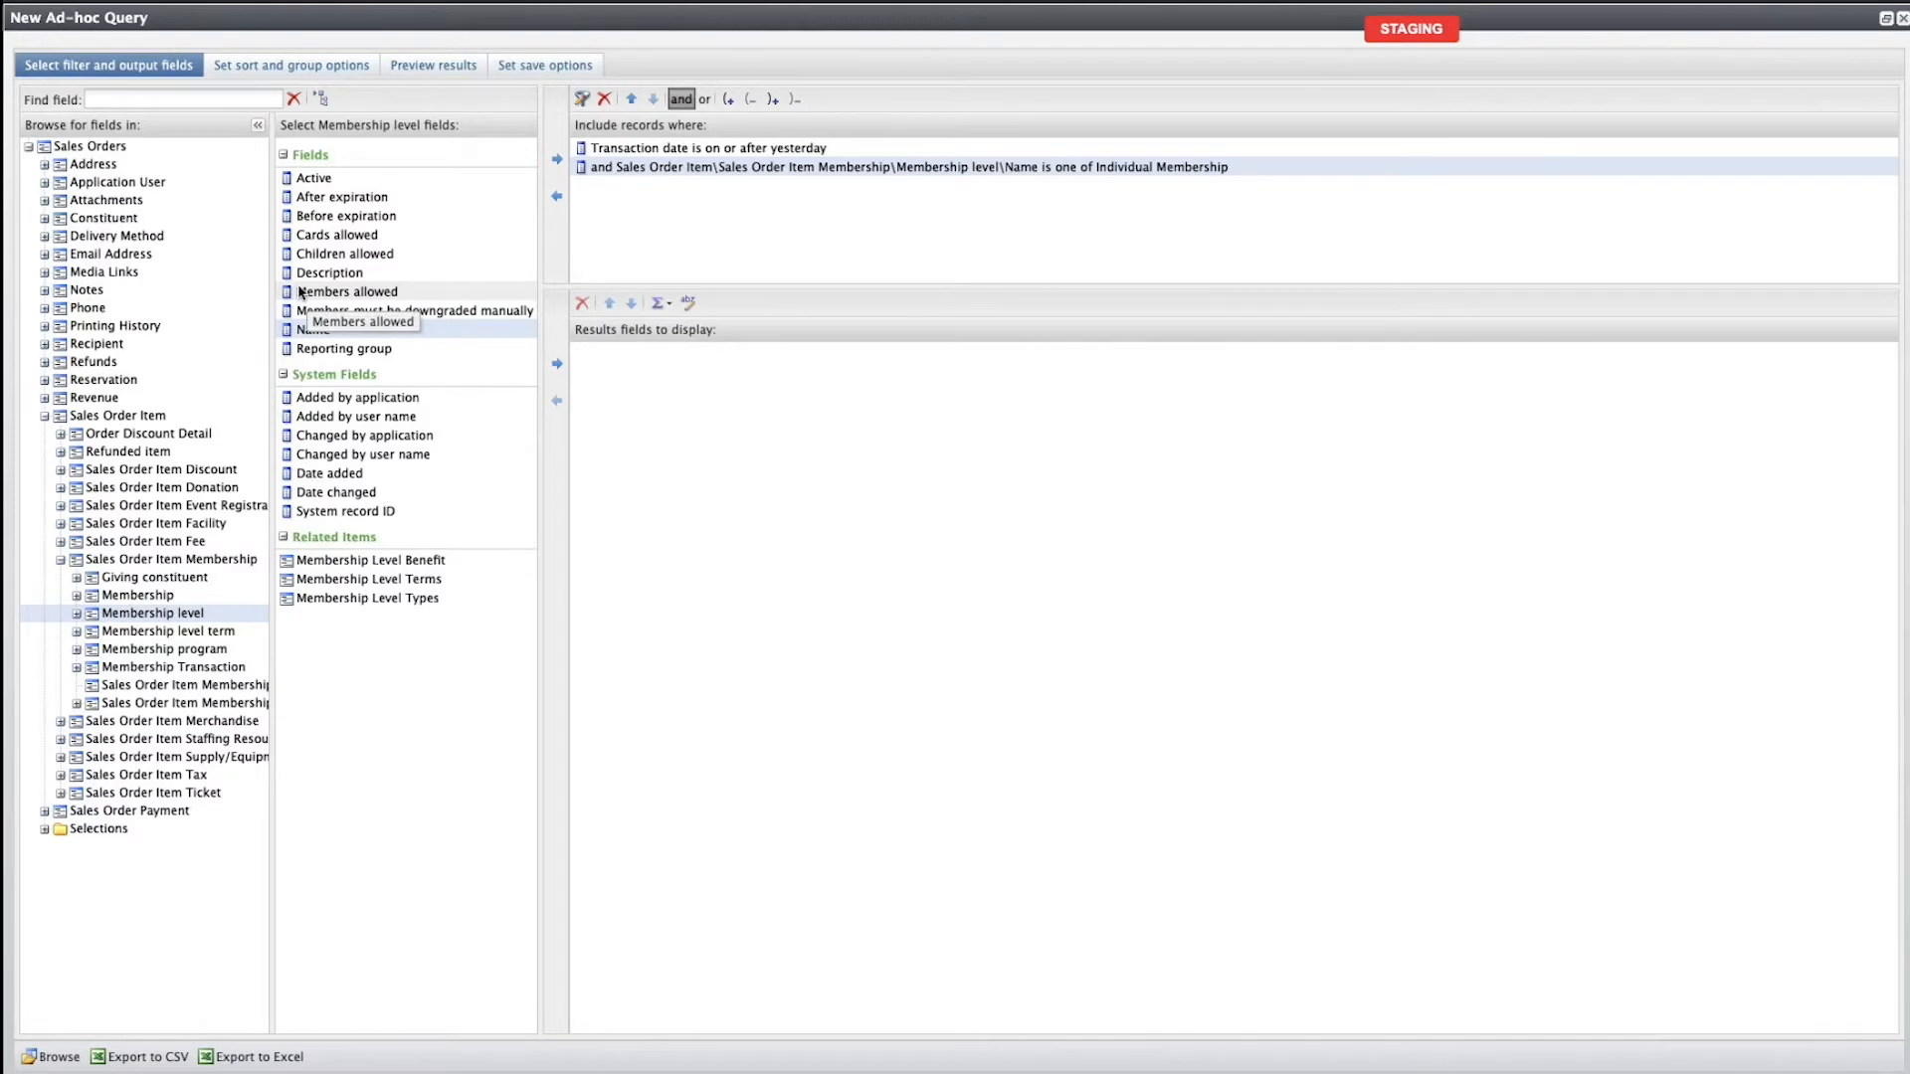
Try out a filter requiring the Sales Orders Amount to be greater than 0, and remove it again.
{"action": "left_click", "coordinate": [97, 147]}
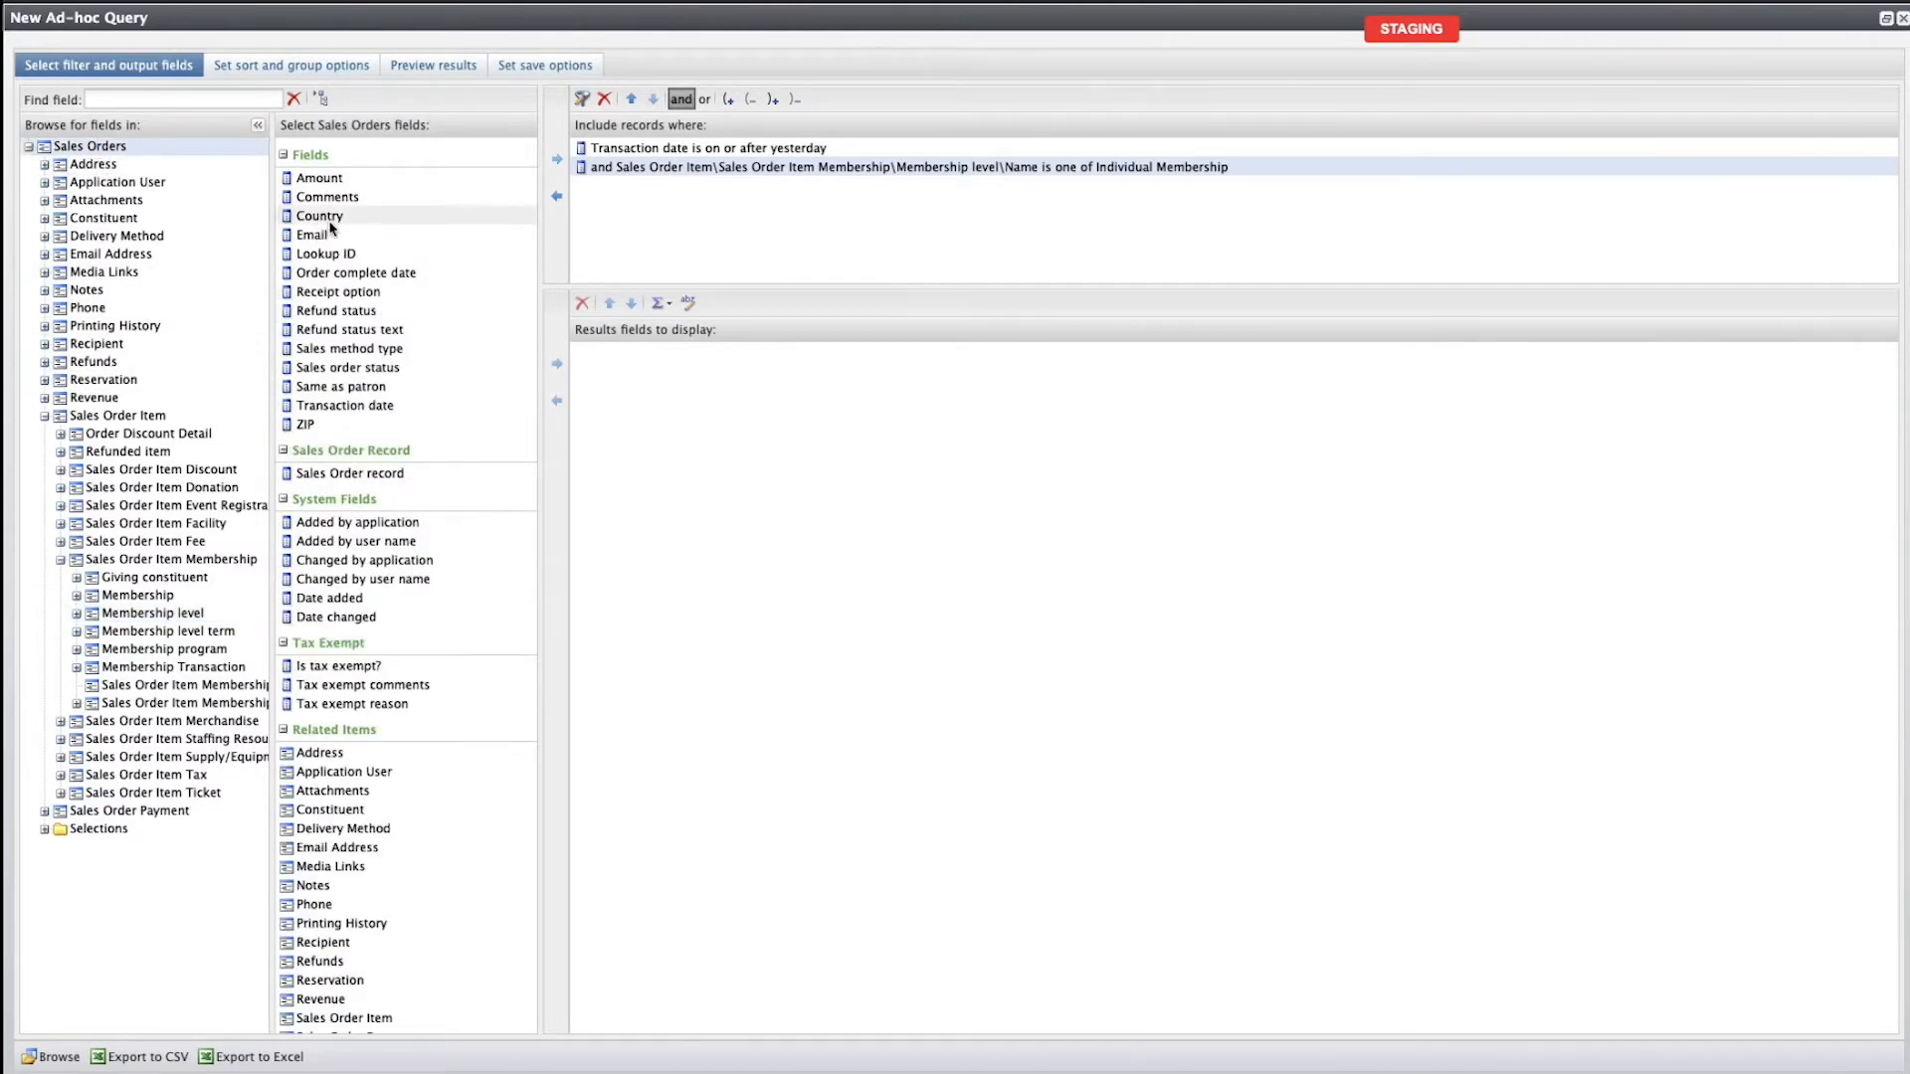
{"action": "left_click_drag", "start_coordinate": [320, 179], "coordinate": [559, 164]}
{"action": "left_click", "coordinate": [946, 449]}
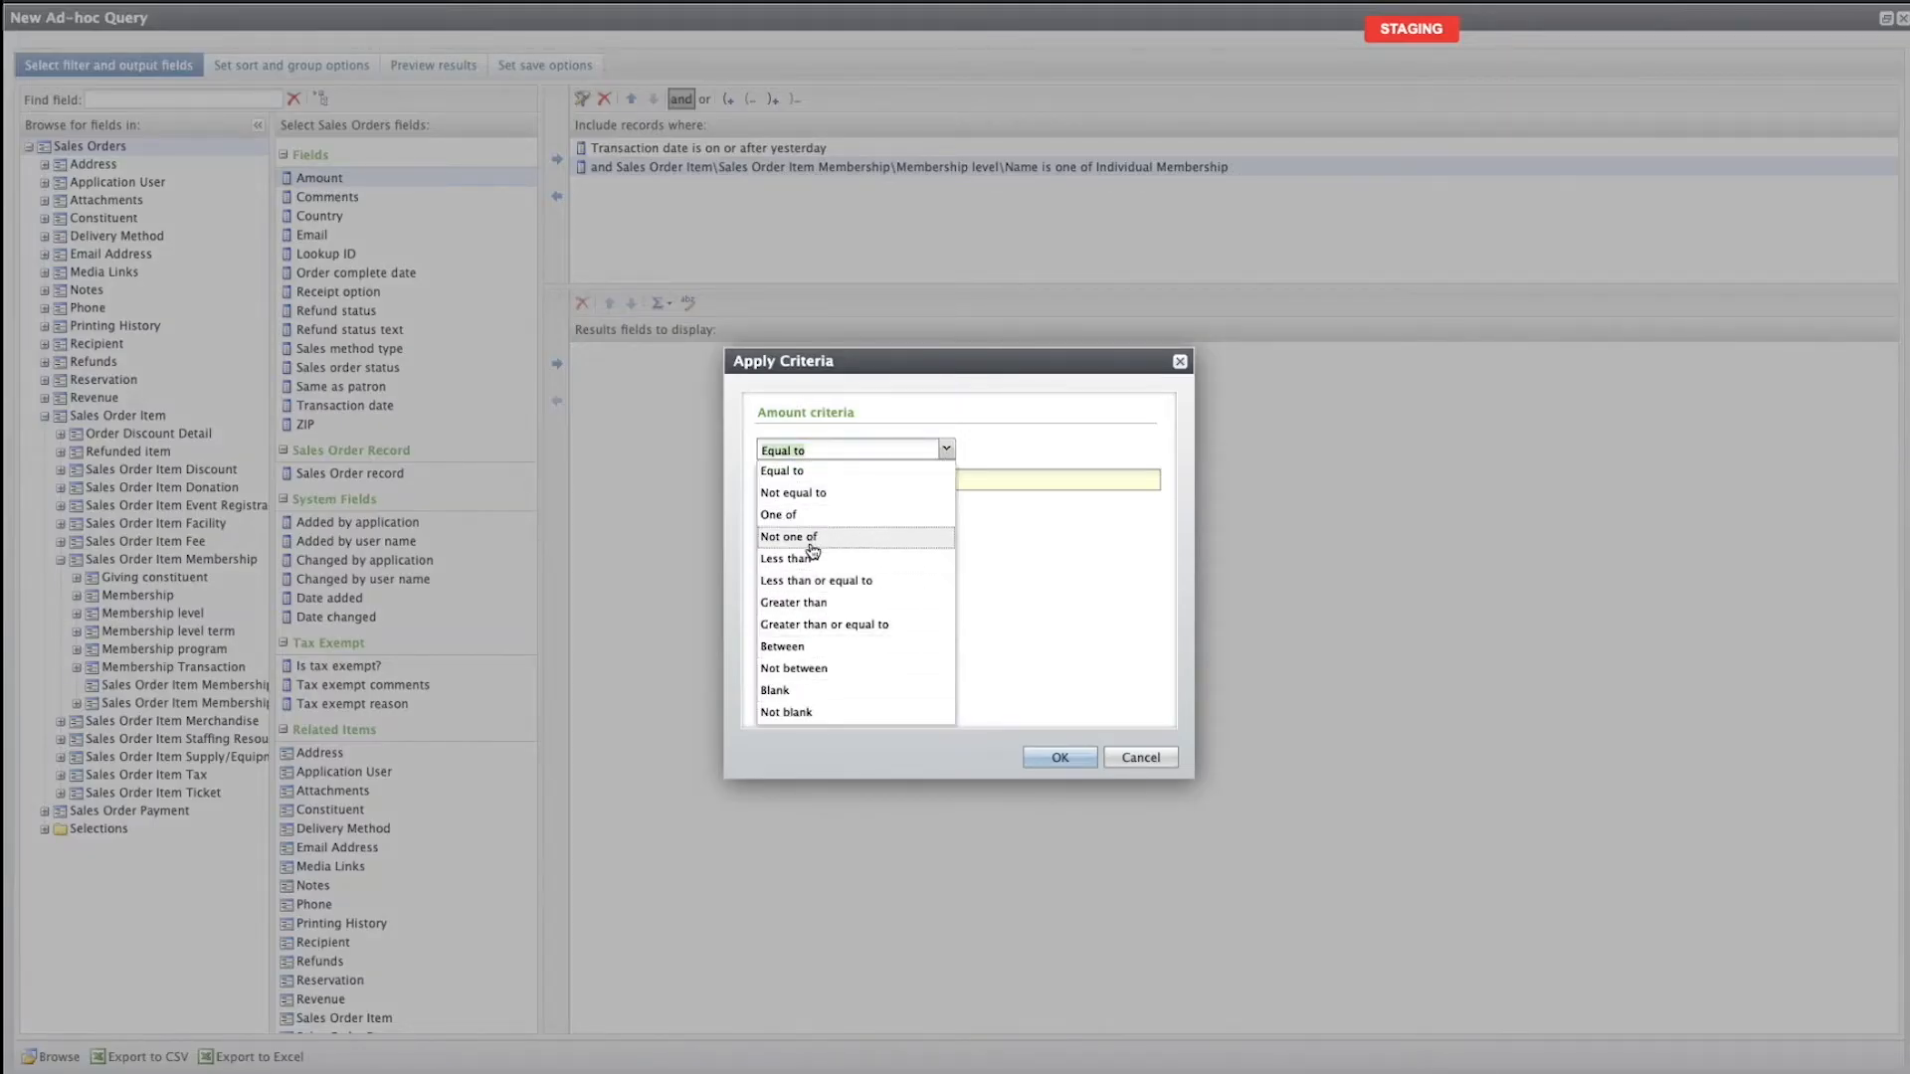
{"action": "left_click", "coordinate": [831, 602]}
{"action": "type", "text": "0"}
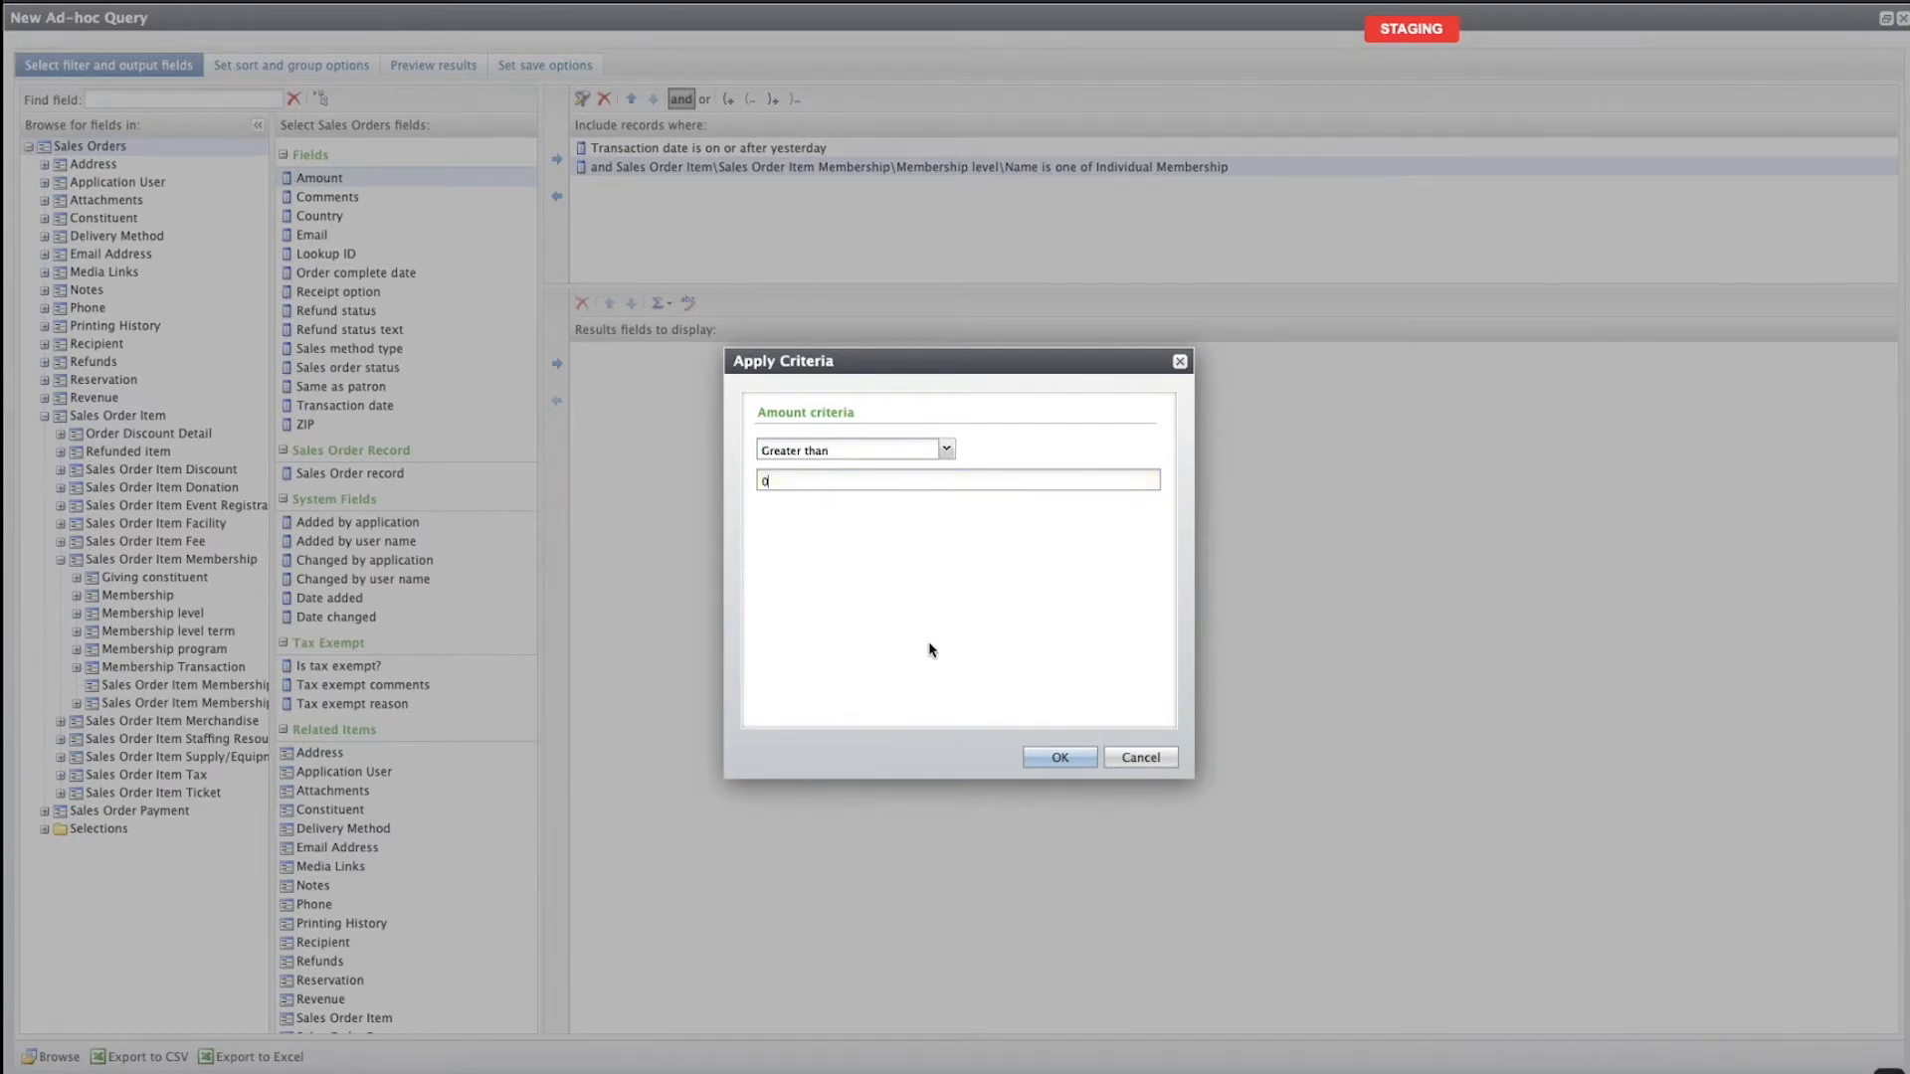
{"action": "left_click", "coordinate": [1060, 757]}
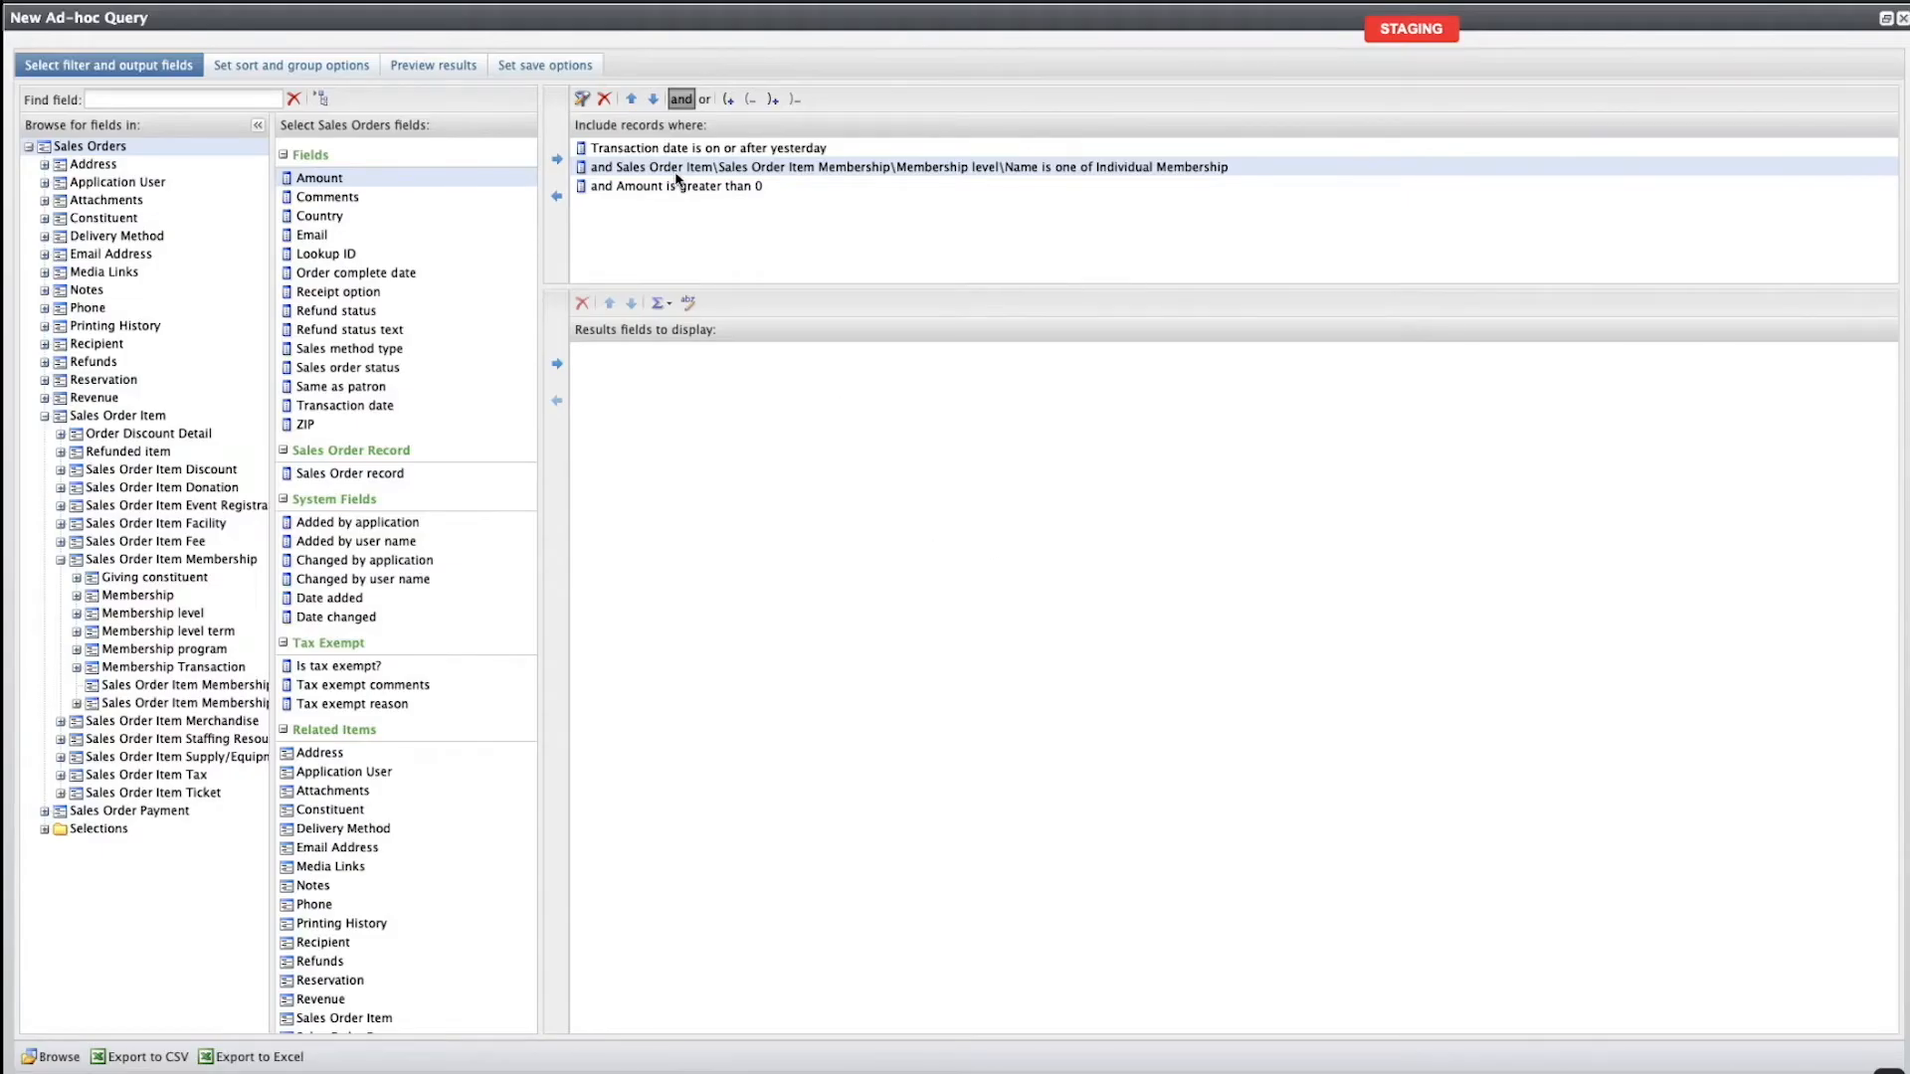
{"action": "left_click", "coordinate": [710, 189]}
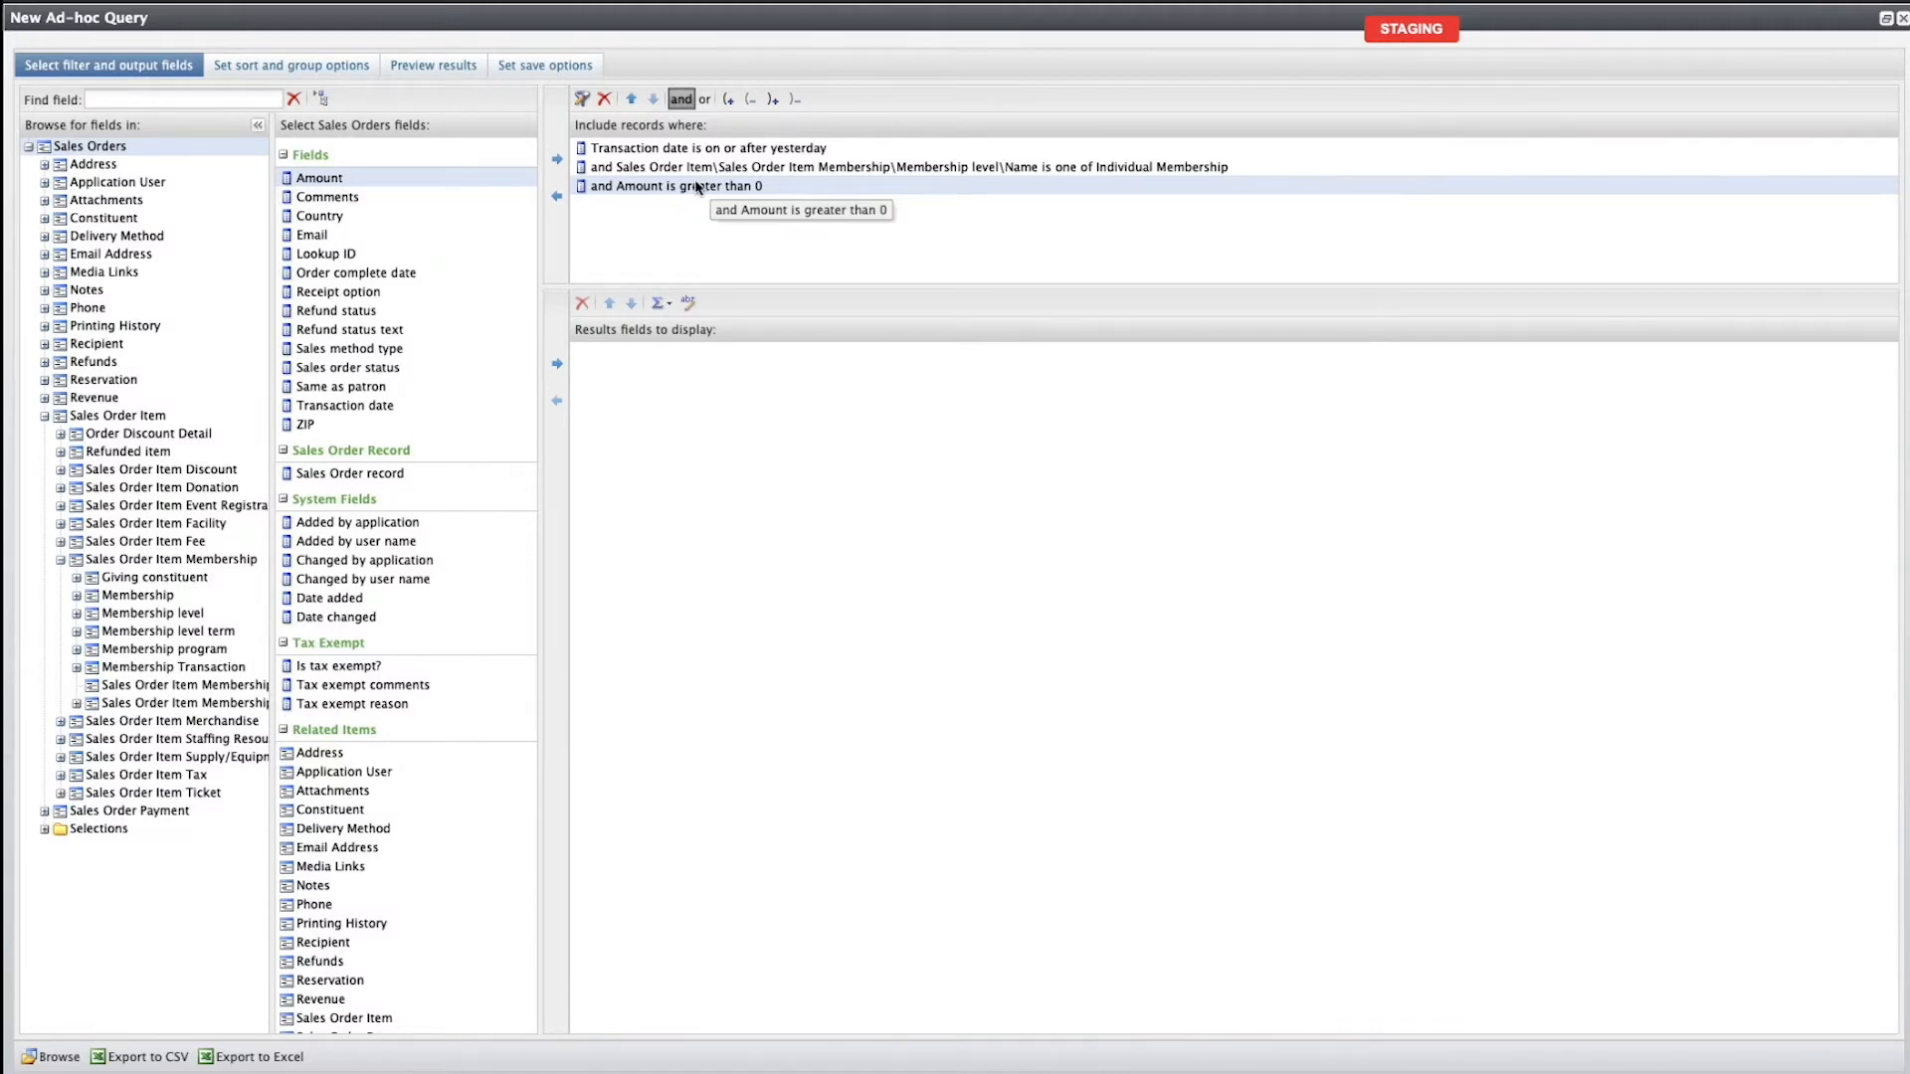
{"action": "left_click", "coordinate": [604, 99]}
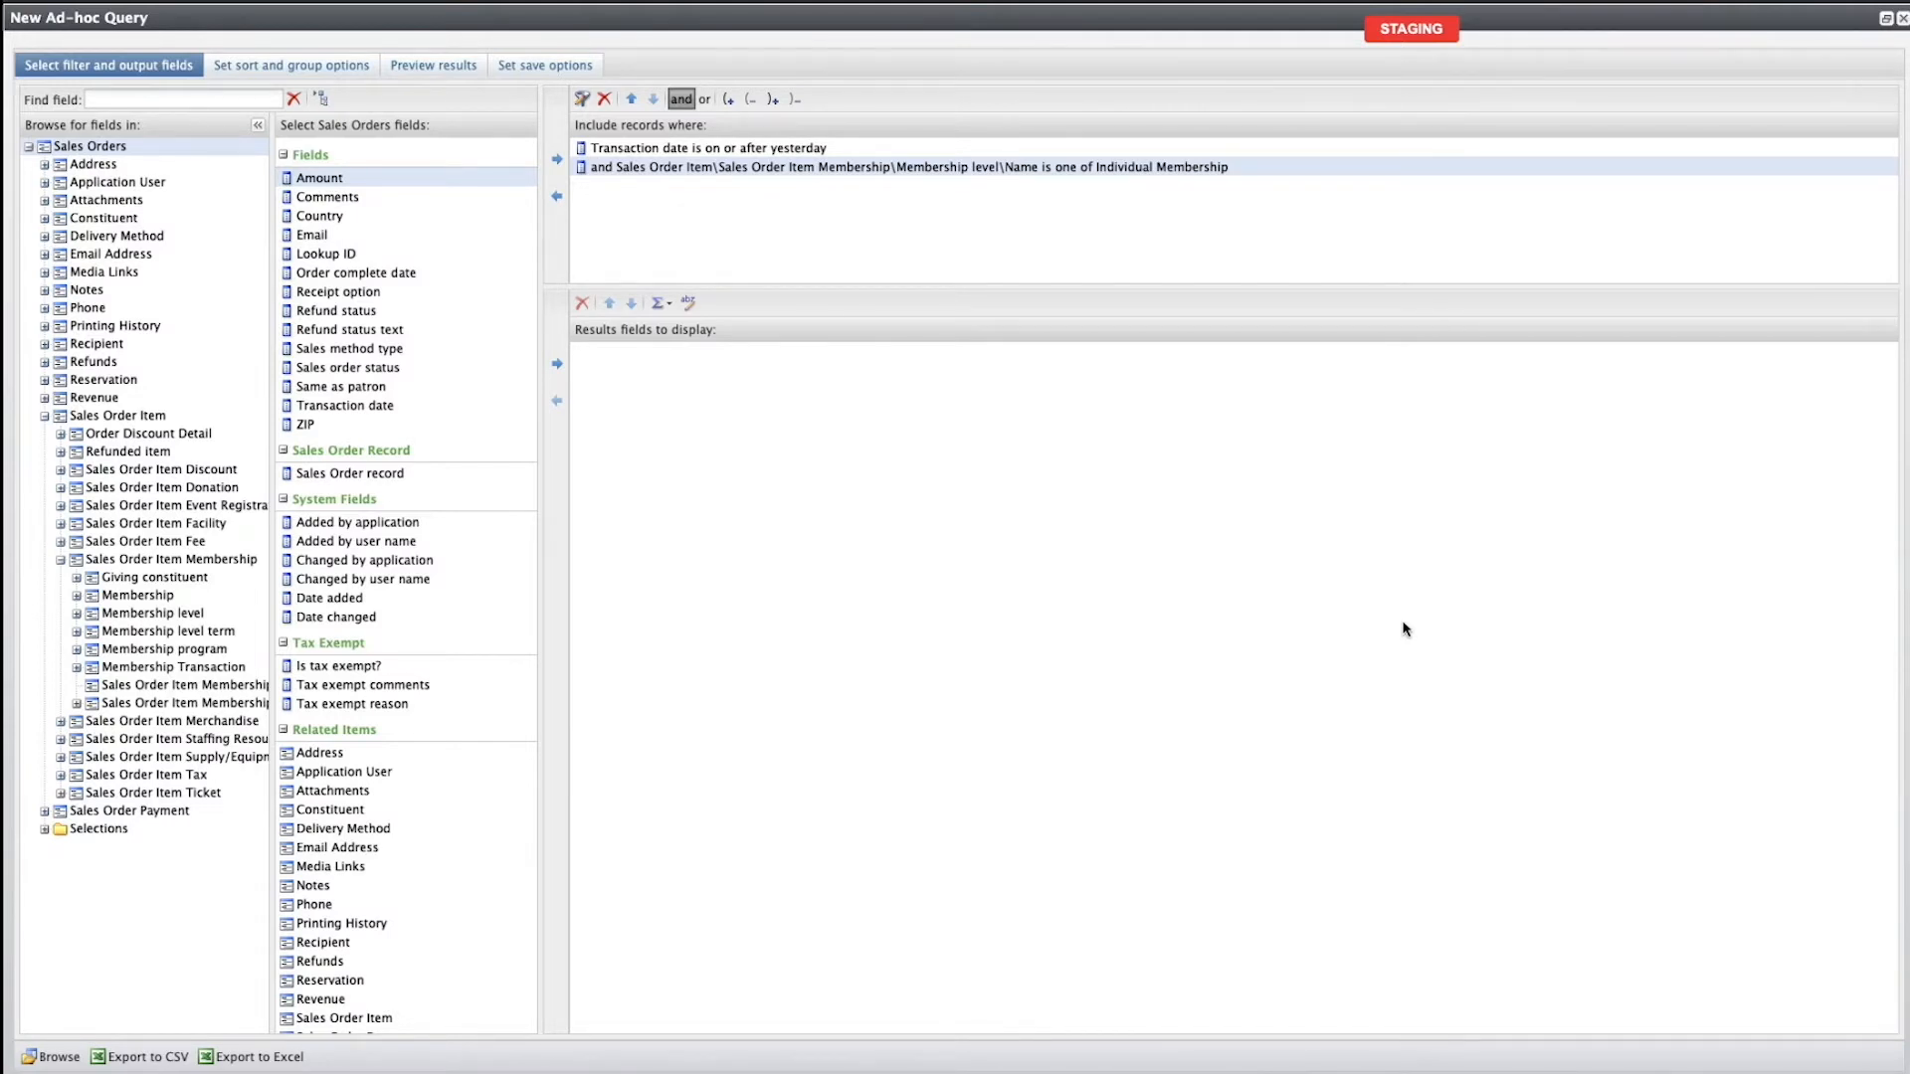
Add a filter requiring MEMBERSHIPTRANSACTIONID under Sales Order Item Membership to be not blank.
{"action": "left_click", "coordinate": [203, 560]}
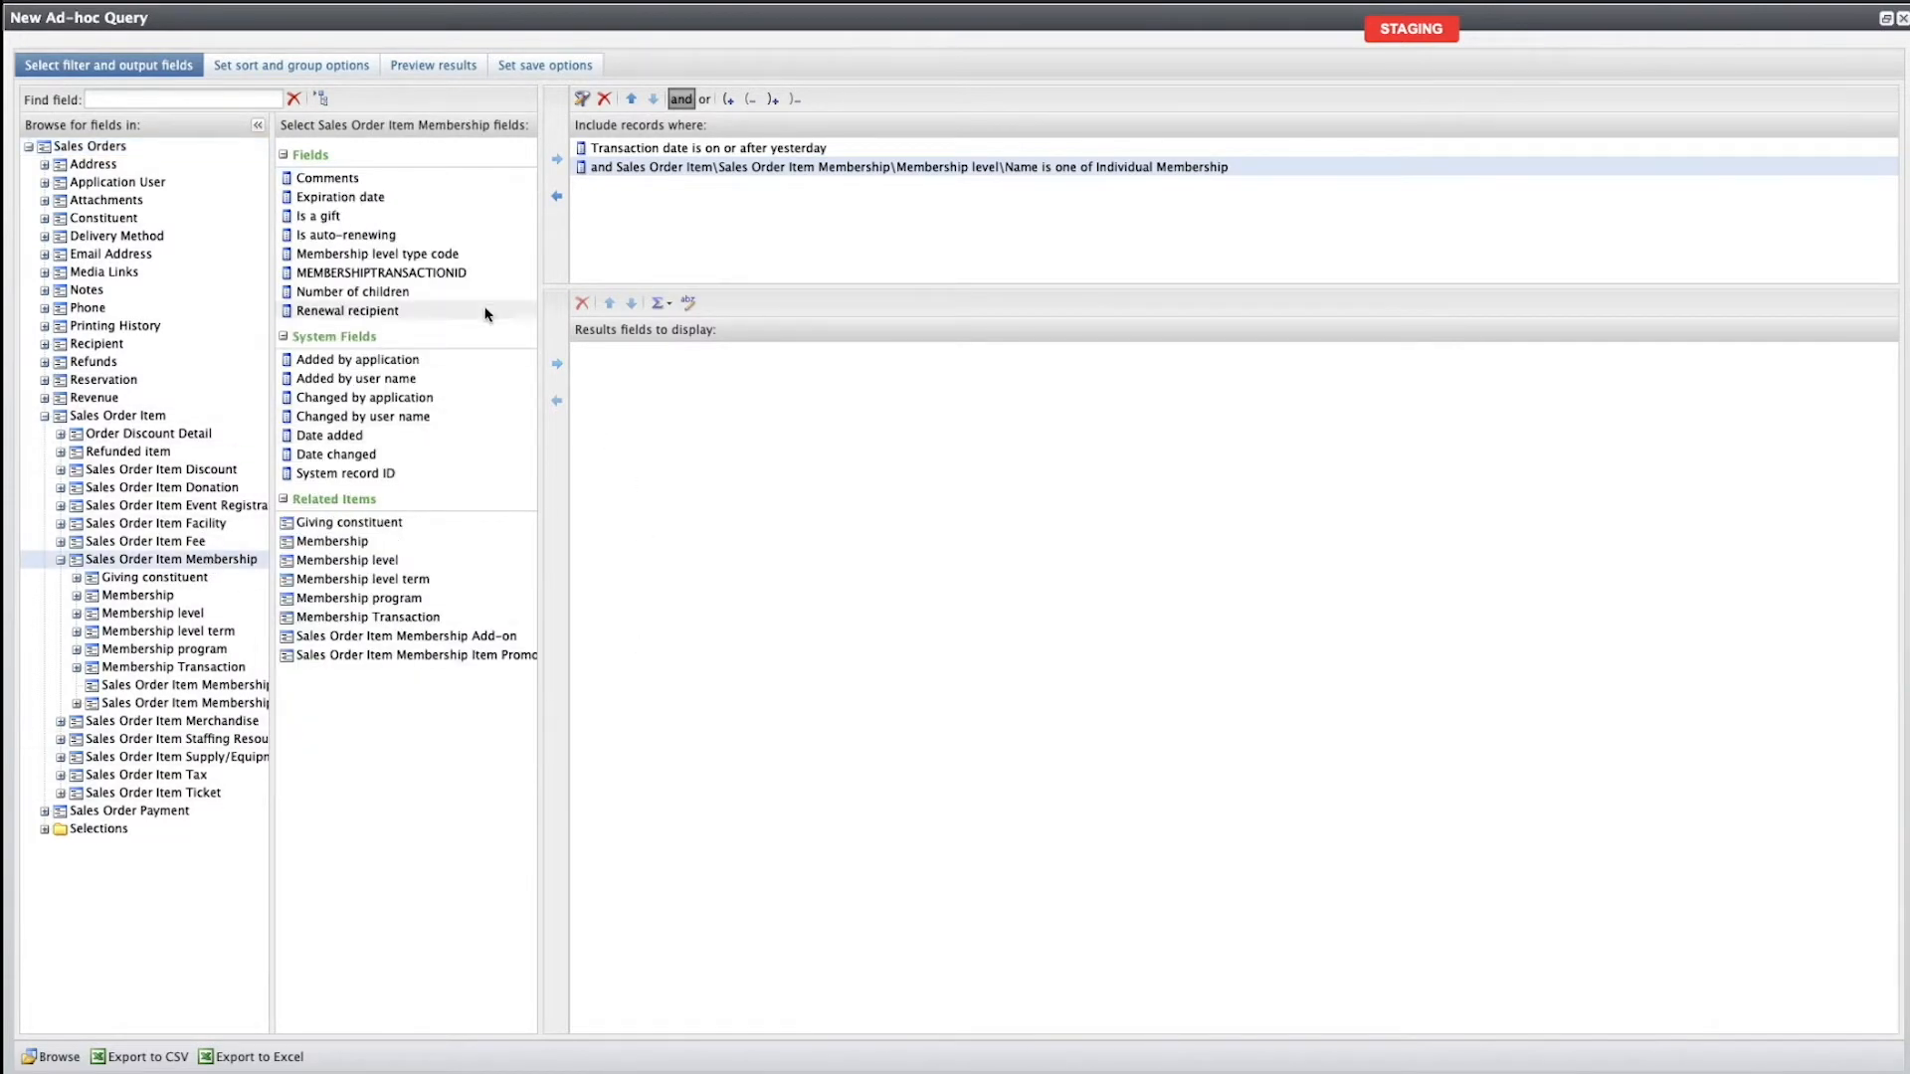
{"action": "left_click", "coordinate": [443, 274]}
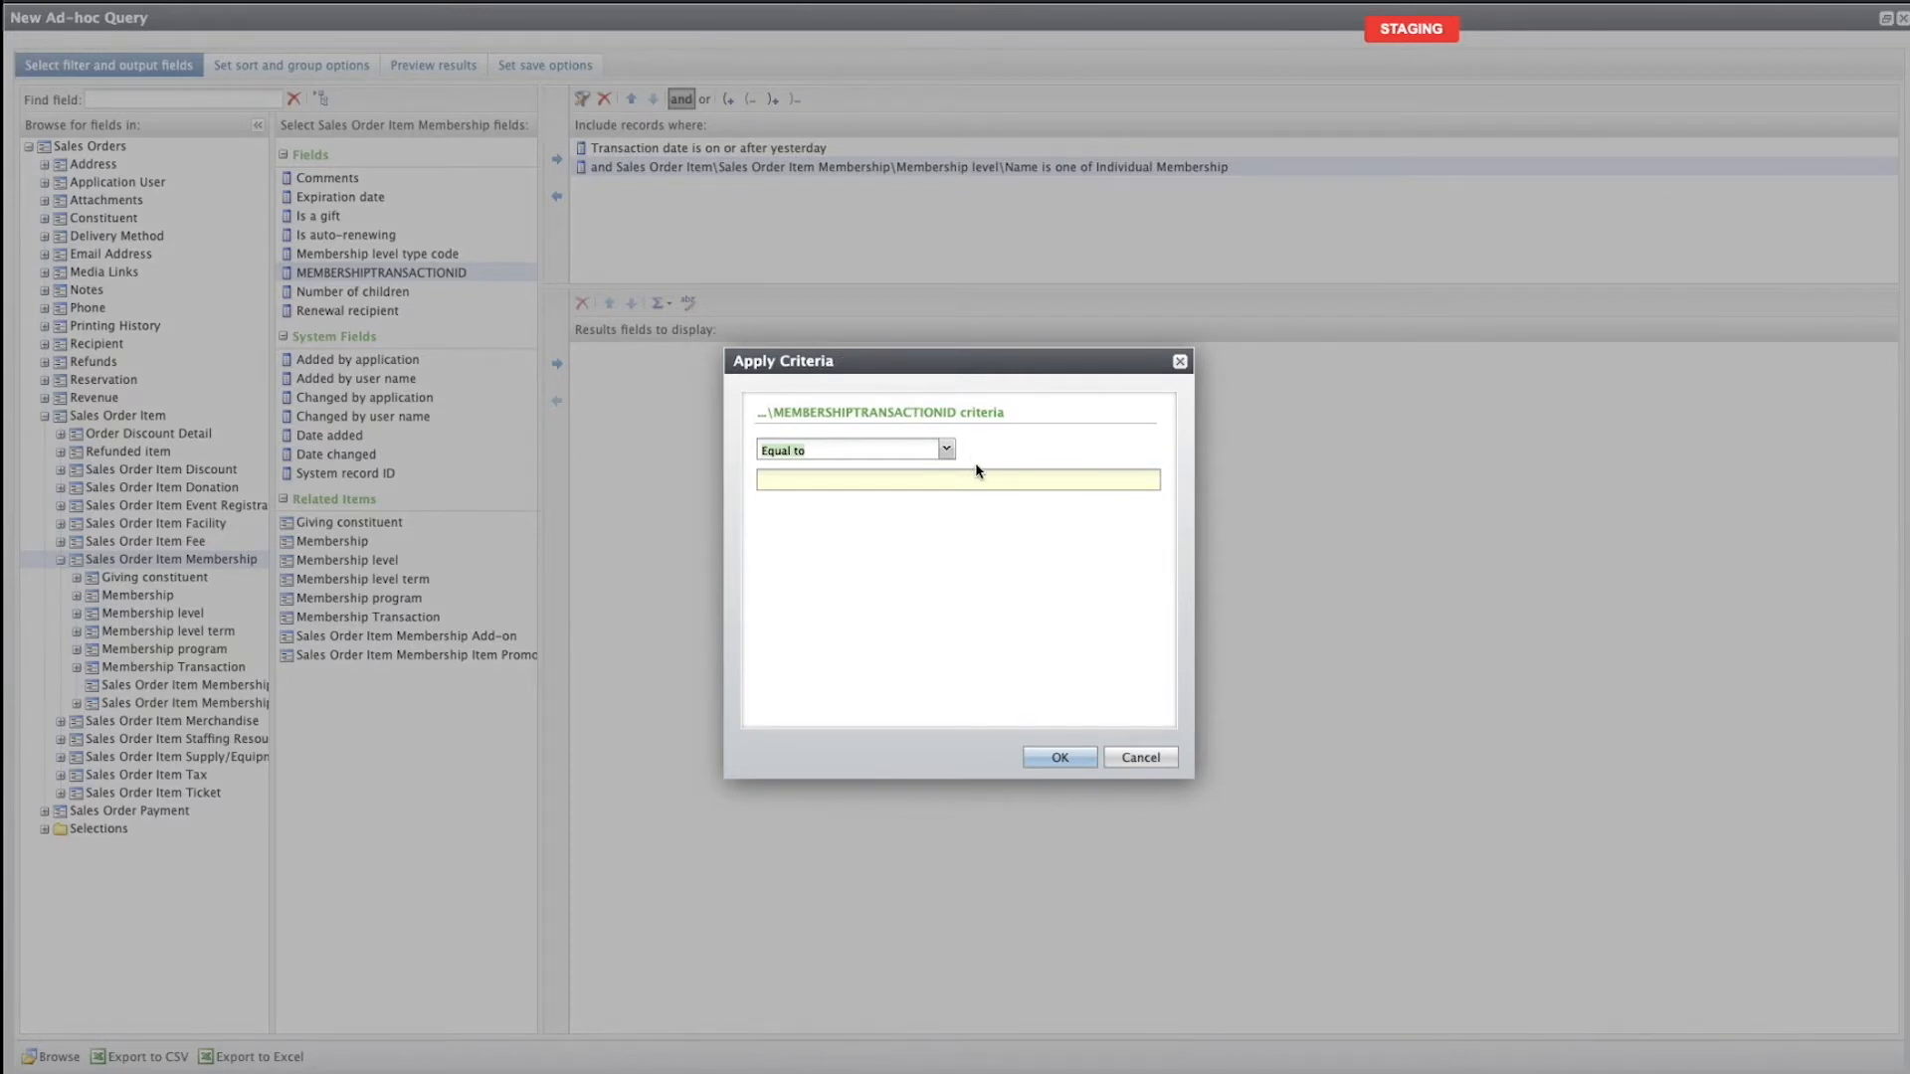
{"action": "left_click", "coordinate": [946, 450]}
{"action": "left_click", "coordinate": [807, 716]}
{"action": "left_click", "coordinate": [1060, 757]}
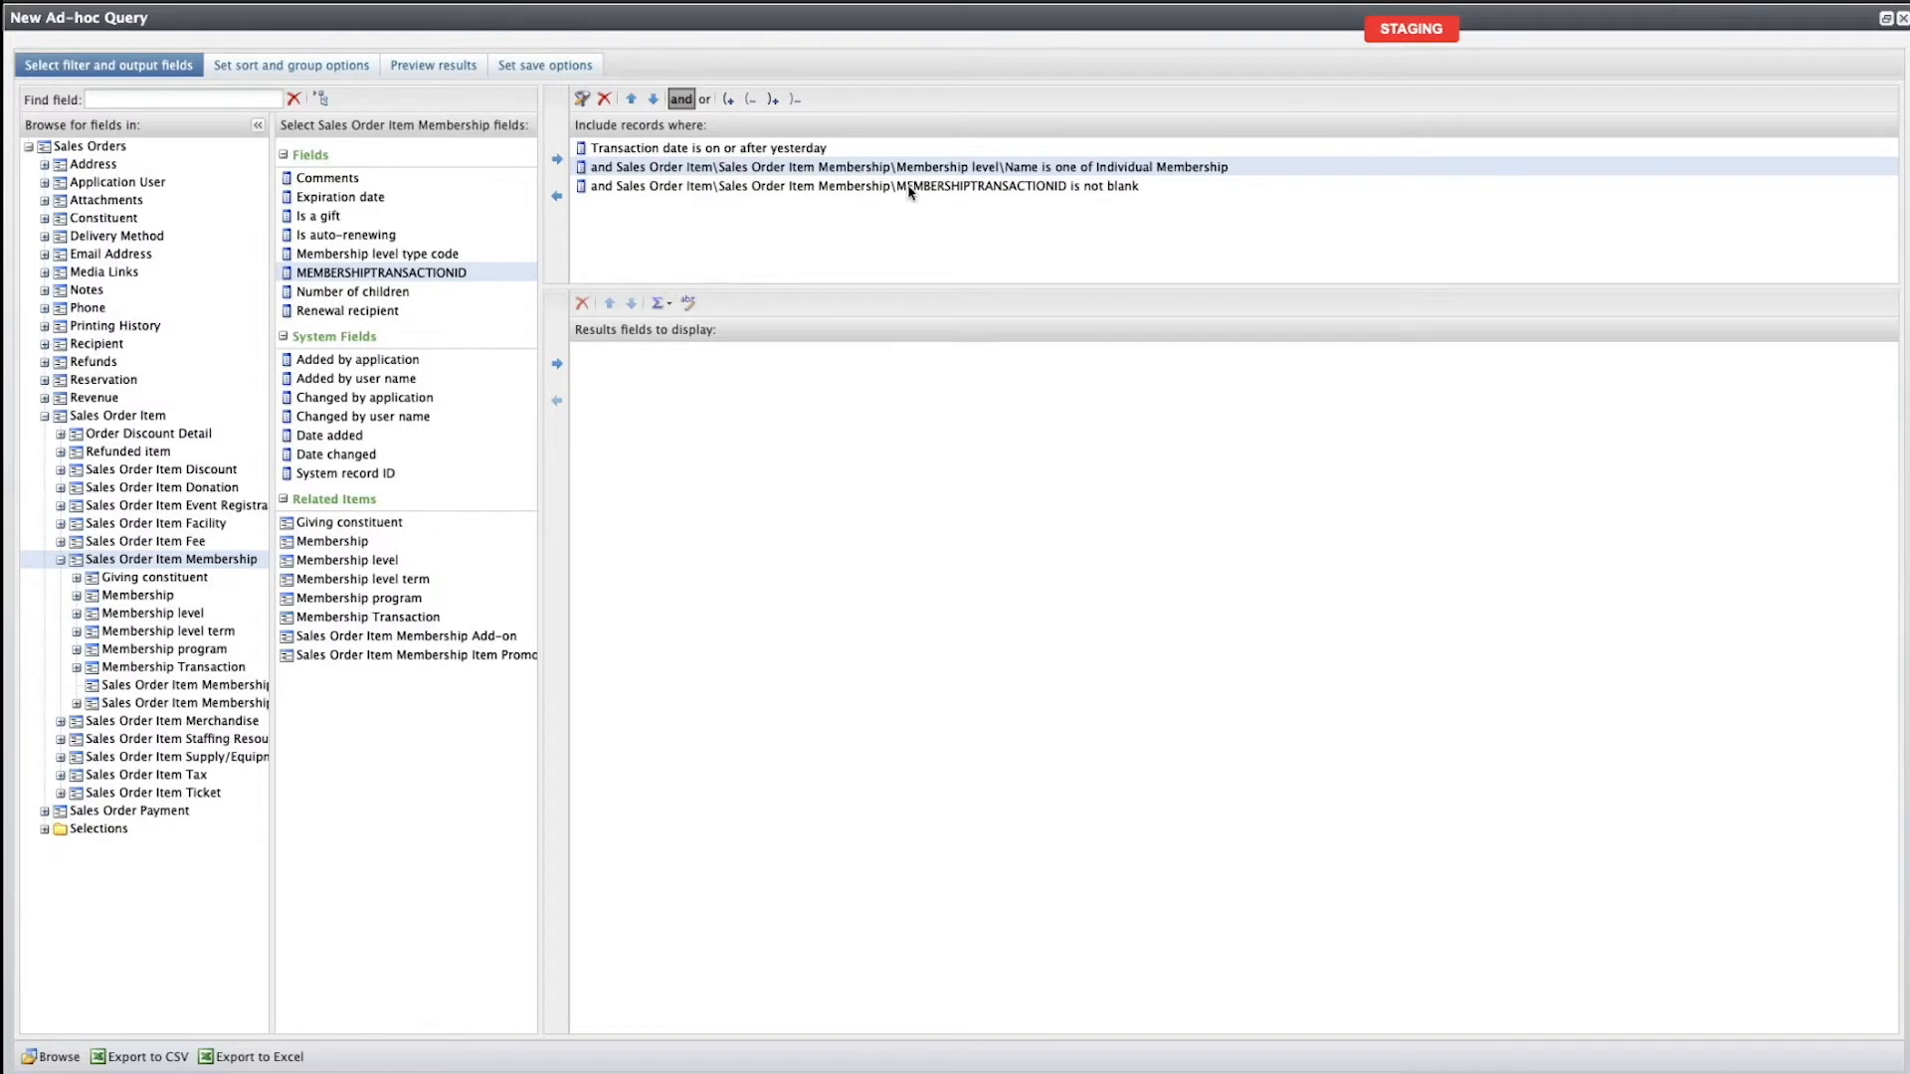
Remove the MEMBERSHIPTRANSACTIONID filter from the query.
{"action": "left_click", "coordinate": [960, 189]}
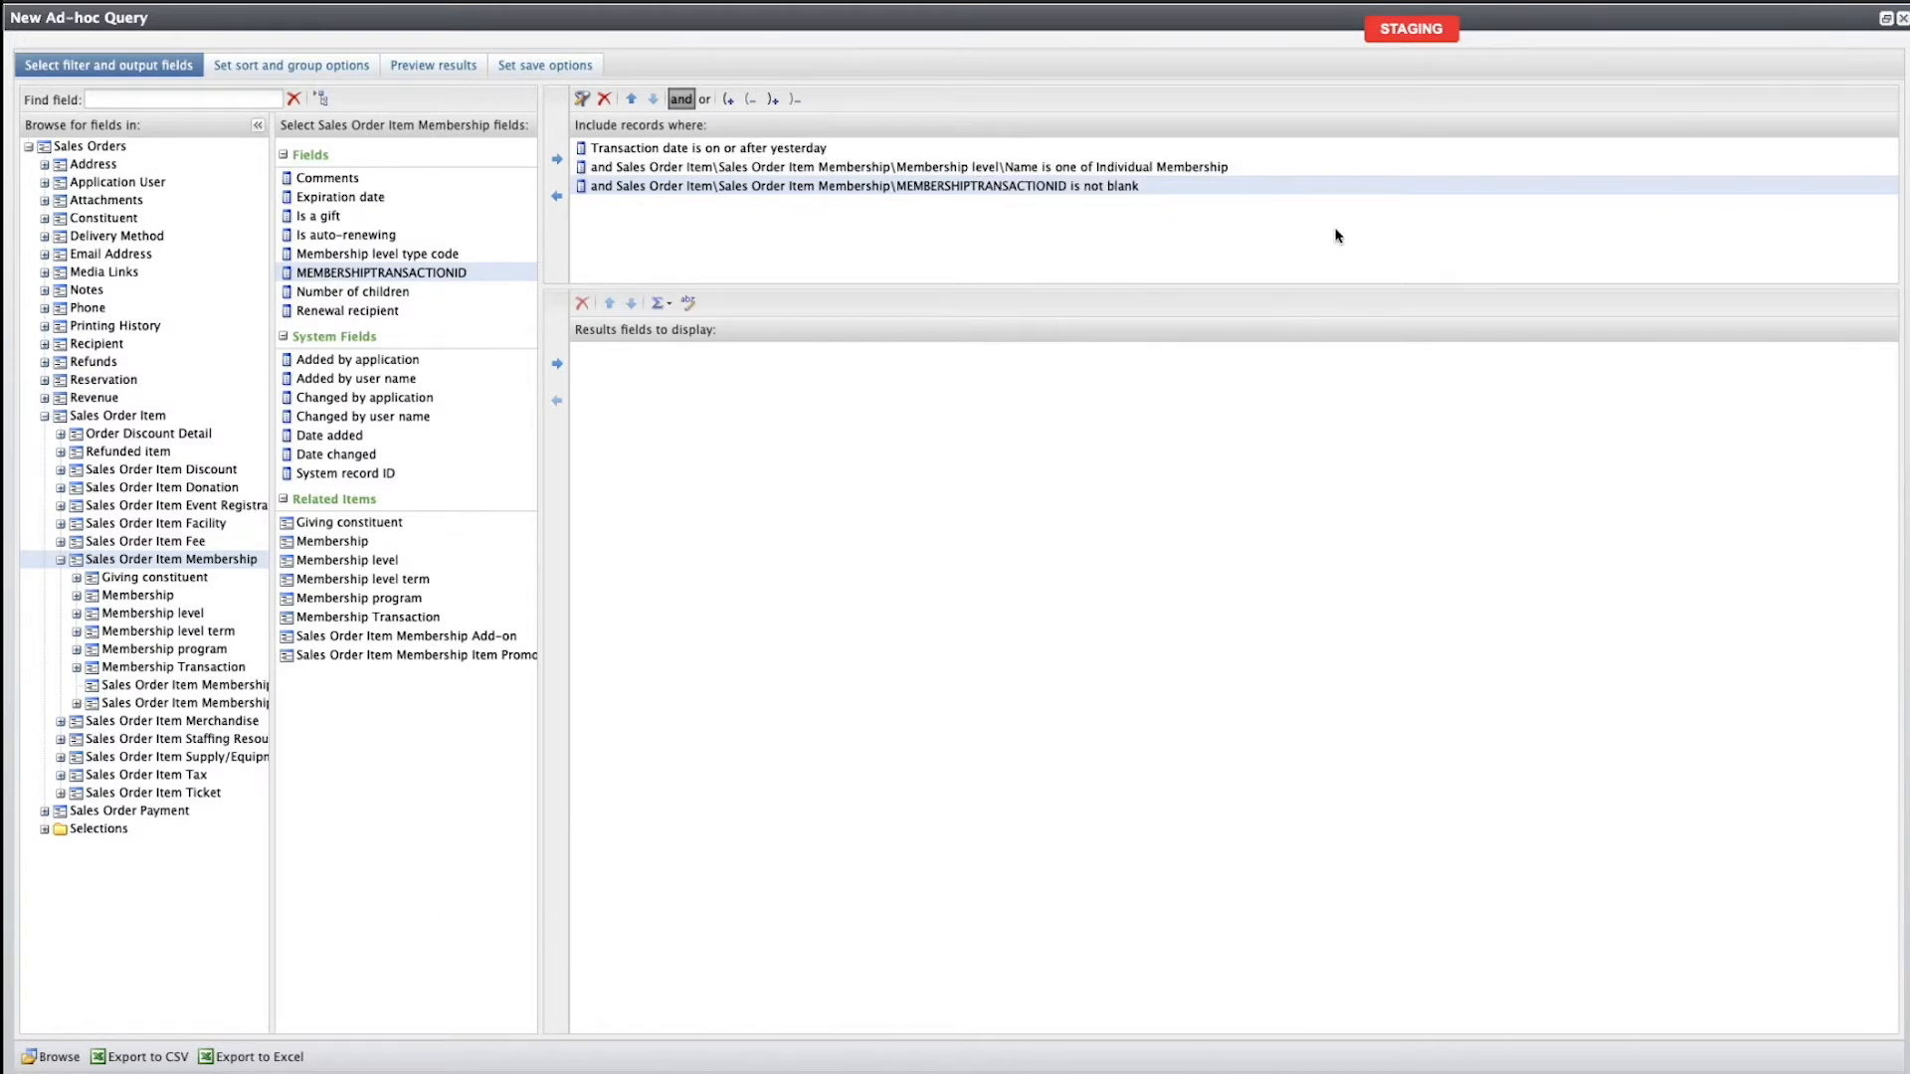
{"action": "left_click", "coordinate": [109, 146]}
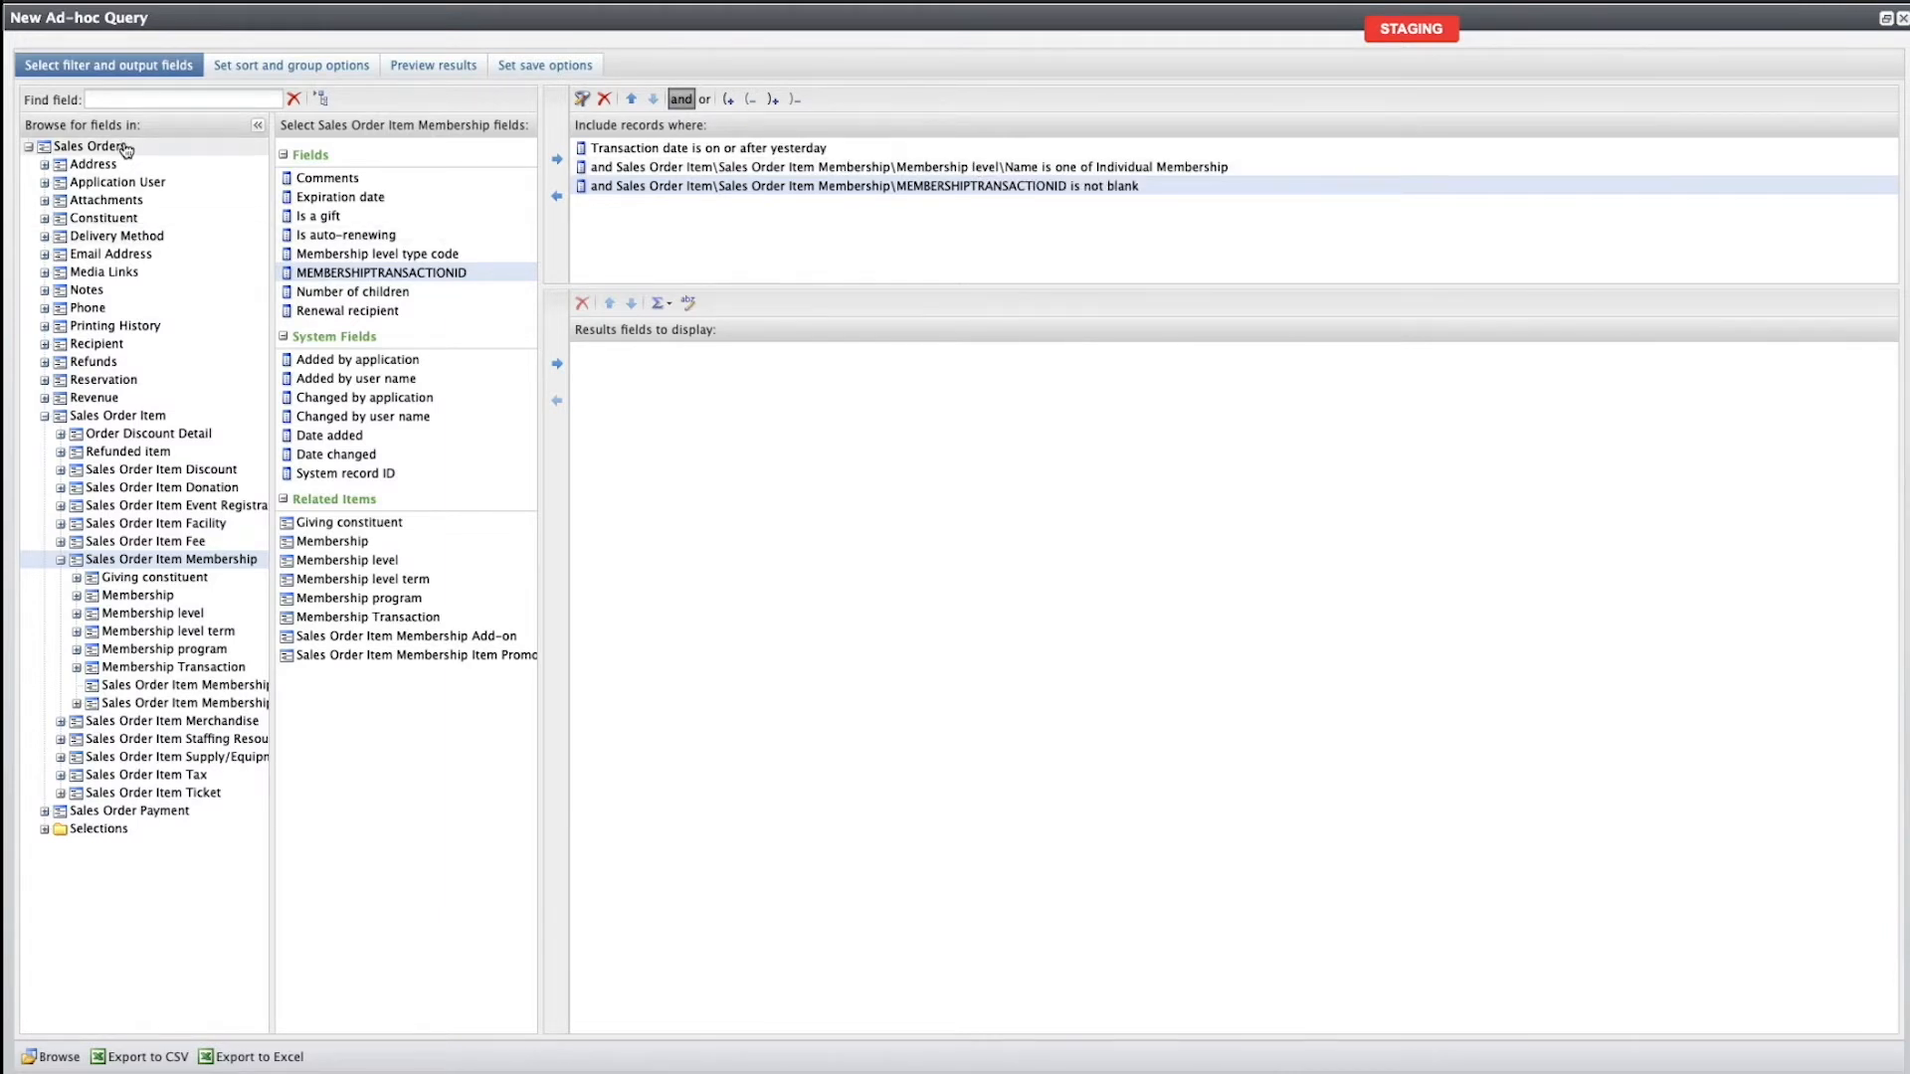
{"action": "left_click", "coordinate": [114, 416]}
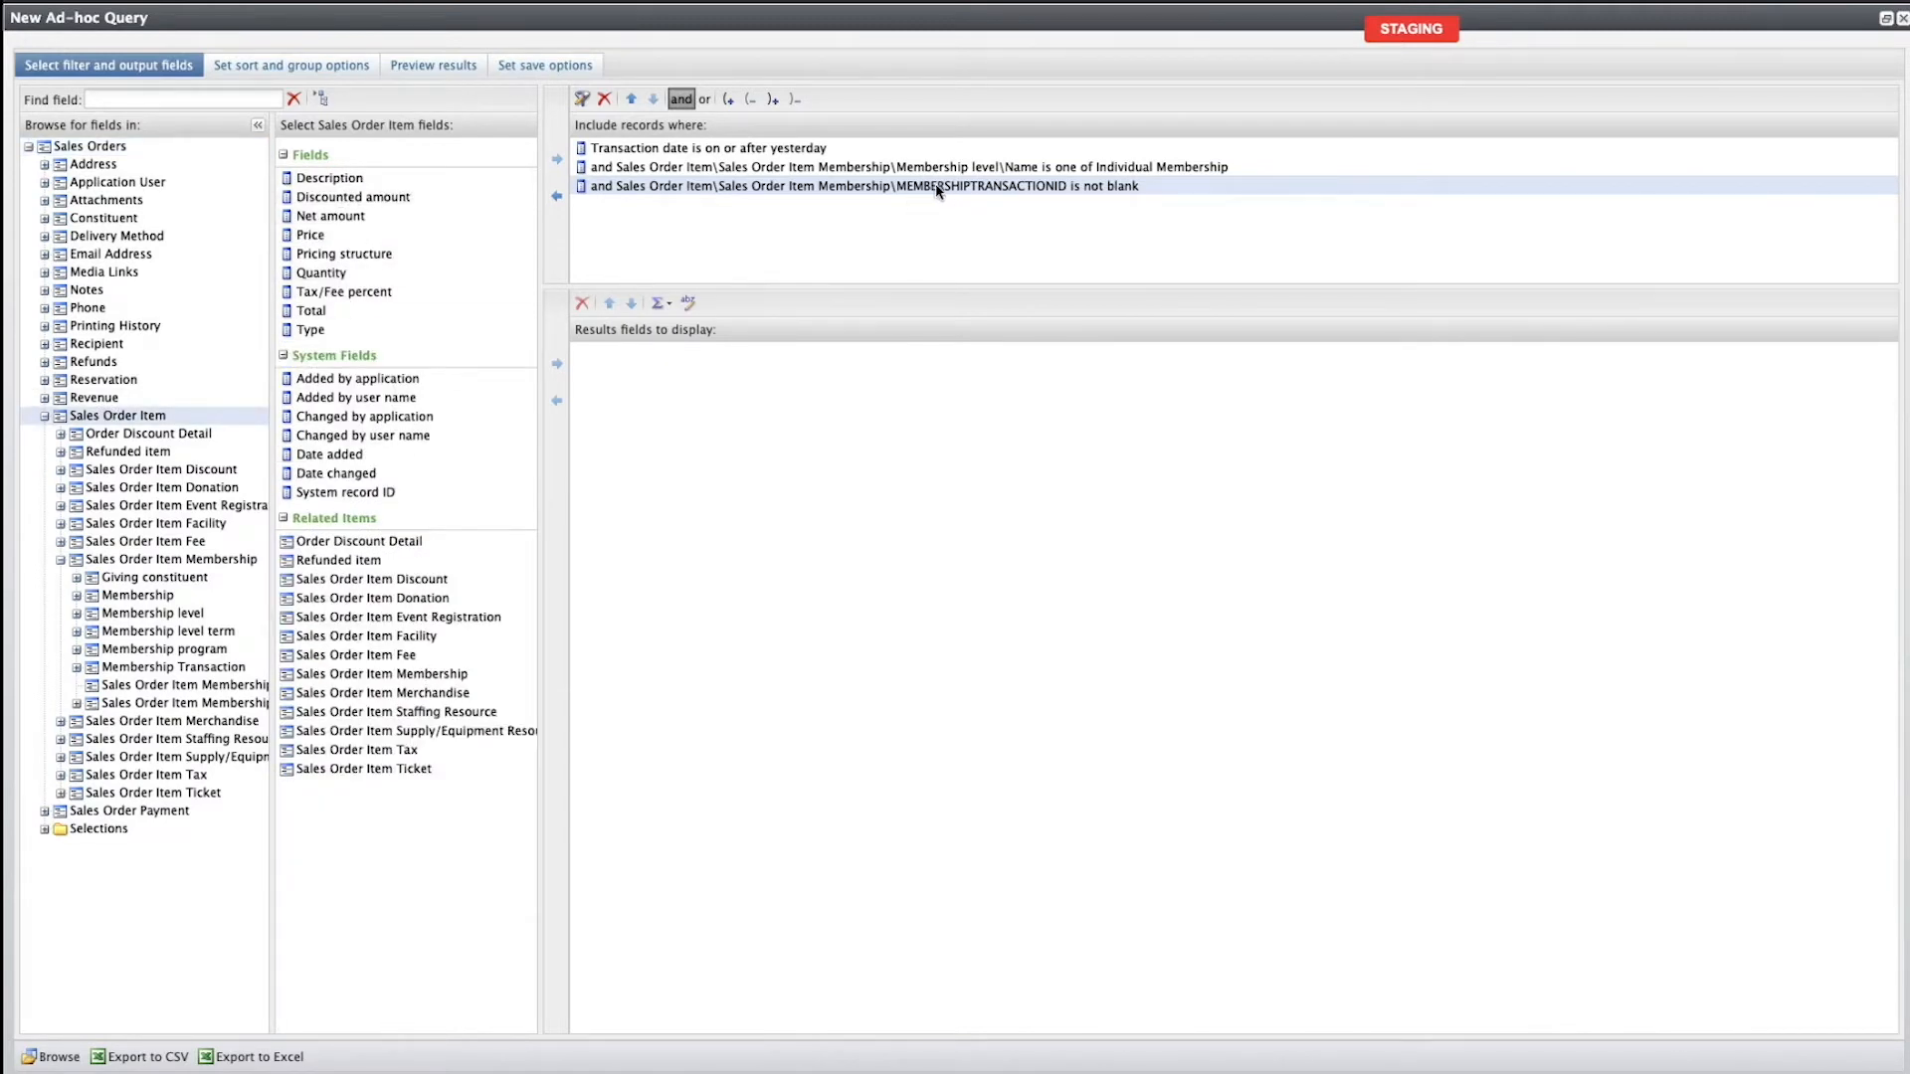
{"action": "left_click", "coordinate": [603, 99]}
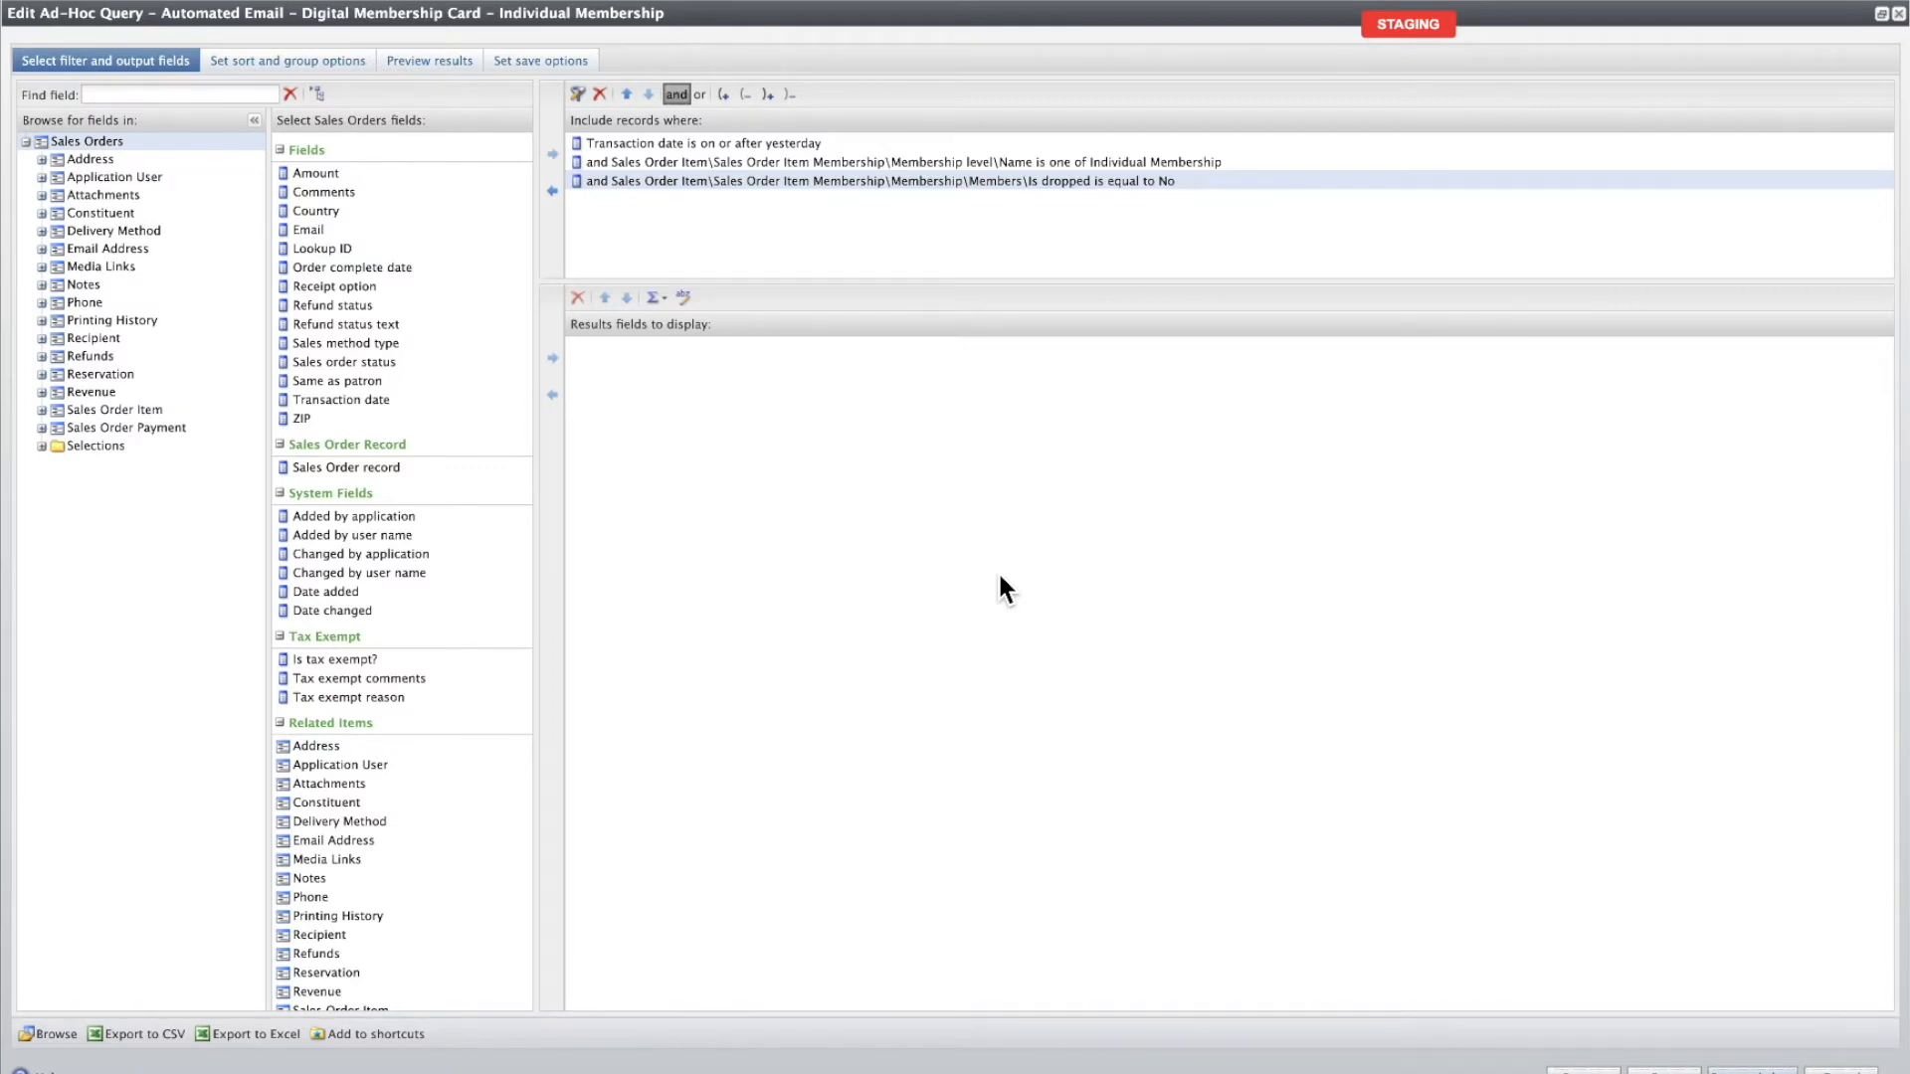
In the Digital Membership Card – Individual Membership query, add a Members filter for Is dropped equal to No and remove the duplicate.
{"action": "left_click", "coordinate": [42, 428]}
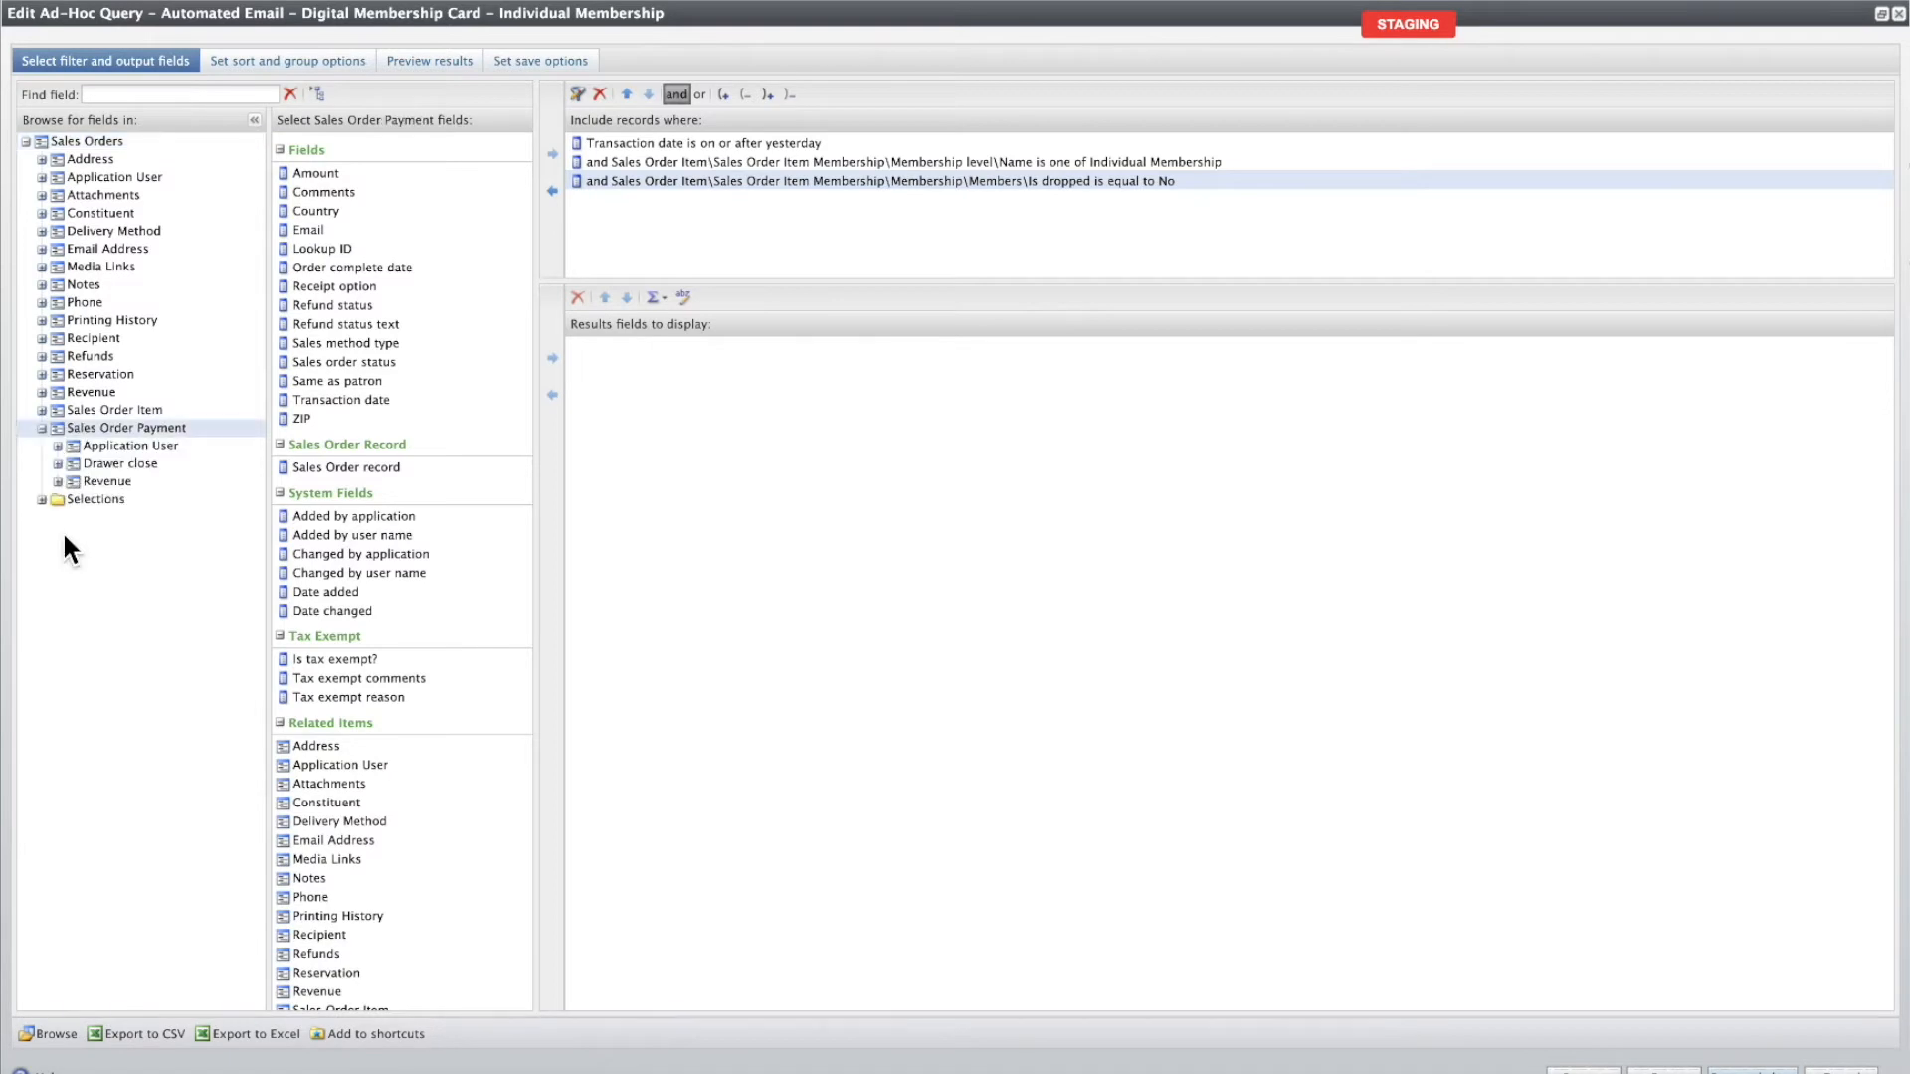
{"action": "left_click", "coordinate": [42, 428]}
{"action": "left_click", "coordinate": [42, 411]}
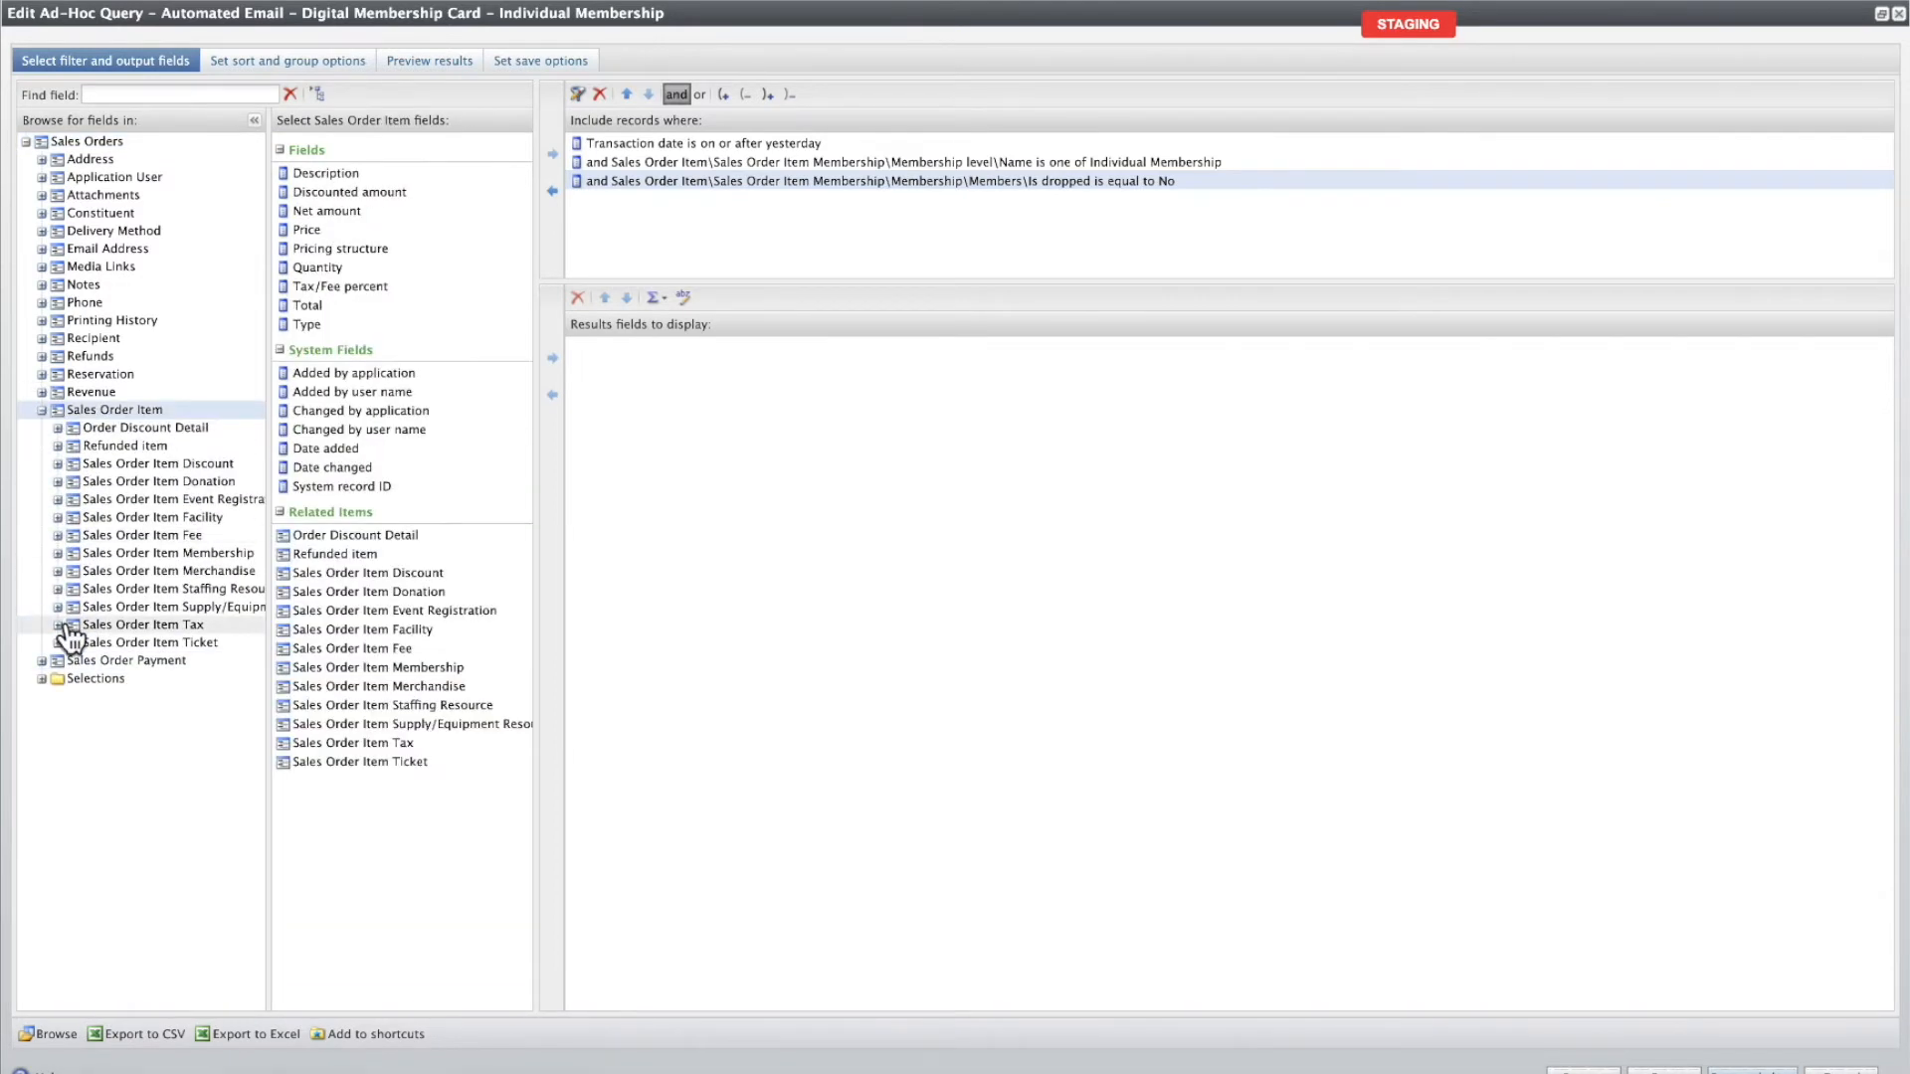
{"action": "left_click", "coordinate": [57, 553]}
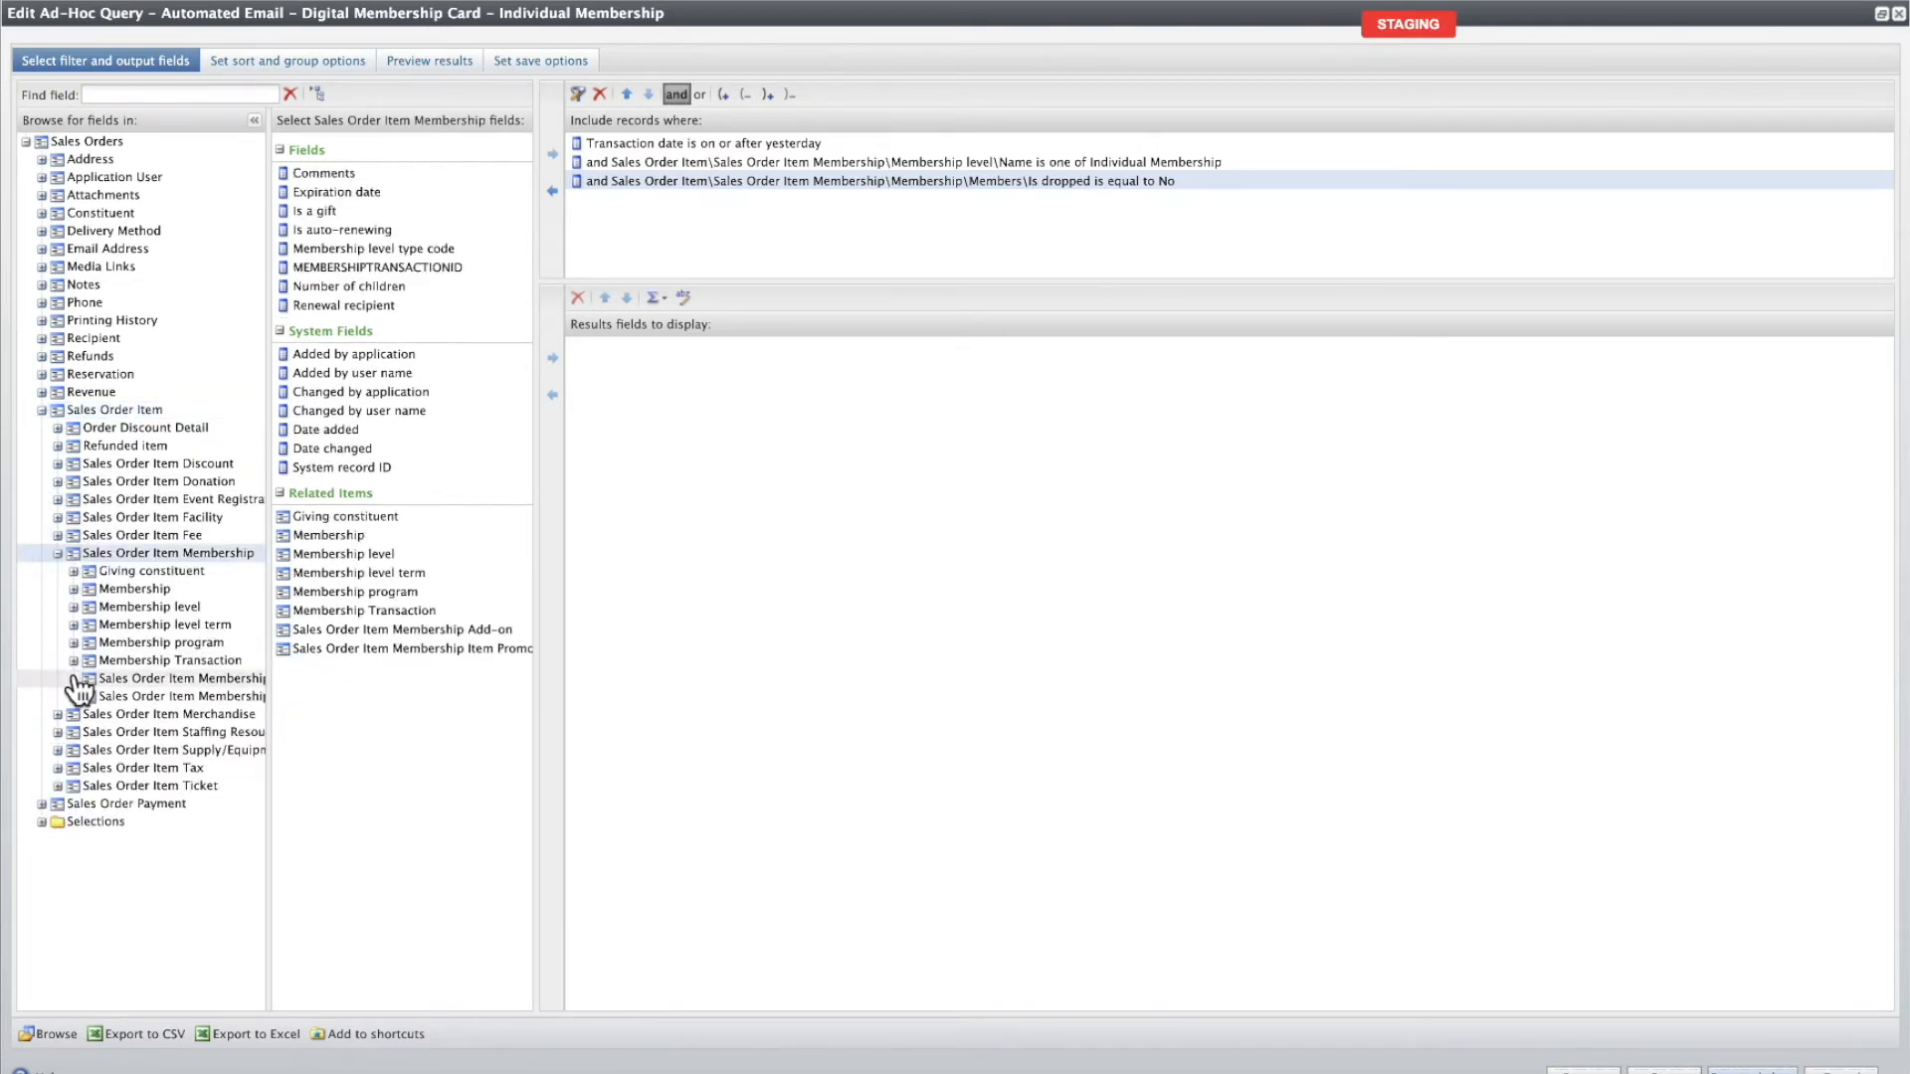
{"action": "left_click", "coordinate": [75, 589]}
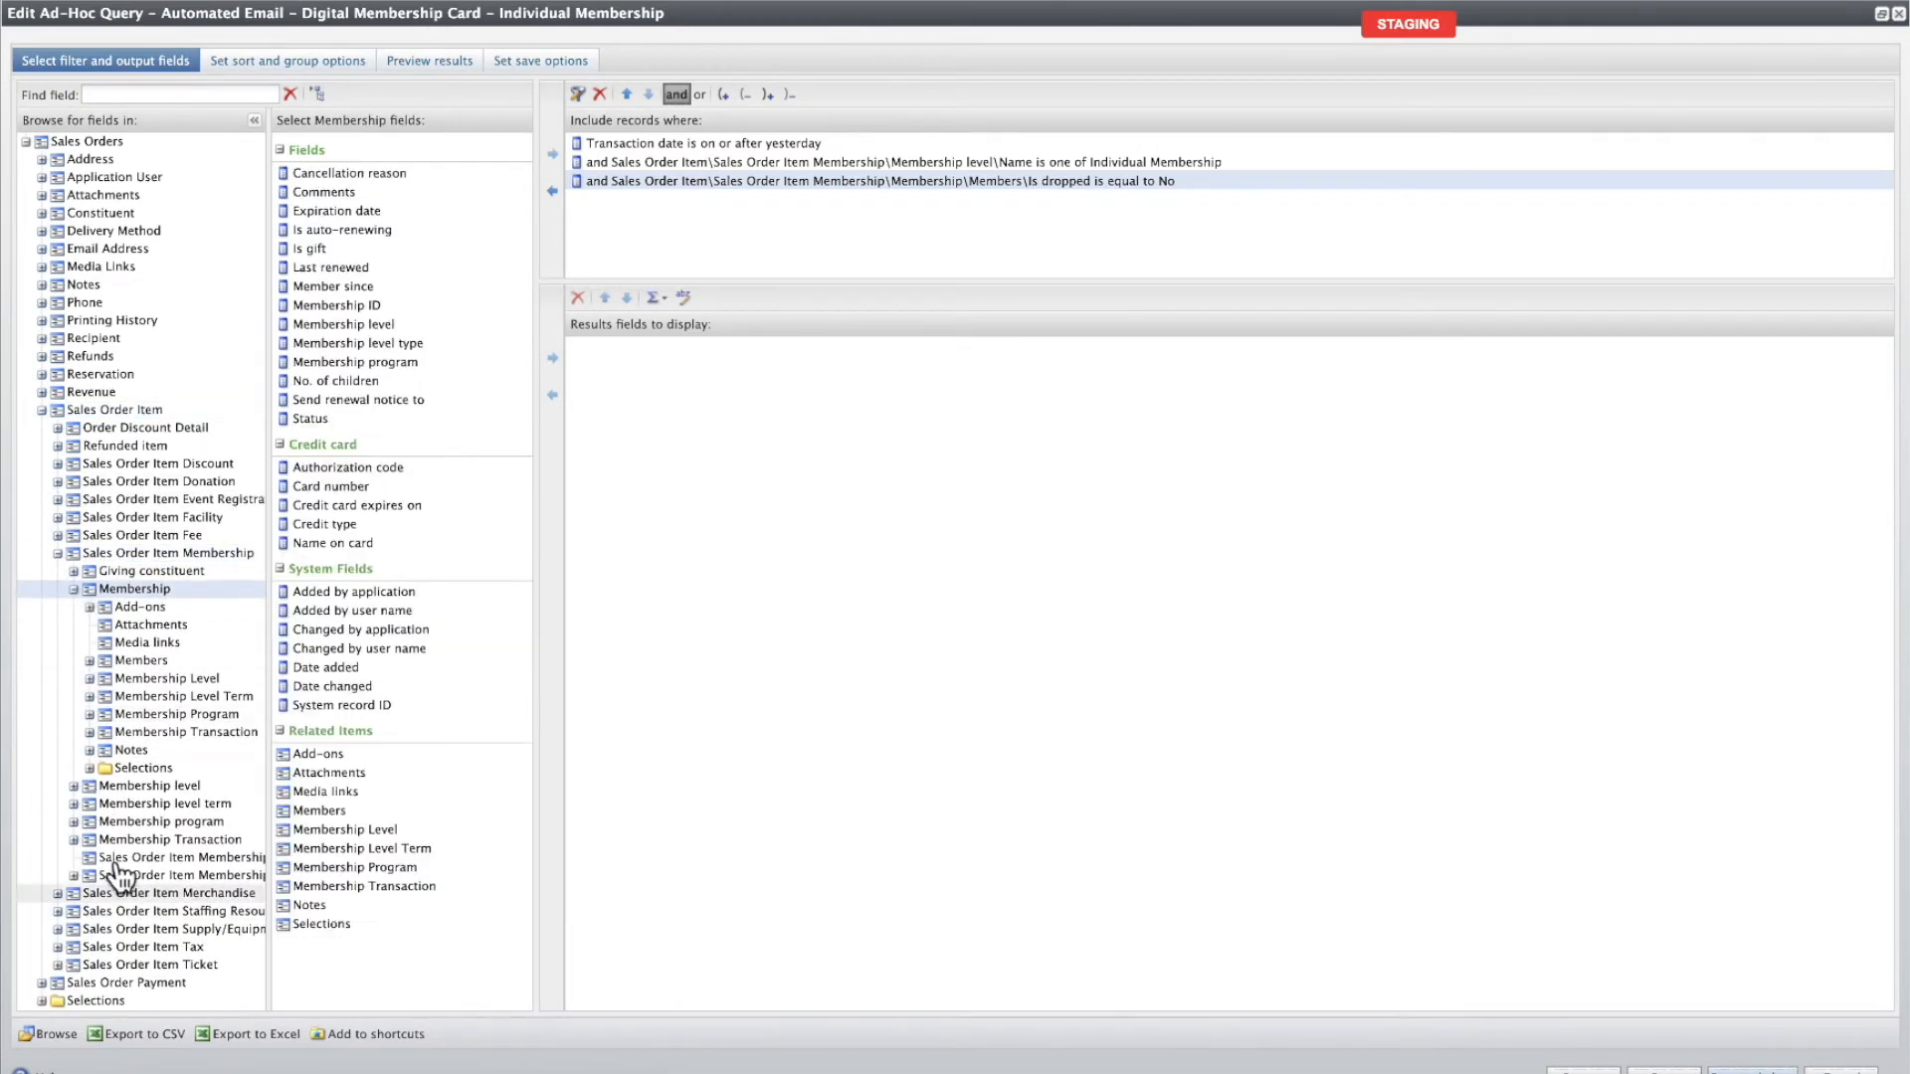
{"action": "left_click", "coordinate": [167, 660]}
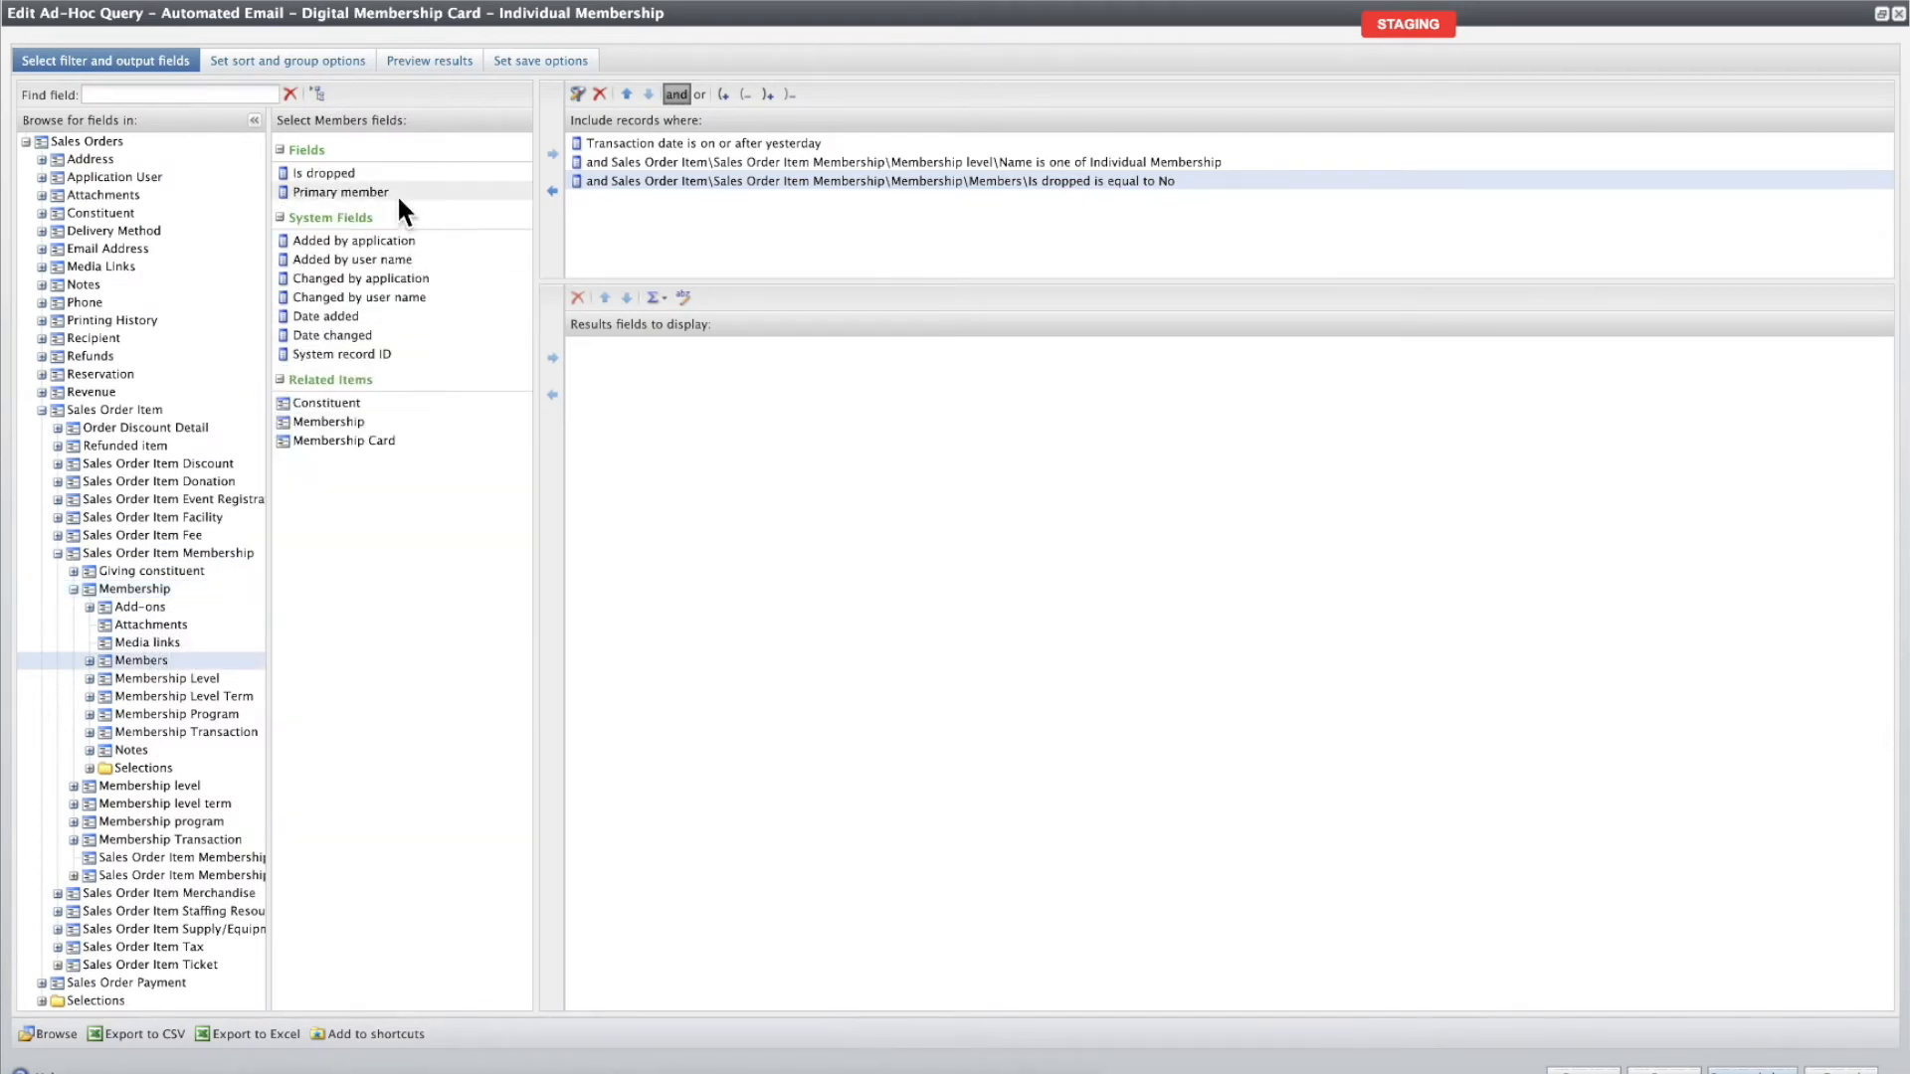
{"action": "left_click", "coordinate": [370, 176]}
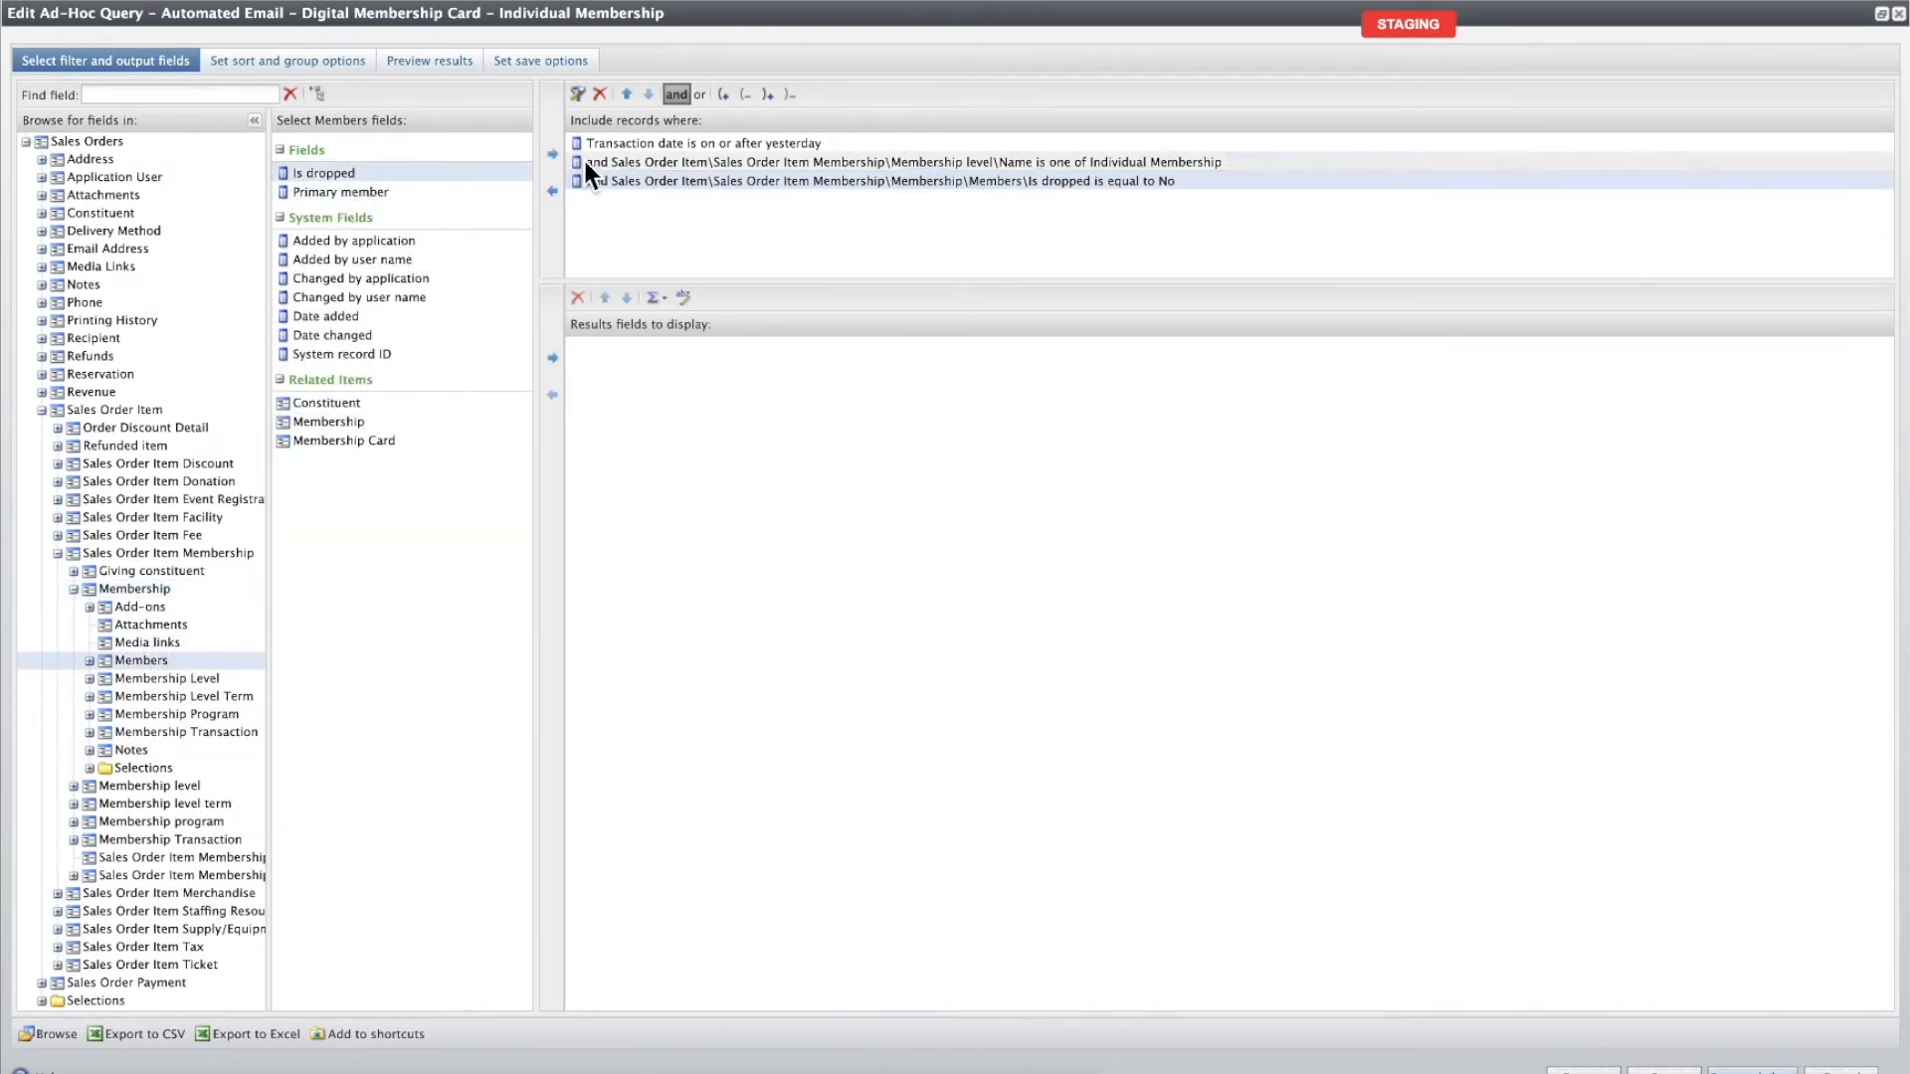
{"action": "left_click", "coordinate": [552, 153]}
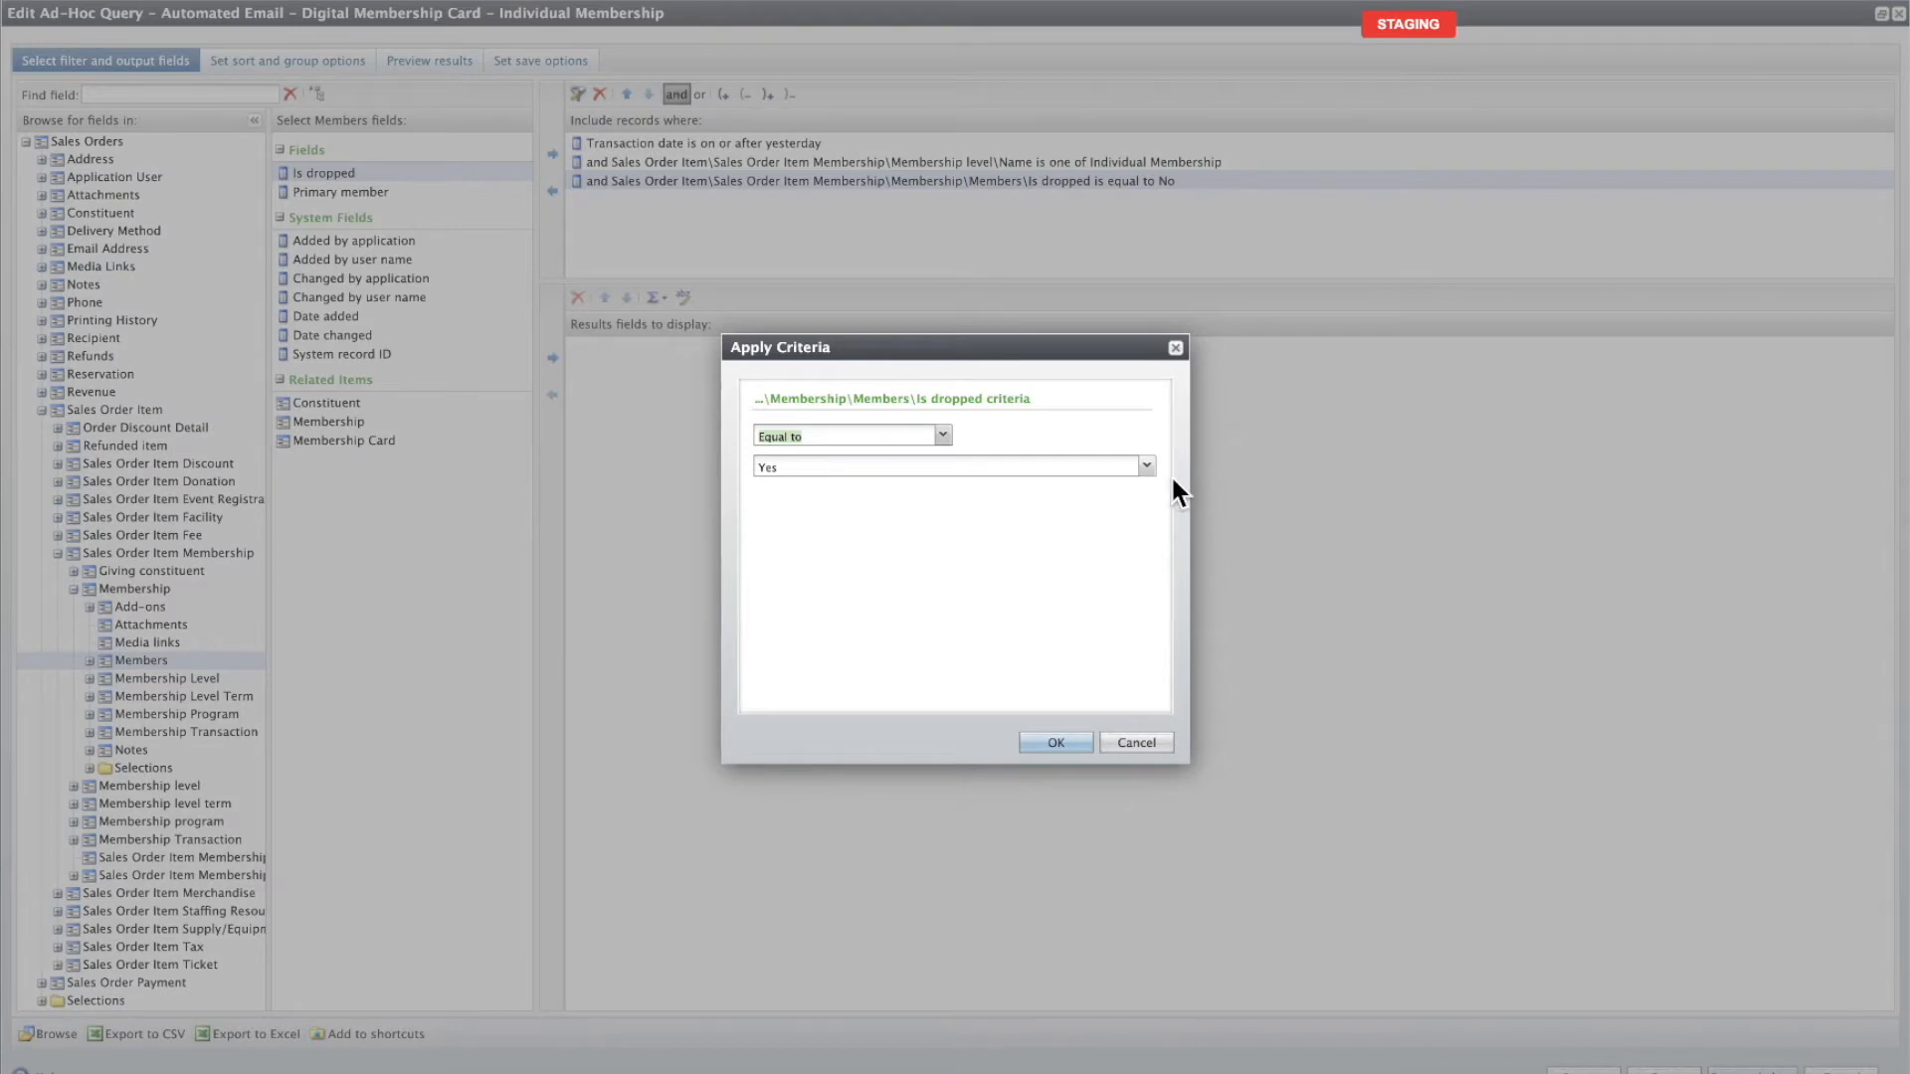
{"action": "left_click", "coordinate": [1146, 466]}
{"action": "left_click", "coordinate": [921, 510]}
{"action": "left_click", "coordinate": [1056, 742]}
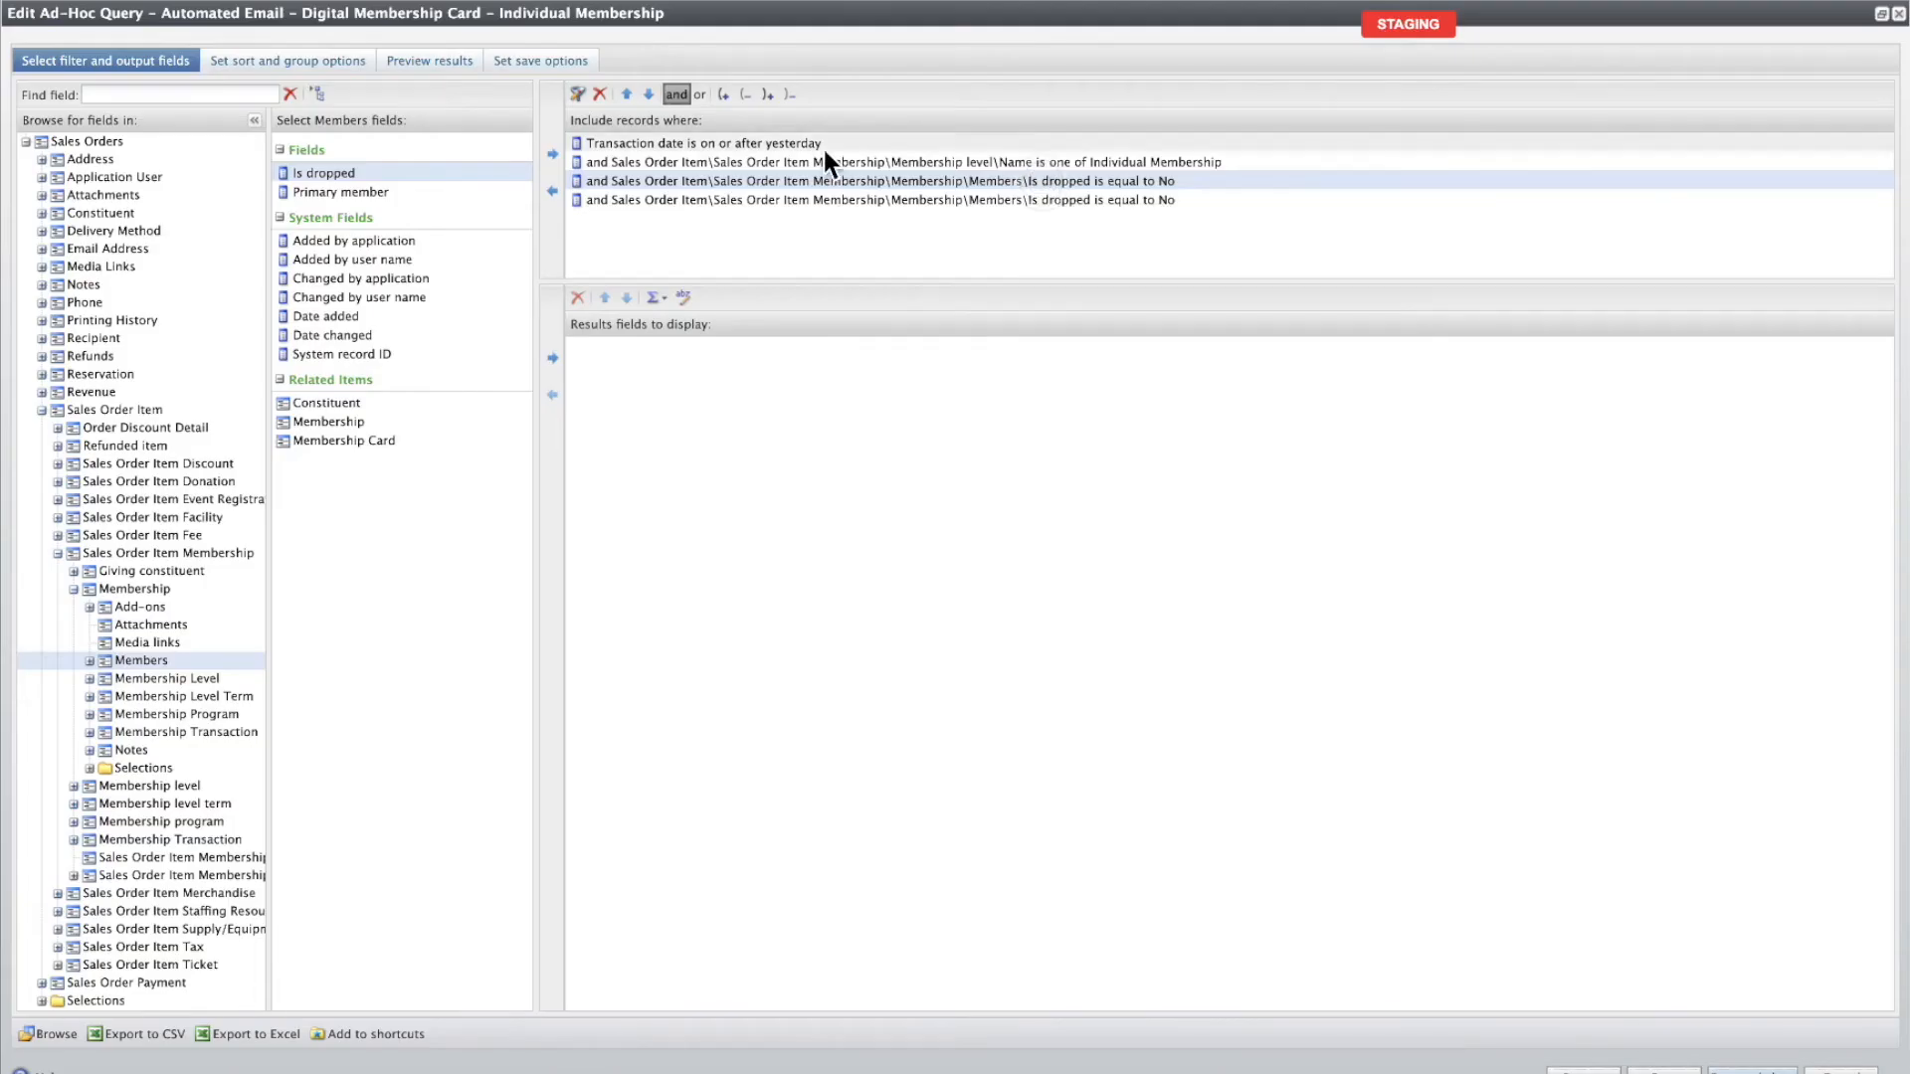
{"action": "left_click", "coordinate": [603, 88]}
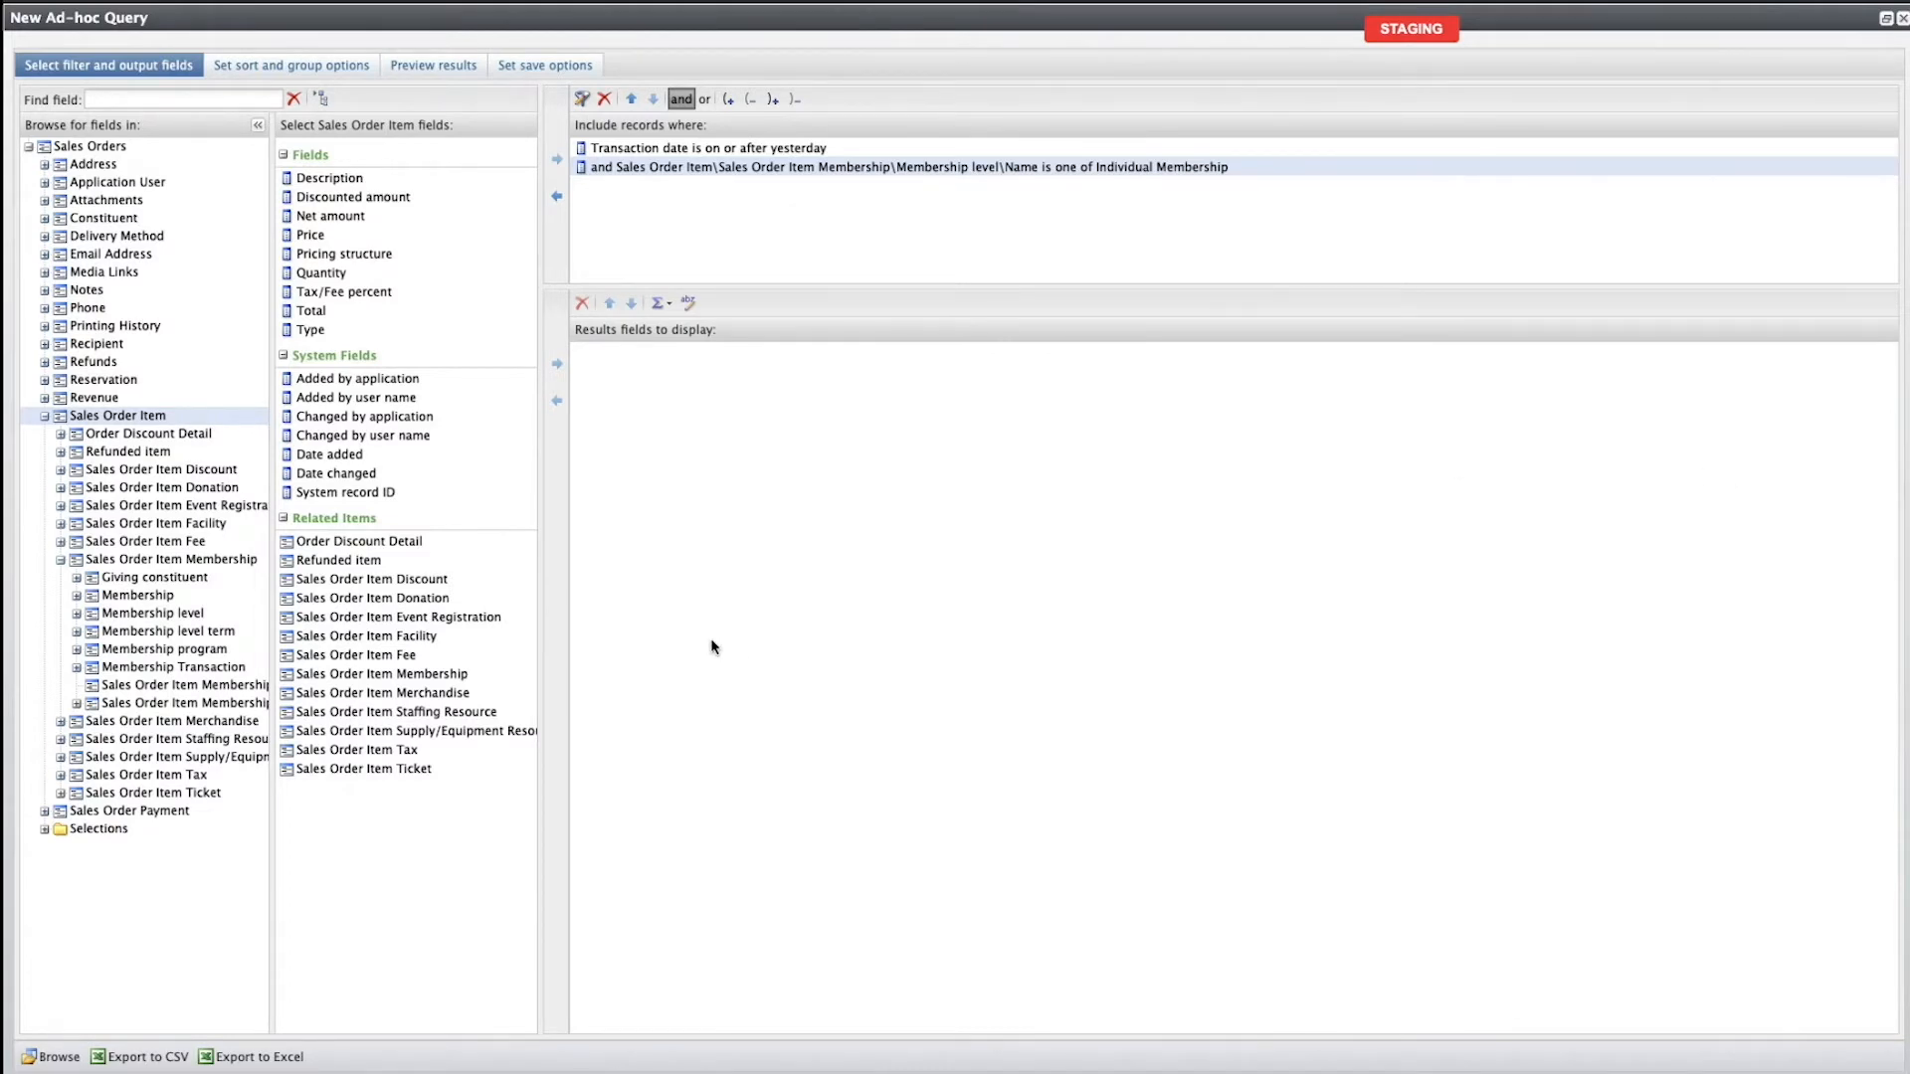
Add a filter requiring Primary email address to equal Yes, using Email Addresses of the membership's Members Constituent record.
{"action": "left_click", "coordinate": [164, 561]}
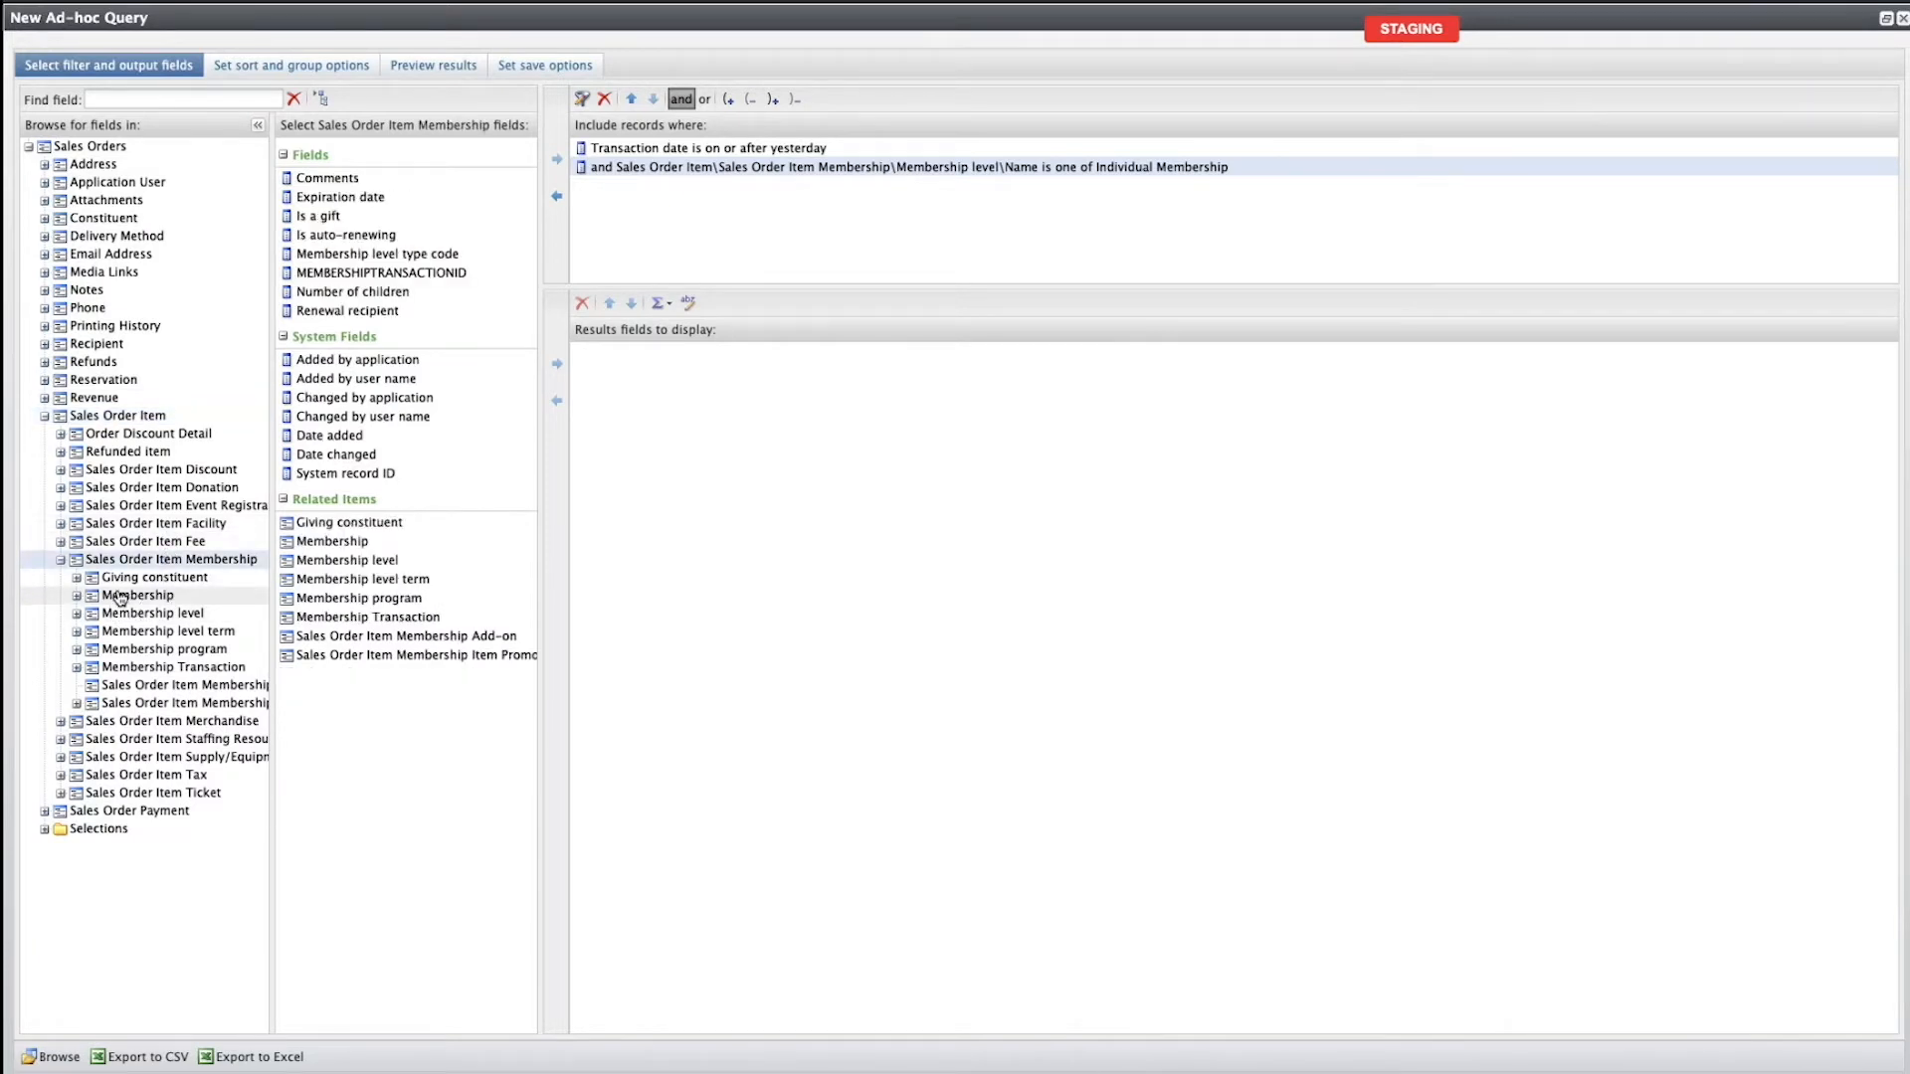
{"action": "double_click", "coordinate": [179, 597]}
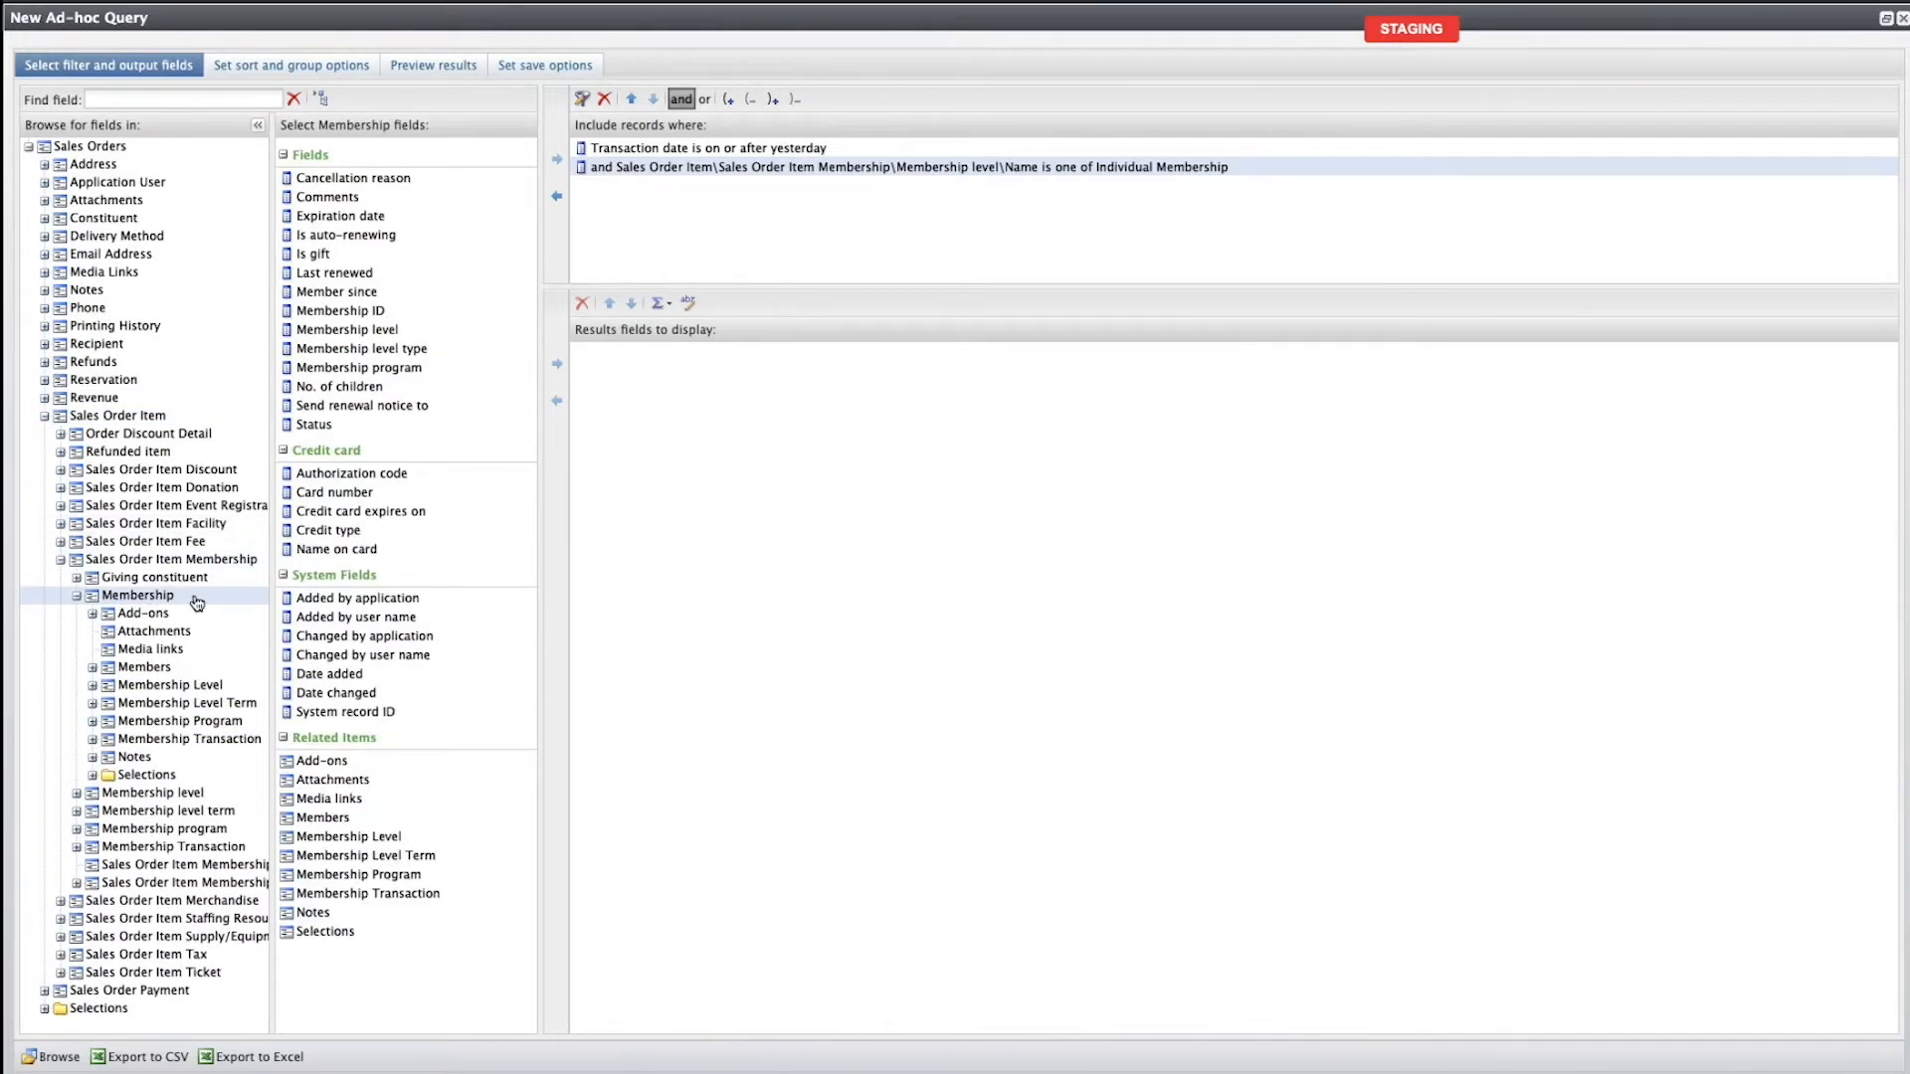
{"action": "left_click", "coordinate": [111, 668]}
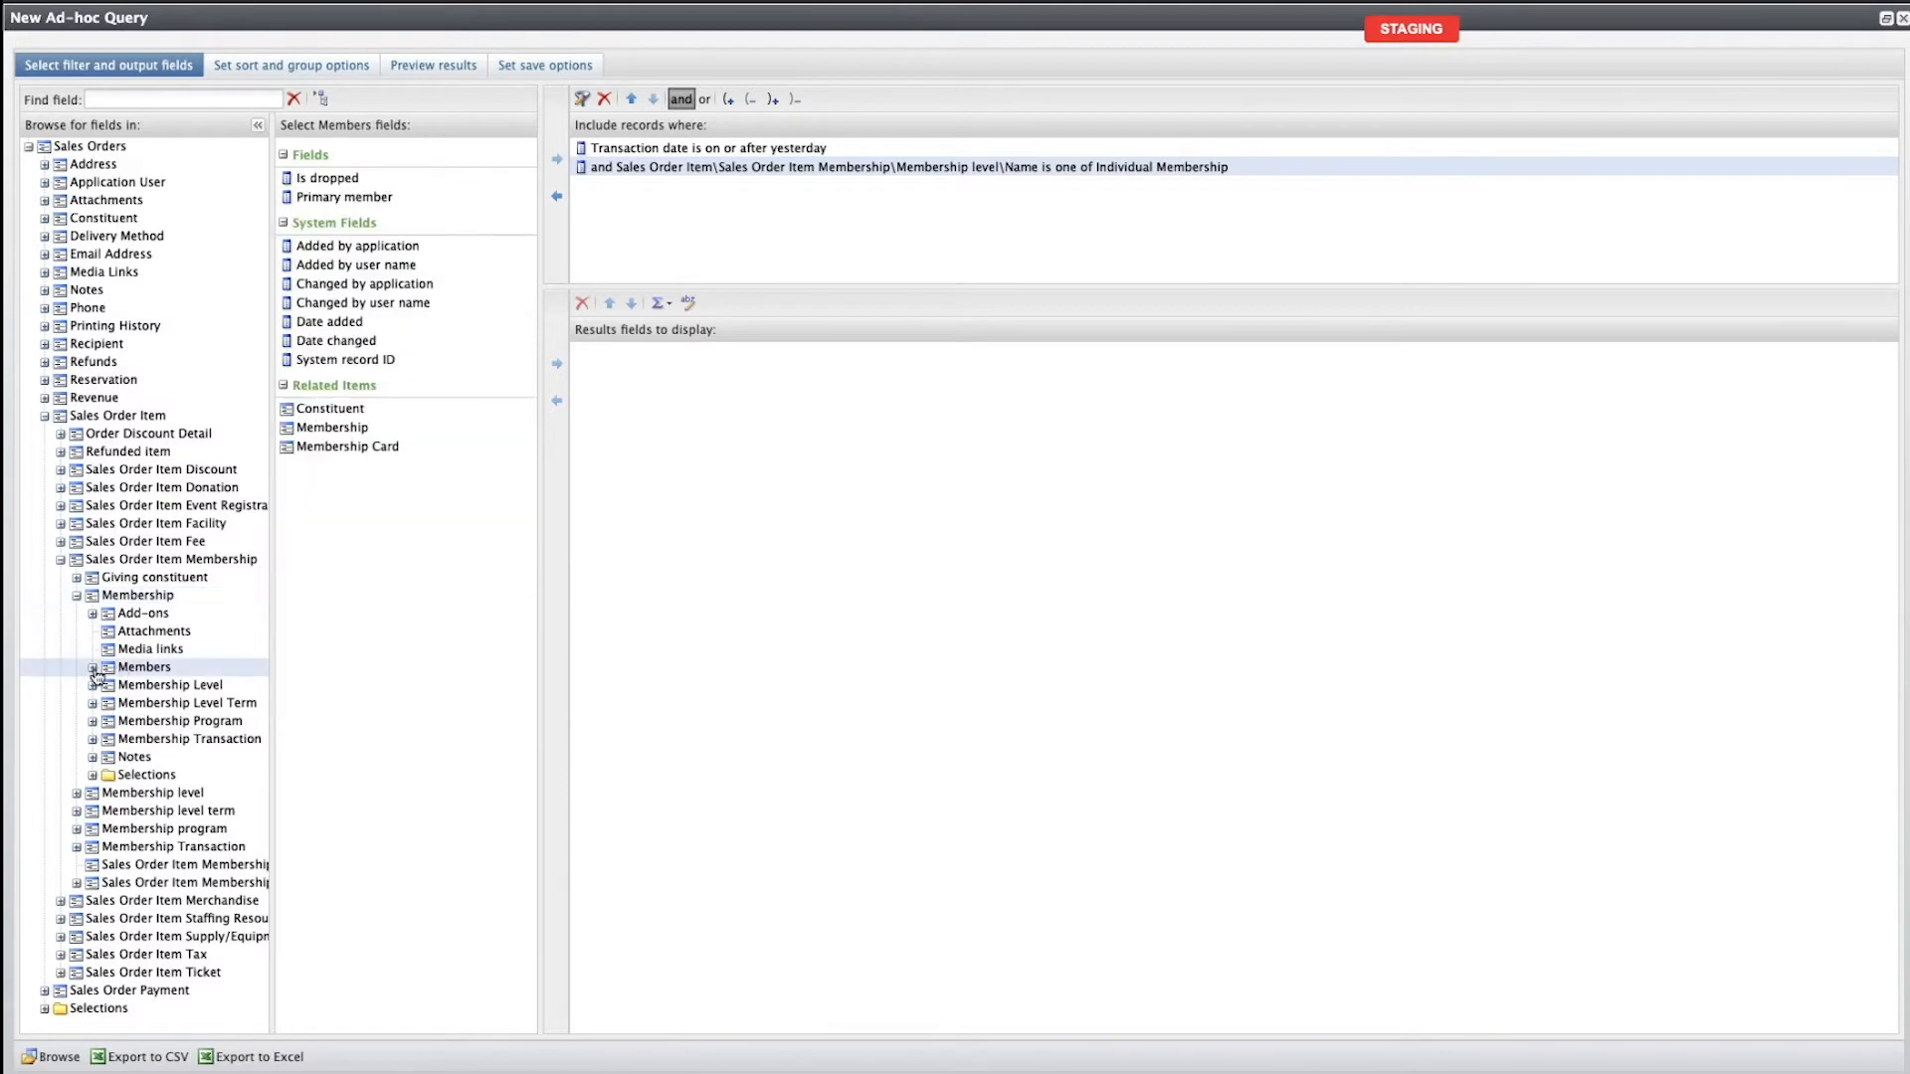
{"action": "left_click", "coordinate": [92, 667]}
{"action": "left_click", "coordinate": [112, 687]}
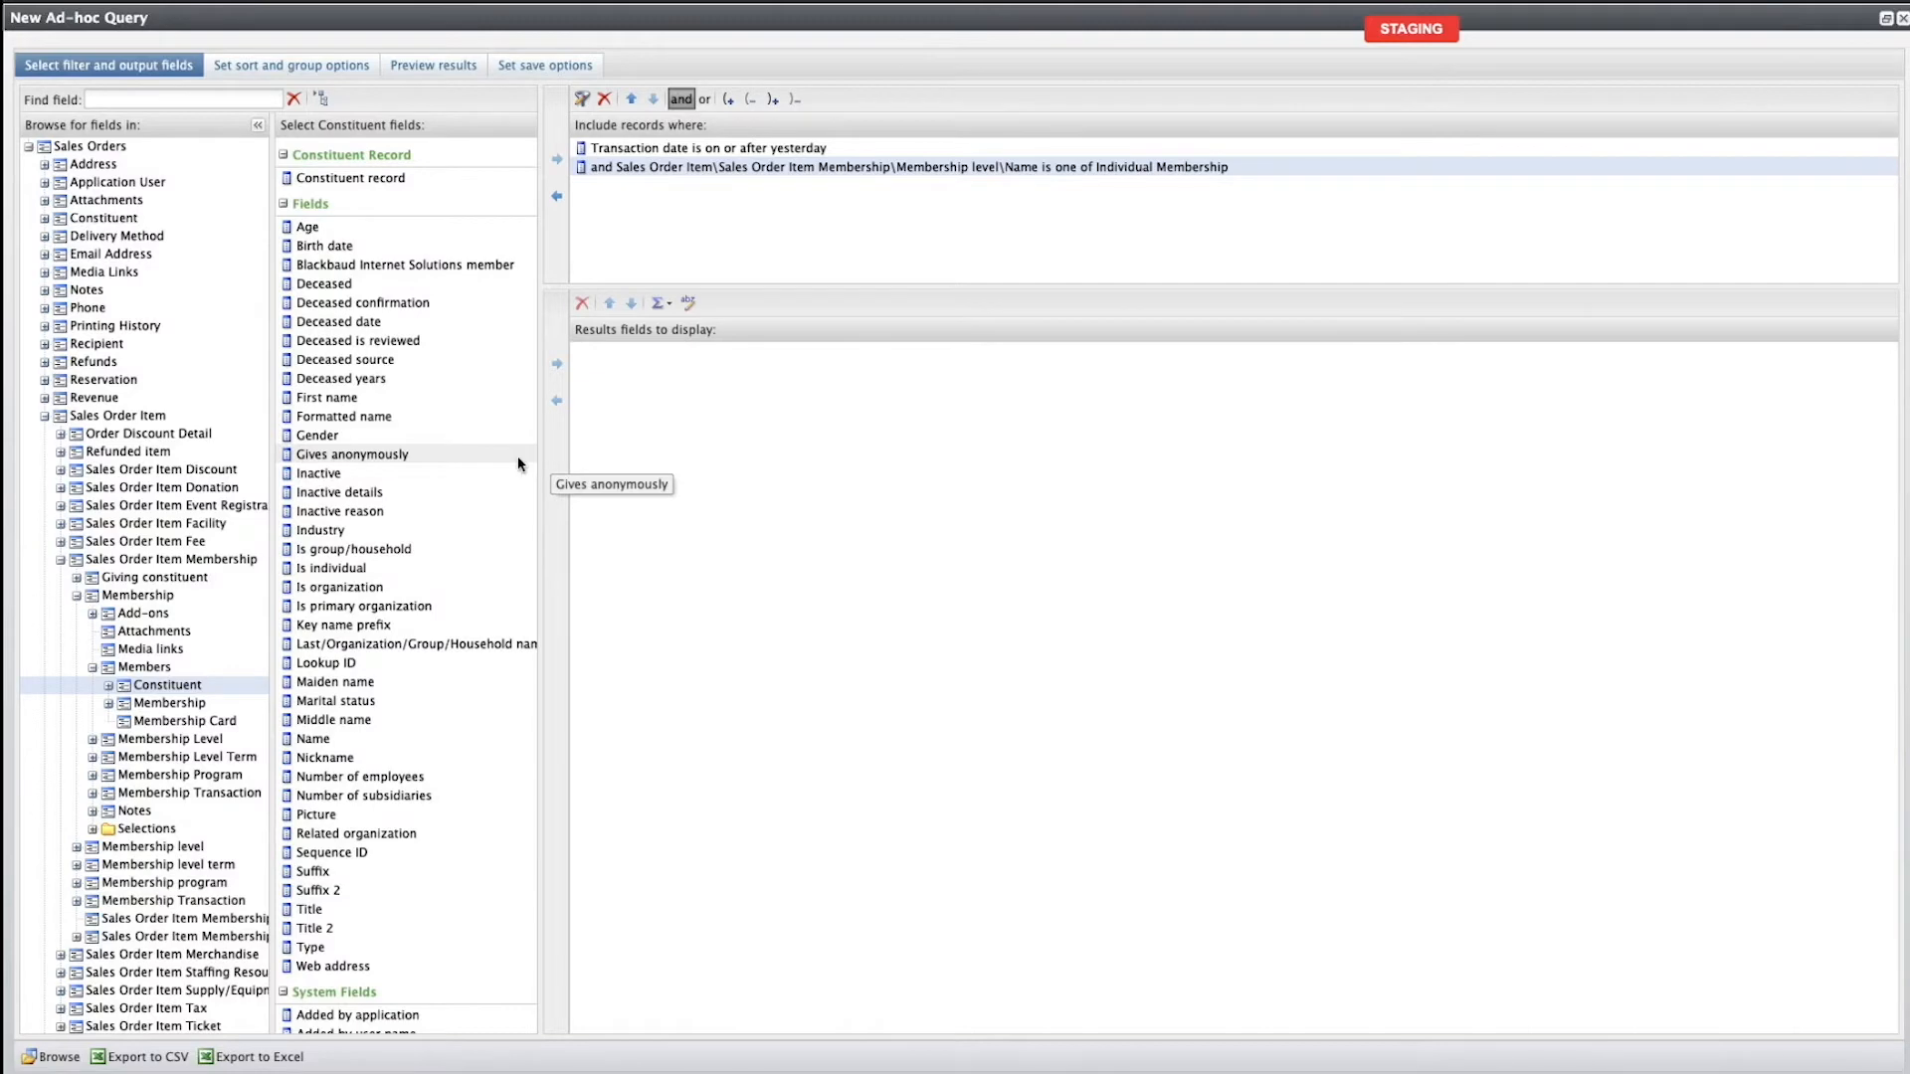
{"action": "left_click", "coordinate": [109, 685]}
{"action": "scroll", "coordinate": [138, 710], "scroll_direction": "down", "scroll_amount": 2}
{"action": "scroll", "coordinate": [138, 710], "scroll_direction": "down", "scroll_amount": 8}
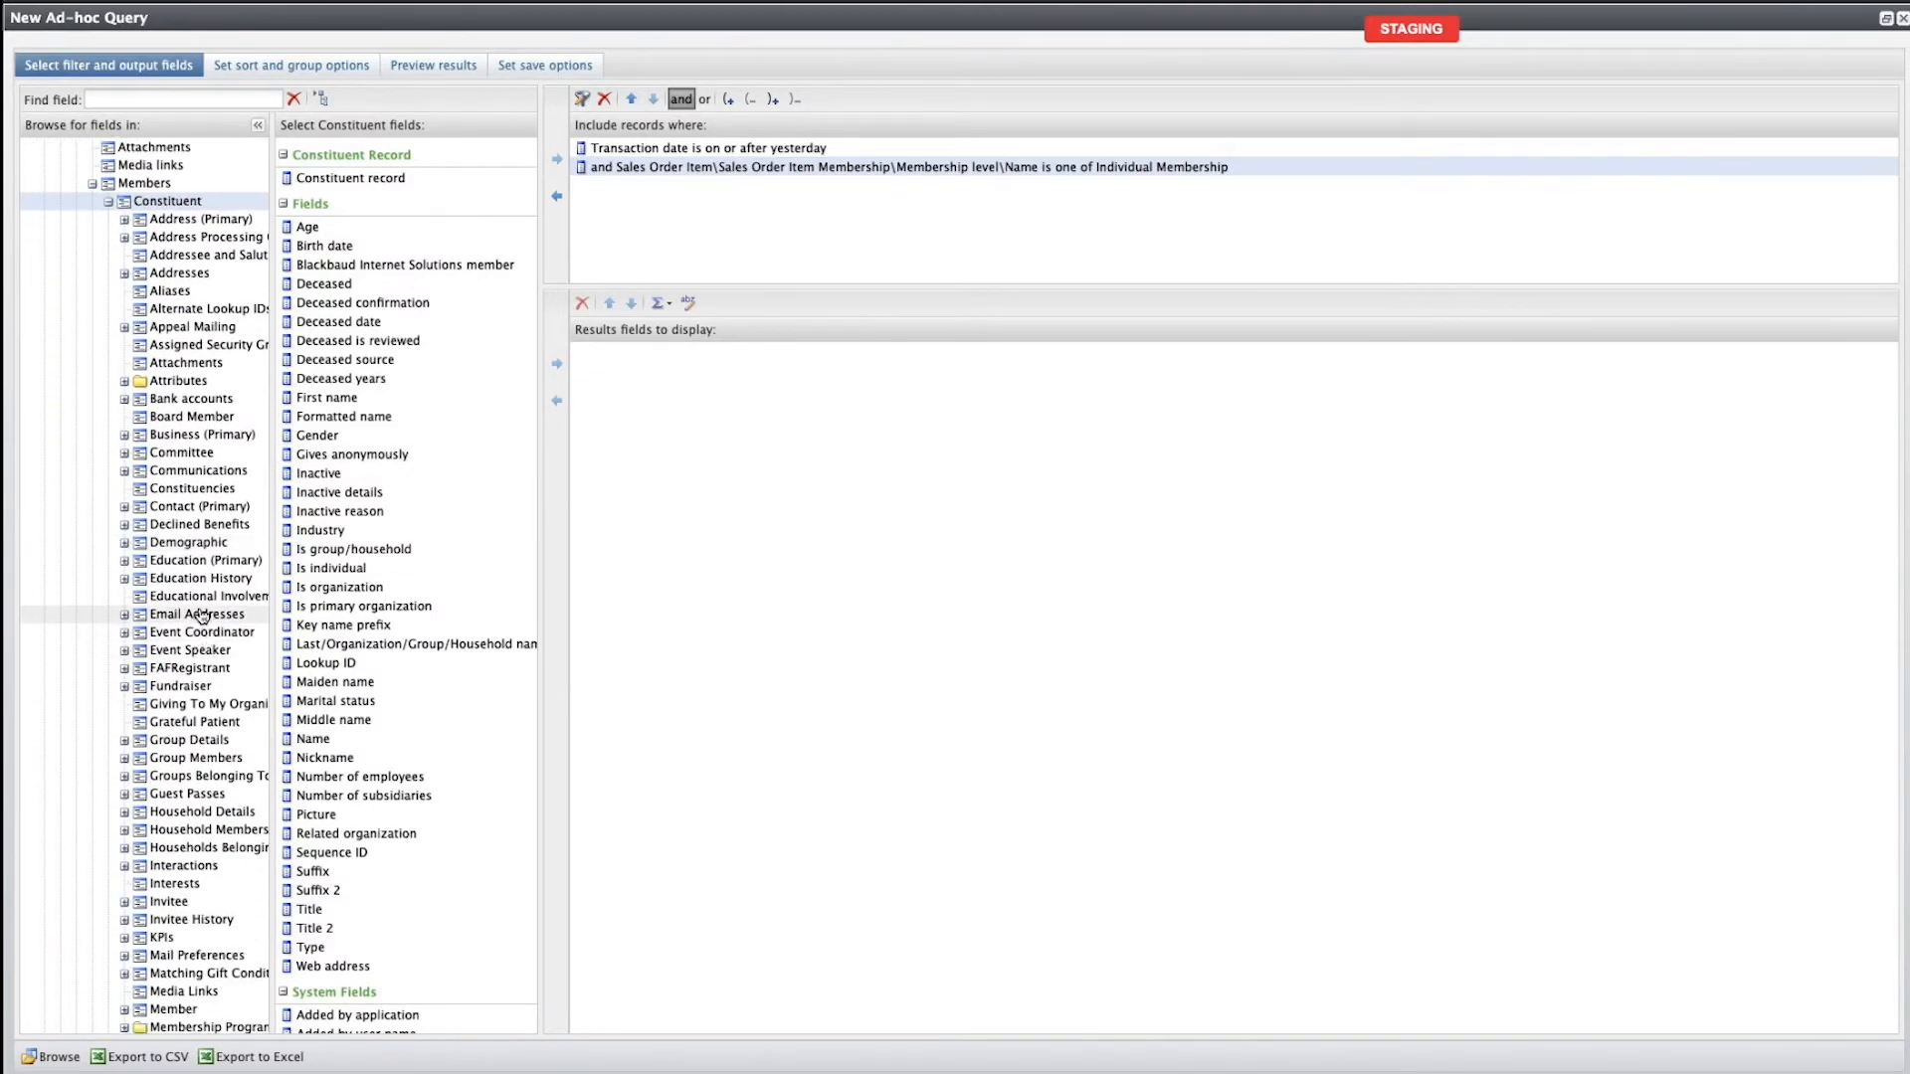
{"action": "left_click", "coordinate": [202, 616]}
{"action": "left_click", "coordinate": [338, 219]}
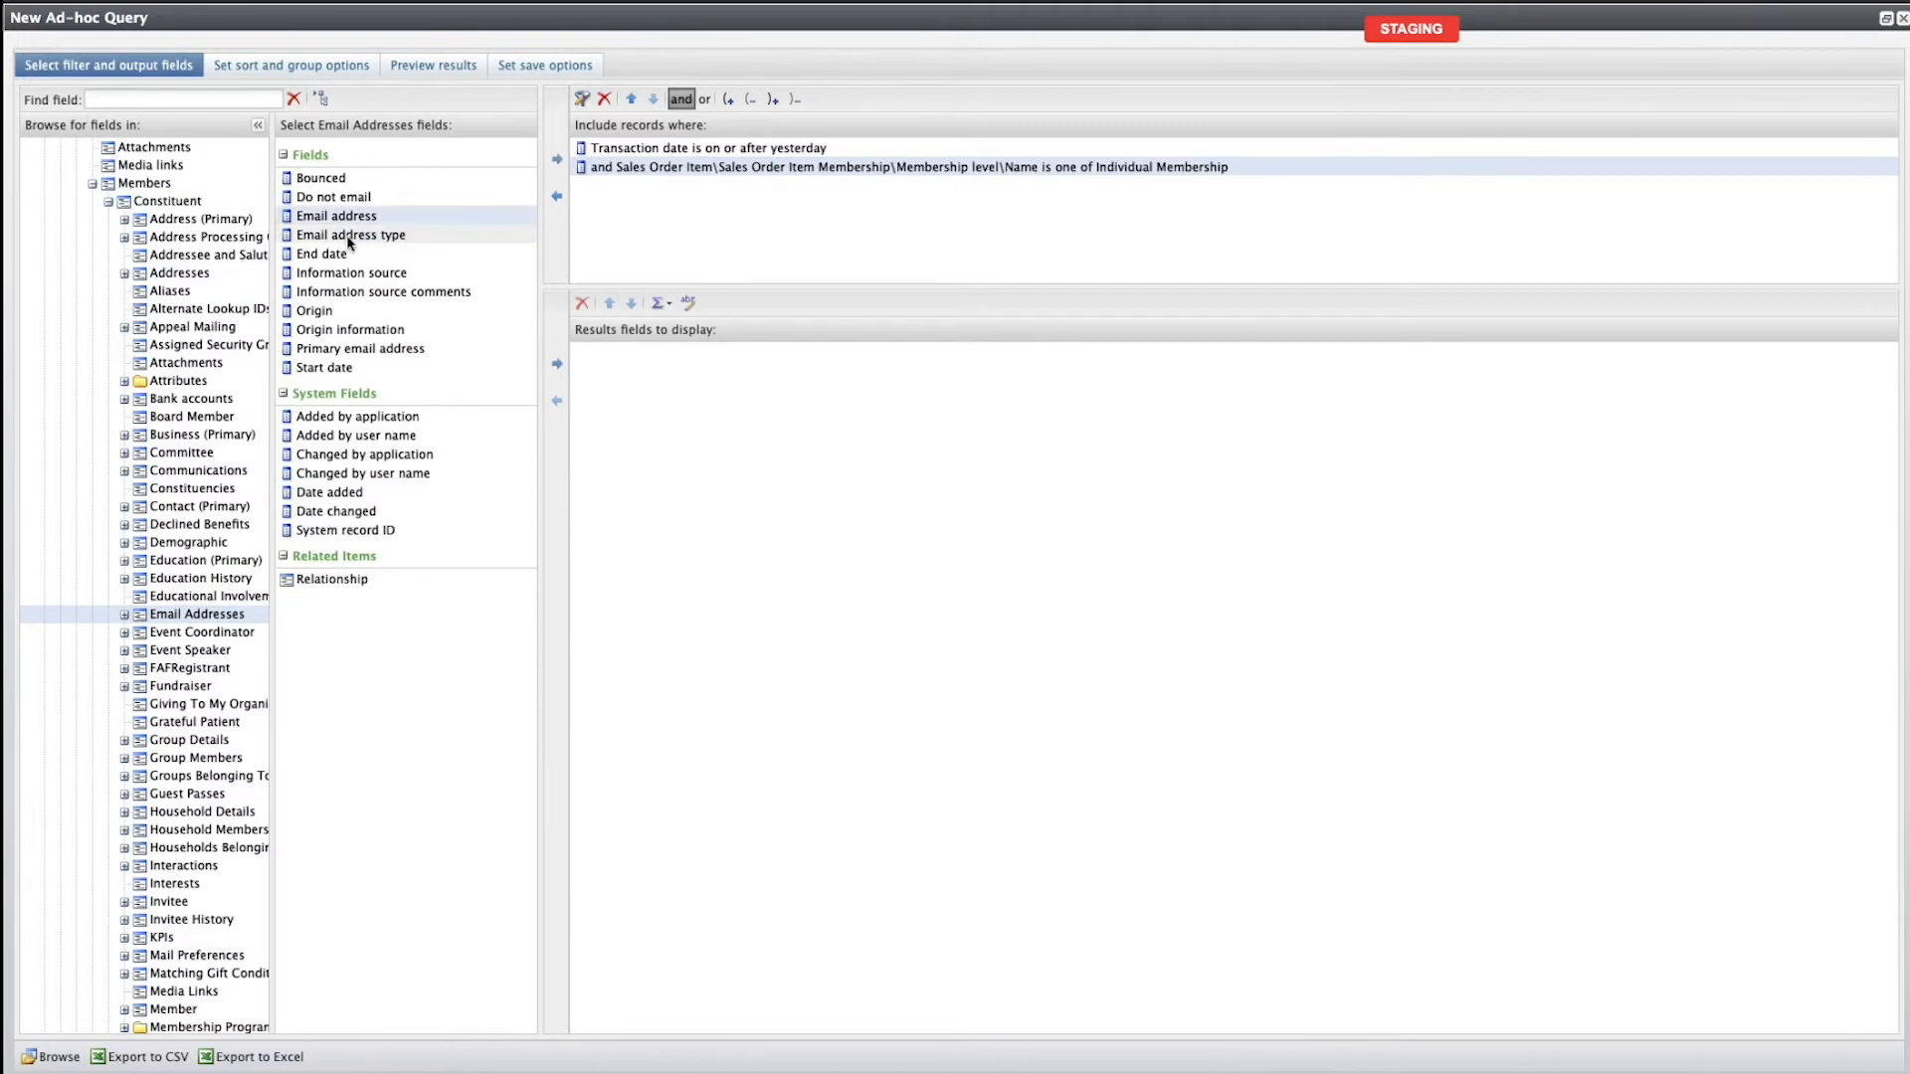
{"action": "left_click", "coordinate": [350, 350]}
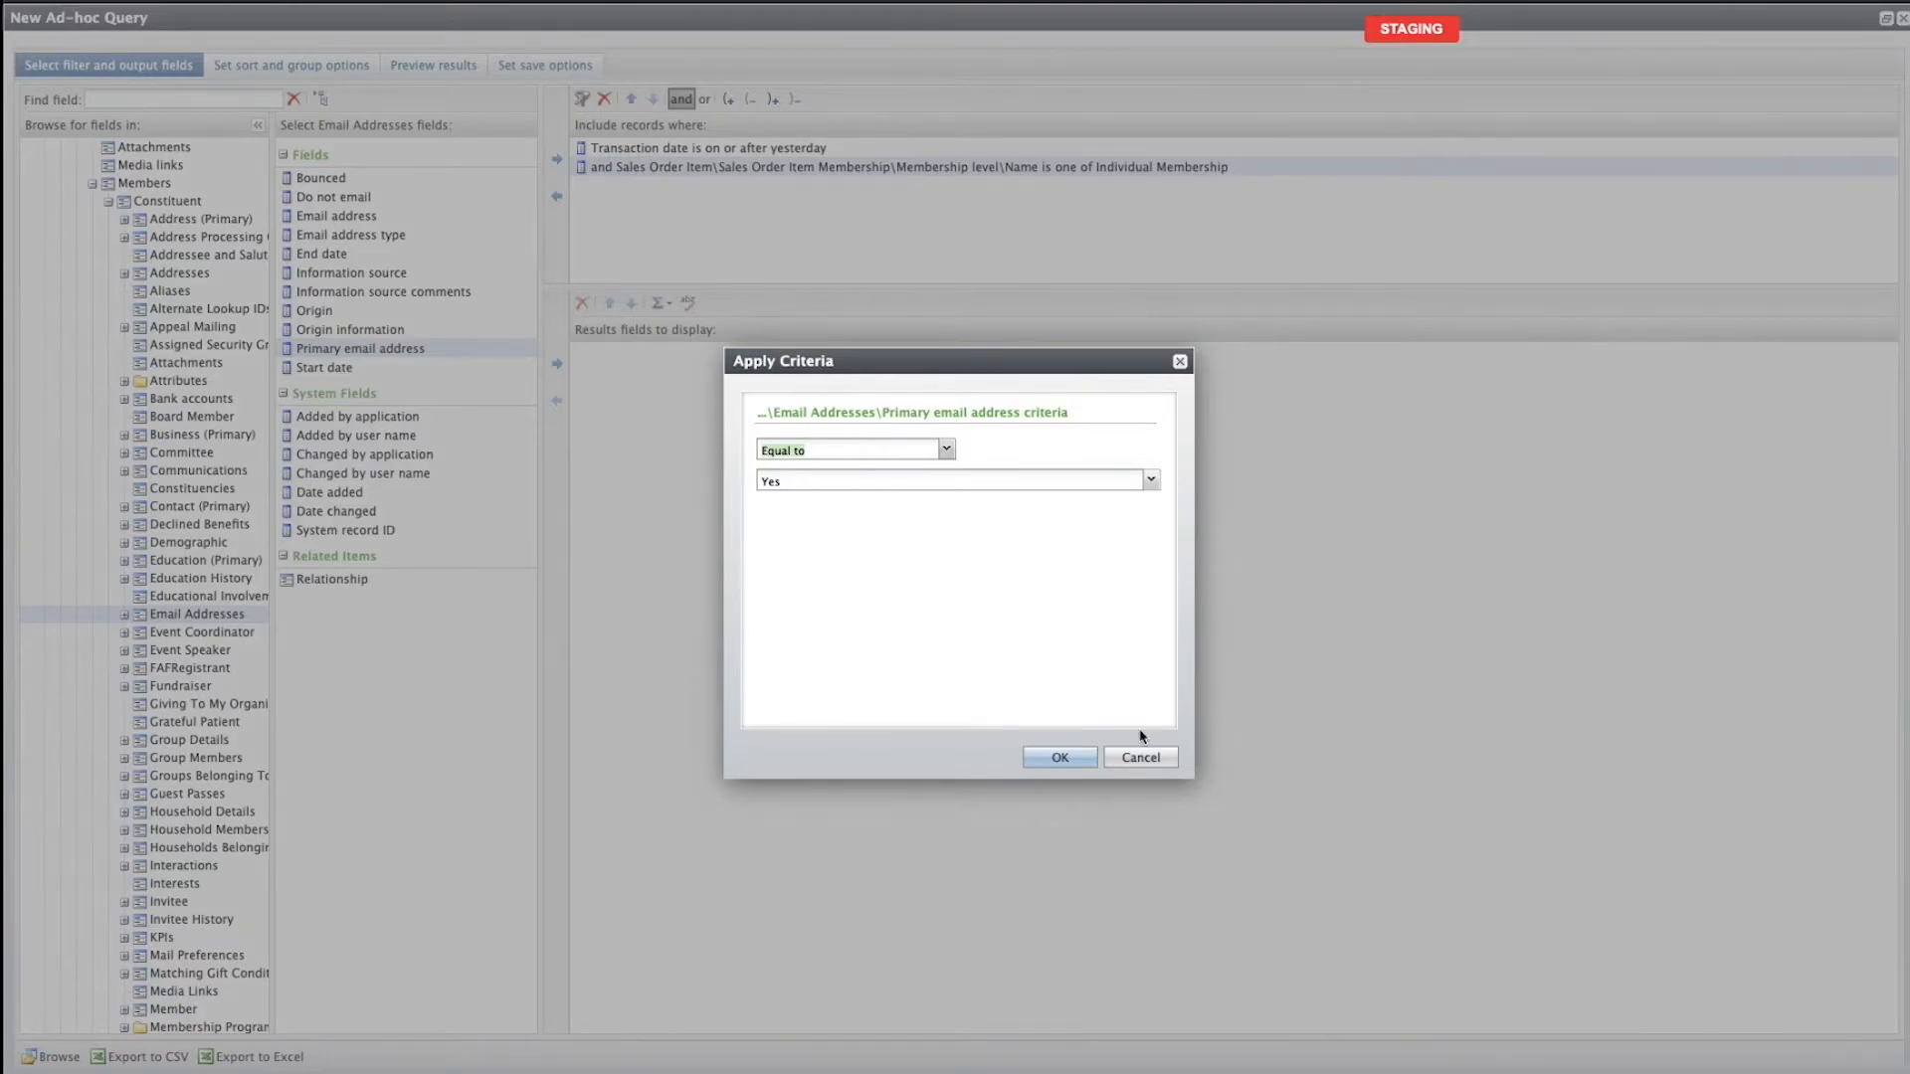
{"action": "left_click", "coordinate": [1061, 757]}
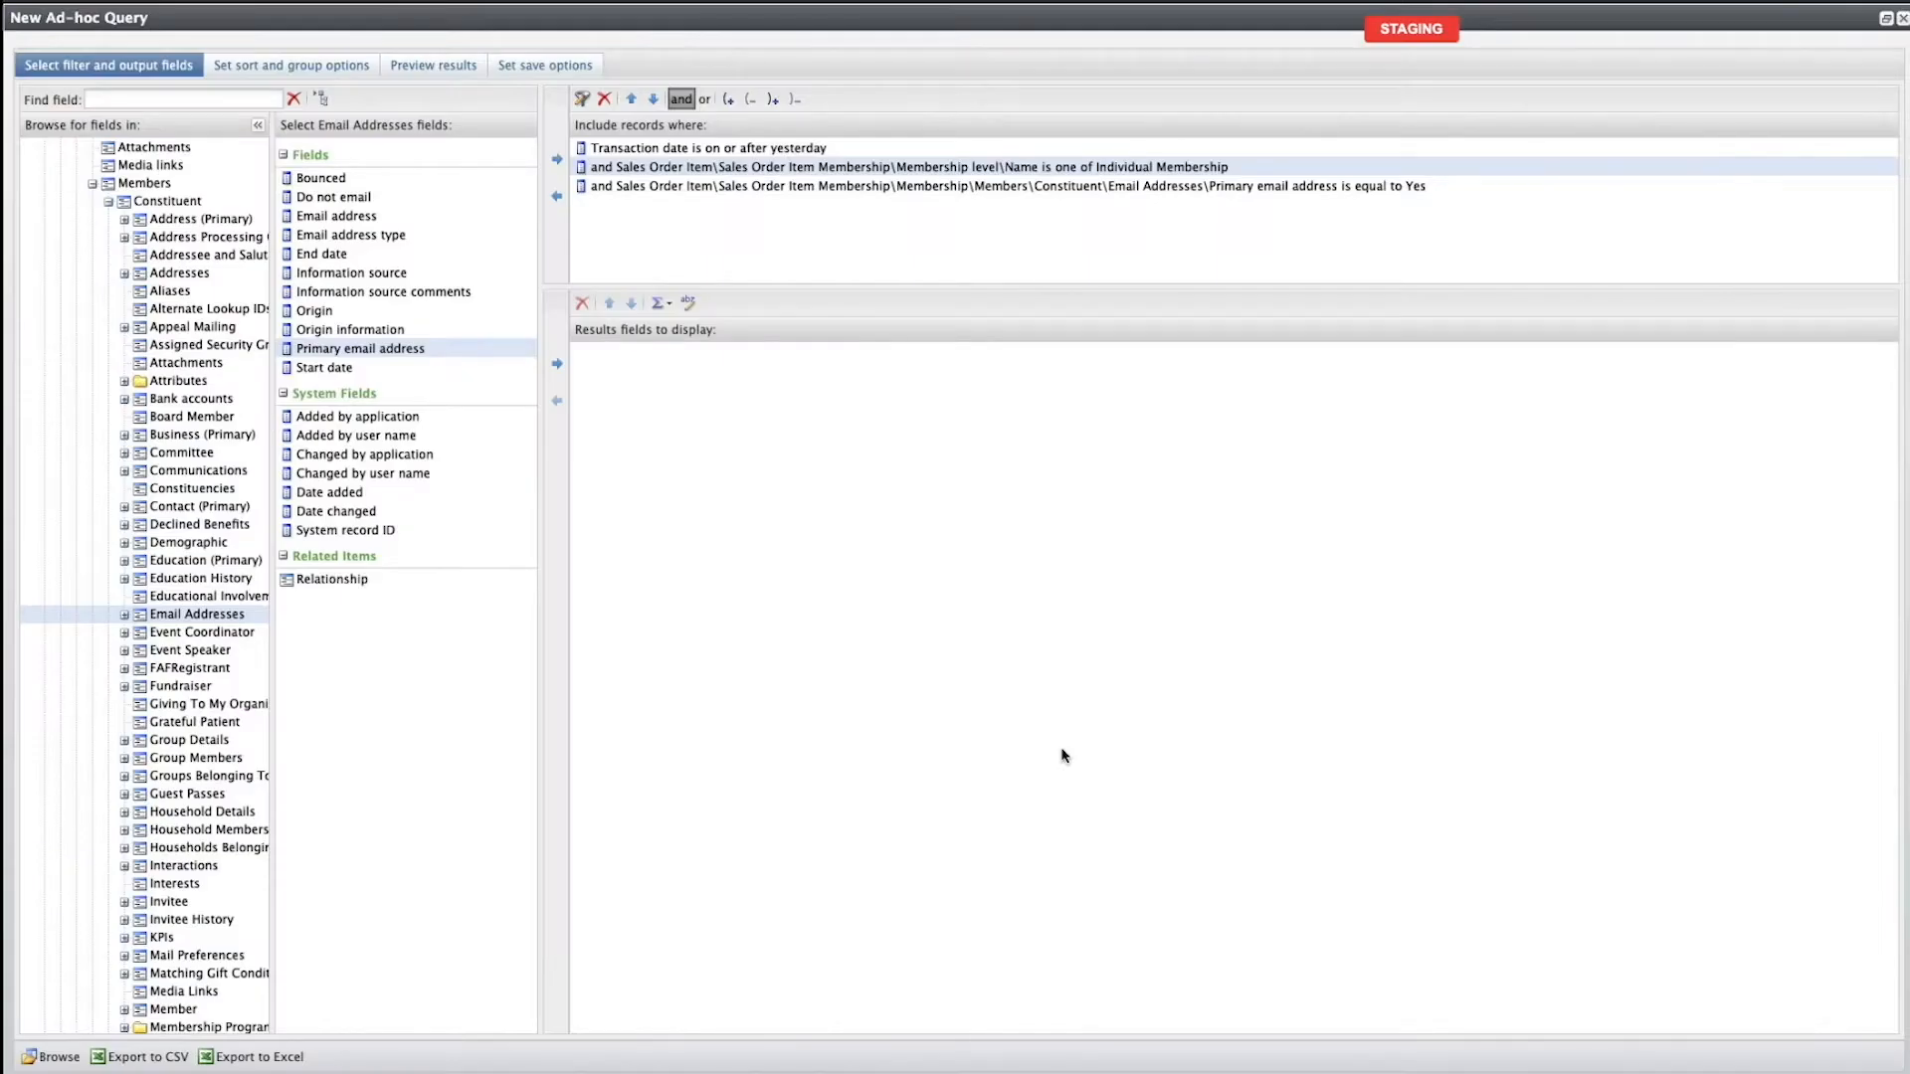
Add a filter for a blank Email address, grouped in parentheses with the primary email address filter and joined by or.
{"action": "left_click", "coordinate": [752, 187]}
{"action": "left_click", "coordinate": [728, 99]}
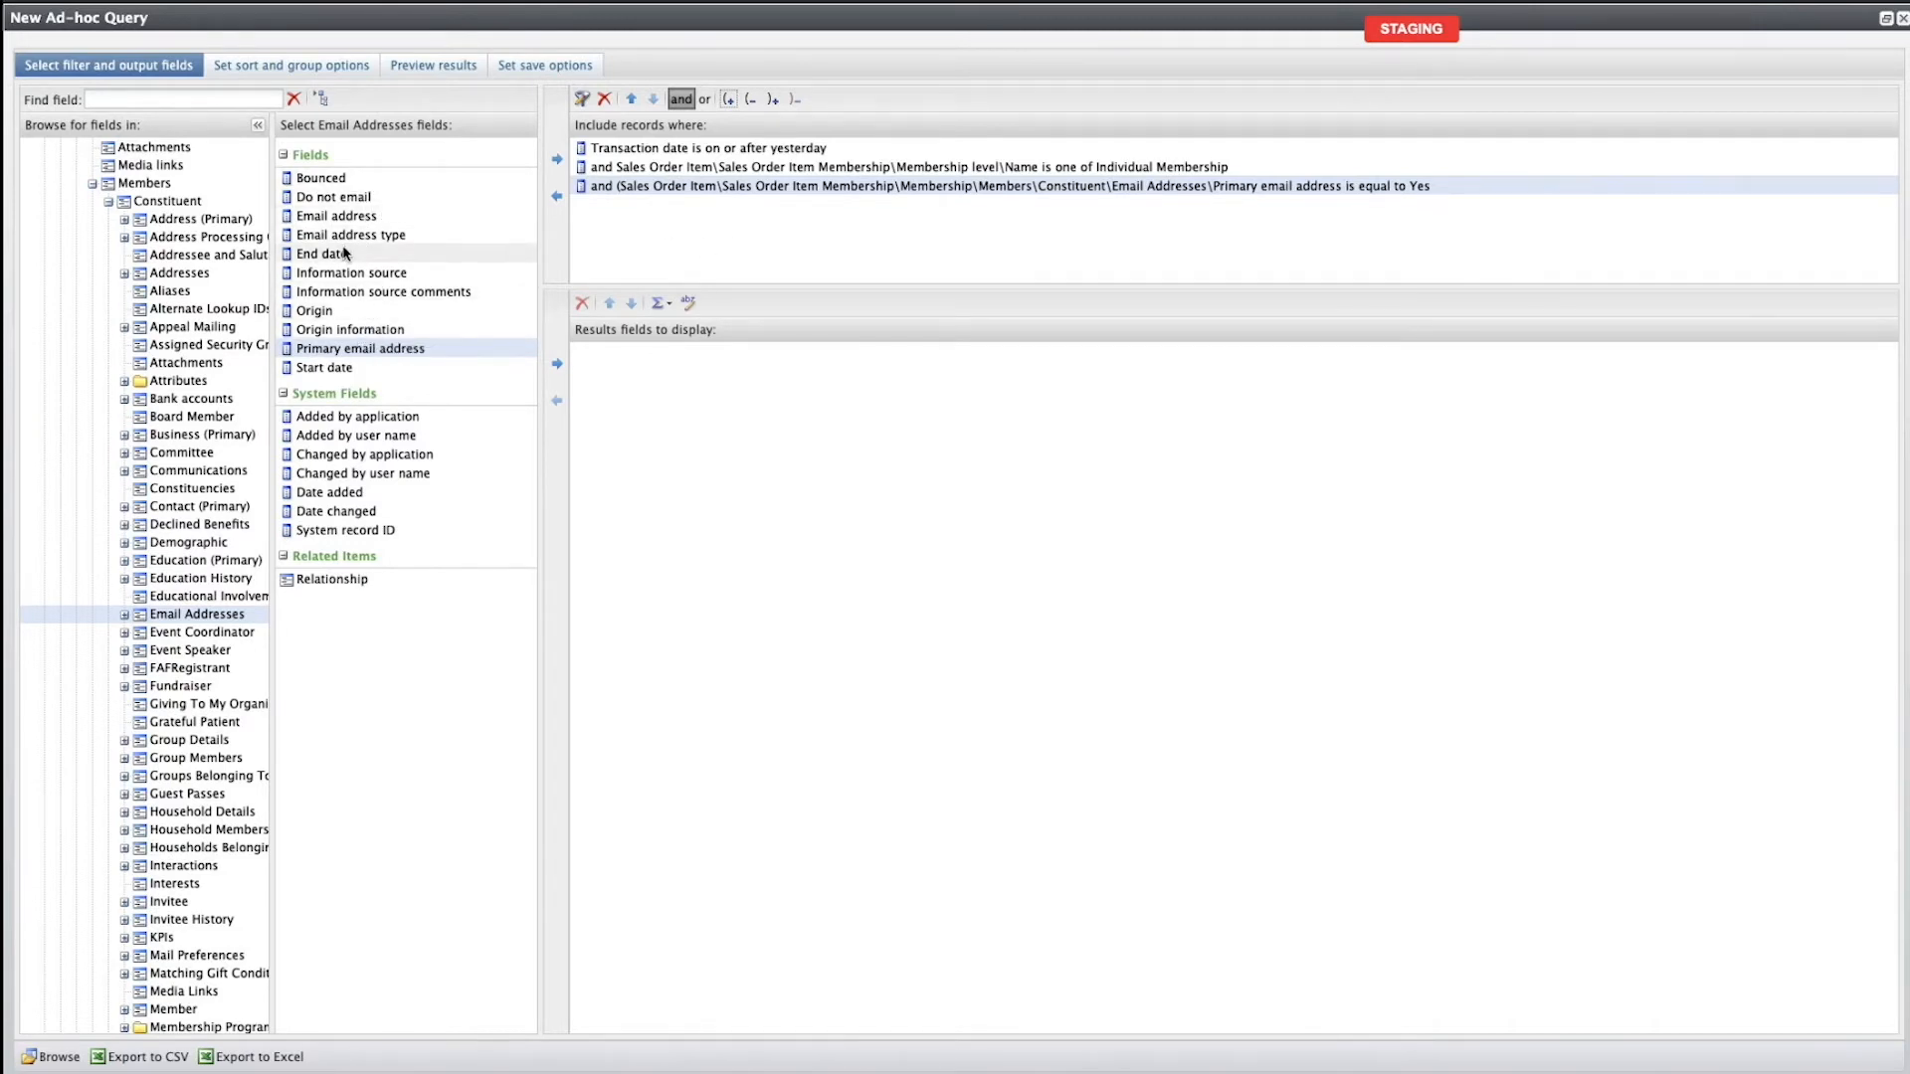
{"action": "left_click", "coordinate": [336, 216]}
{"action": "left_click", "coordinate": [557, 159]}
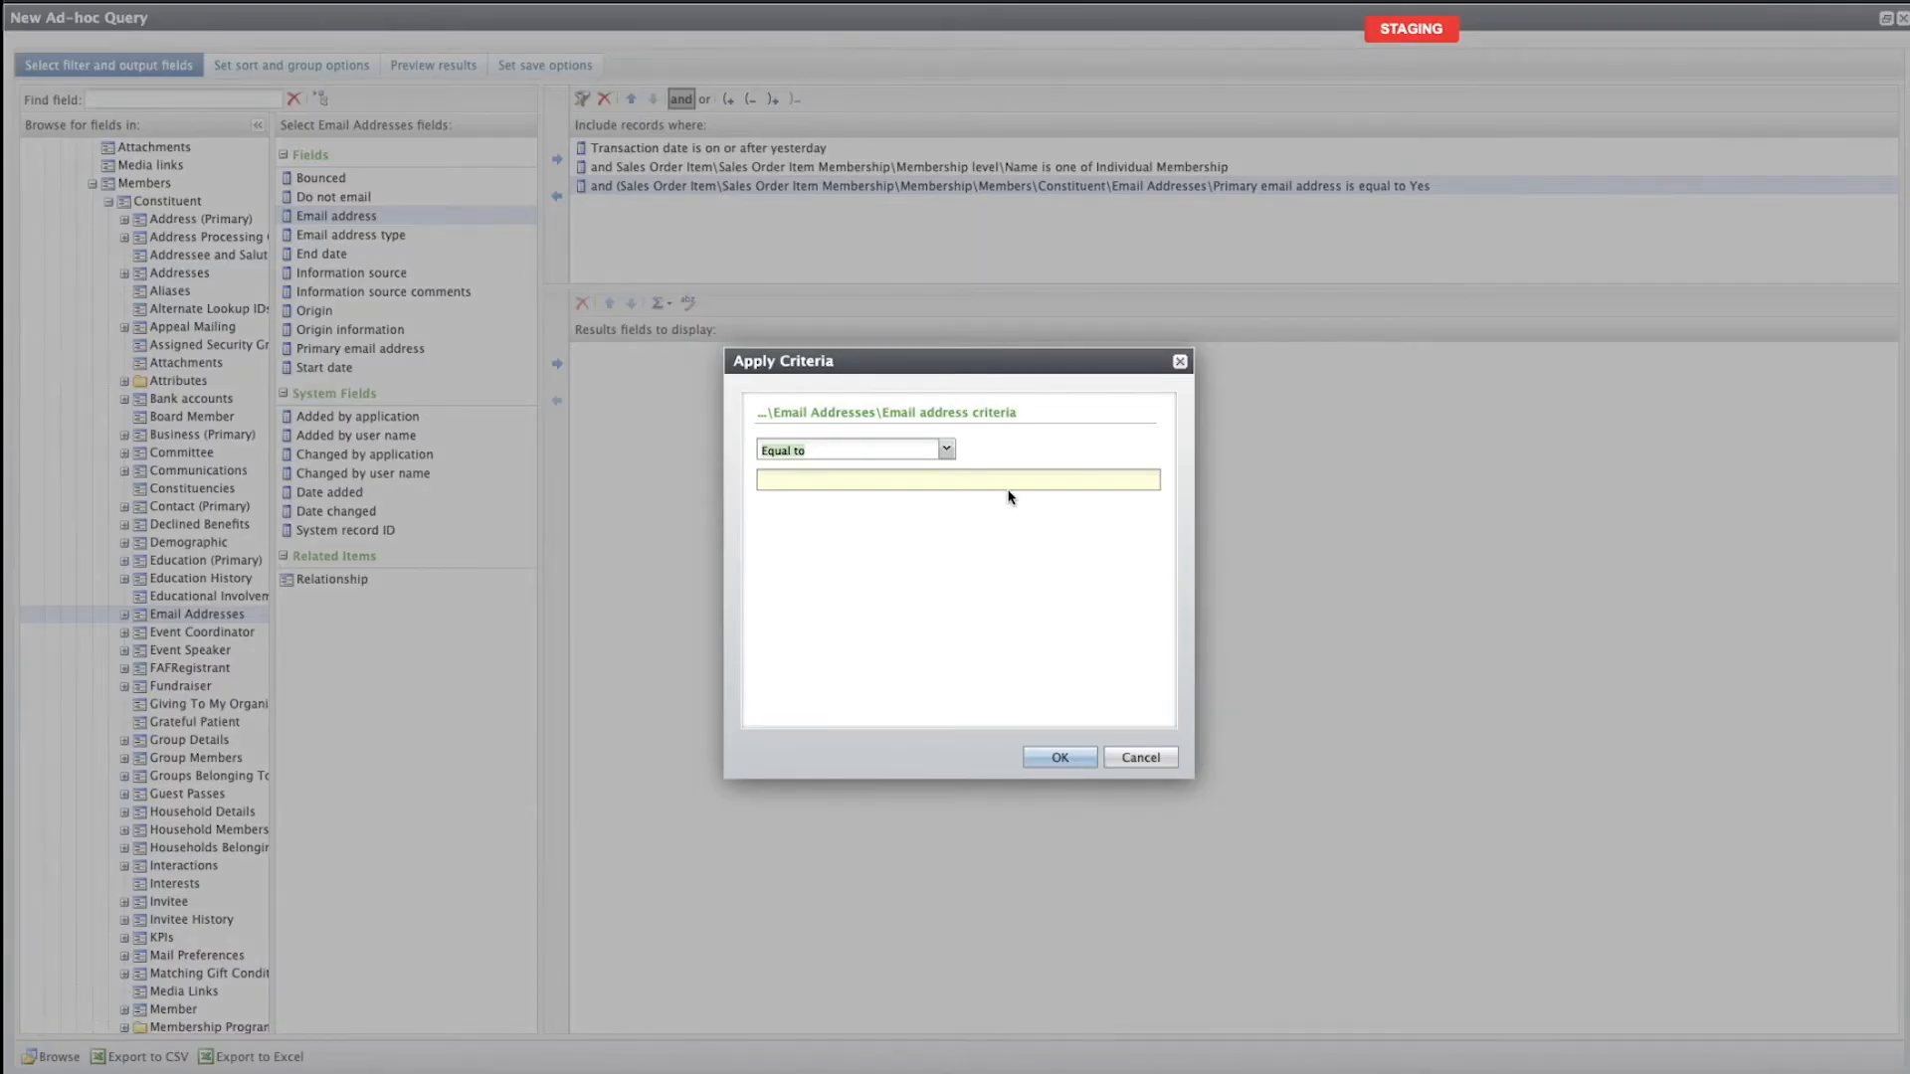
{"action": "left_click", "coordinate": [946, 449]}
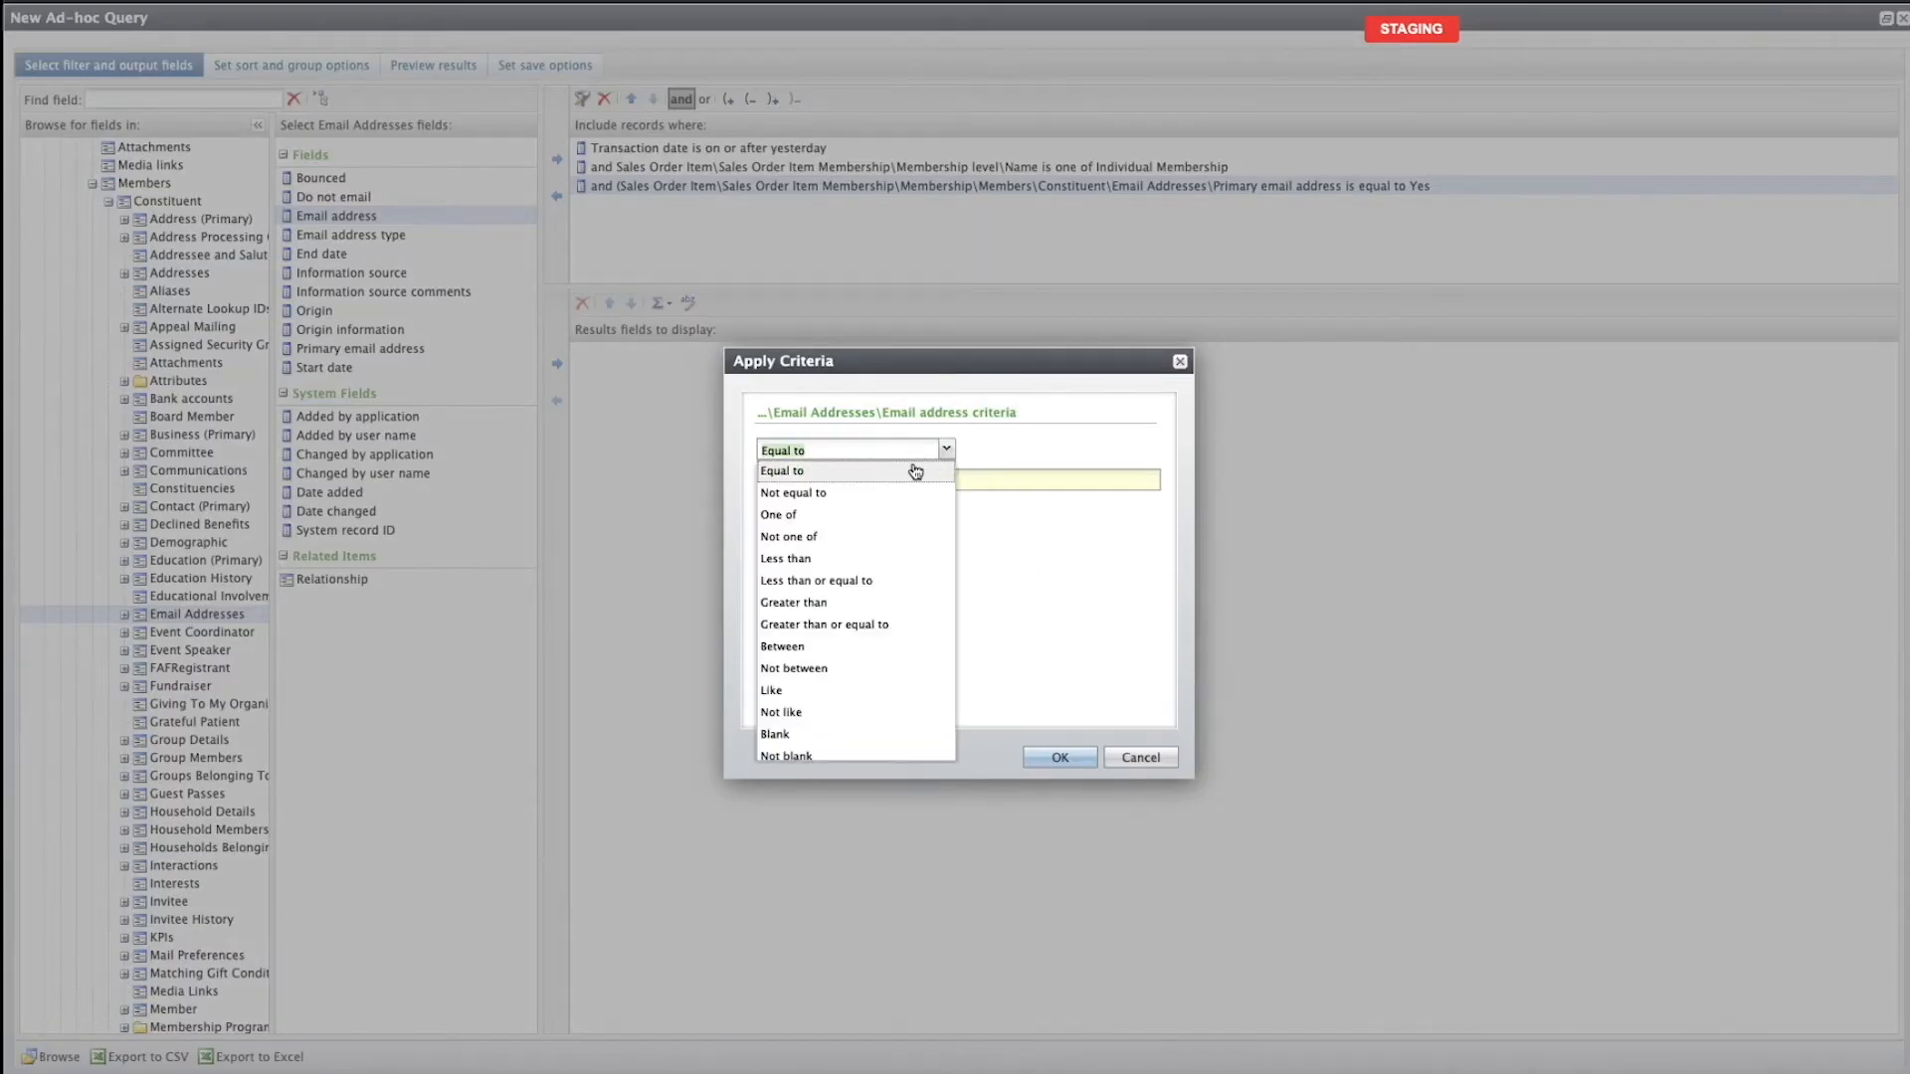
{"action": "left_click", "coordinate": [810, 737]}
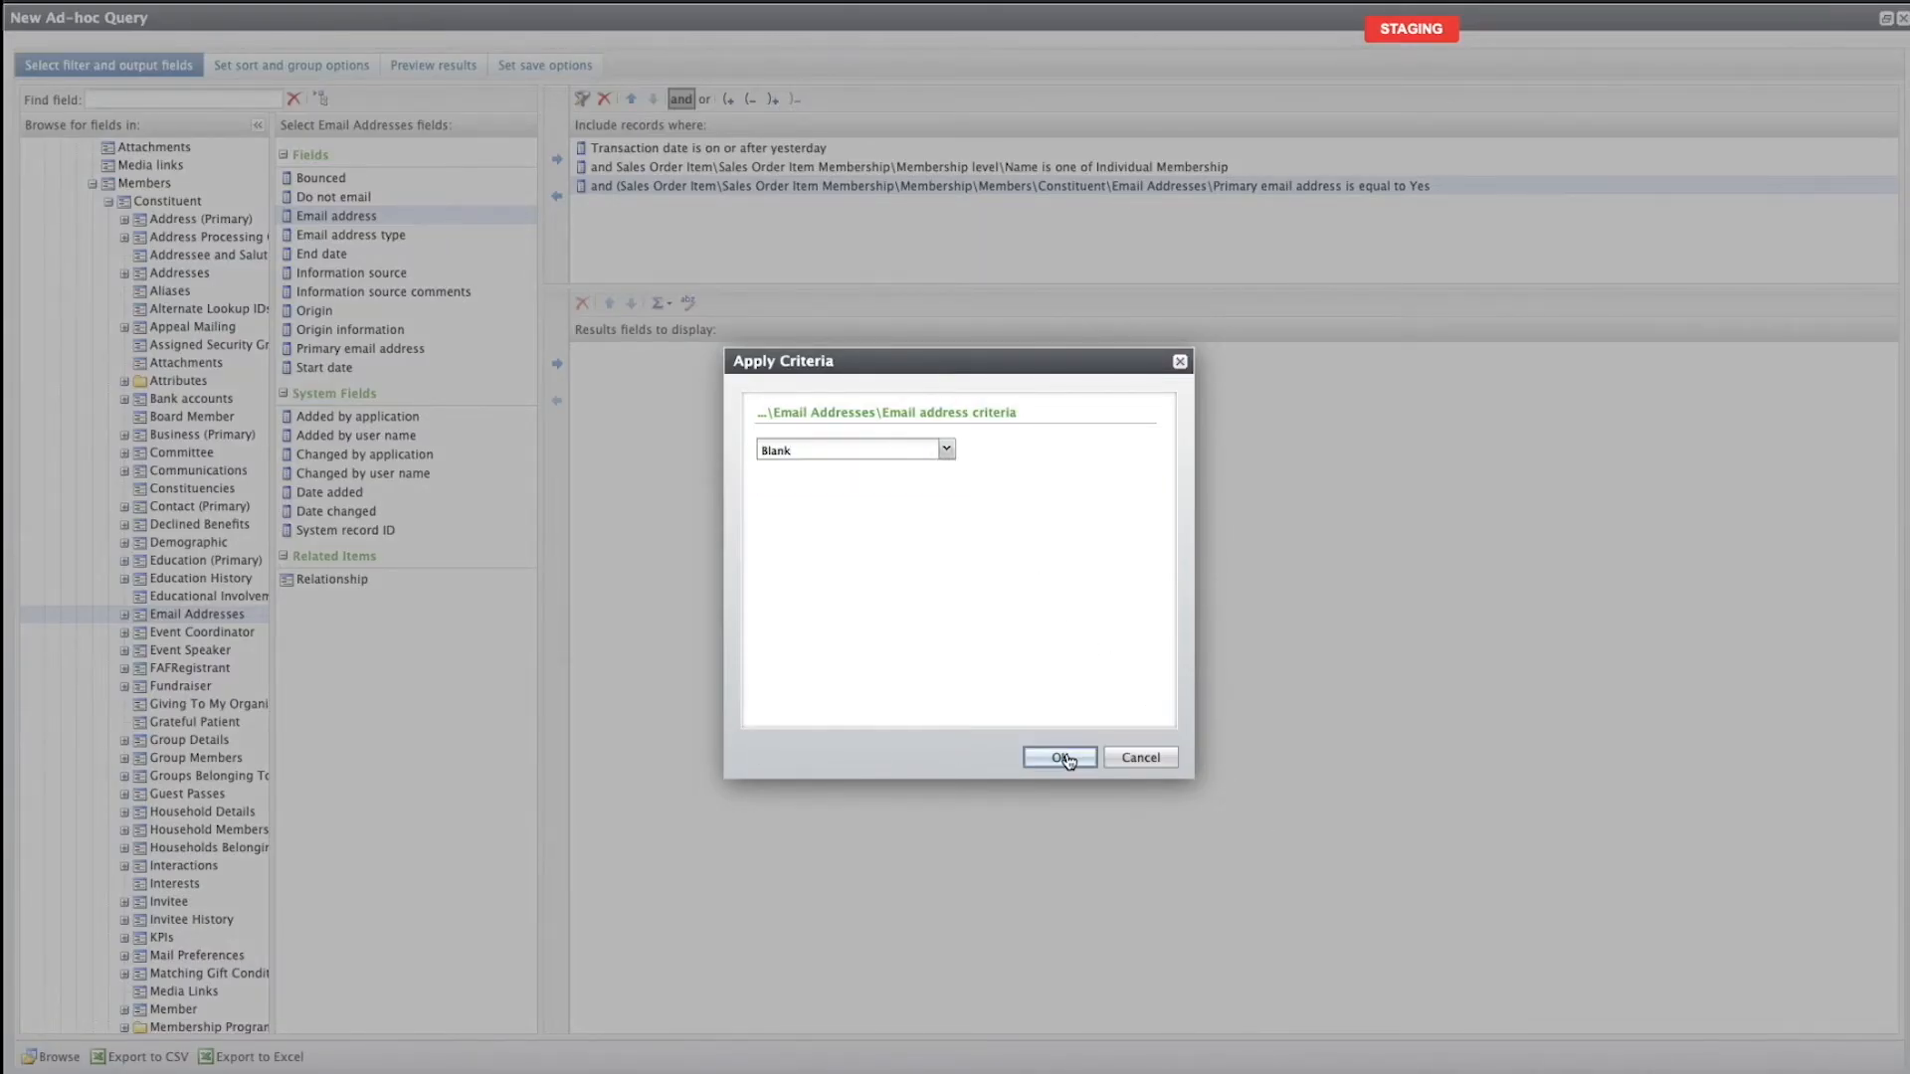
{"action": "left_click", "coordinate": [1060, 757]}
{"action": "left_click", "coordinate": [1284, 205]}
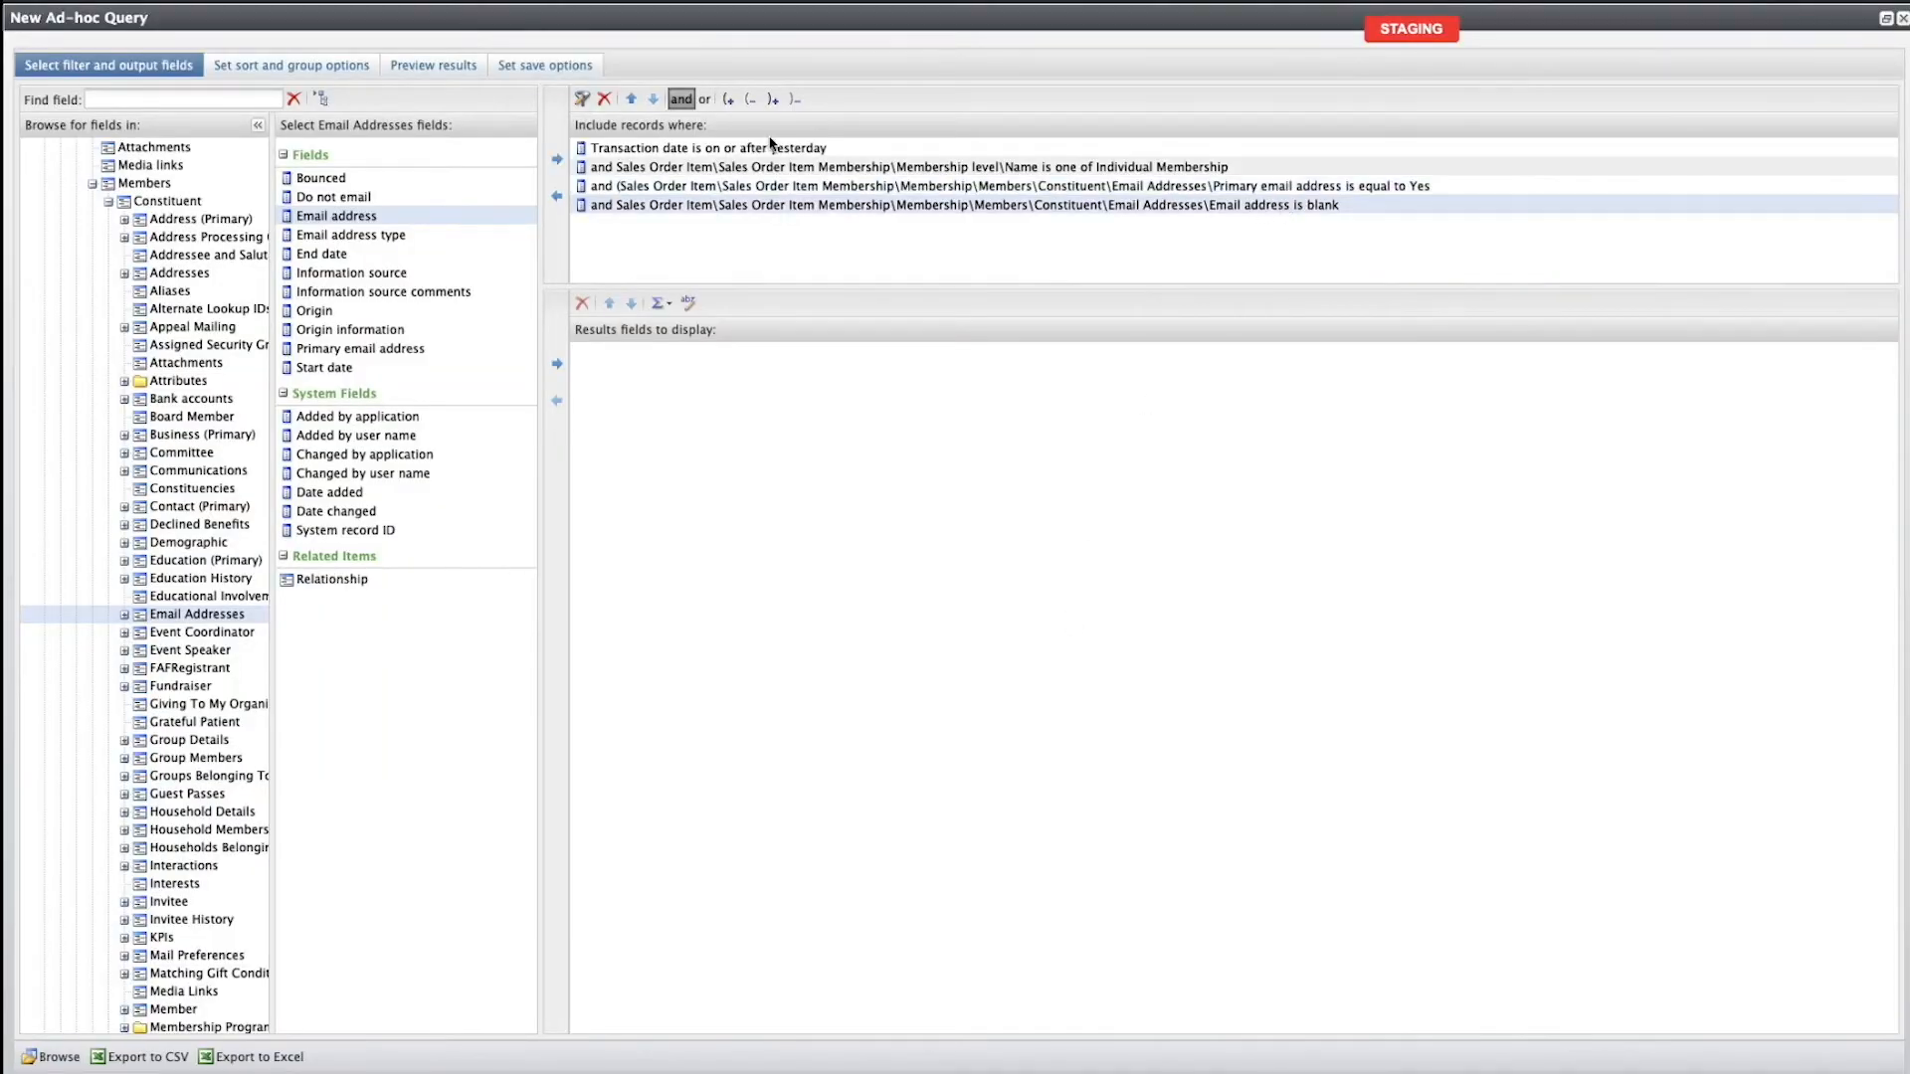
{"action": "left_click", "coordinate": [774, 99]}
{"action": "left_click", "coordinate": [704, 99]}
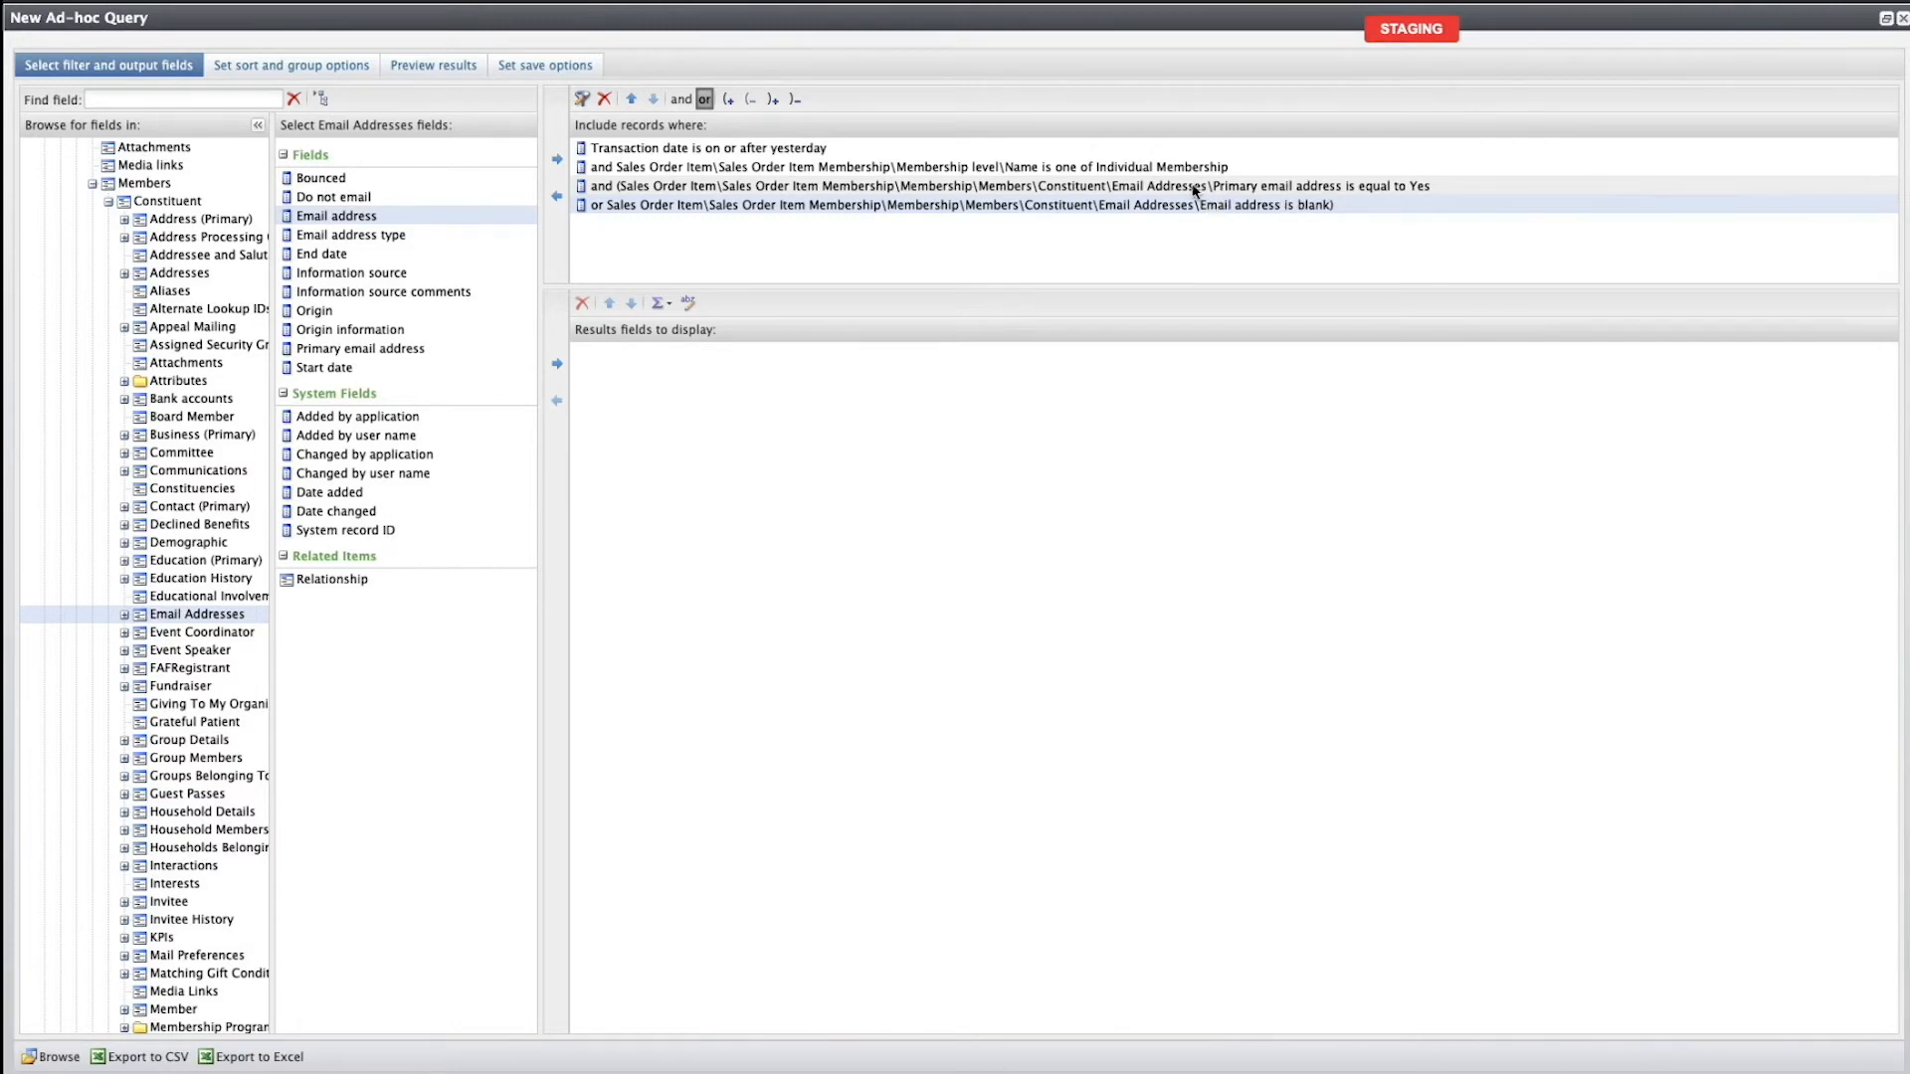
Start a filter on the Type field of the sales order's Notes using the Not one of operator.
{"action": "scroll", "coordinate": [104, 271], "scroll_direction": "up", "scroll_amount": 5}
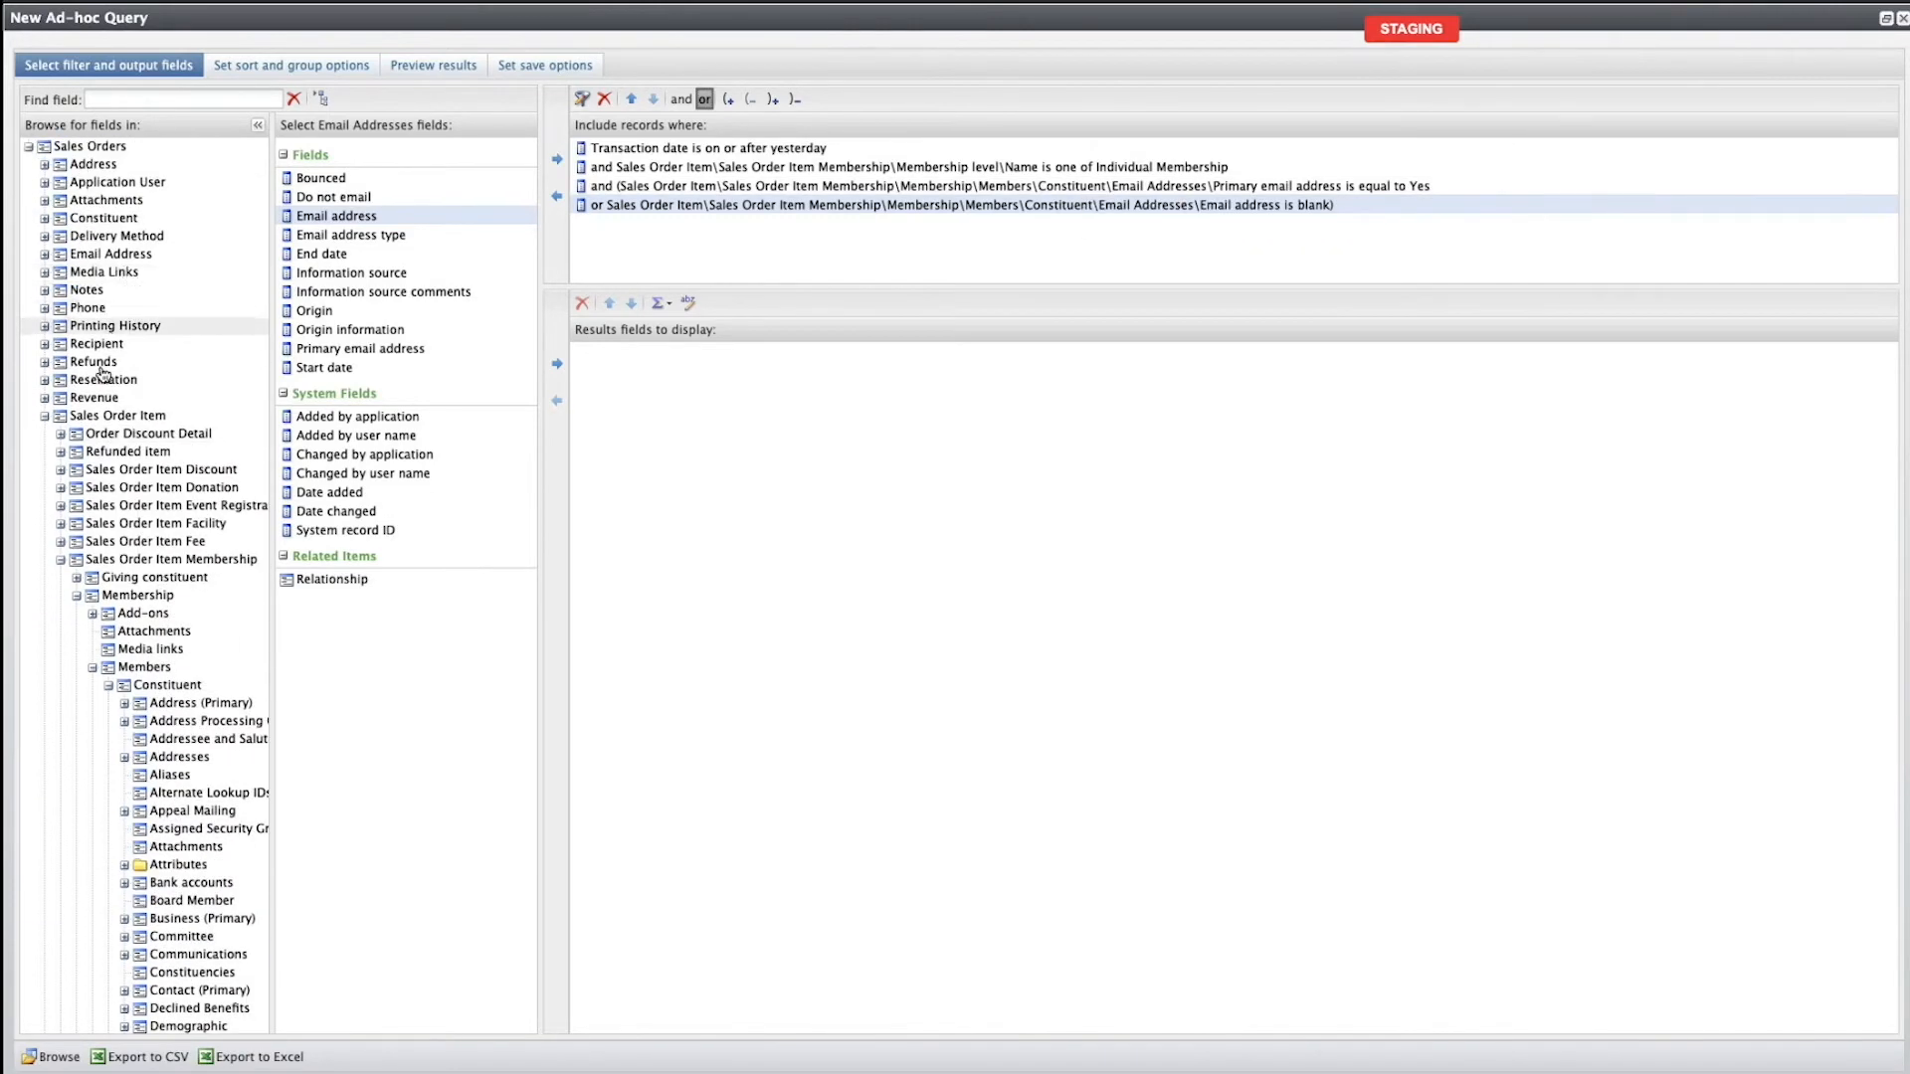
{"action": "left_click", "coordinate": [44, 415]}
{"action": "left_click", "coordinate": [91, 289]}
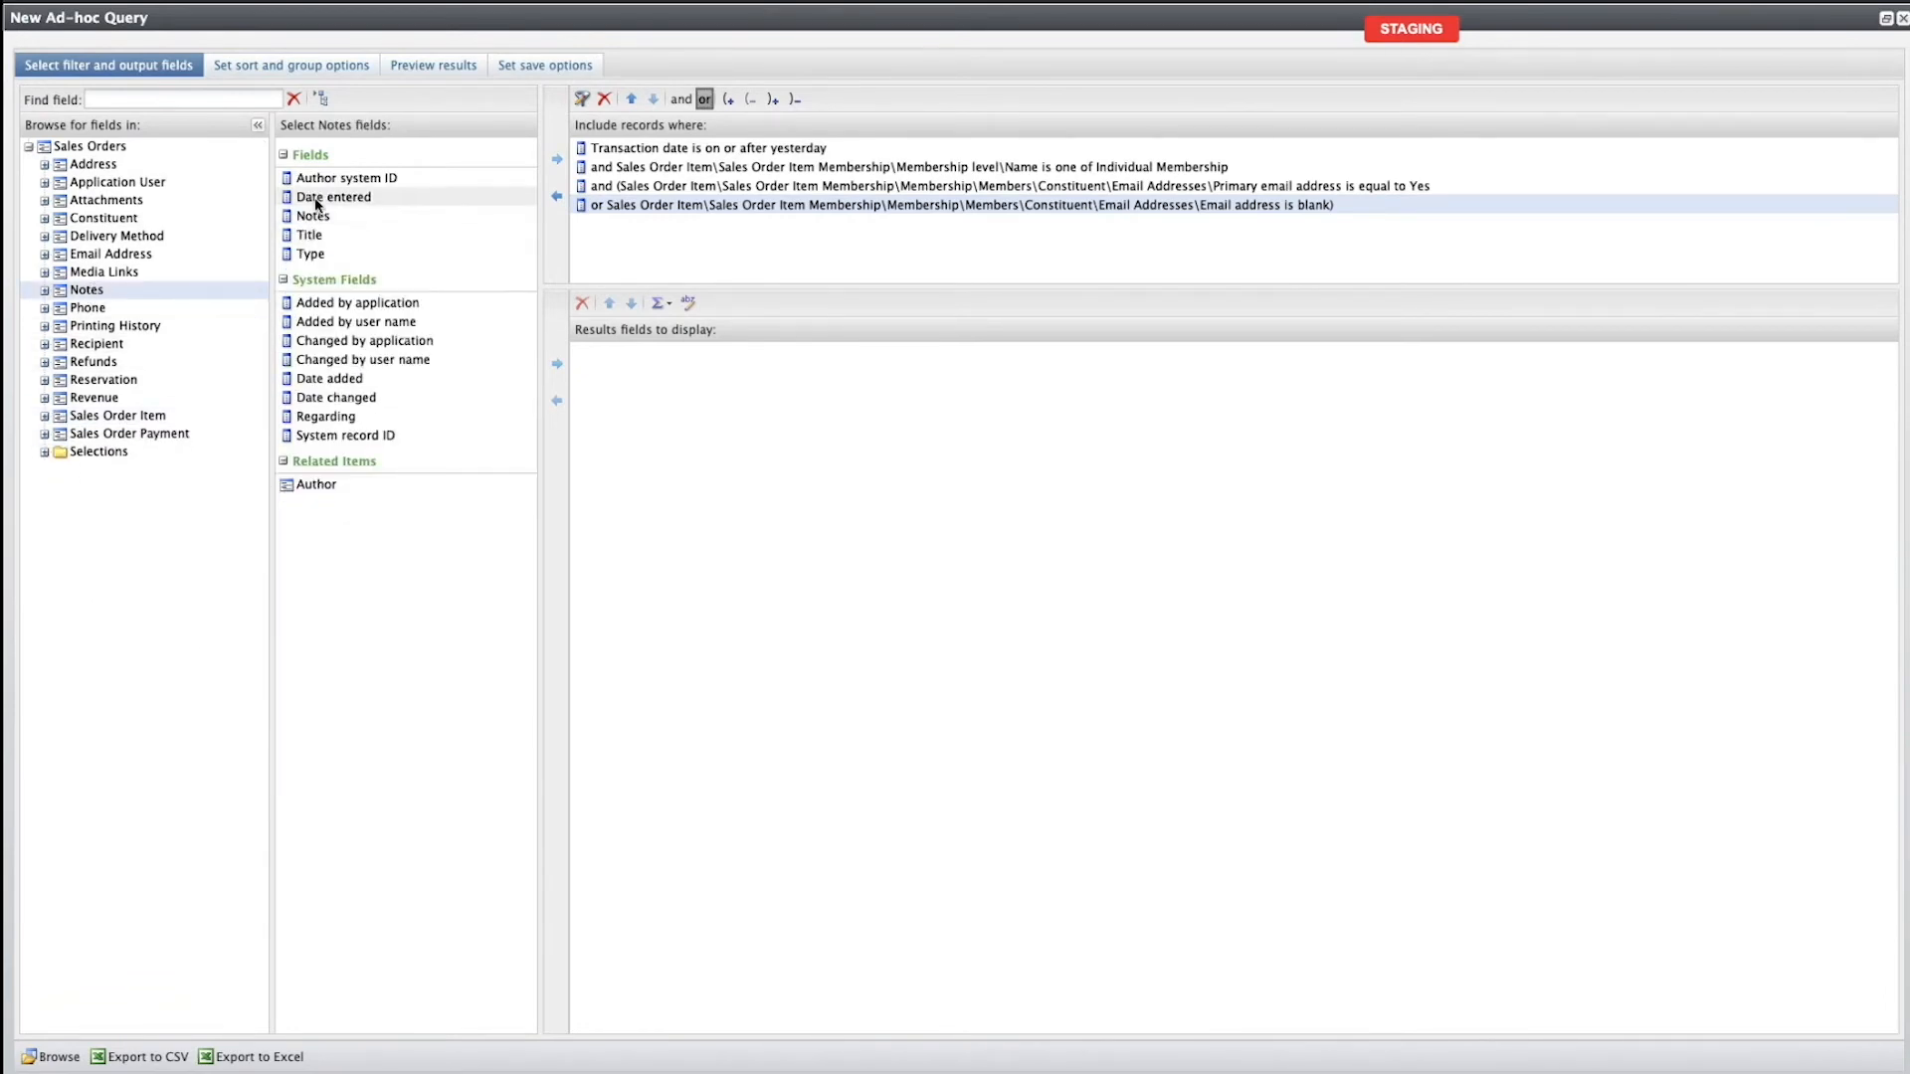
{"action": "left_click", "coordinate": [311, 254]}
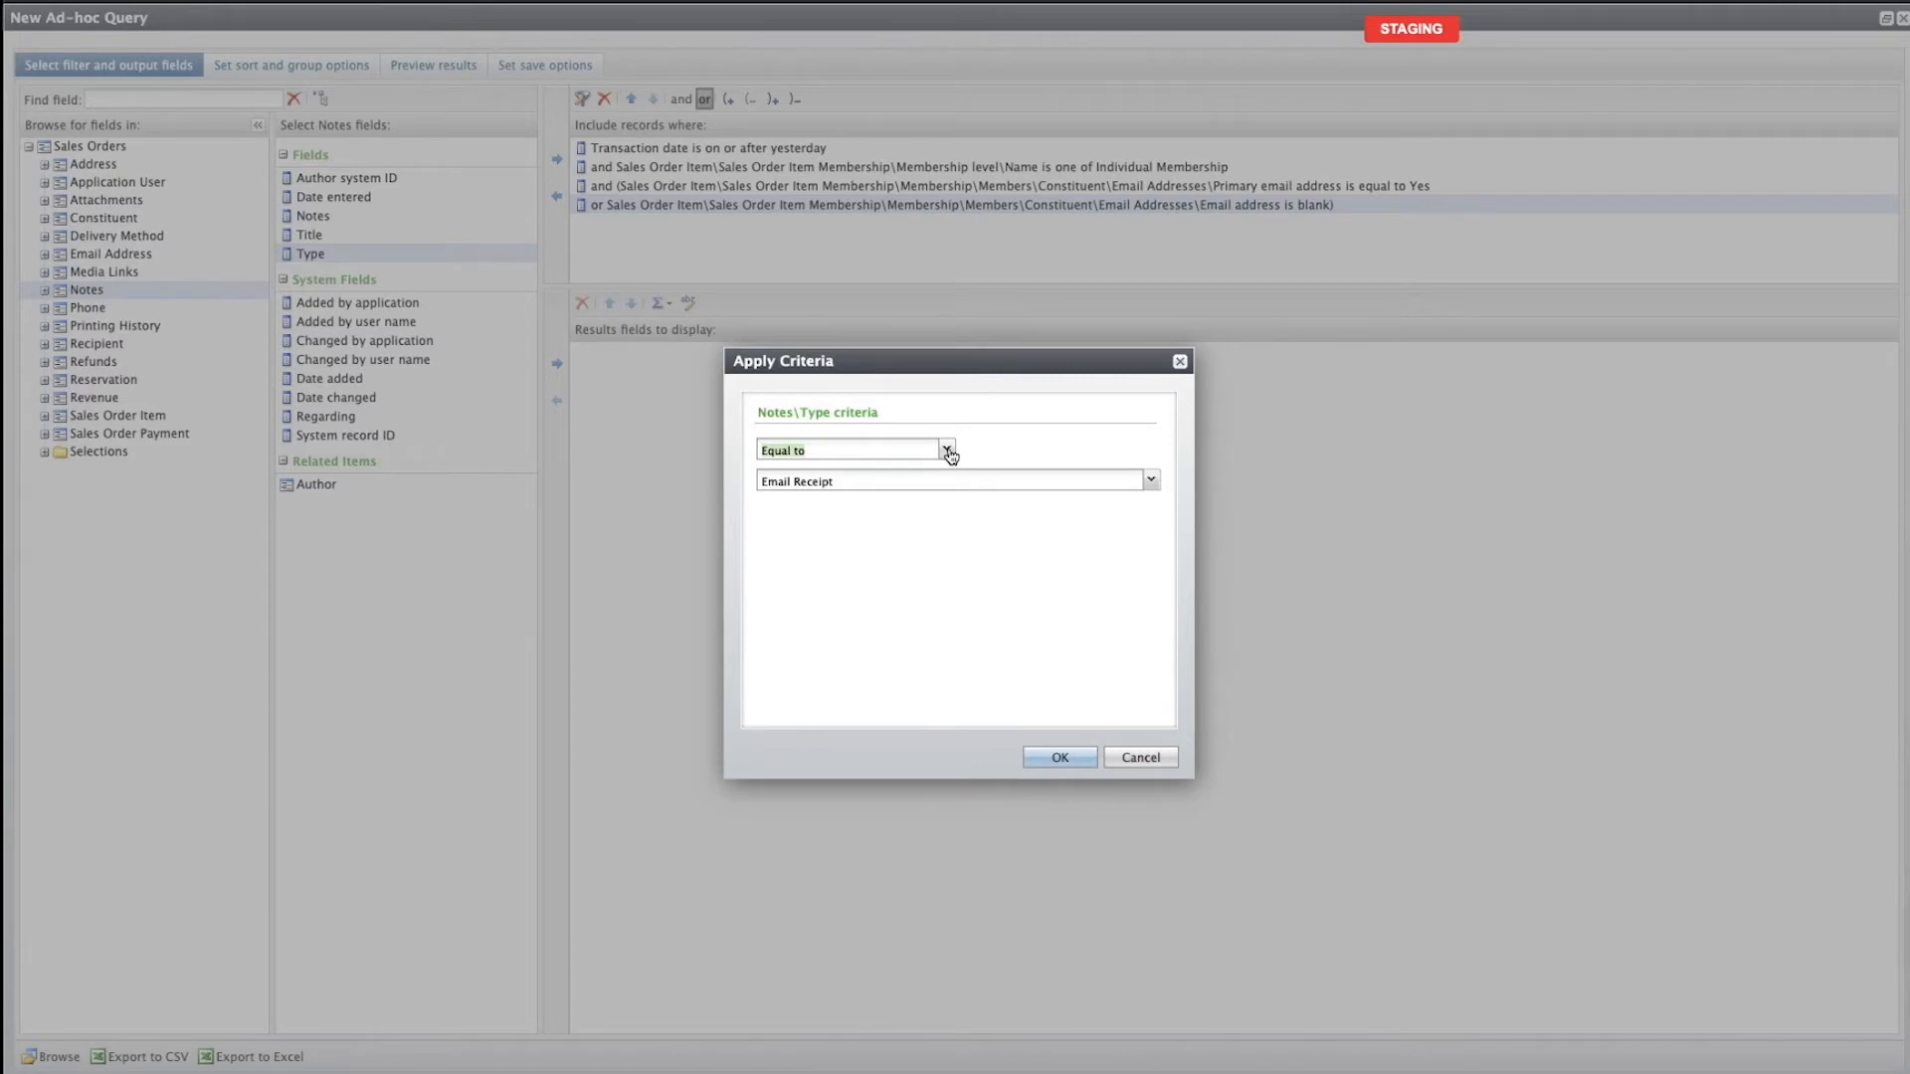
{"action": "left_click", "coordinate": [946, 450]}
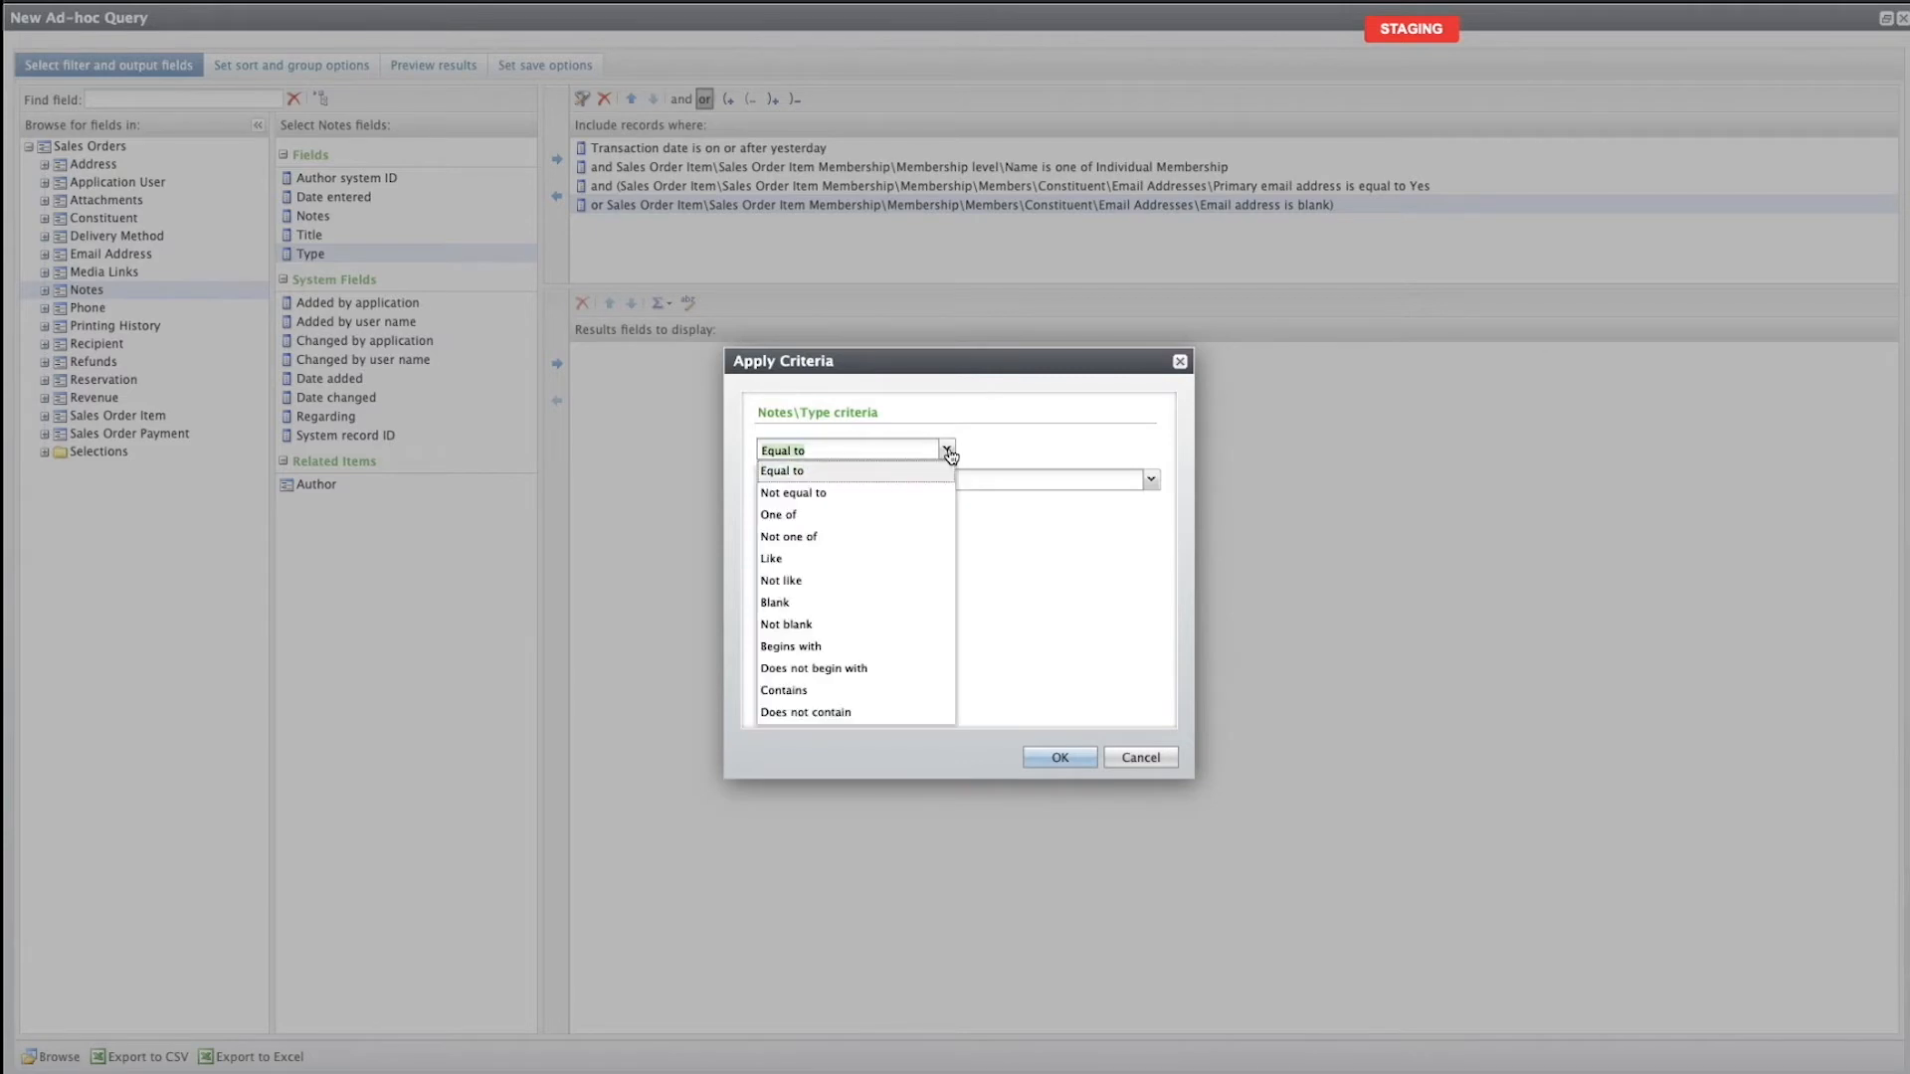
{"action": "left_click", "coordinate": [839, 538]}
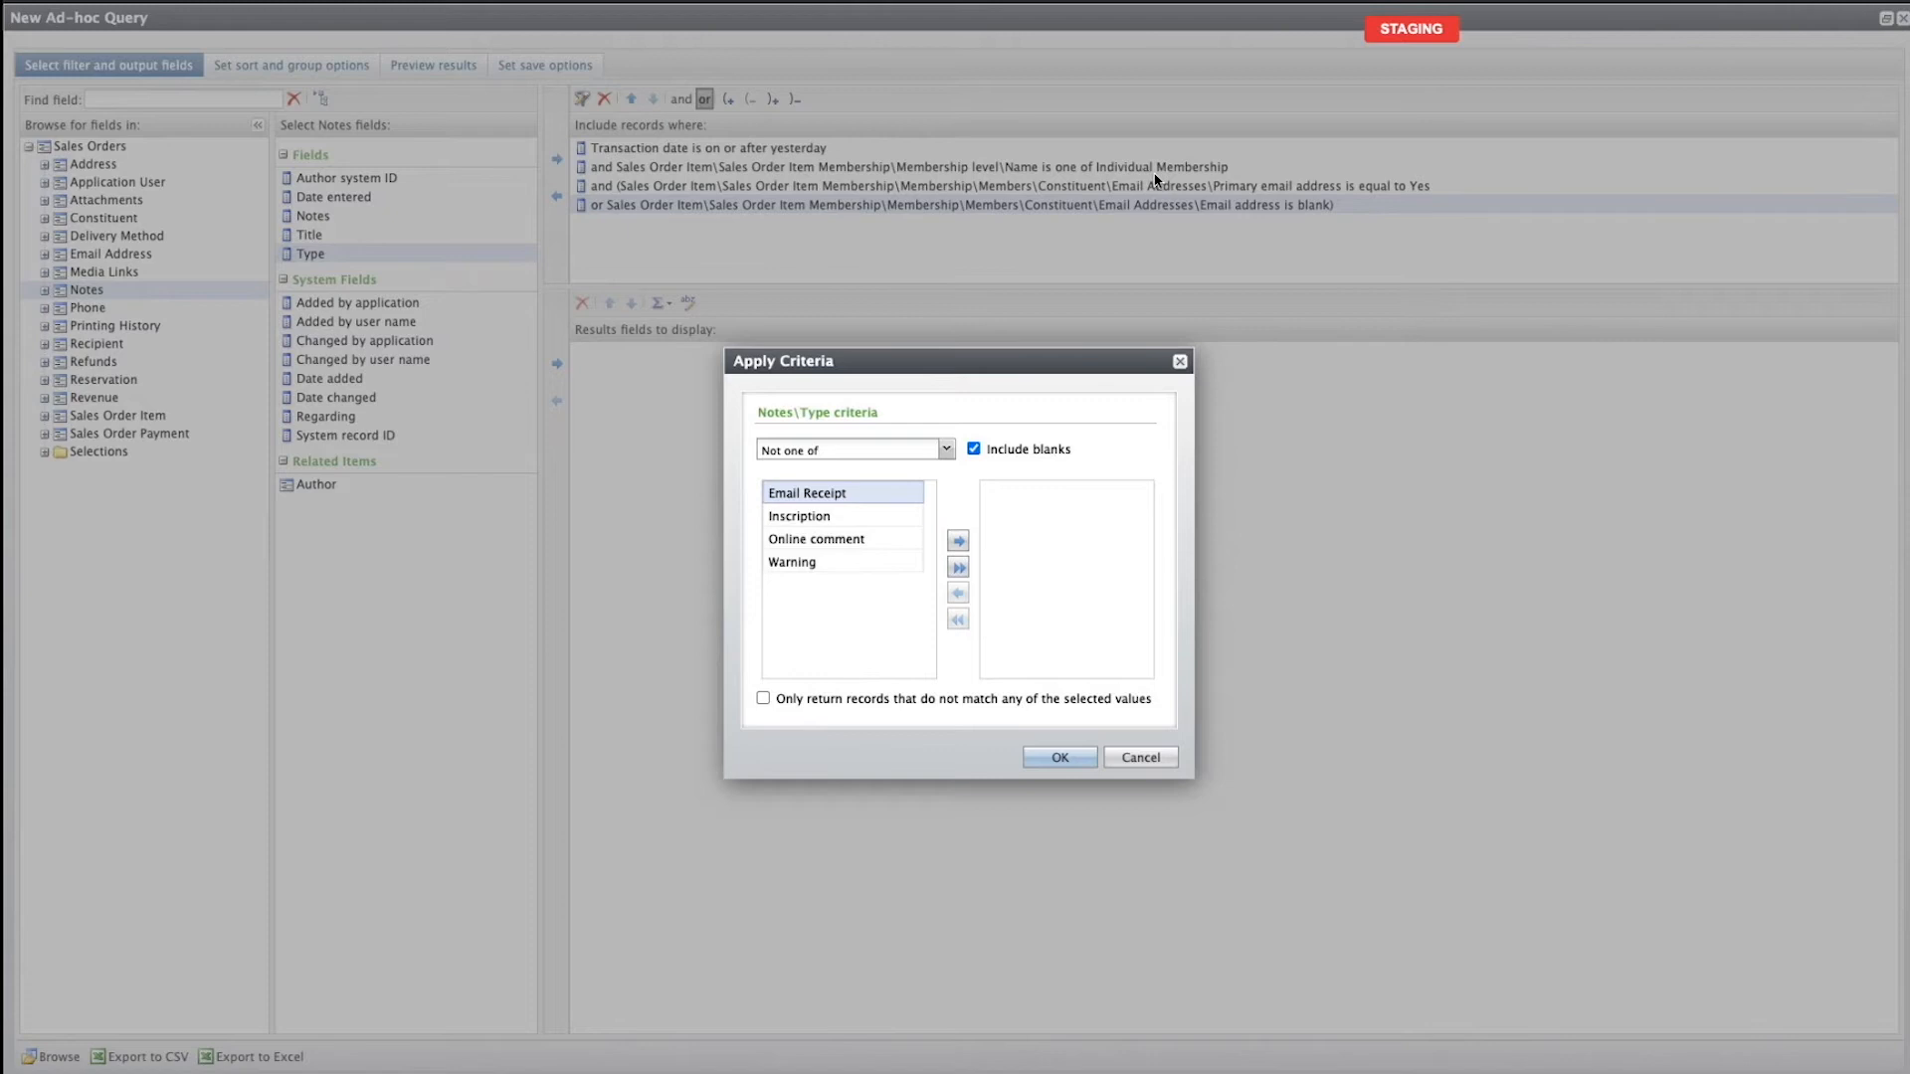
Write "Digital Membership Card - Individual Membership" in a new text editor document, select it and return to the query.
{"action": "key", "text": "super+space"}
{"action": "type", "text": "tex"}
{"action": "key", "text": "Return"}
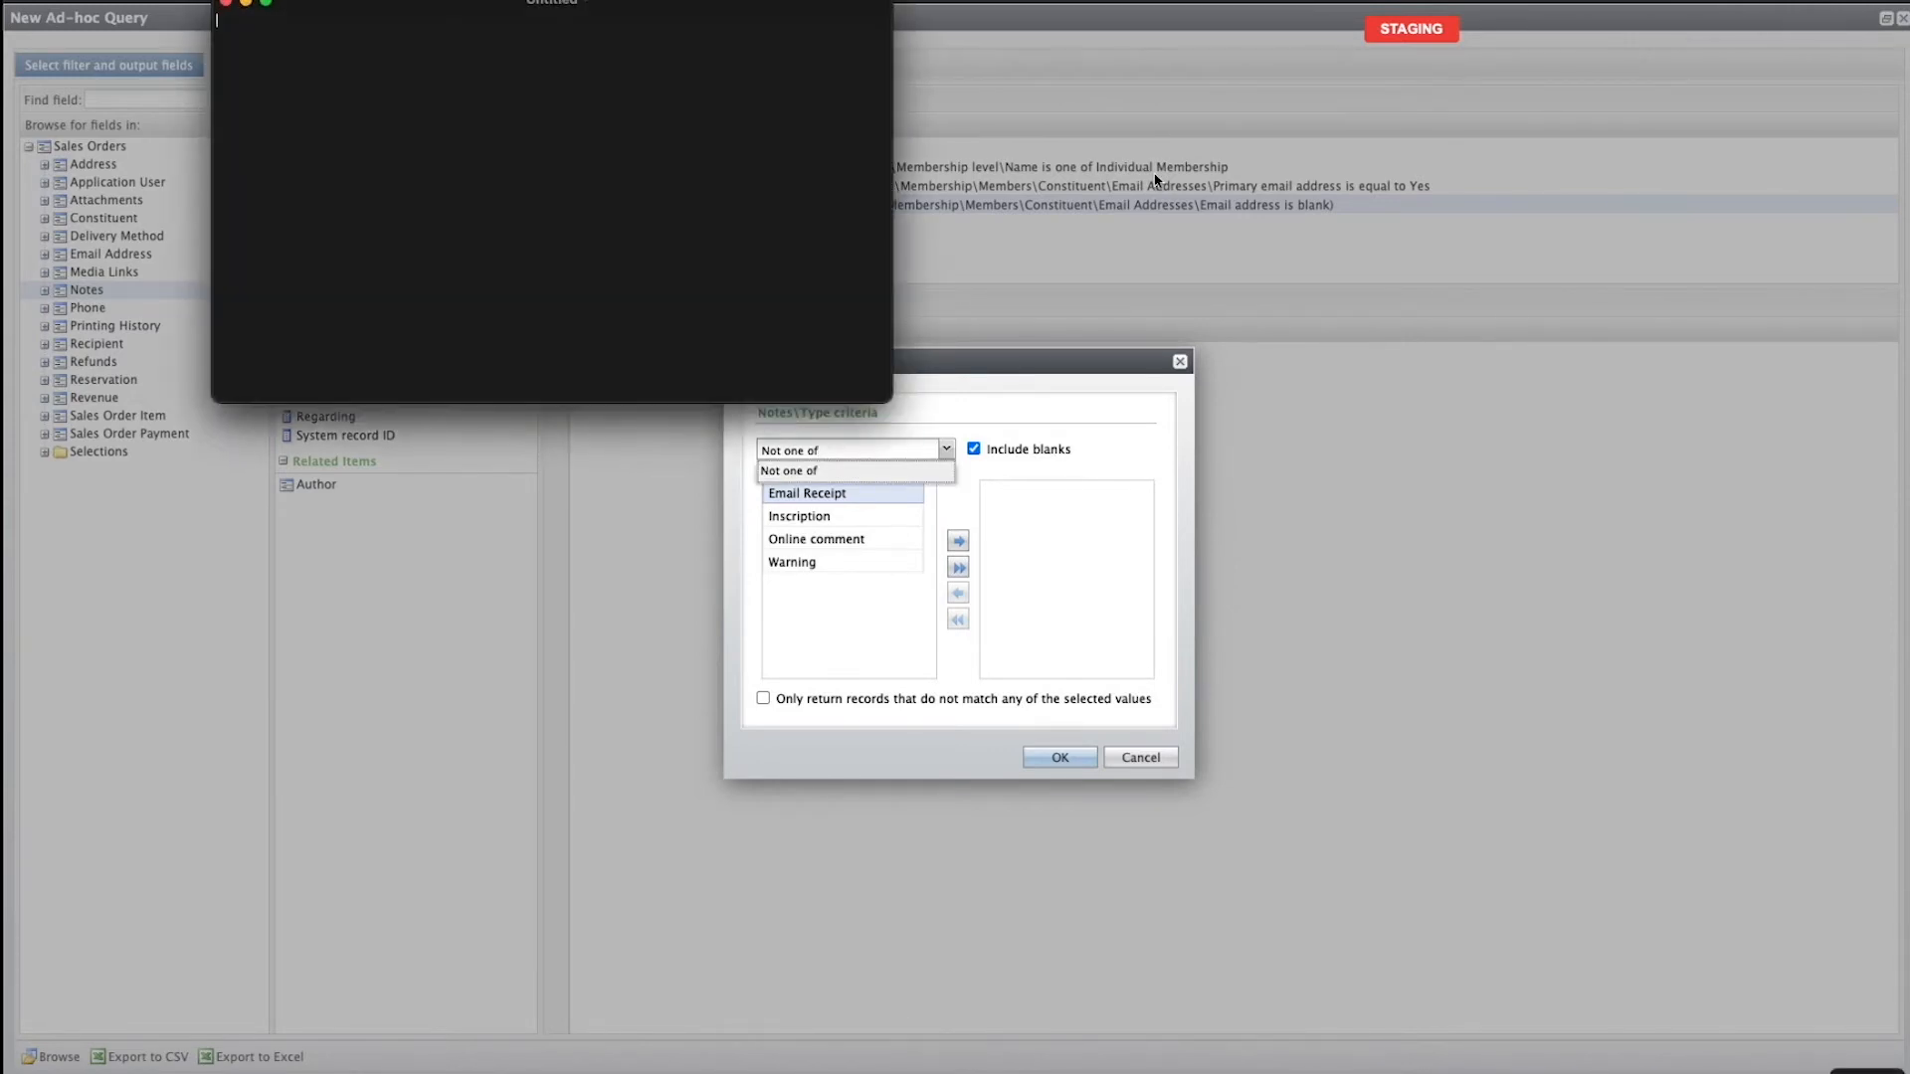
{"action": "type", "text": "I"}
{"action": "type", "text": "Digital Membership"}
{"action": "type", "text": " Card"}
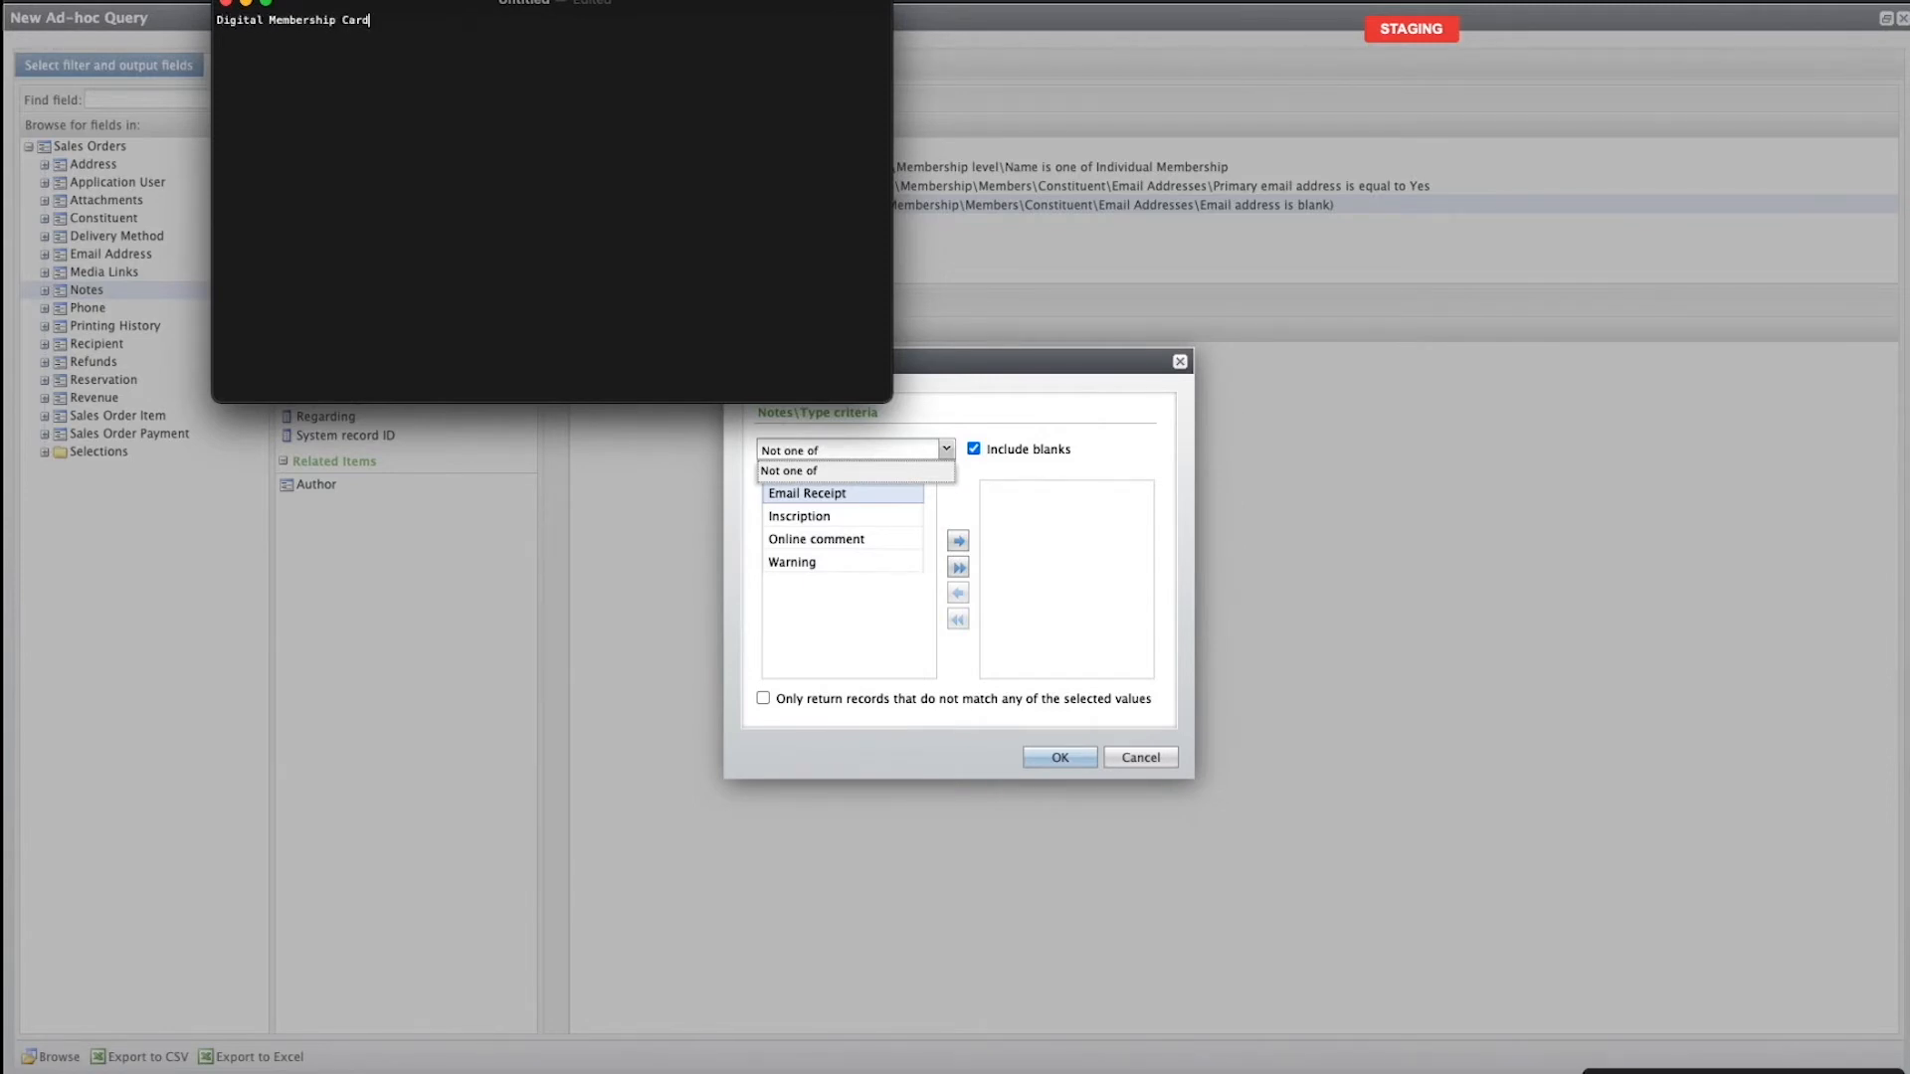
{"action": "type", "text": " - Individual Membership"}
{"action": "key", "text": "super+a"}
{"action": "key", "text": "super+Tab"}
{"action": "key", "text": "super+Tab"}
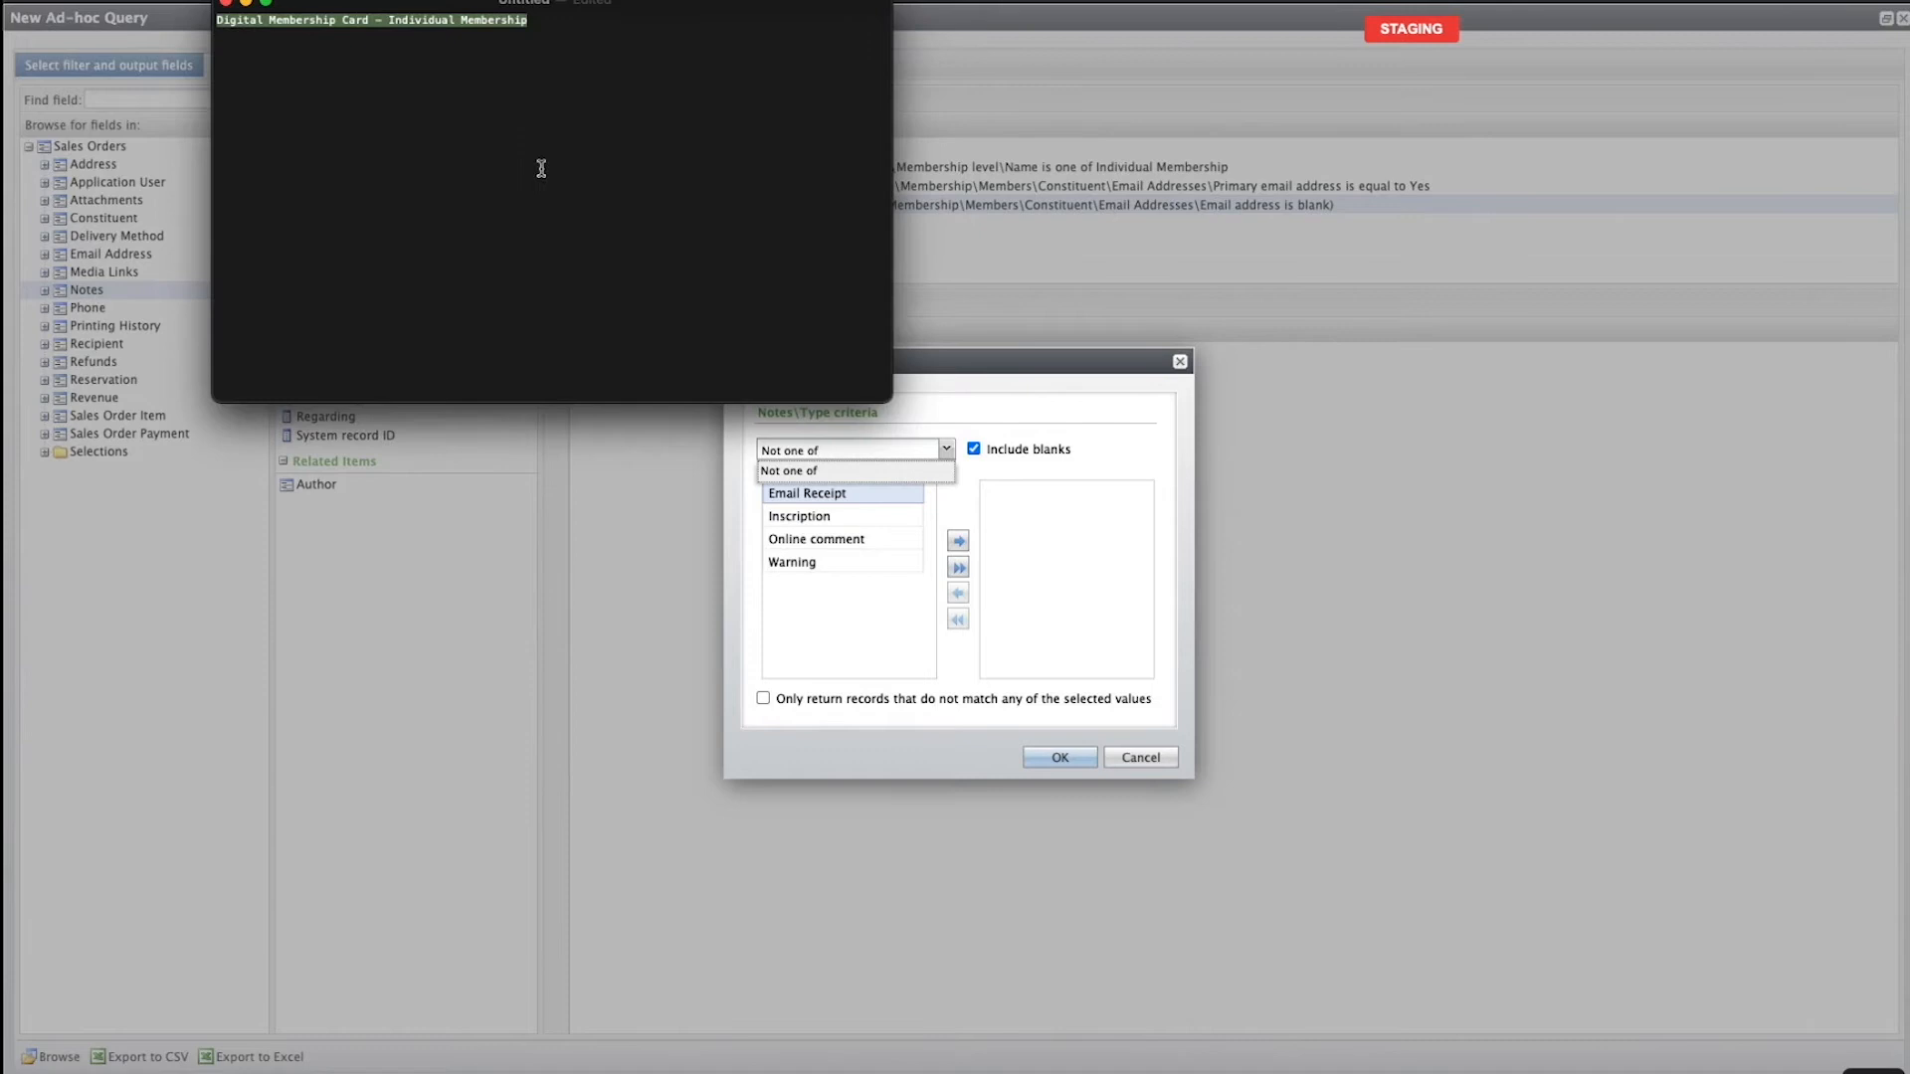
{"action": "key", "text": "super+Tab"}
Exclude the Email Receipt note type, returning only records that do not match any of the selected values, and apply the filter.
{"action": "left_click", "coordinate": [816, 497]}
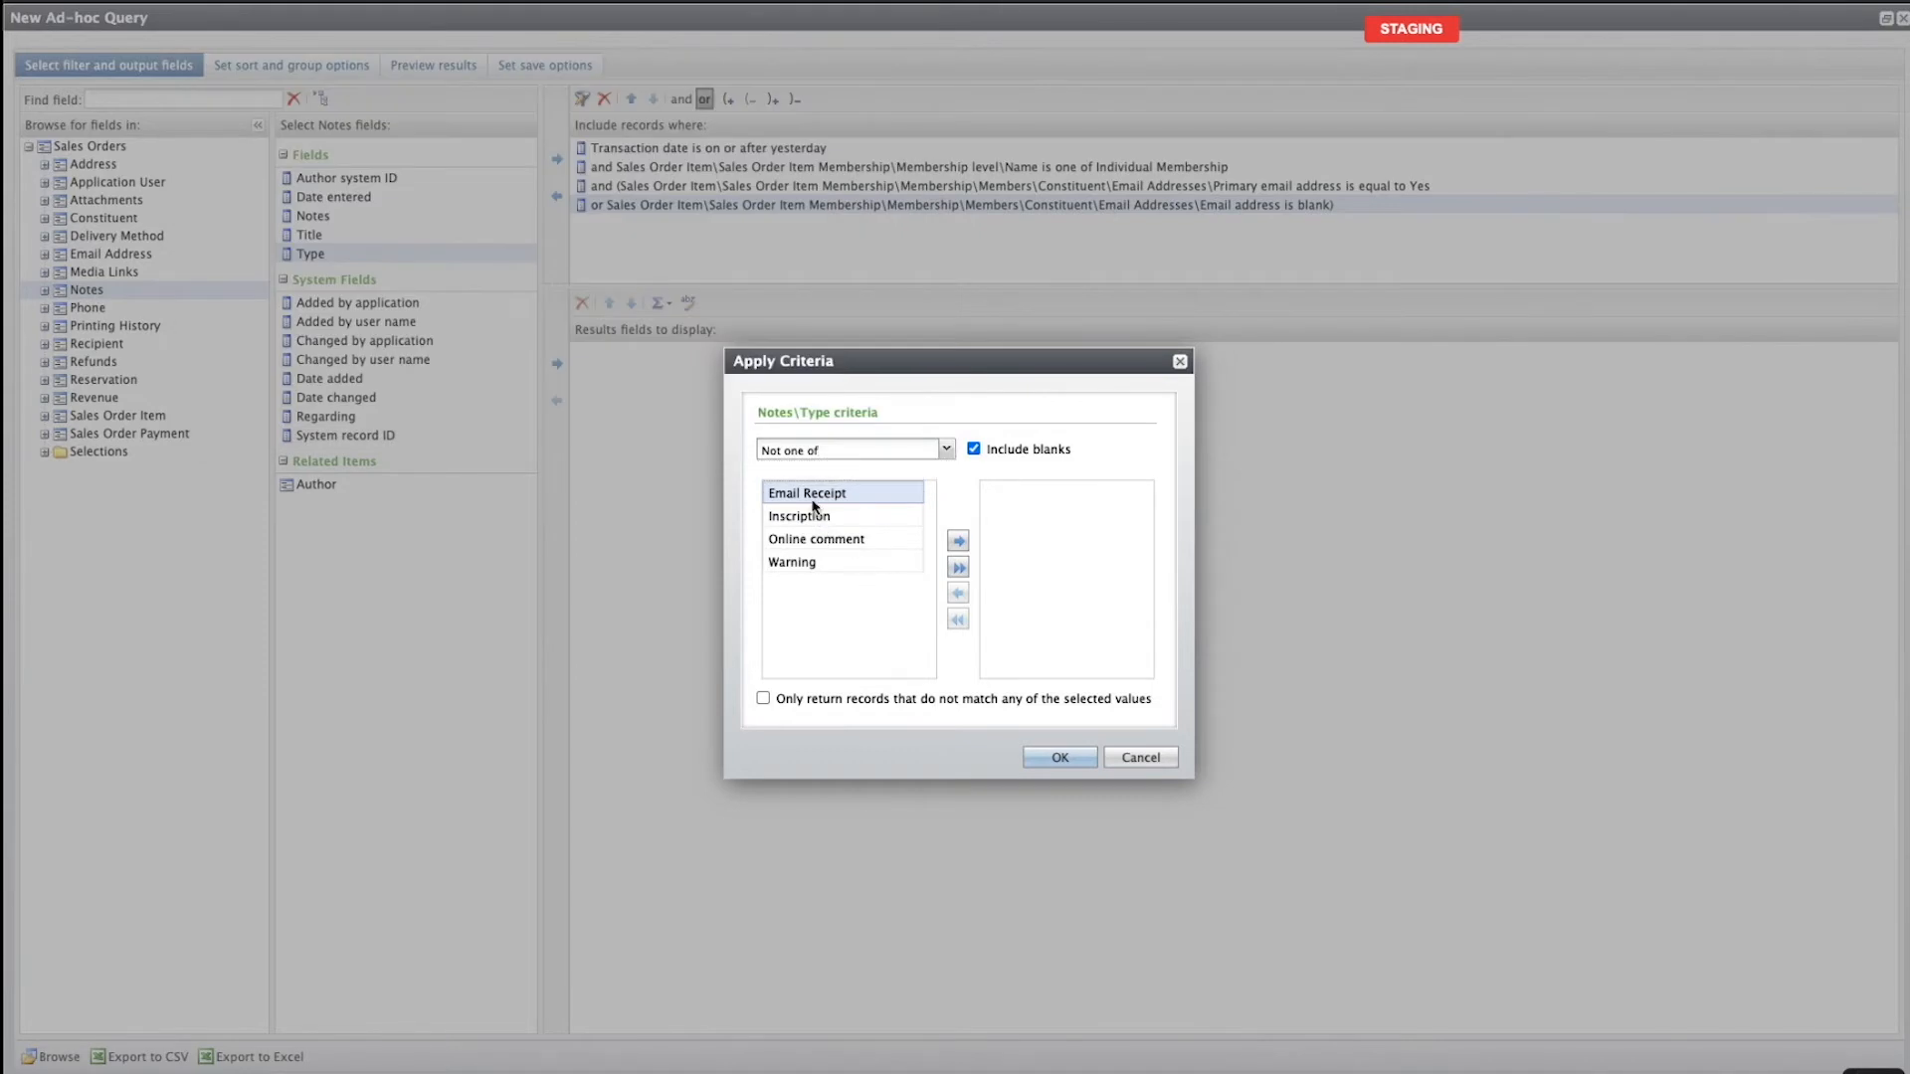
{"action": "left_click", "coordinate": [958, 540]}
{"action": "left_click", "coordinate": [763, 698]}
{"action": "left_click", "coordinate": [1059, 757]}
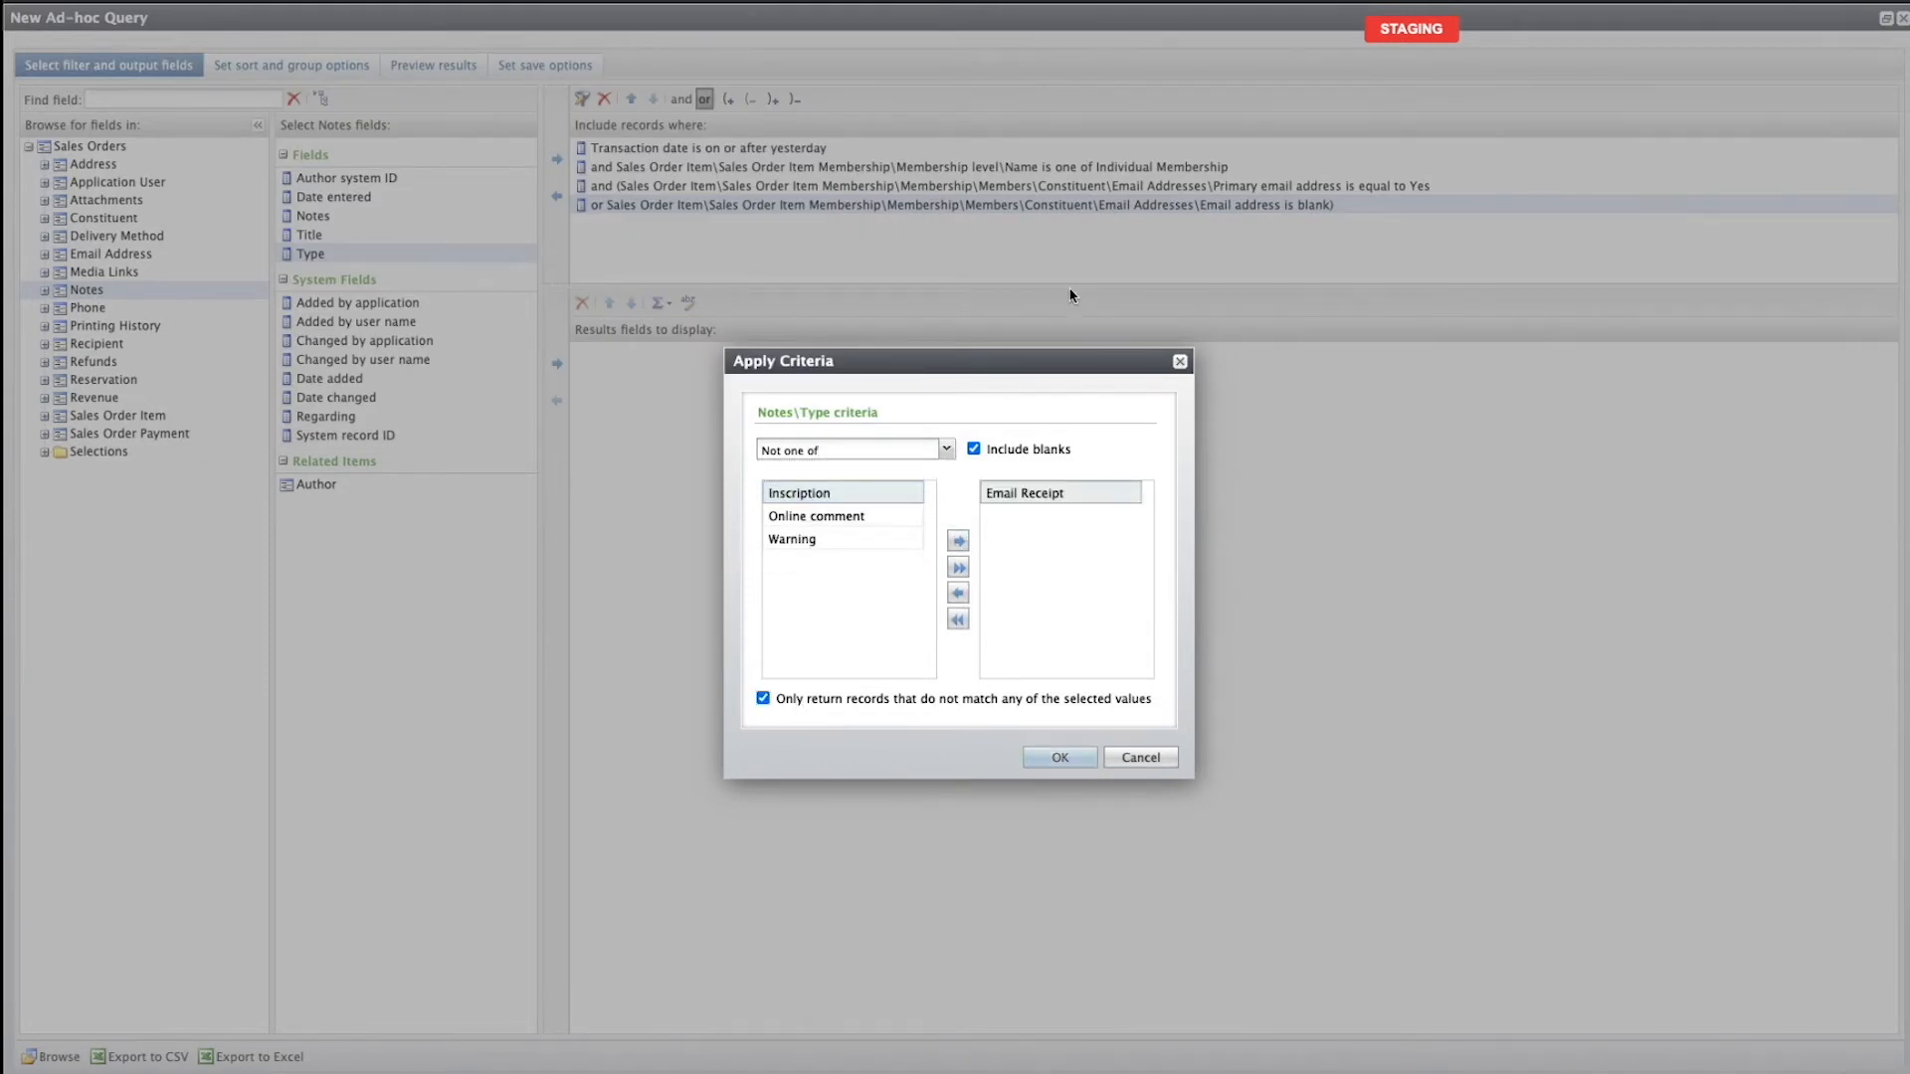
{"action": "left_click", "coordinate": [811, 224]}
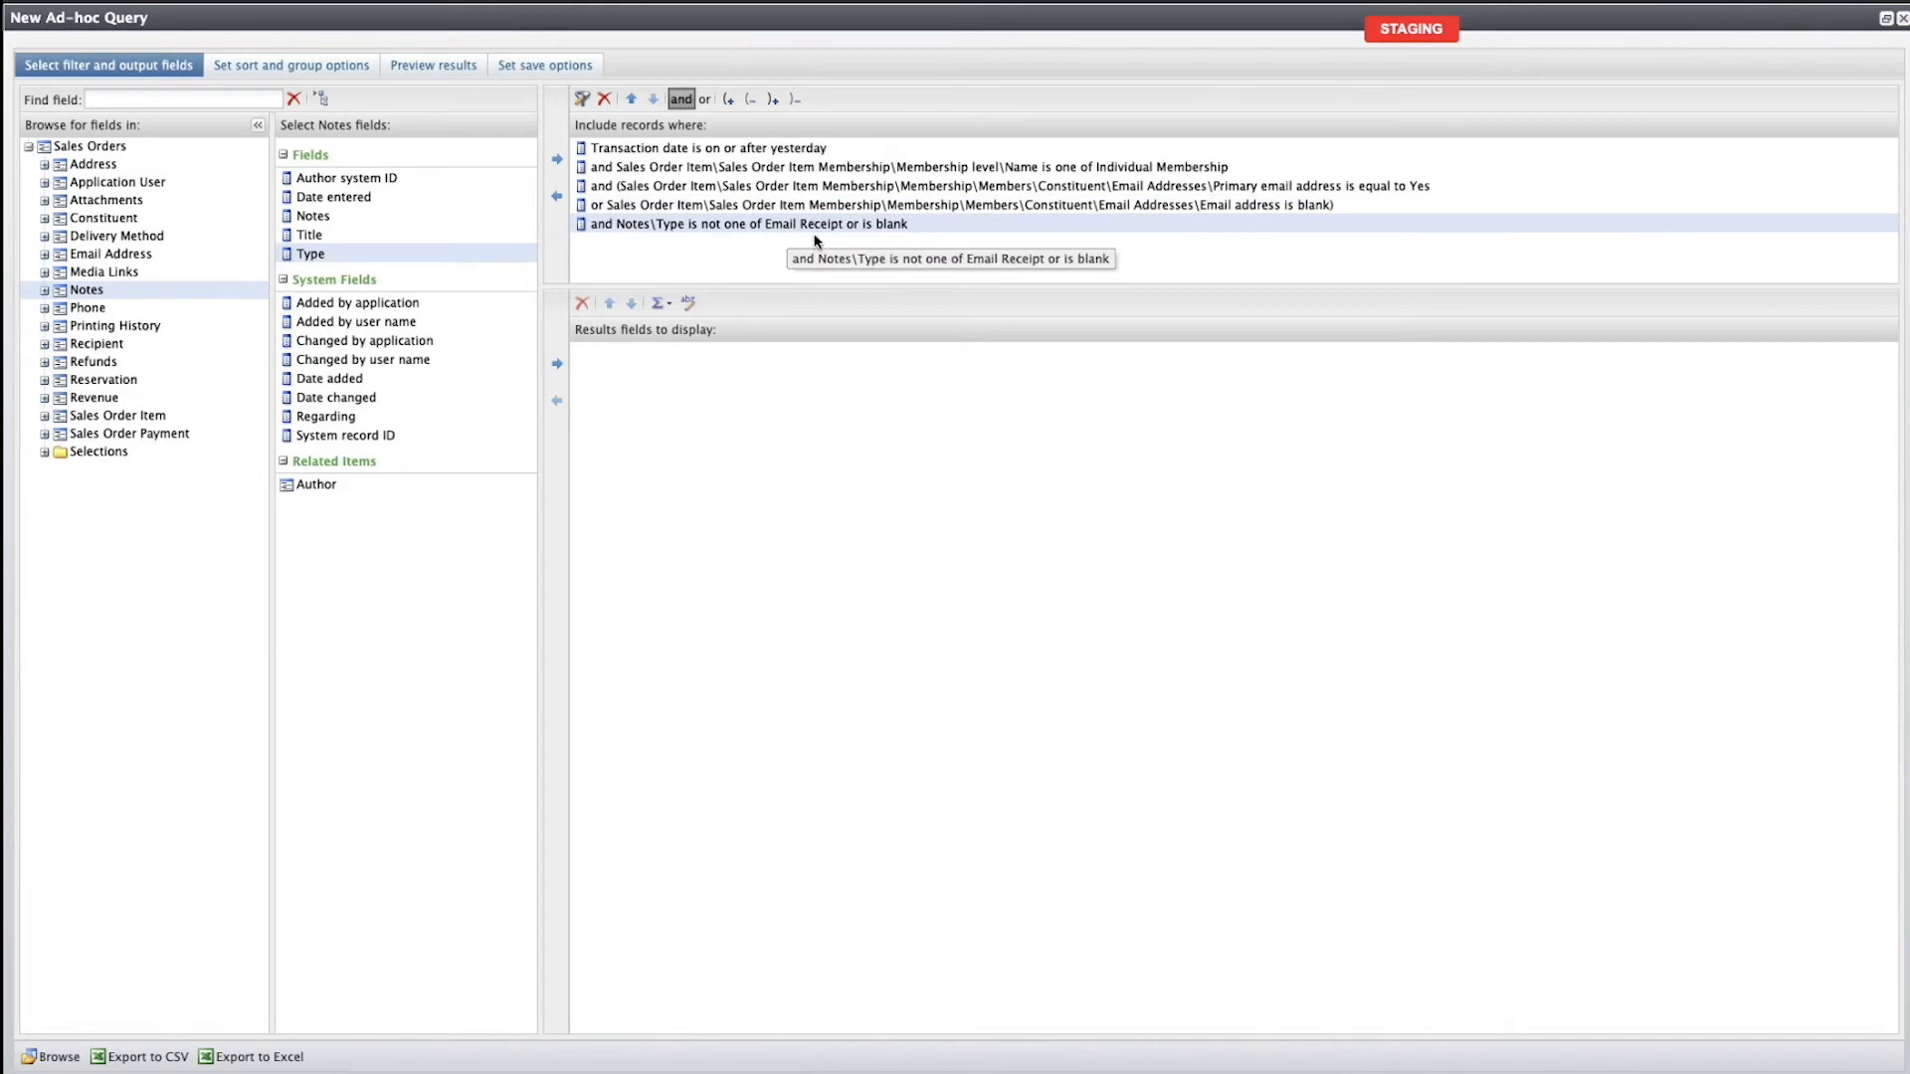
{"action": "key", "text": "super+Tab"}
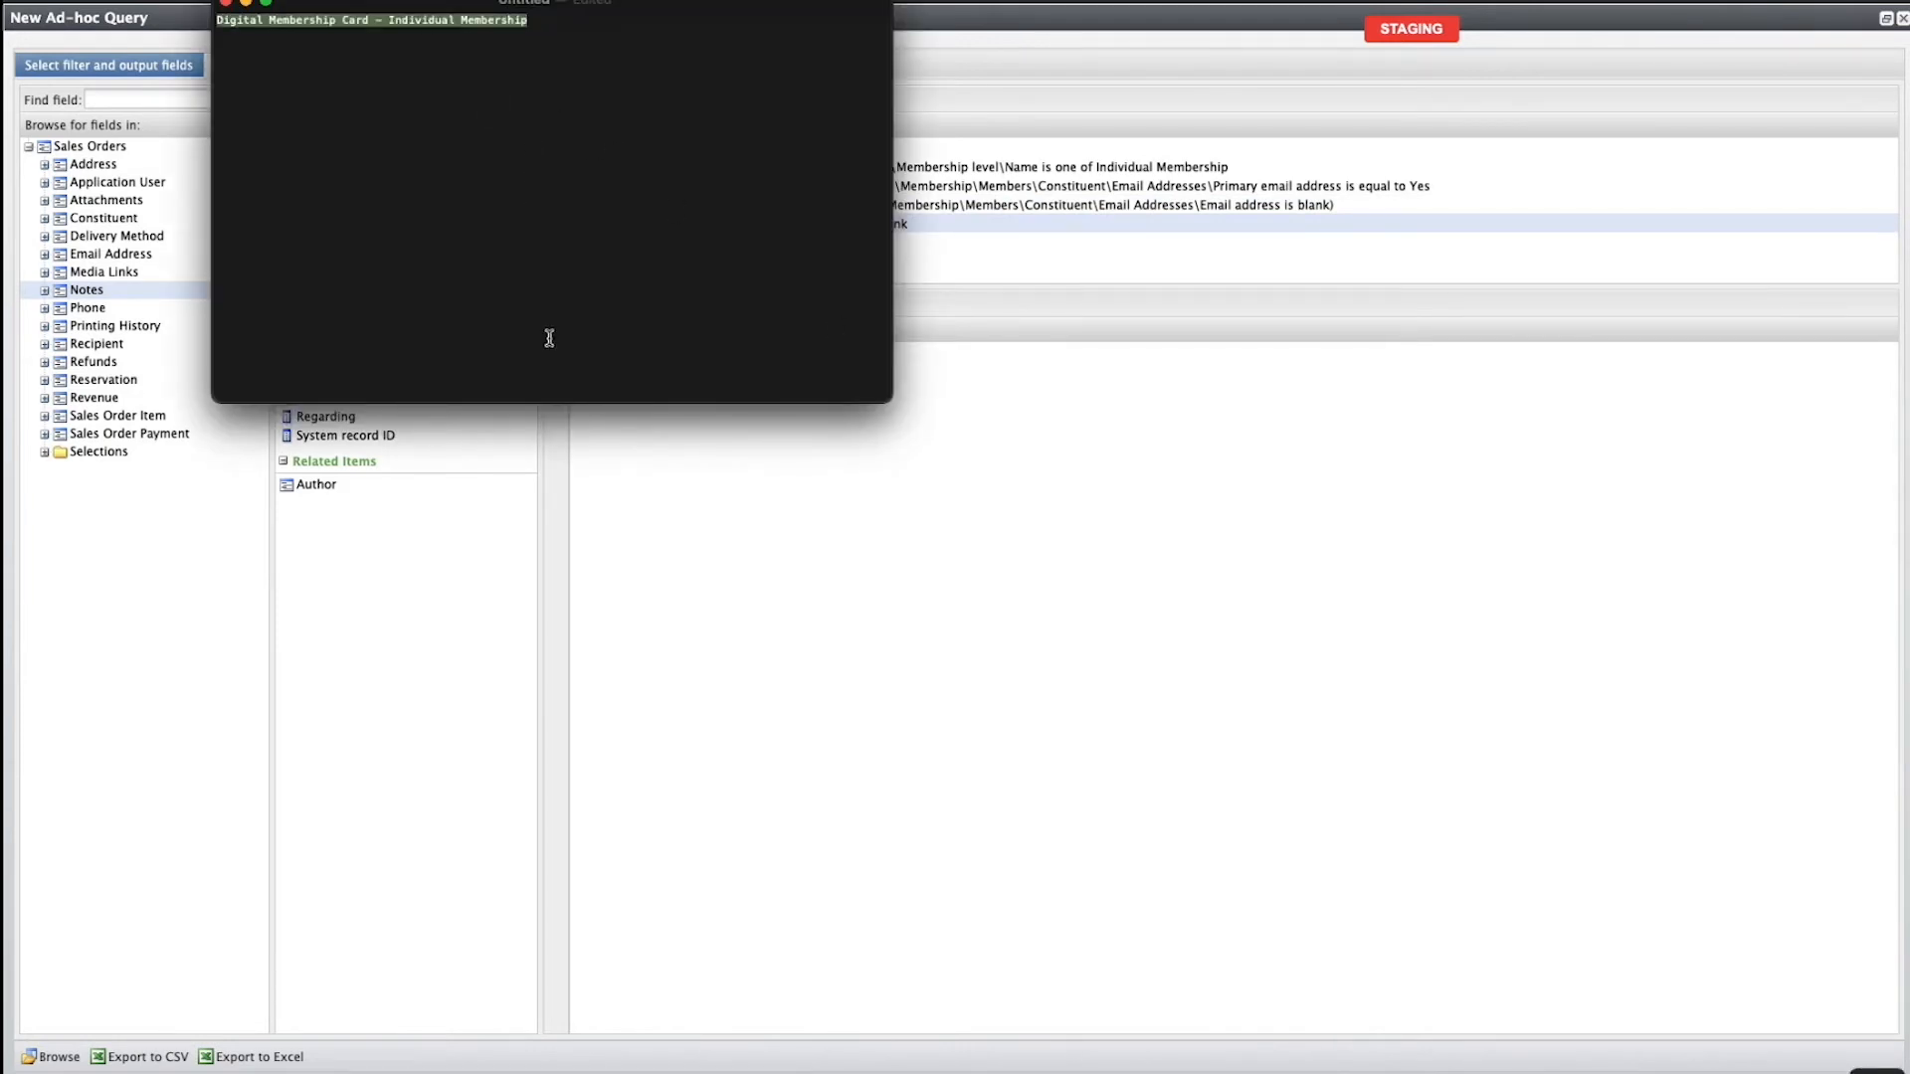
{"action": "key", "text": "super+Tab"}
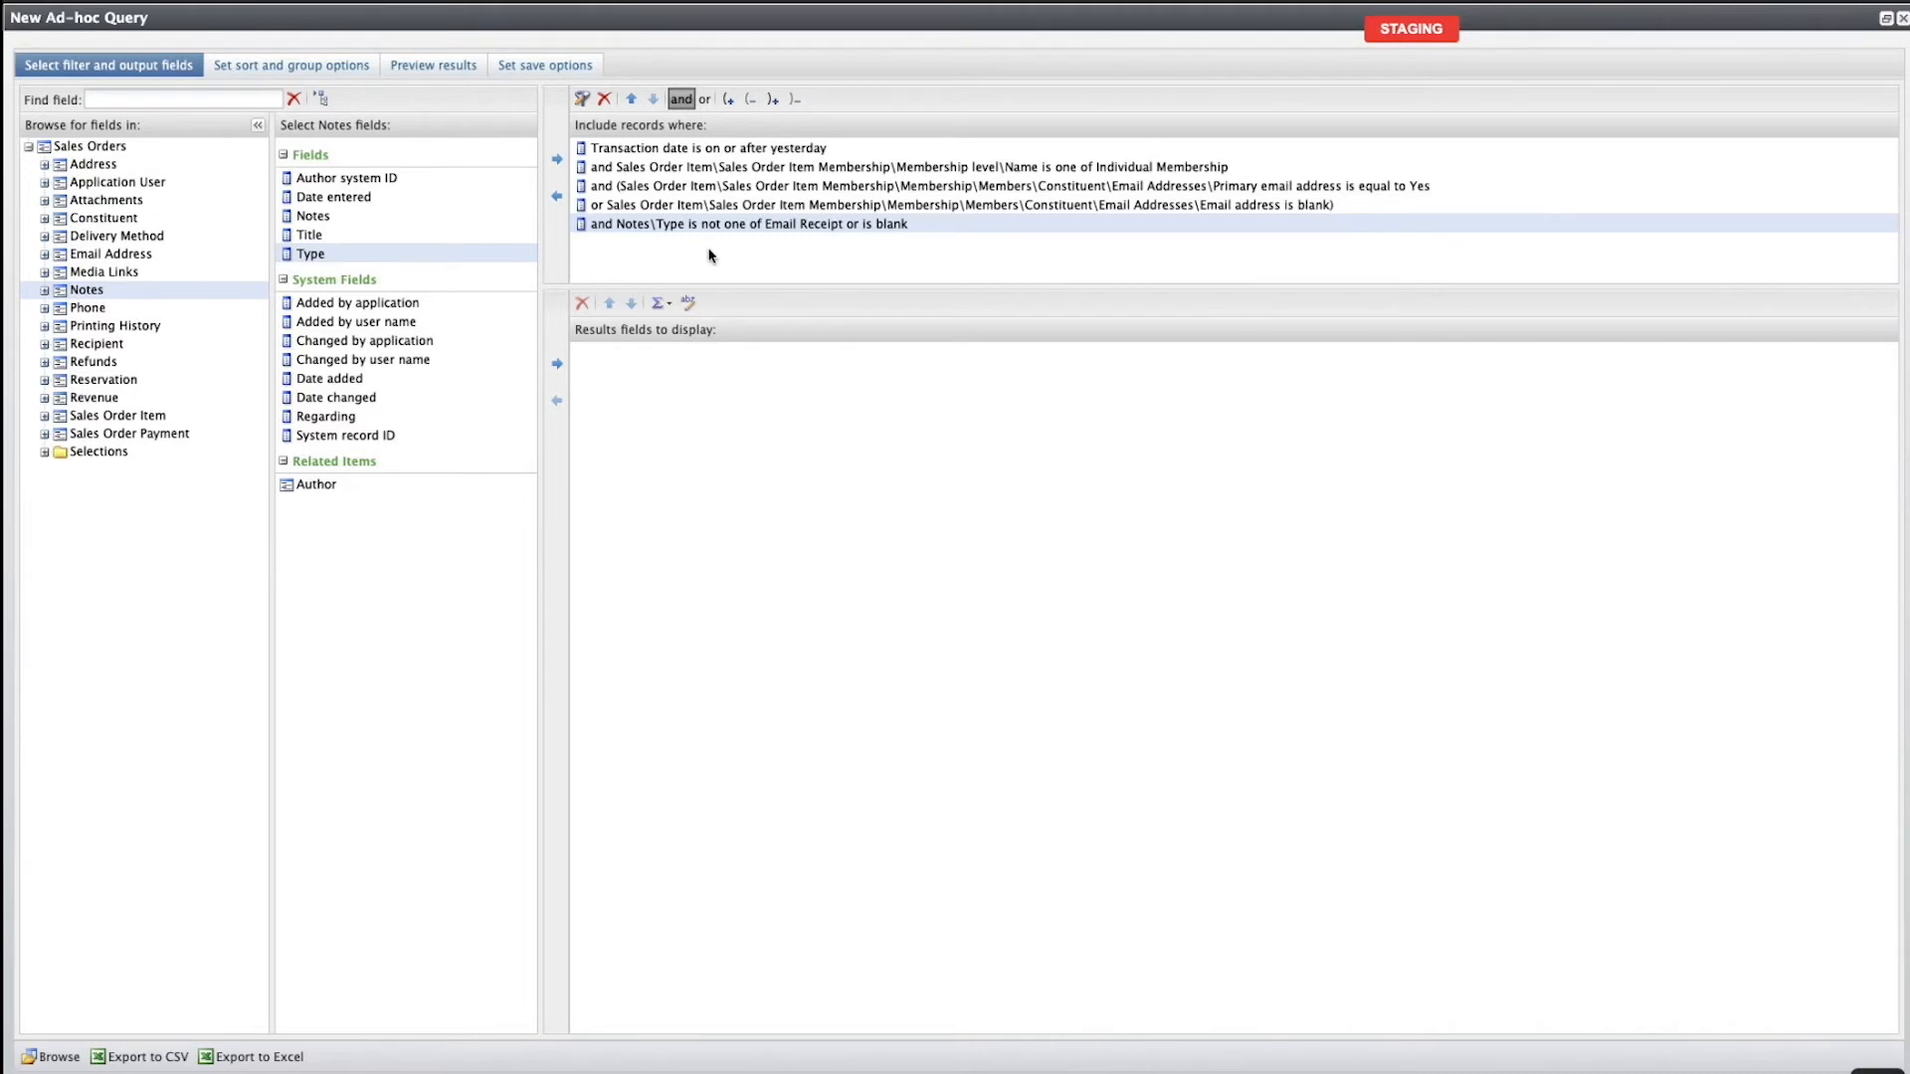
Add First name from the membership's Members Constituent record, under Sales Order Item Membership, to the results fields.
{"action": "left_click", "coordinate": [72, 417]}
{"action": "left_click", "coordinate": [44, 415]}
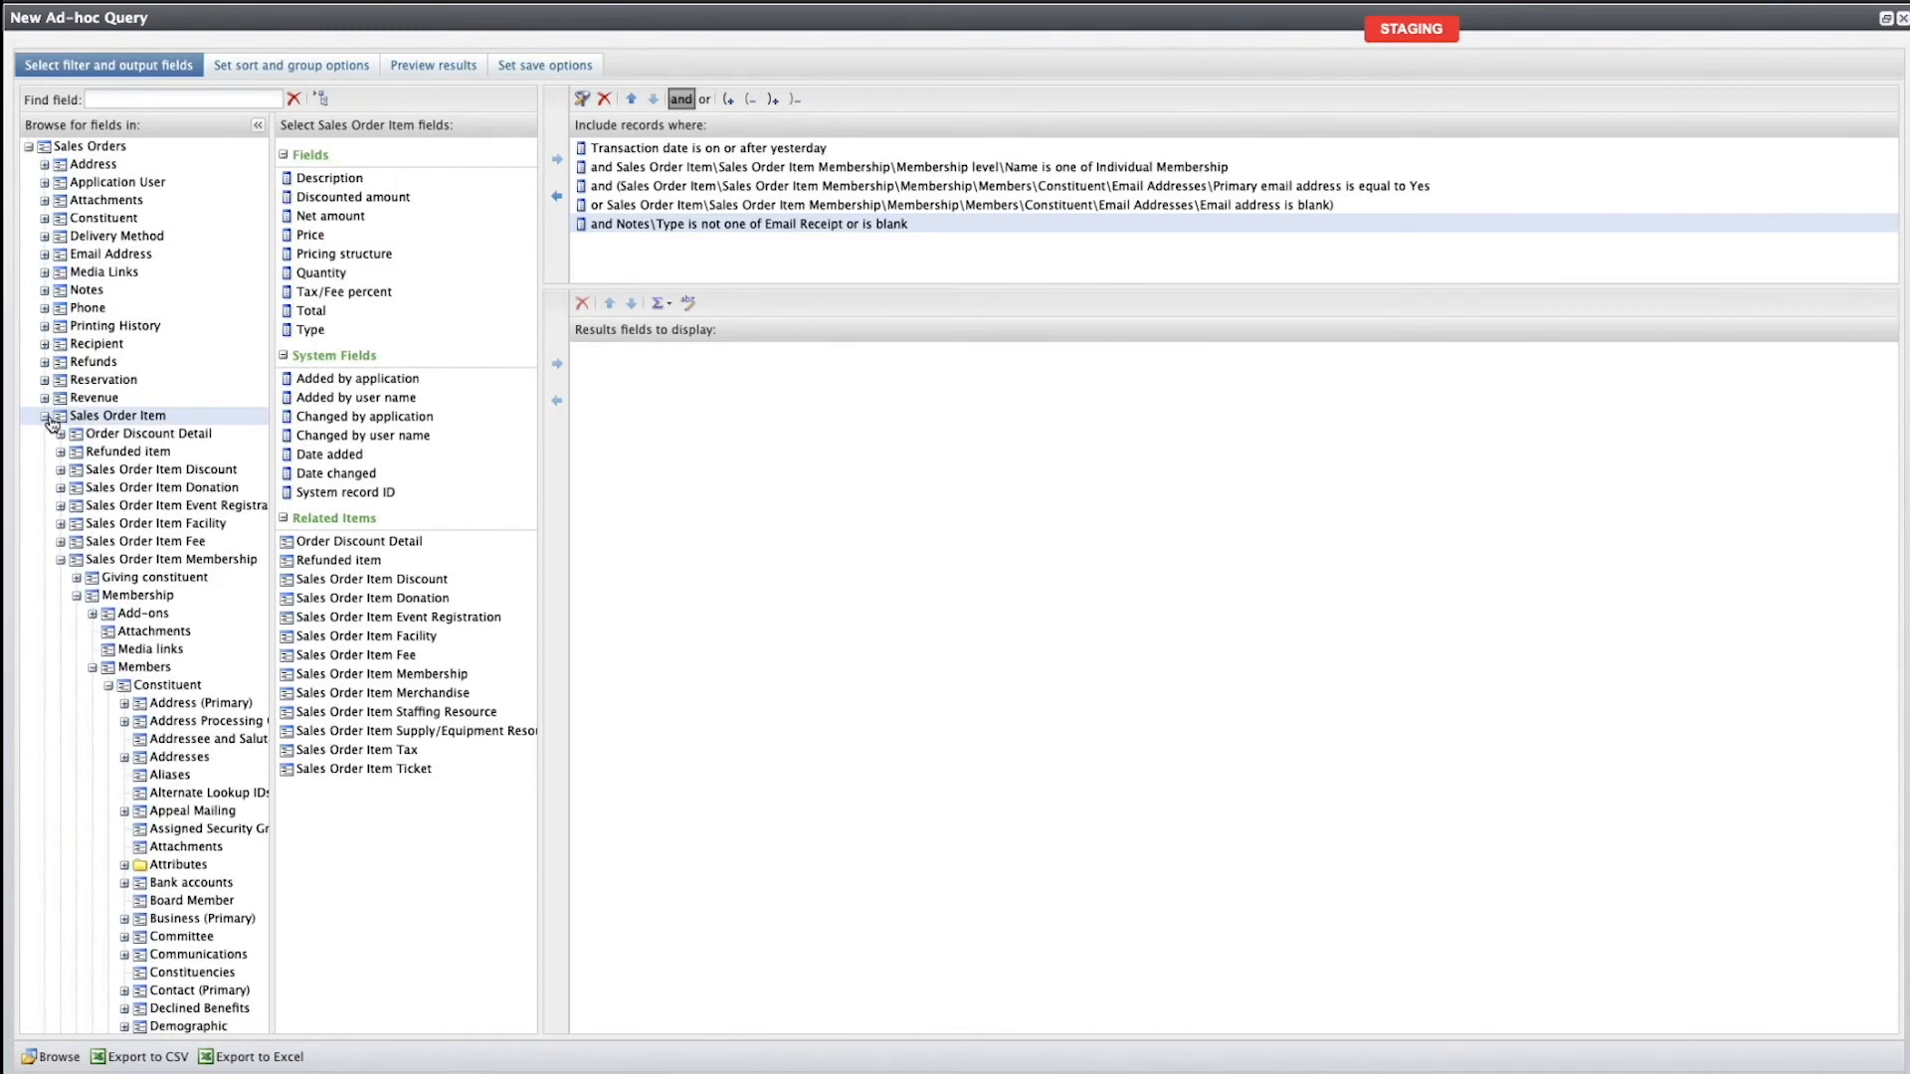
{"action": "scroll", "coordinate": [100, 403], "scroll_direction": "down", "scroll_amount": 2}
{"action": "scroll", "coordinate": [100, 403], "scroll_direction": "down", "scroll_amount": 4}
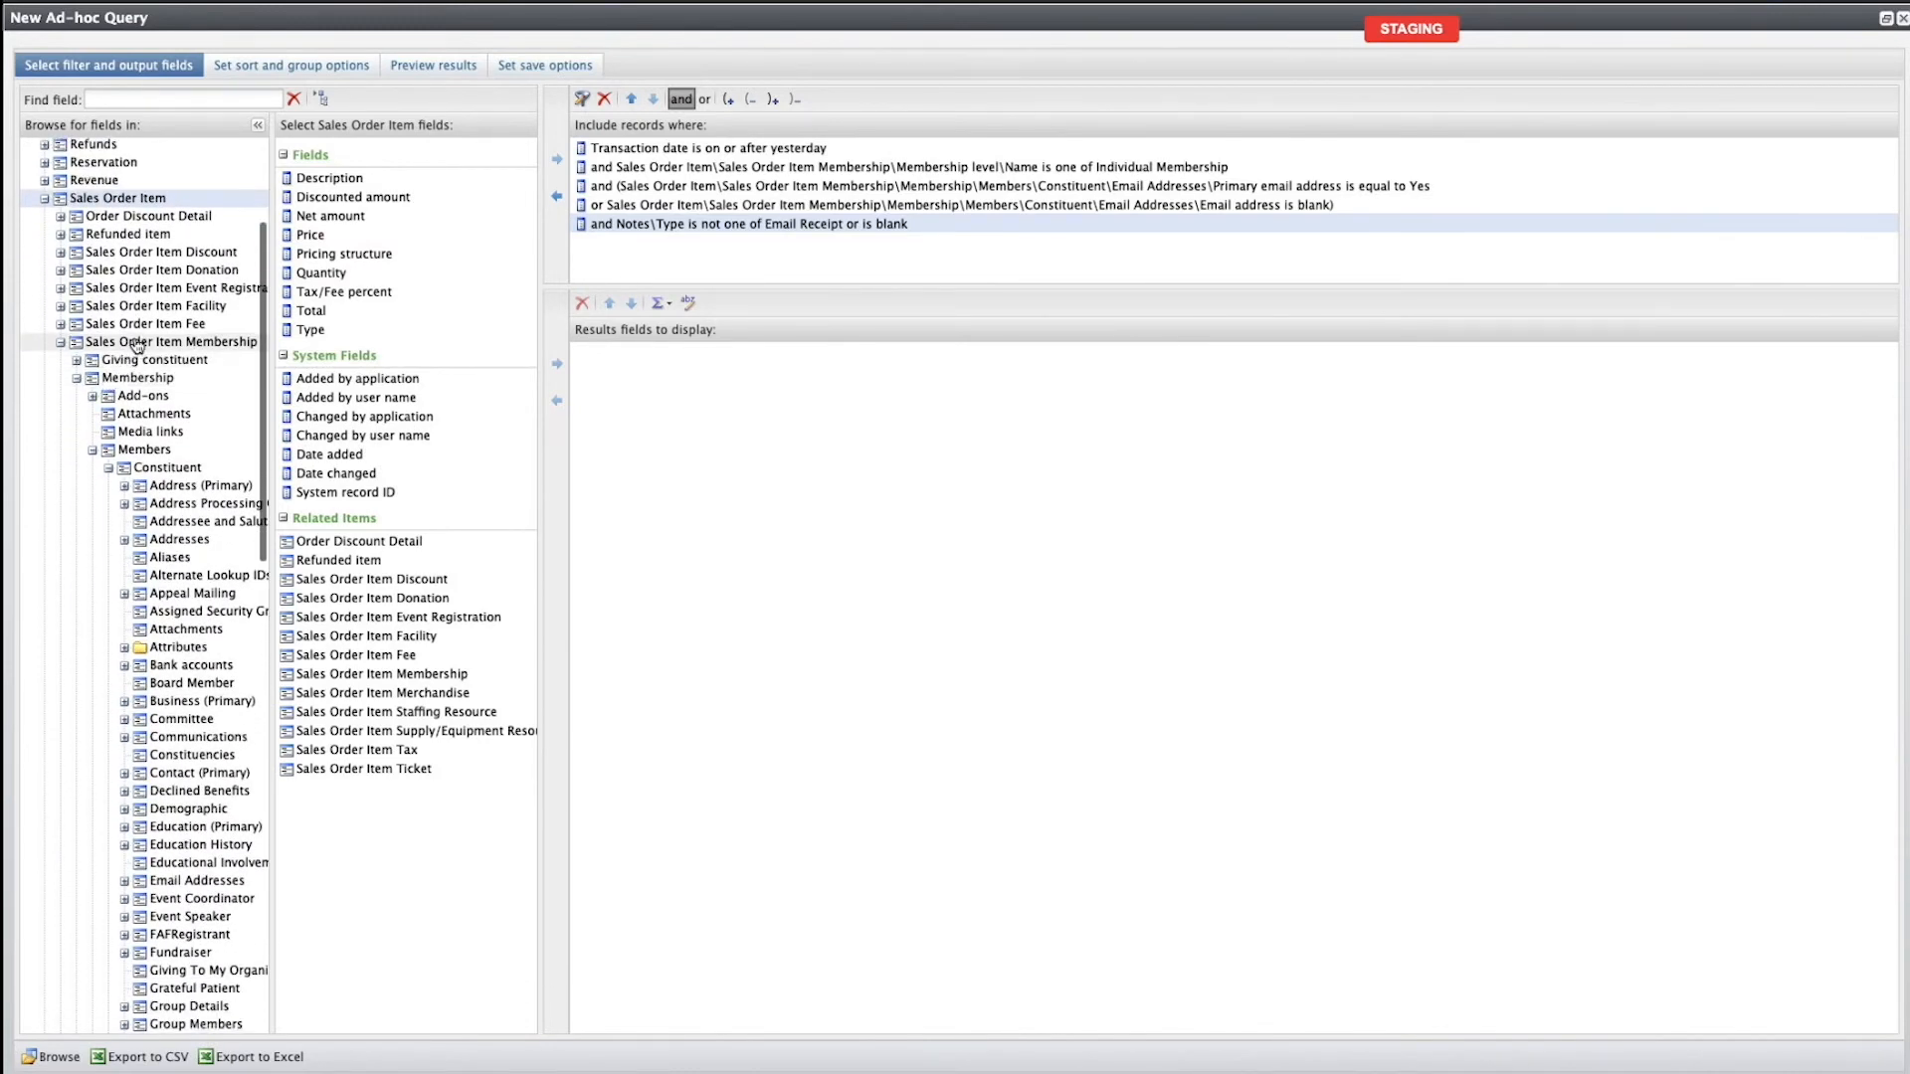
{"action": "left_click", "coordinate": [161, 469]}
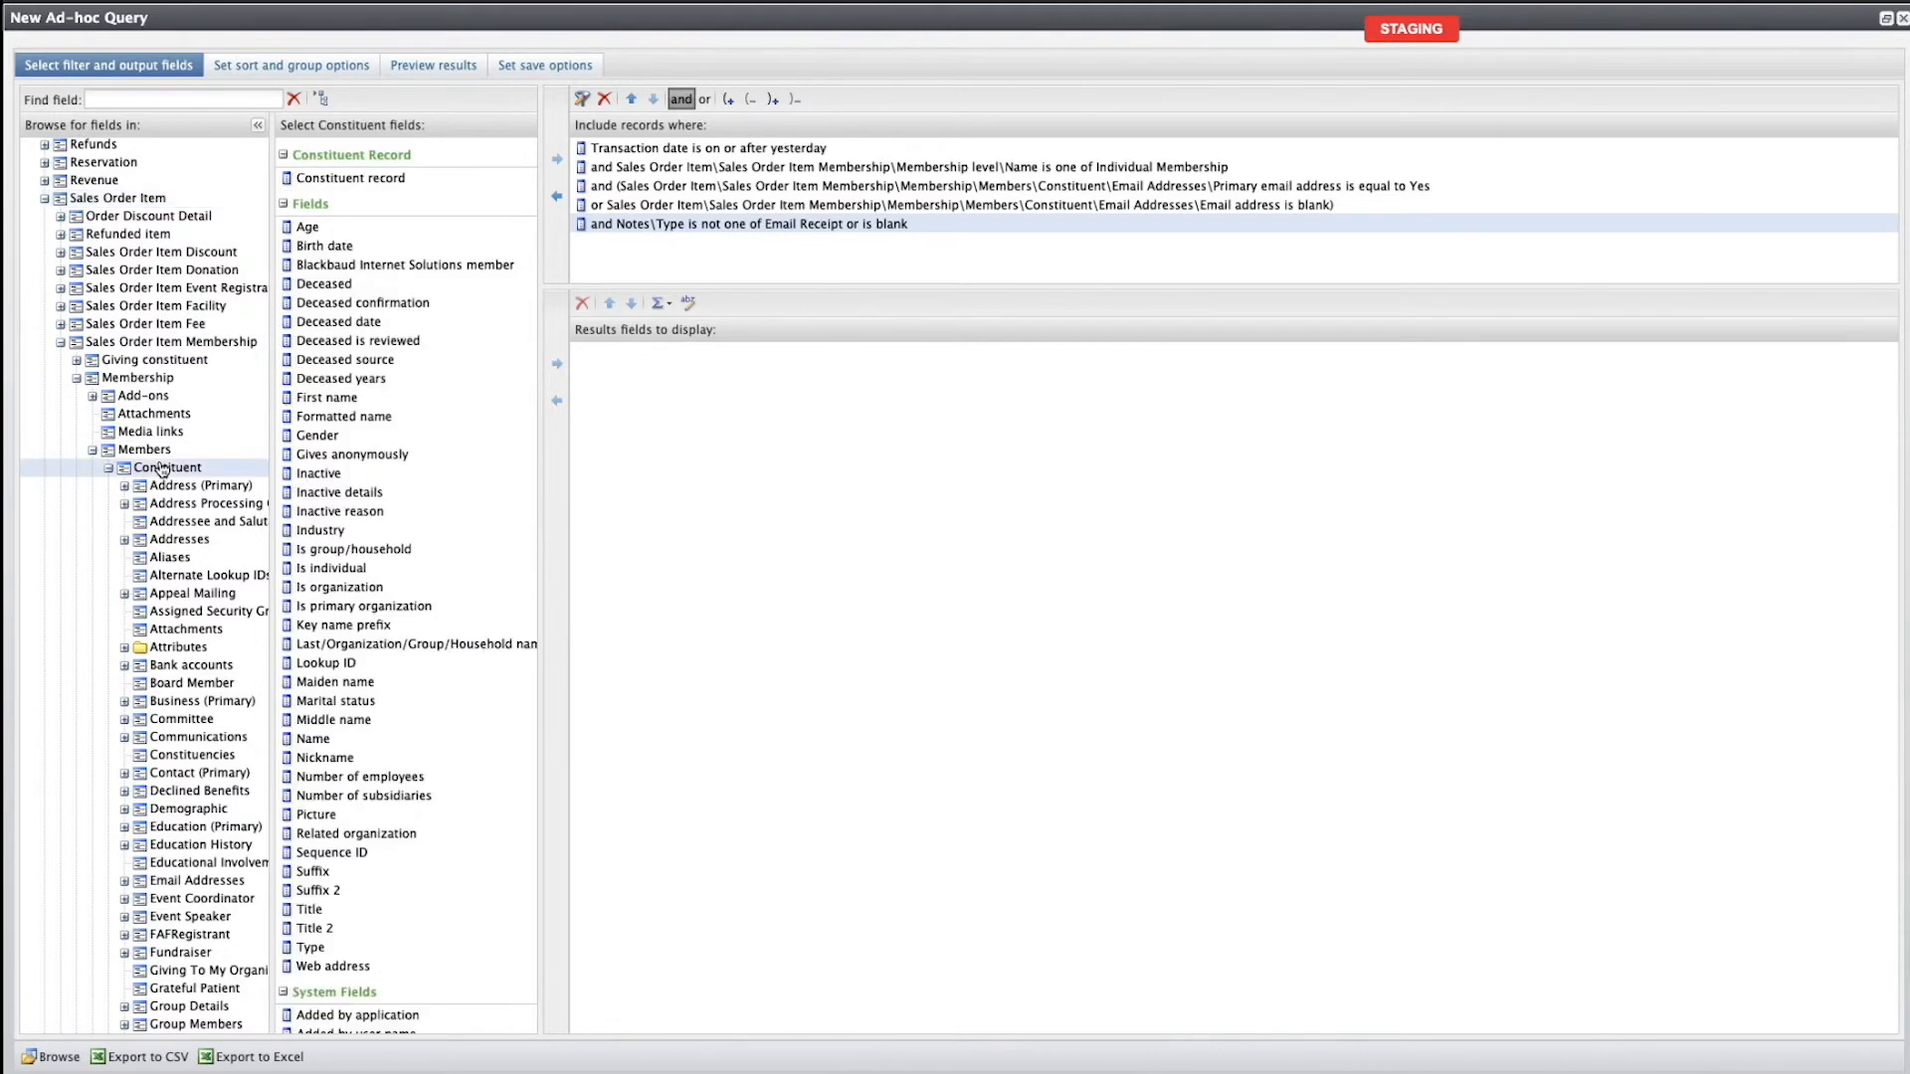
{"action": "key", "text": "ctrl+f"}
{"action": "type", "text": "first"}
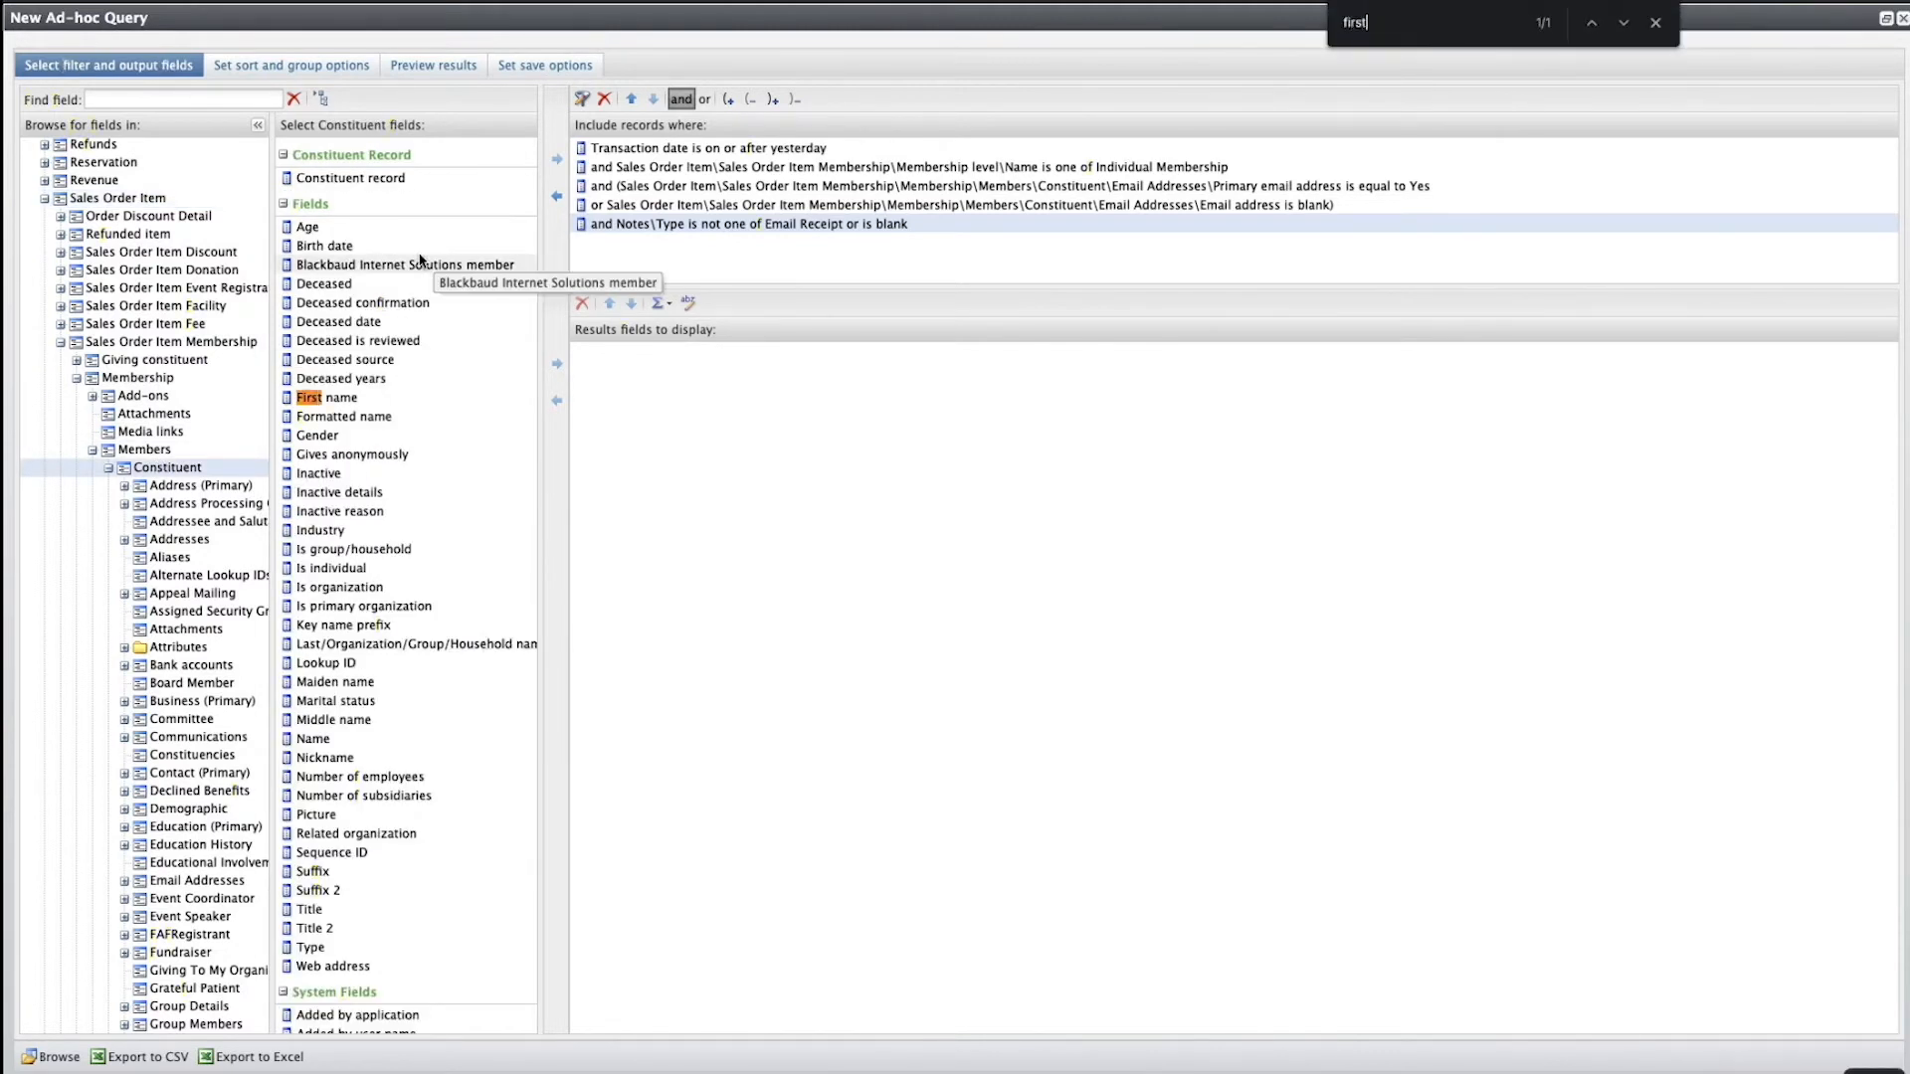
{"action": "left_click", "coordinate": [341, 398]}
{"action": "left_click", "coordinate": [559, 366]}
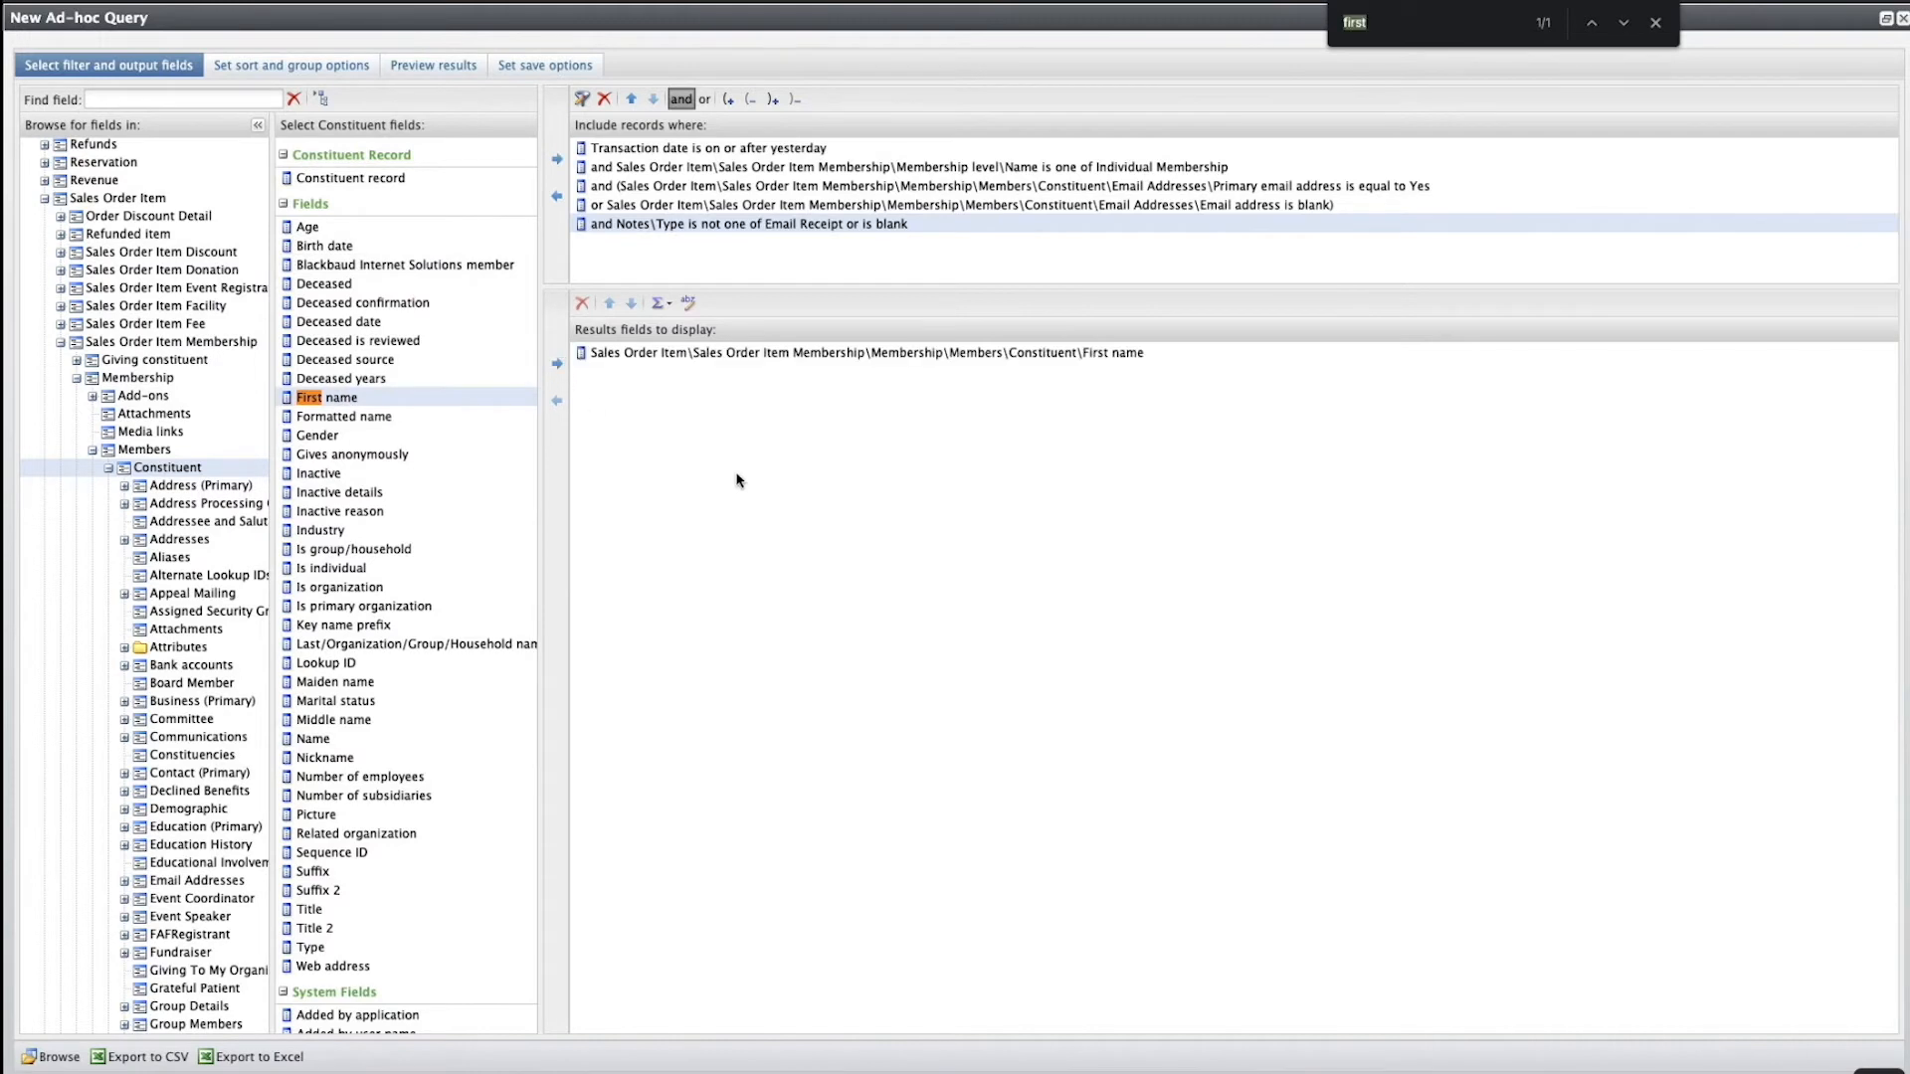
{"action": "key", "text": "Escape"}
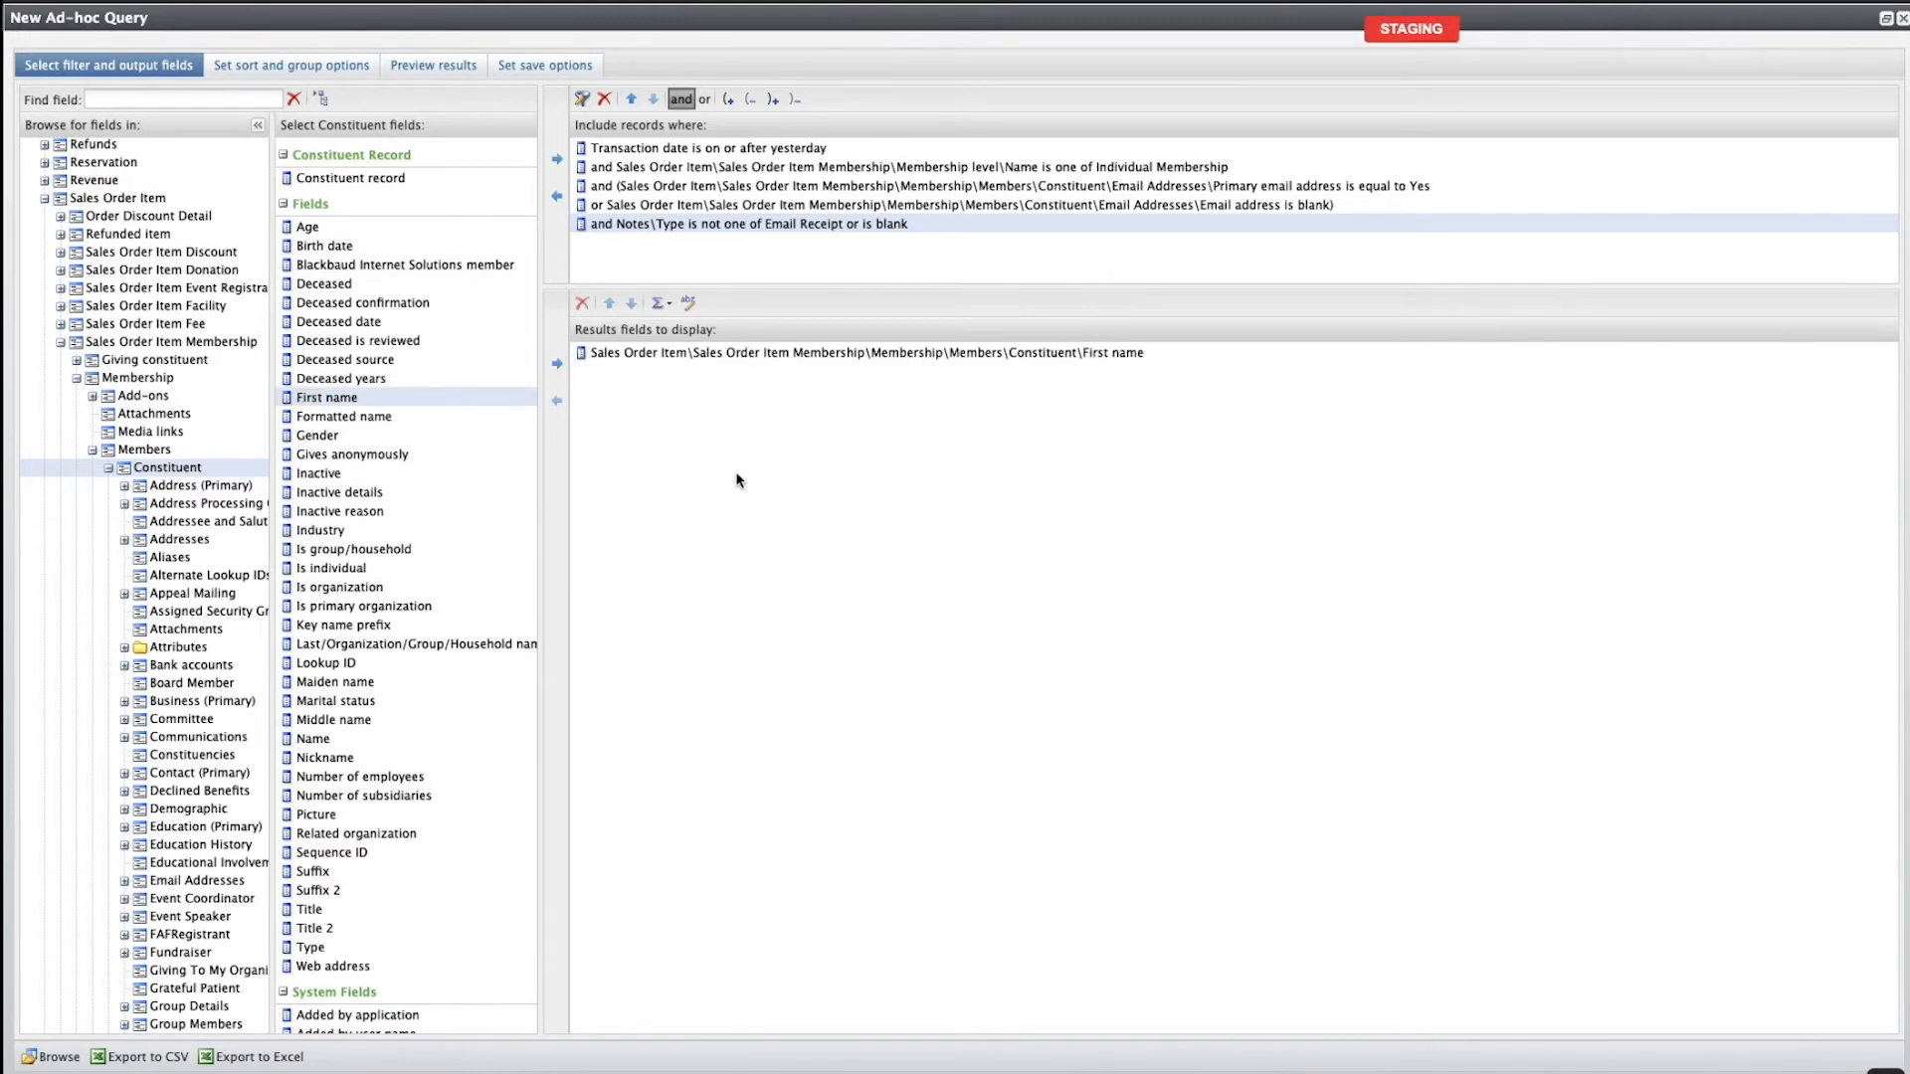
Add Membership ID and Membership level from the Membership record to the results fields.
{"action": "left_click", "coordinate": [146, 453]}
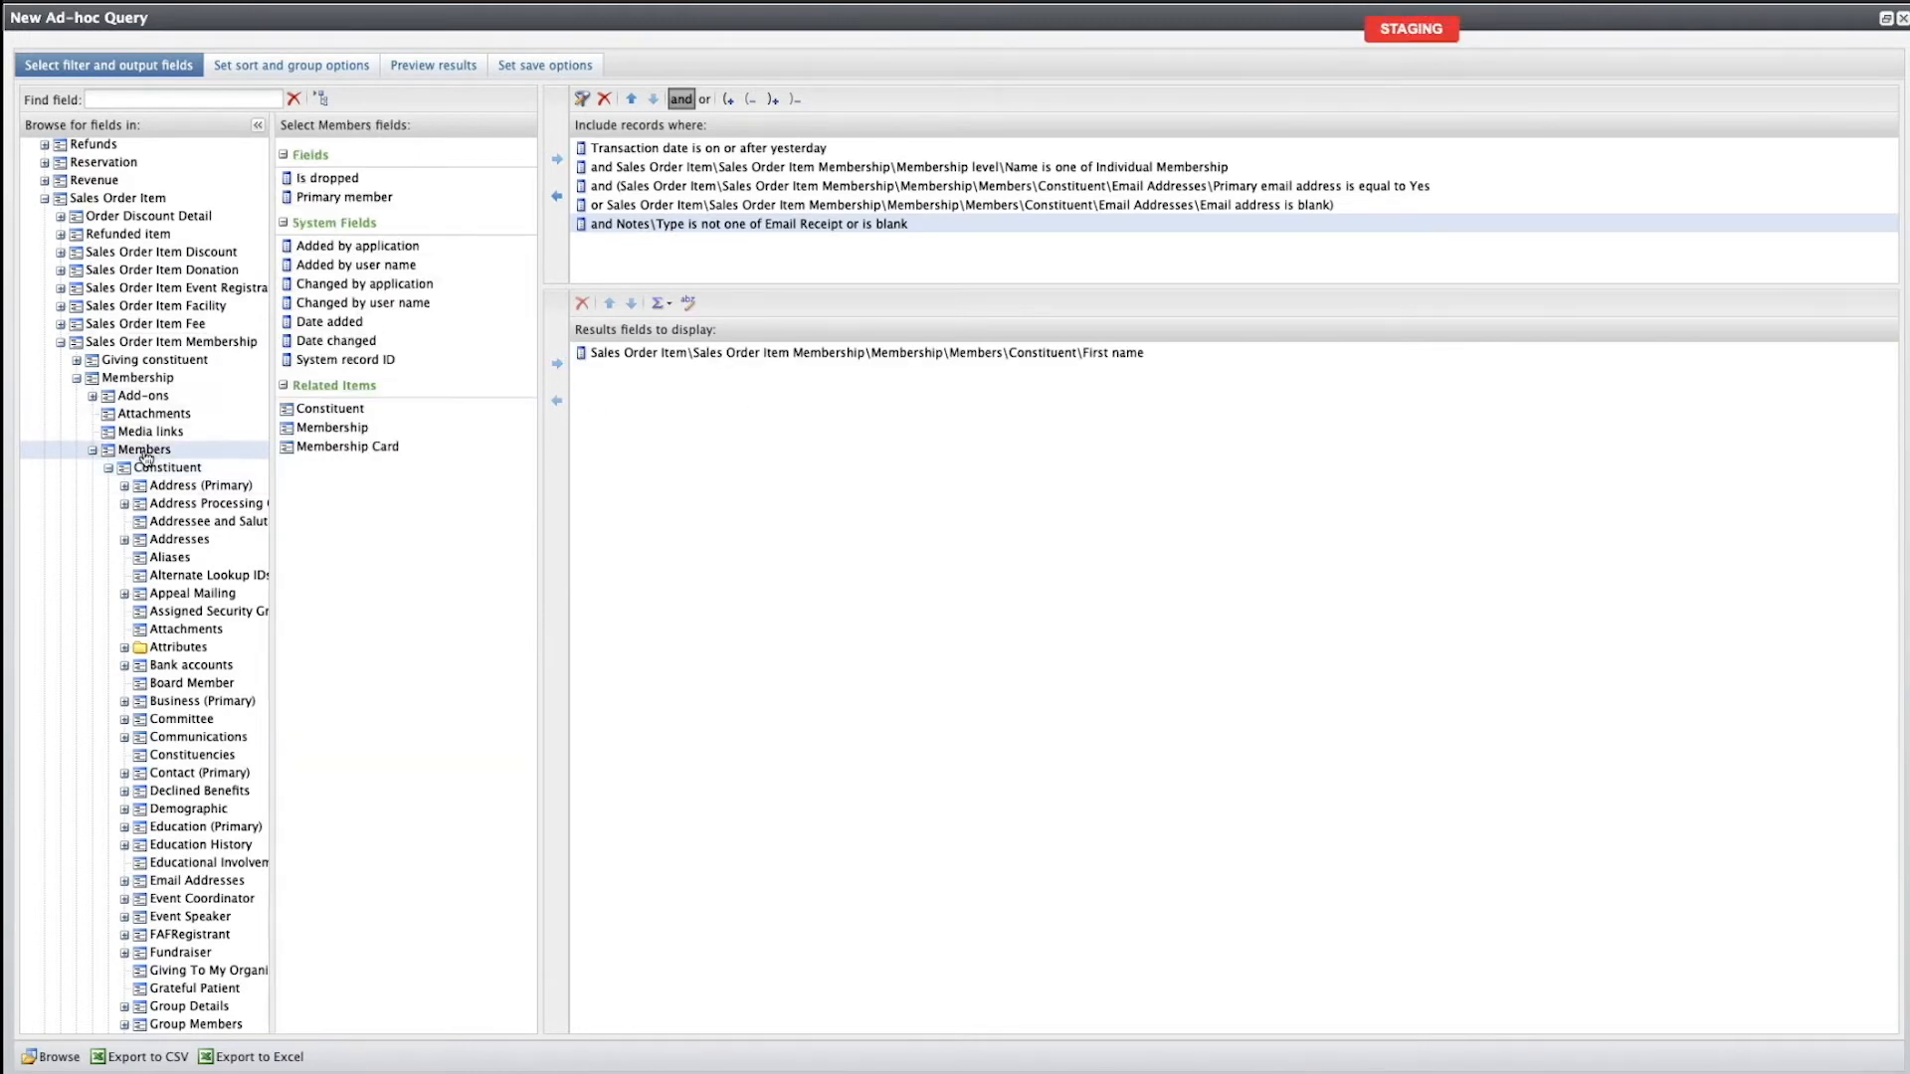
{"action": "left_click", "coordinate": [137, 378]}
{"action": "left_click", "coordinate": [339, 310]}
{"action": "left_click", "coordinate": [557, 364]}
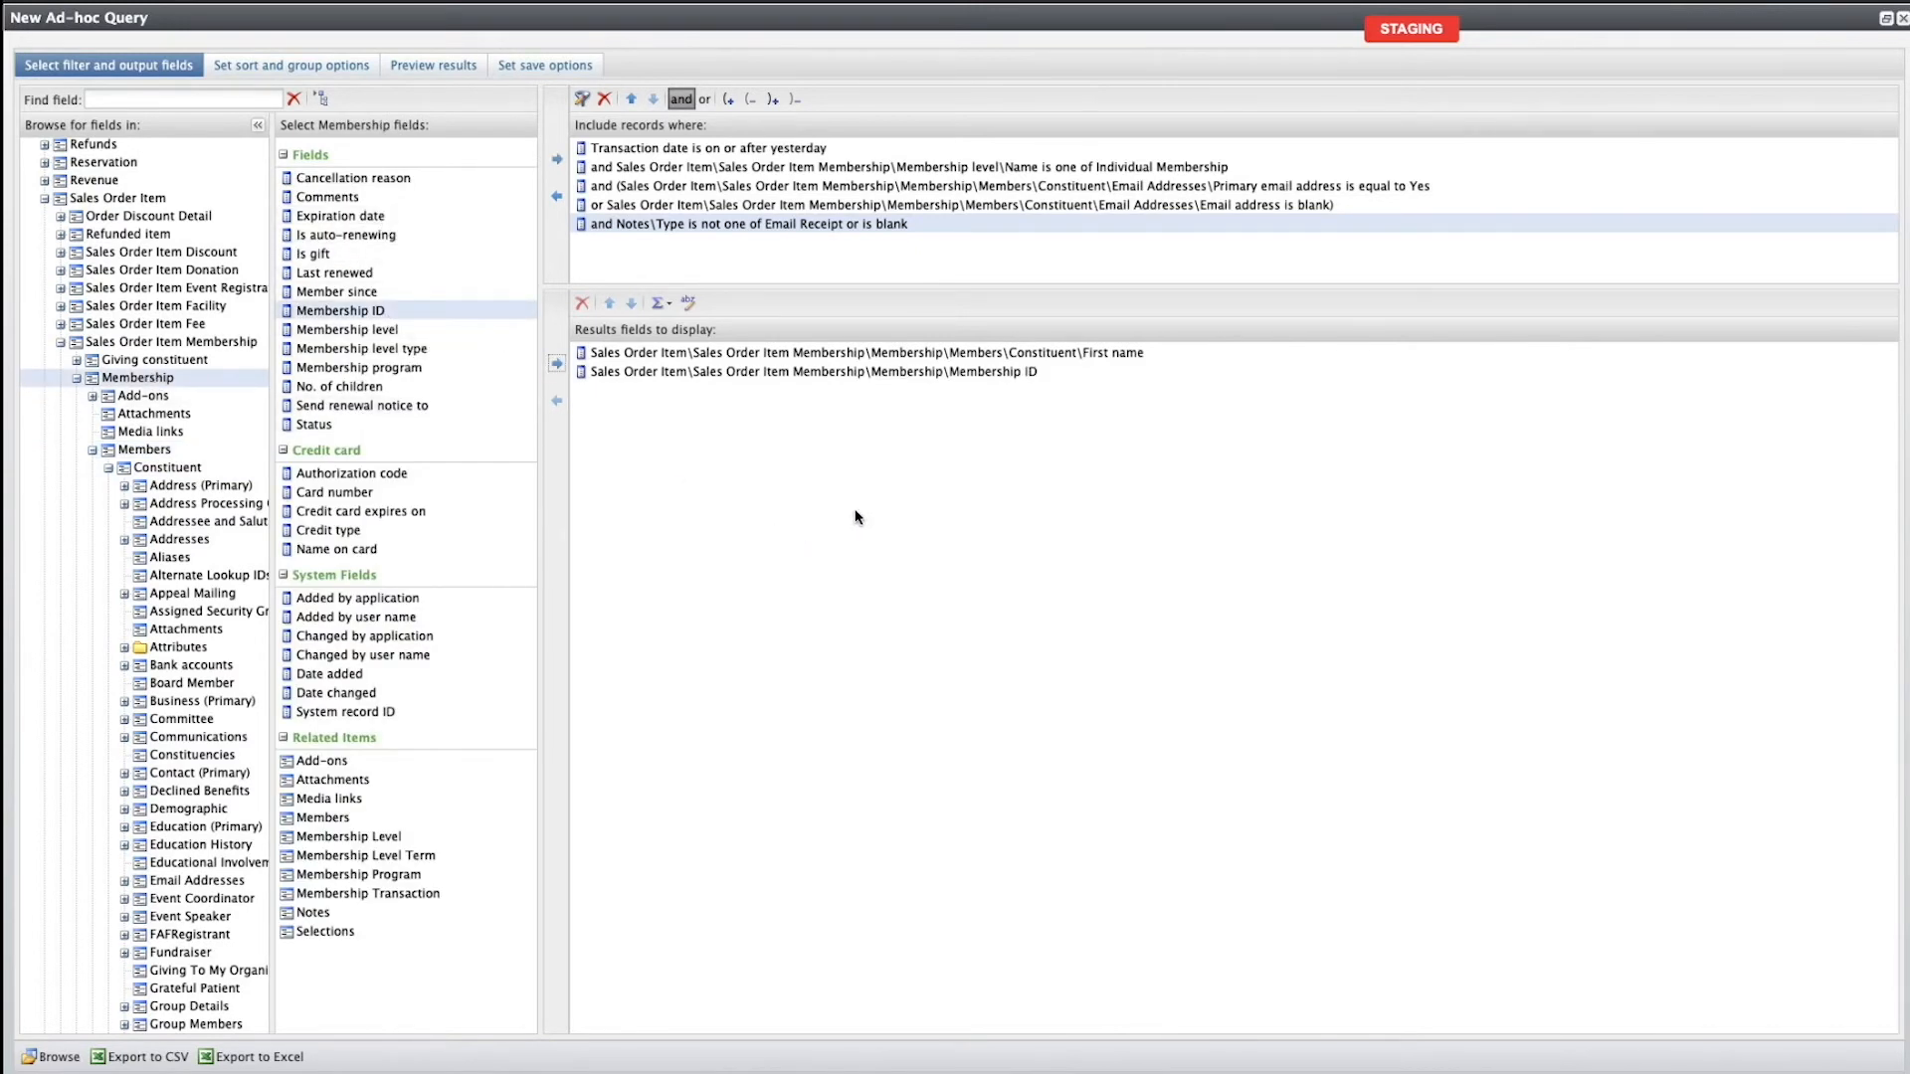
{"action": "left_click", "coordinate": [411, 333]}
{"action": "left_click", "coordinate": [557, 364]}
{"action": "left_click", "coordinate": [557, 364]}
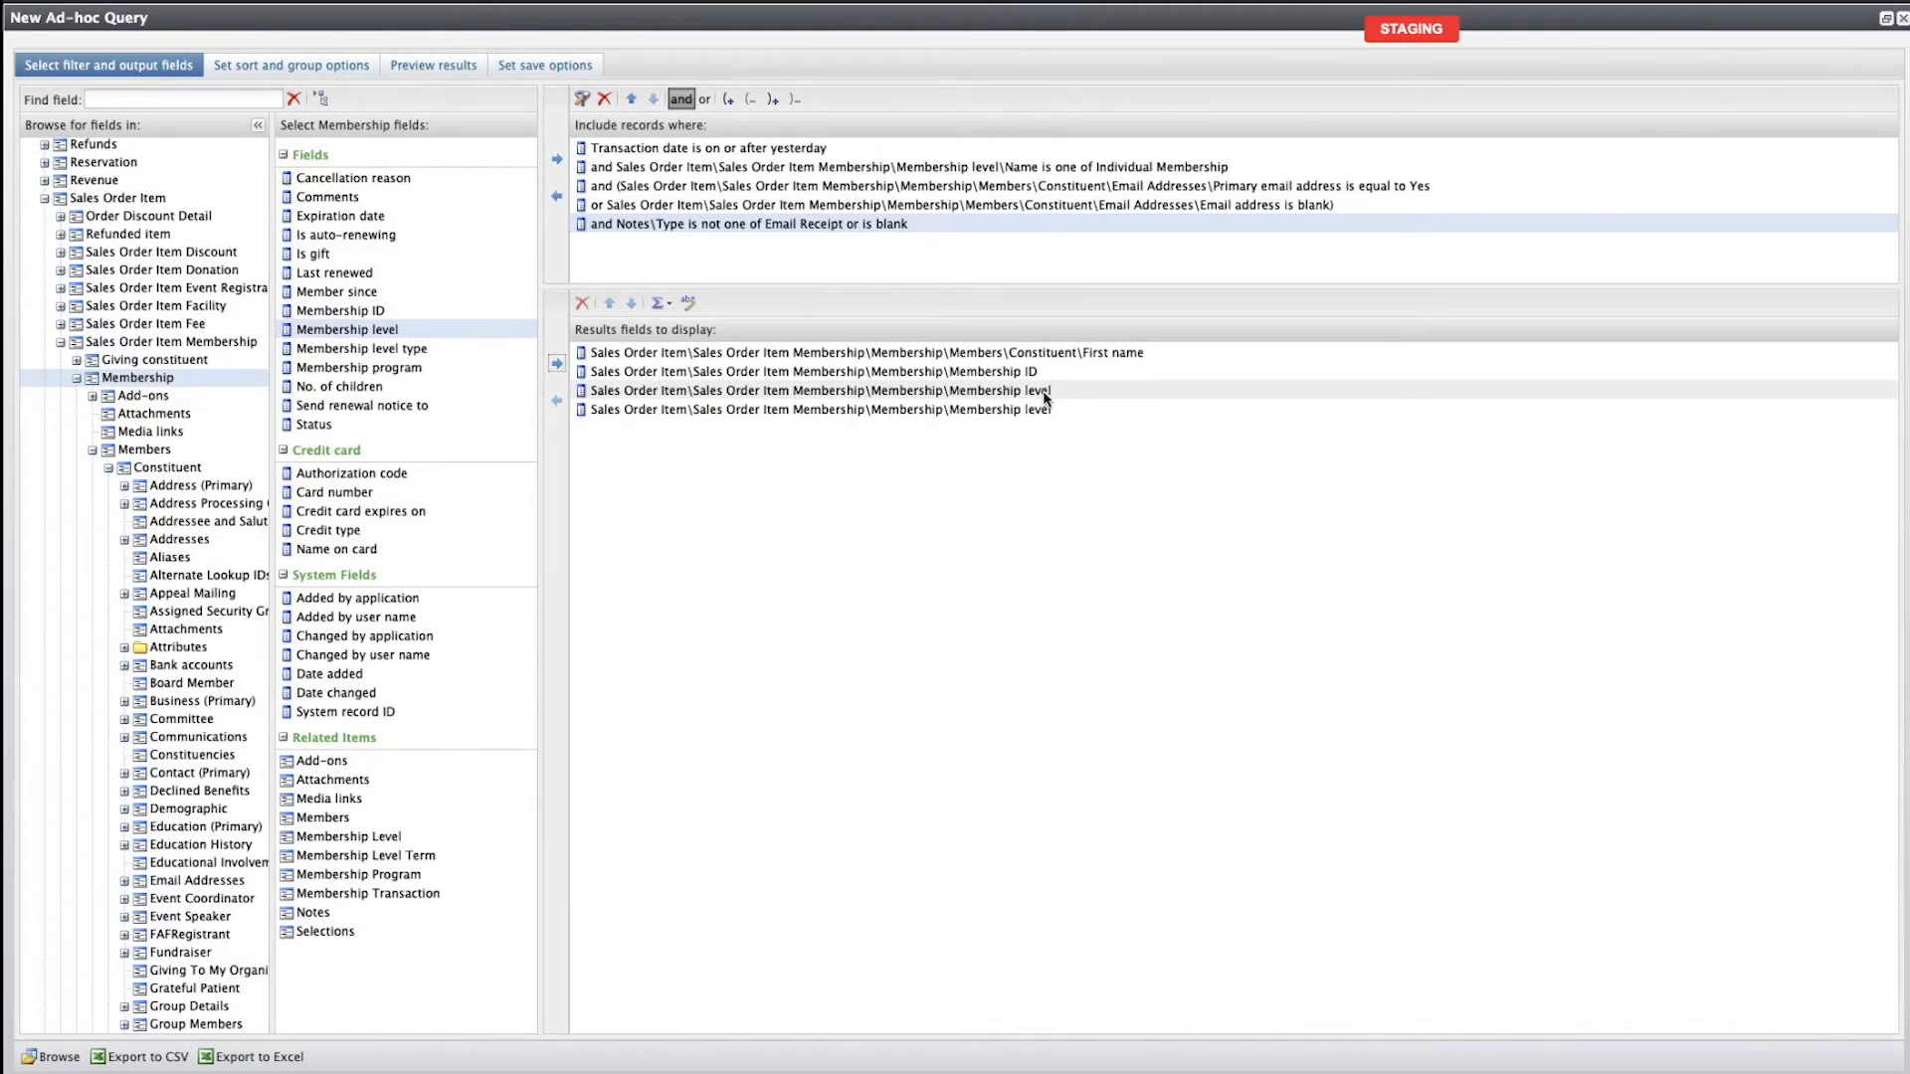
Switch to Vill Q and sketch two circles labelled #1 and #2 inside a rectangle labelled with a member's name.
{"action": "key", "text": "super+space"}
{"action": "type", "text": "vi"}
{"action": "key", "text": "Return"}
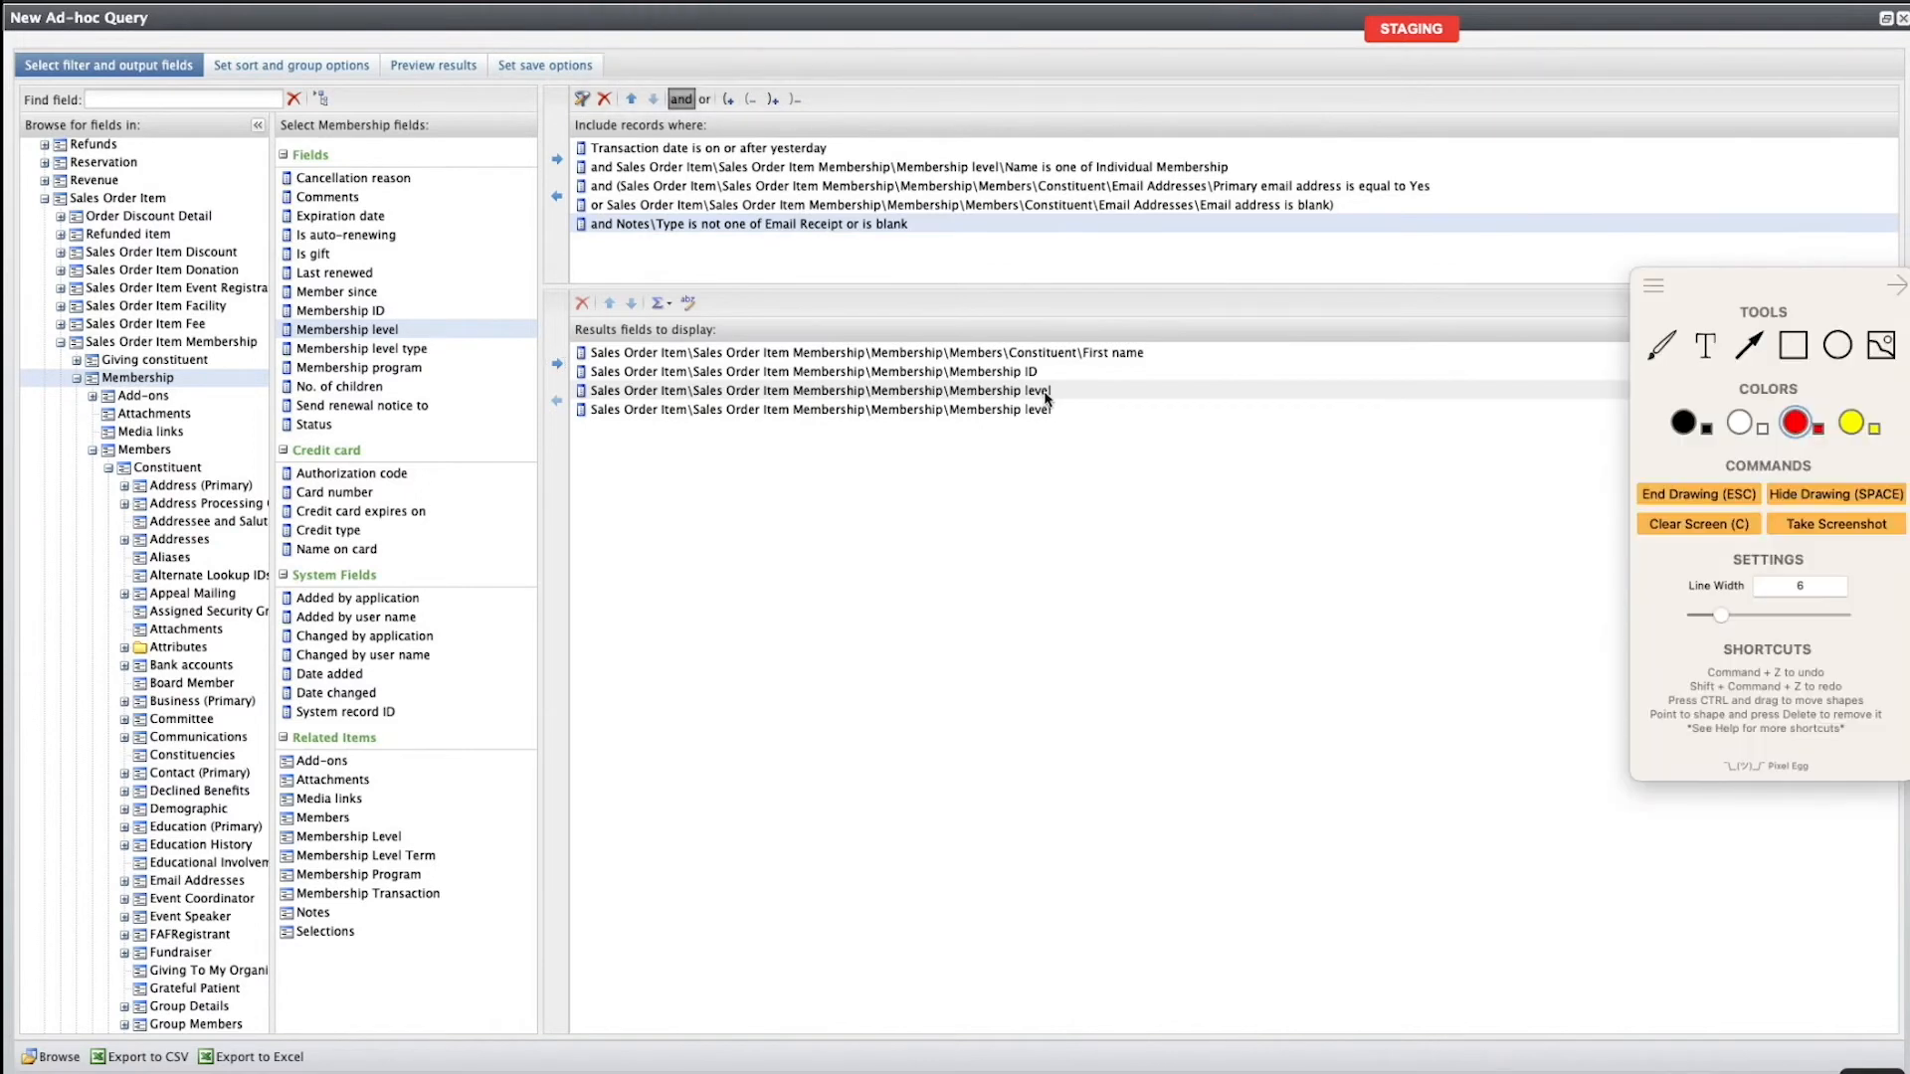
{"action": "left_click", "coordinate": [1838, 345]}
{"action": "mouse_move", "coordinate": [749, 575]}
{"action": "left_mouse_down"}
{"action": "mouse_move", "coordinate": [953, 781]}
{"action": "mouse_move", "coordinate": [1002, 797]}
{"action": "left_mouse_up"}
{"action": "mouse_move", "coordinate": [1041, 573]}
{"action": "left_mouse_down"}
{"action": "mouse_move", "coordinate": [1076, 664]}
{"action": "mouse_move", "coordinate": [1343, 796]}
{"action": "left_mouse_up"}
{"action": "left_click", "coordinate": [1661, 346]}
{"action": "mouse_move", "coordinate": [811, 658]}
{"action": "left_mouse_down"}
{"action": "mouse_move", "coordinate": [808, 696]}
{"action": "mouse_move", "coordinate": [832, 689]}
{"action": "left_mouse_up"}
{"action": "mouse_move", "coordinate": [1114, 658]}
{"action": "left_mouse_down"}
{"action": "mouse_move", "coordinate": [1112, 694]}
{"action": "mouse_move", "coordinate": [1142, 678]}
{"action": "left_mouse_up"}
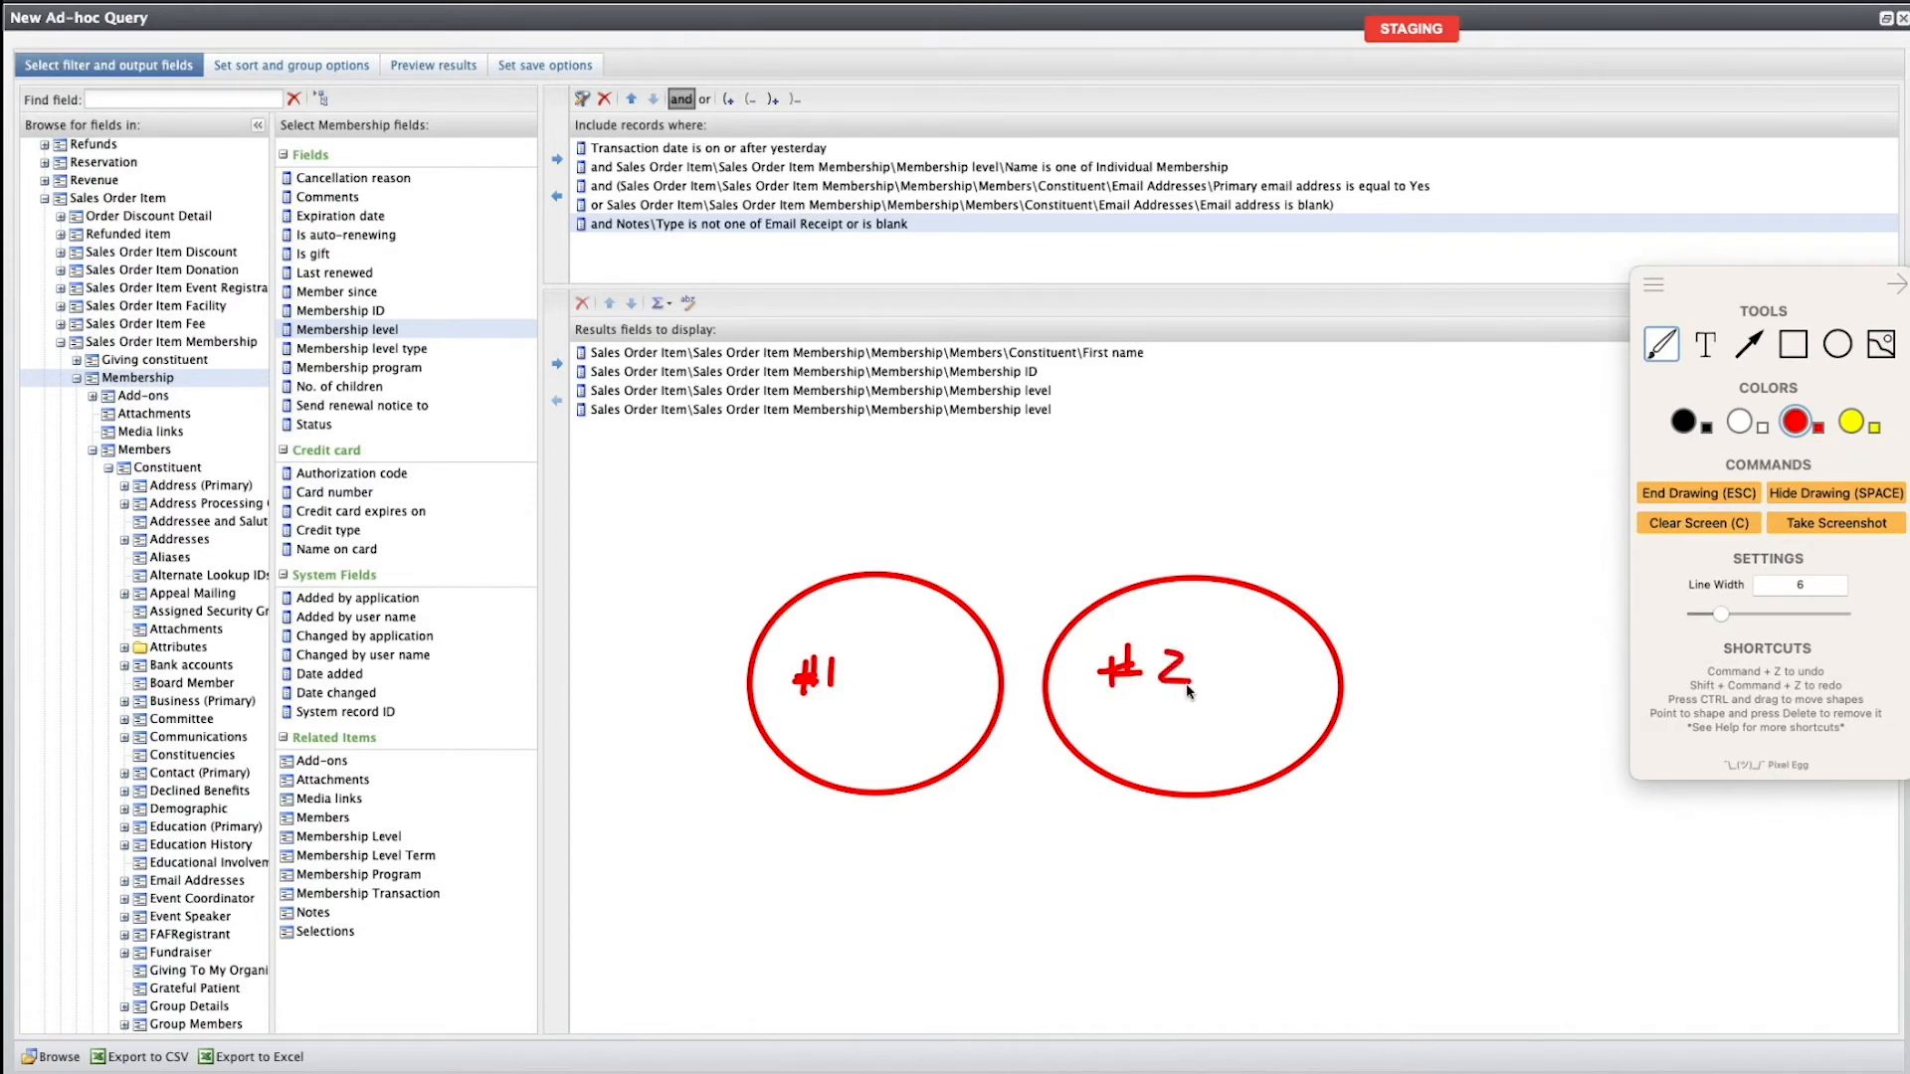
{"action": "mouse_move", "coordinate": [1411, 543]}
{"action": "left_mouse_down"}
{"action": "mouse_move", "coordinate": [1416, 816]}
{"action": "mouse_move", "coordinate": [881, 908]}
{"action": "mouse_move", "coordinate": [654, 678]}
{"action": "mouse_move", "coordinate": [1074, 510]}
{"action": "mouse_move", "coordinate": [1418, 547]}
{"action": "left_mouse_up"}
{"action": "mouse_move", "coordinate": [948, 518]}
{"action": "left_mouse_down"}
{"action": "mouse_move", "coordinate": [950, 562]}
{"action": "mouse_move", "coordinate": [957, 543]}
{"action": "mouse_move", "coordinate": [1029, 553]}
{"action": "left_mouse_up"}
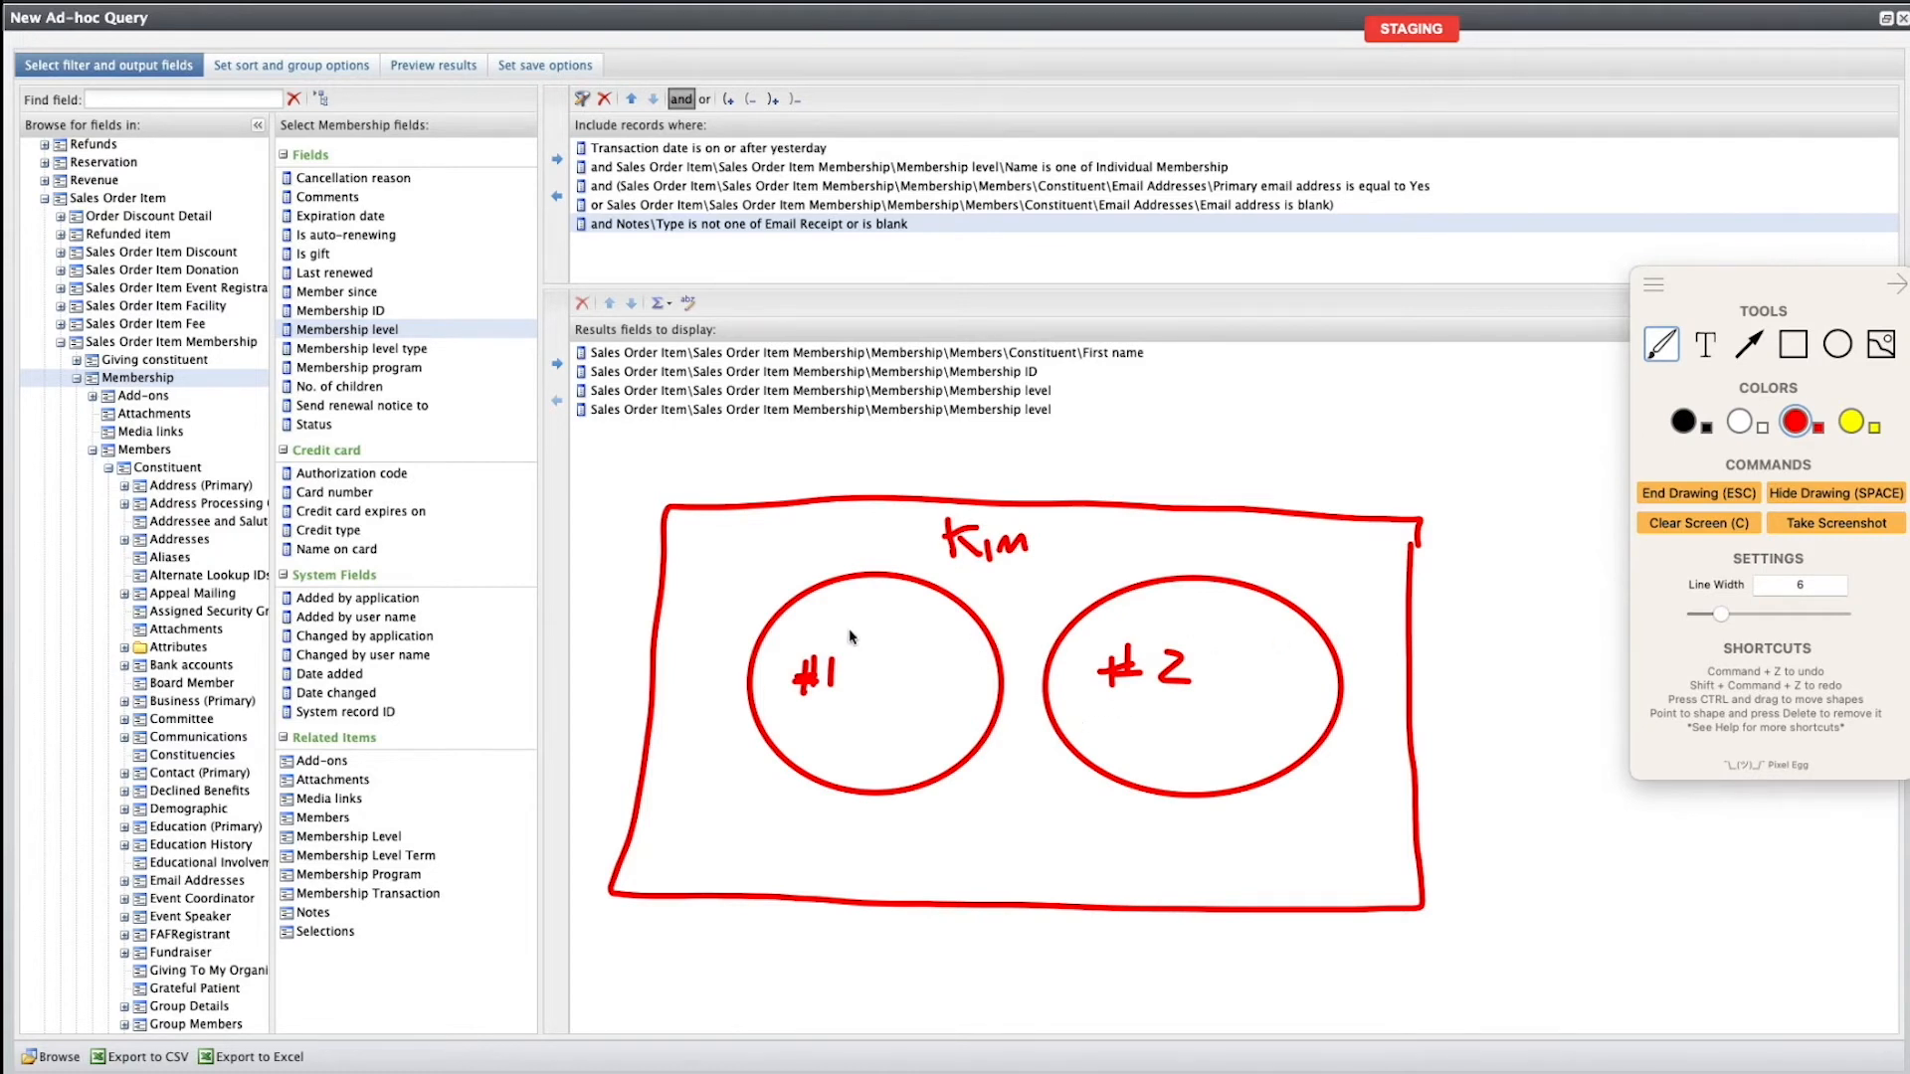
Mark both circles with an A, underline Individual Membership and the last Membership level field, and quit Vill Q.
{"action": "mouse_move", "coordinate": [848, 762]}
{"action": "left_mouse_down"}
{"action": "mouse_move", "coordinate": [864, 737]}
{"action": "mouse_move", "coordinate": [876, 766]}
{"action": "left_mouse_up"}
{"action": "left_click_drag", "start_coordinate": [1208, 744], "coordinate": [1219, 756]}
{"action": "left_click_drag", "start_coordinate": [1057, 426], "coordinate": [1066, 427]}
{"action": "left_click_drag", "start_coordinate": [1091, 180], "coordinate": [1244, 183]}
{"action": "mouse_move", "coordinate": [851, 526]}
{"action": "left_mouse_down"}
{"action": "mouse_move", "coordinate": [853, 557]}
{"action": "mouse_move", "coordinate": [876, 563]}
{"action": "left_mouse_up"}
{"action": "mouse_move", "coordinate": [1204, 542]}
{"action": "left_mouse_down"}
{"action": "mouse_move", "coordinate": [1195, 587]}
{"action": "mouse_move", "coordinate": [1213, 599]}
{"action": "mouse_move", "coordinate": [1186, 587]}
{"action": "mouse_move", "coordinate": [1219, 582]}
{"action": "left_mouse_up"}
{"action": "key", "text": "super+z"}
{"action": "key", "text": "super+z"}
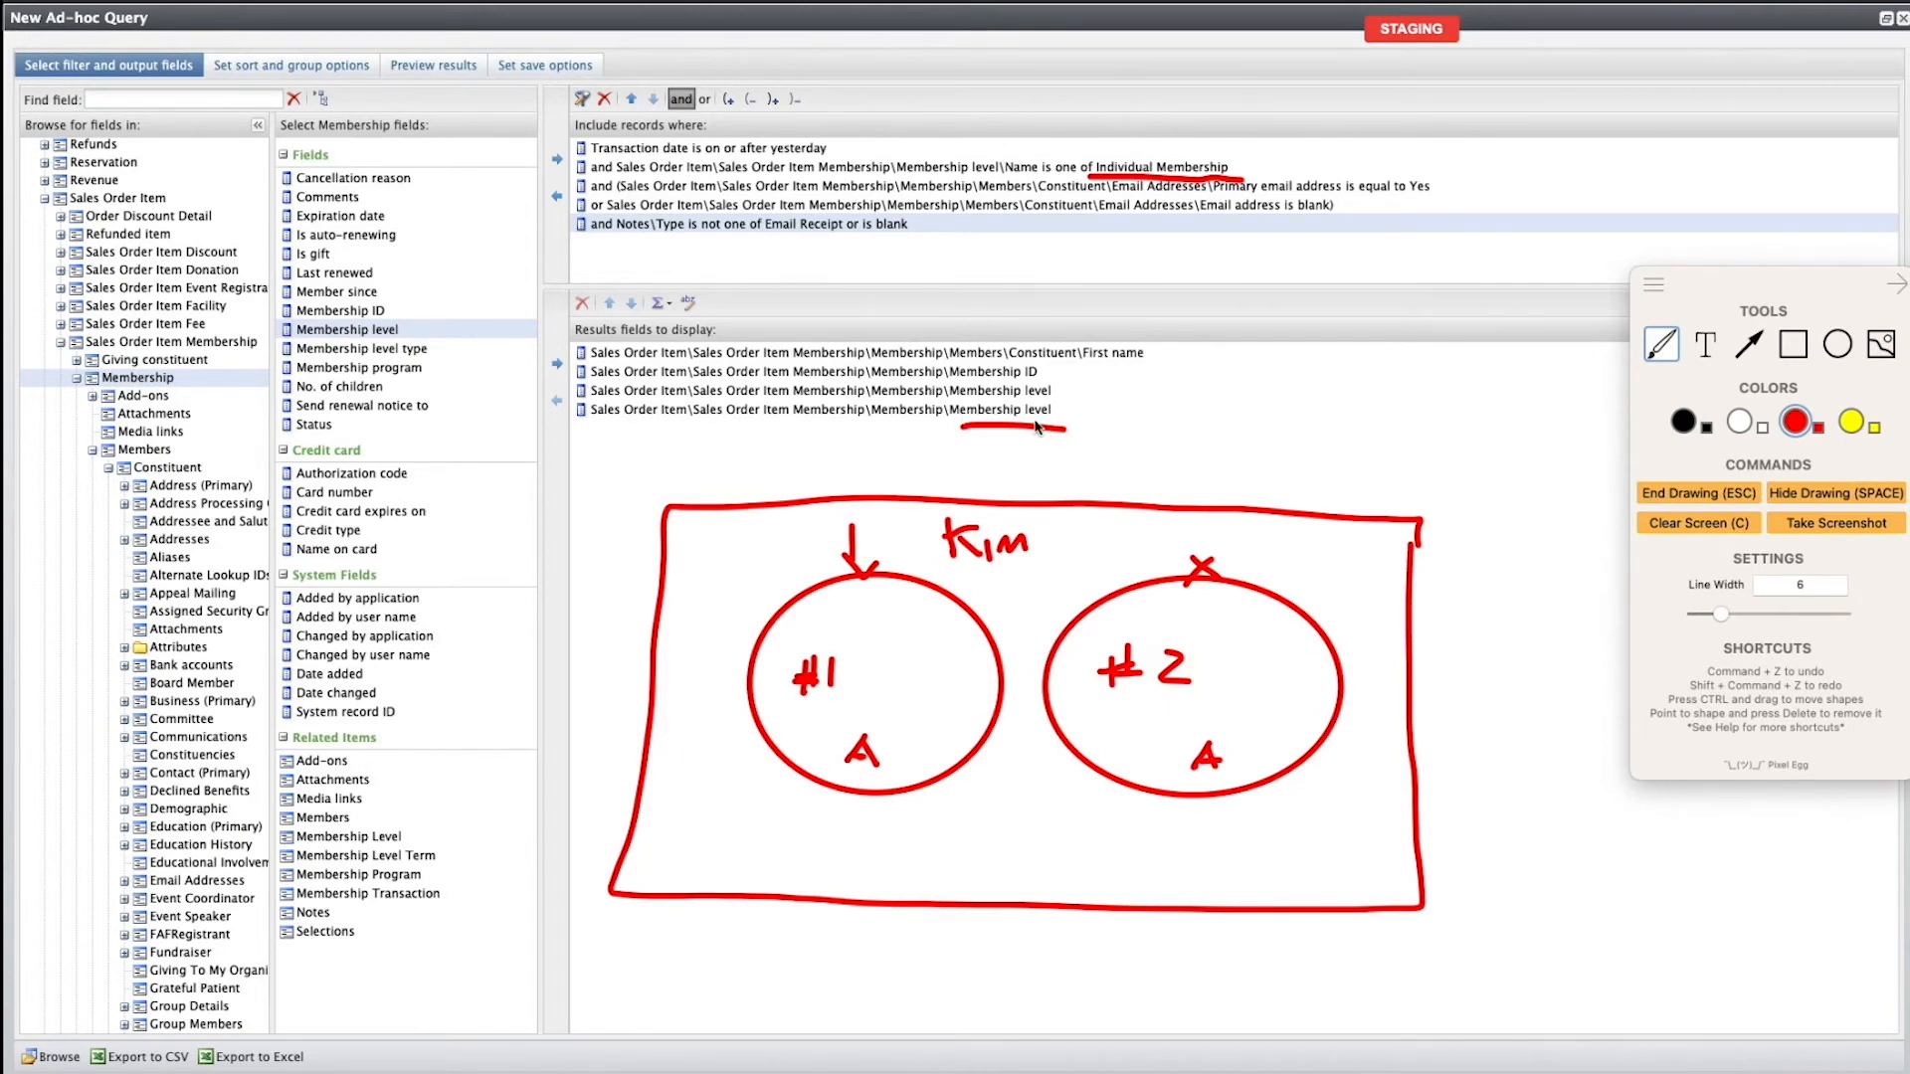
{"action": "left_click", "coordinate": [1652, 288]}
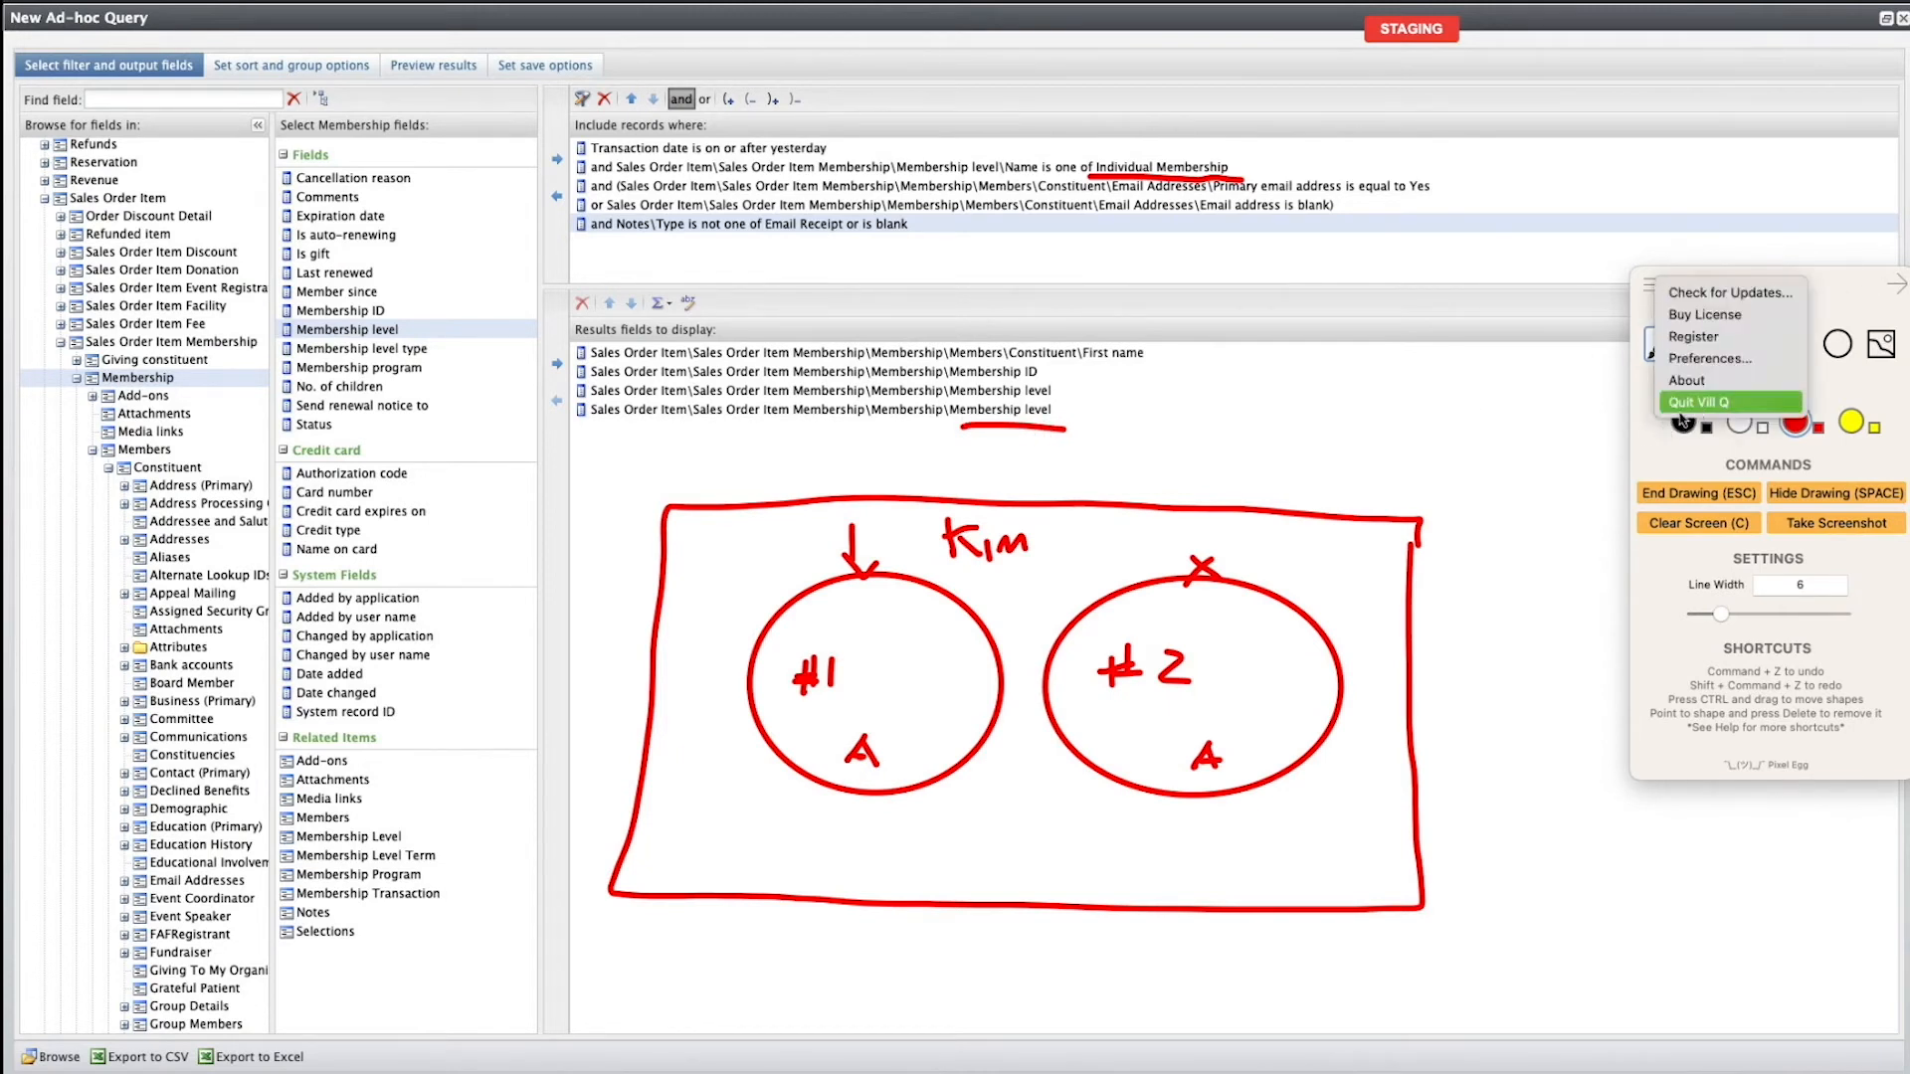
{"action": "left_click", "coordinate": [1692, 418]}
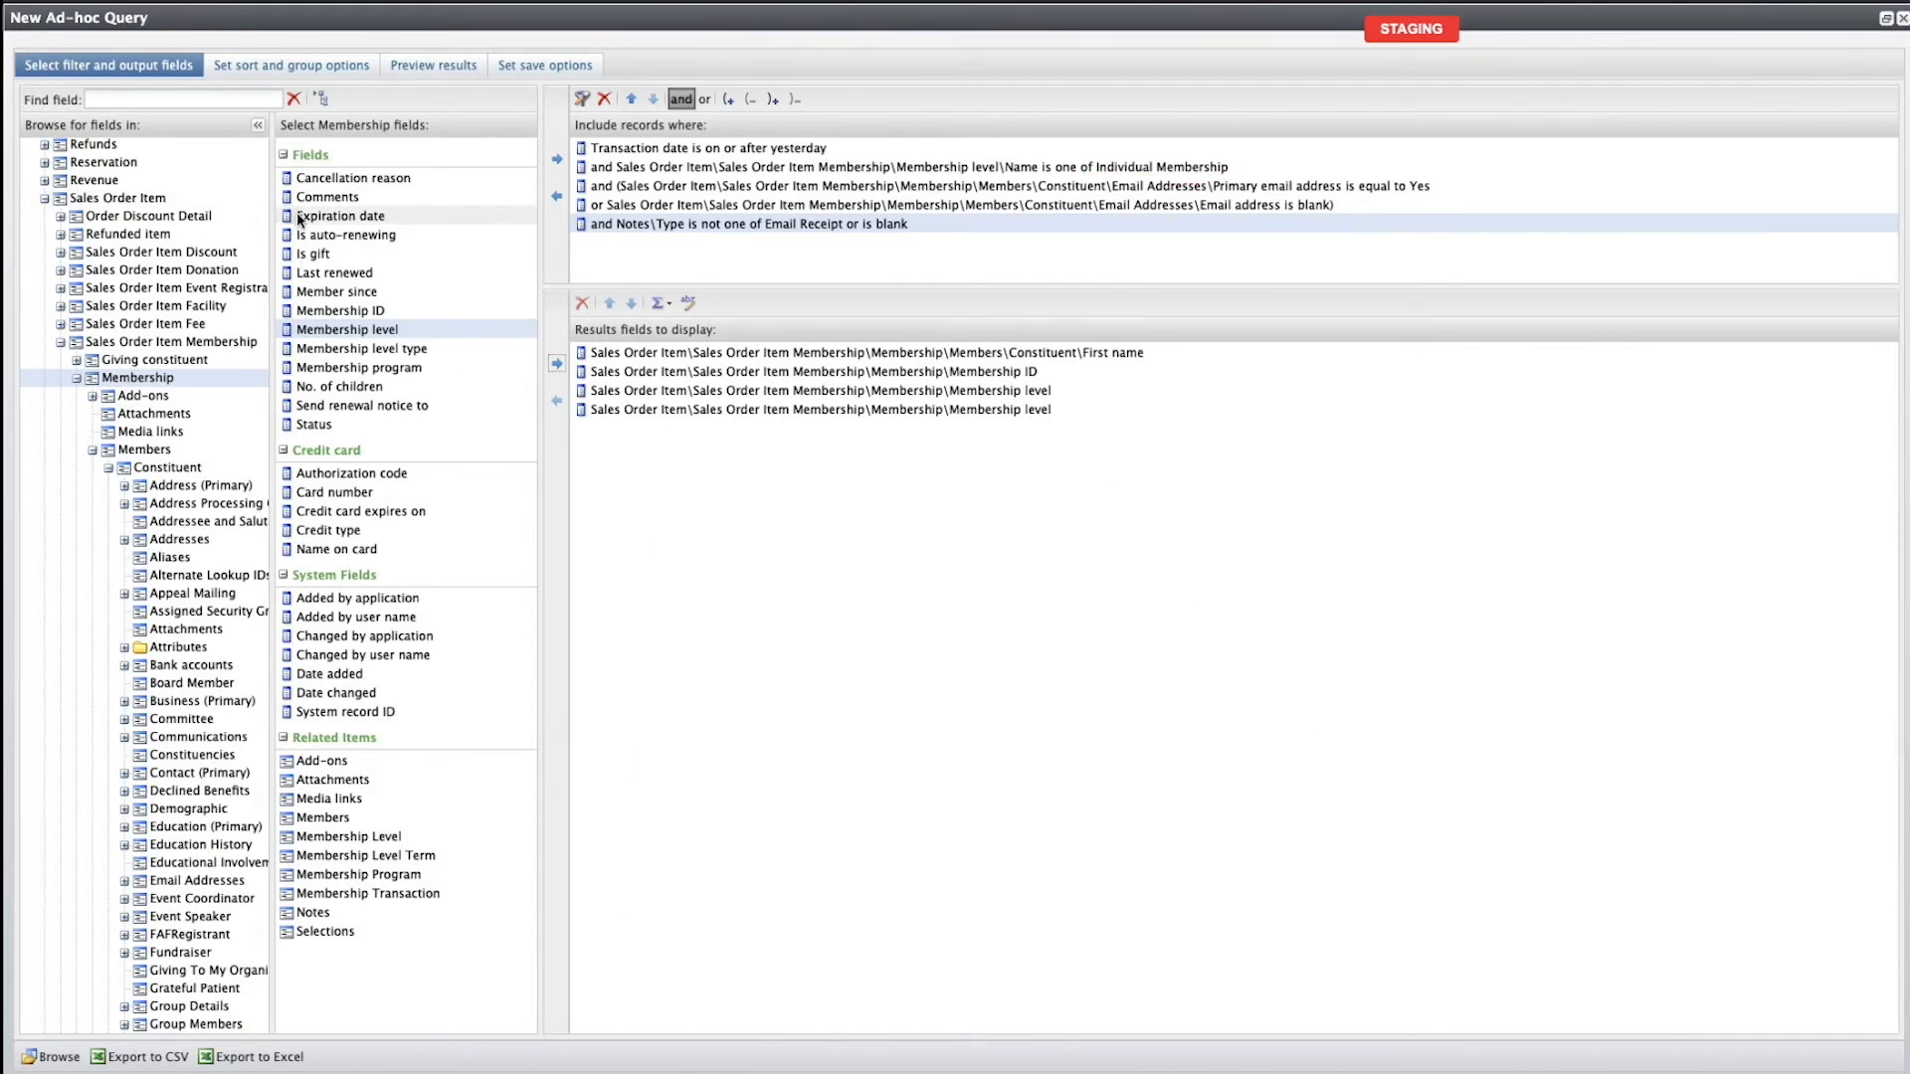
Add Expiration date from the Membership record to the results fields.
{"action": "left_click_drag", "start_coordinate": [340, 216], "coordinate": [637, 418]}
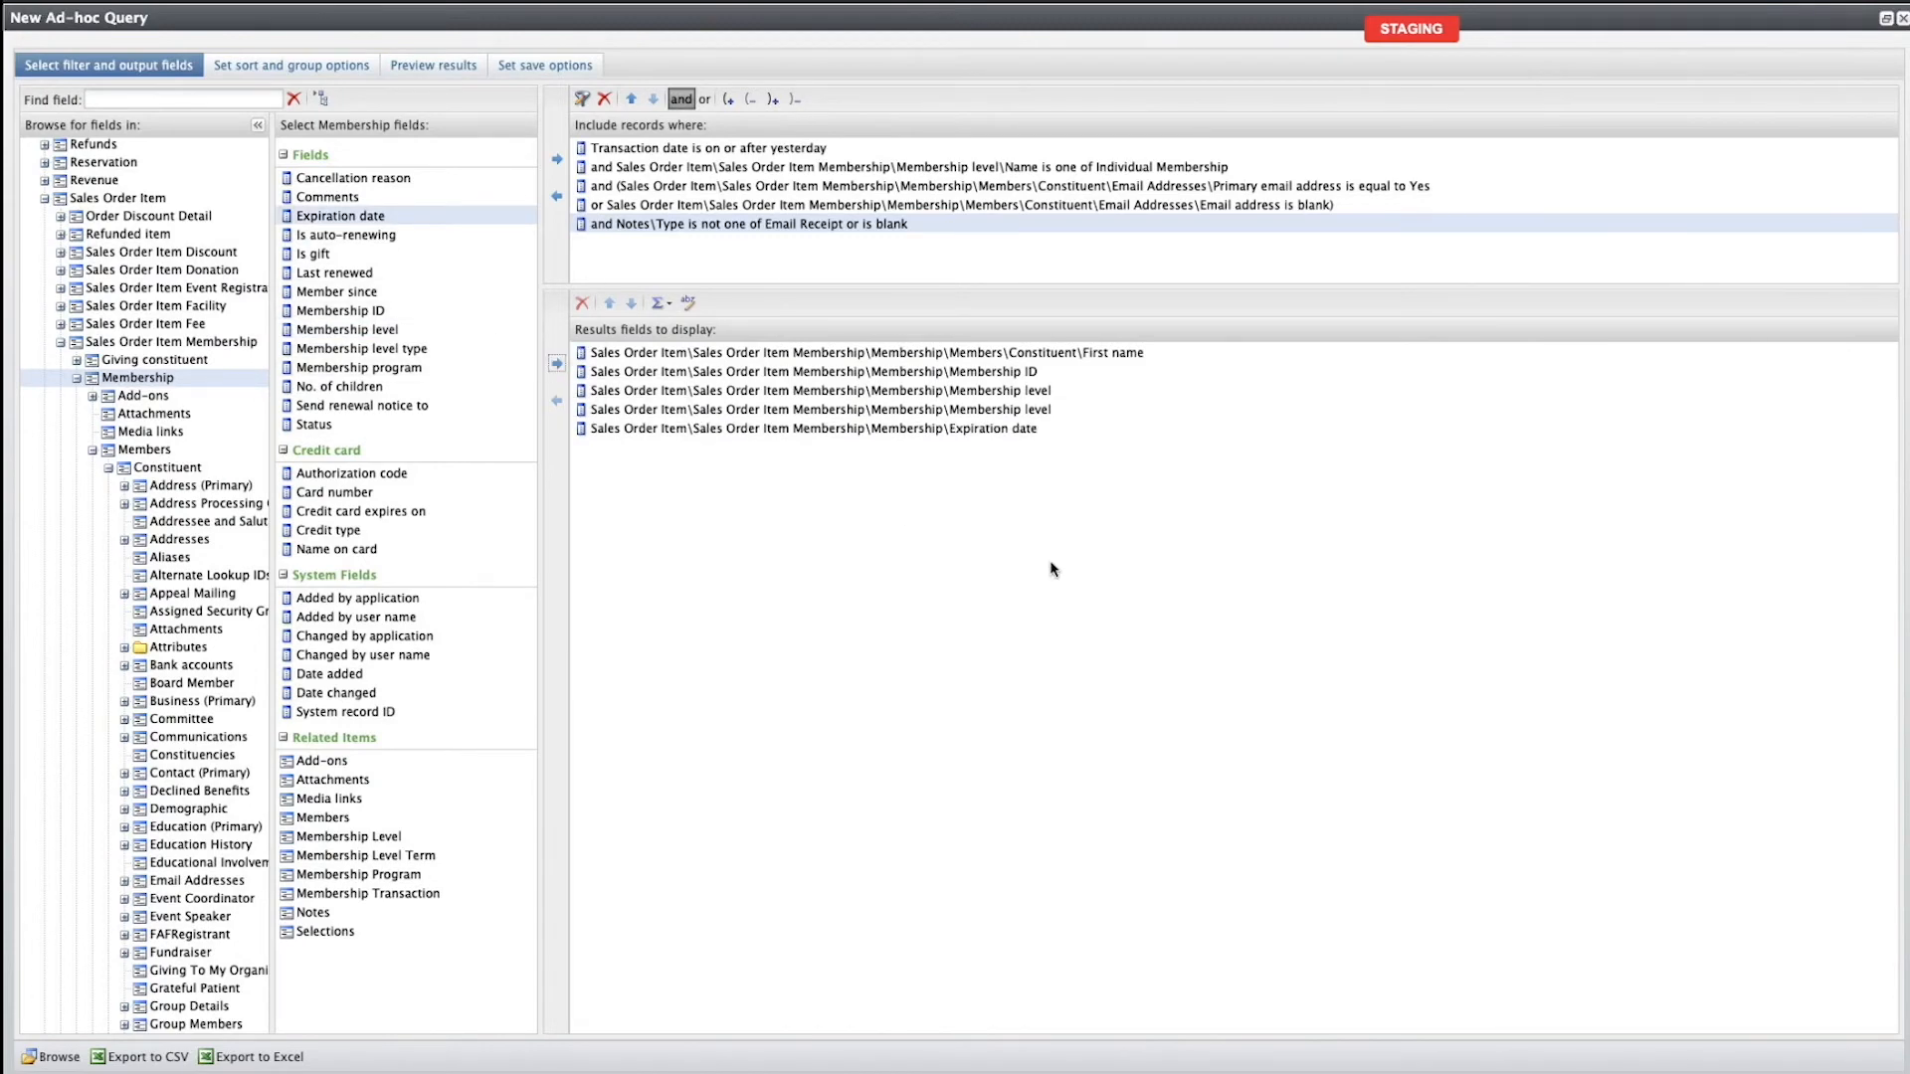
Add Transaction date and Amount from the Sales Orders record to the results fields.
{"action": "scroll", "coordinate": [149, 214], "scroll_direction": "up", "scroll_amount": 4}
{"action": "left_click", "coordinate": [90, 147]}
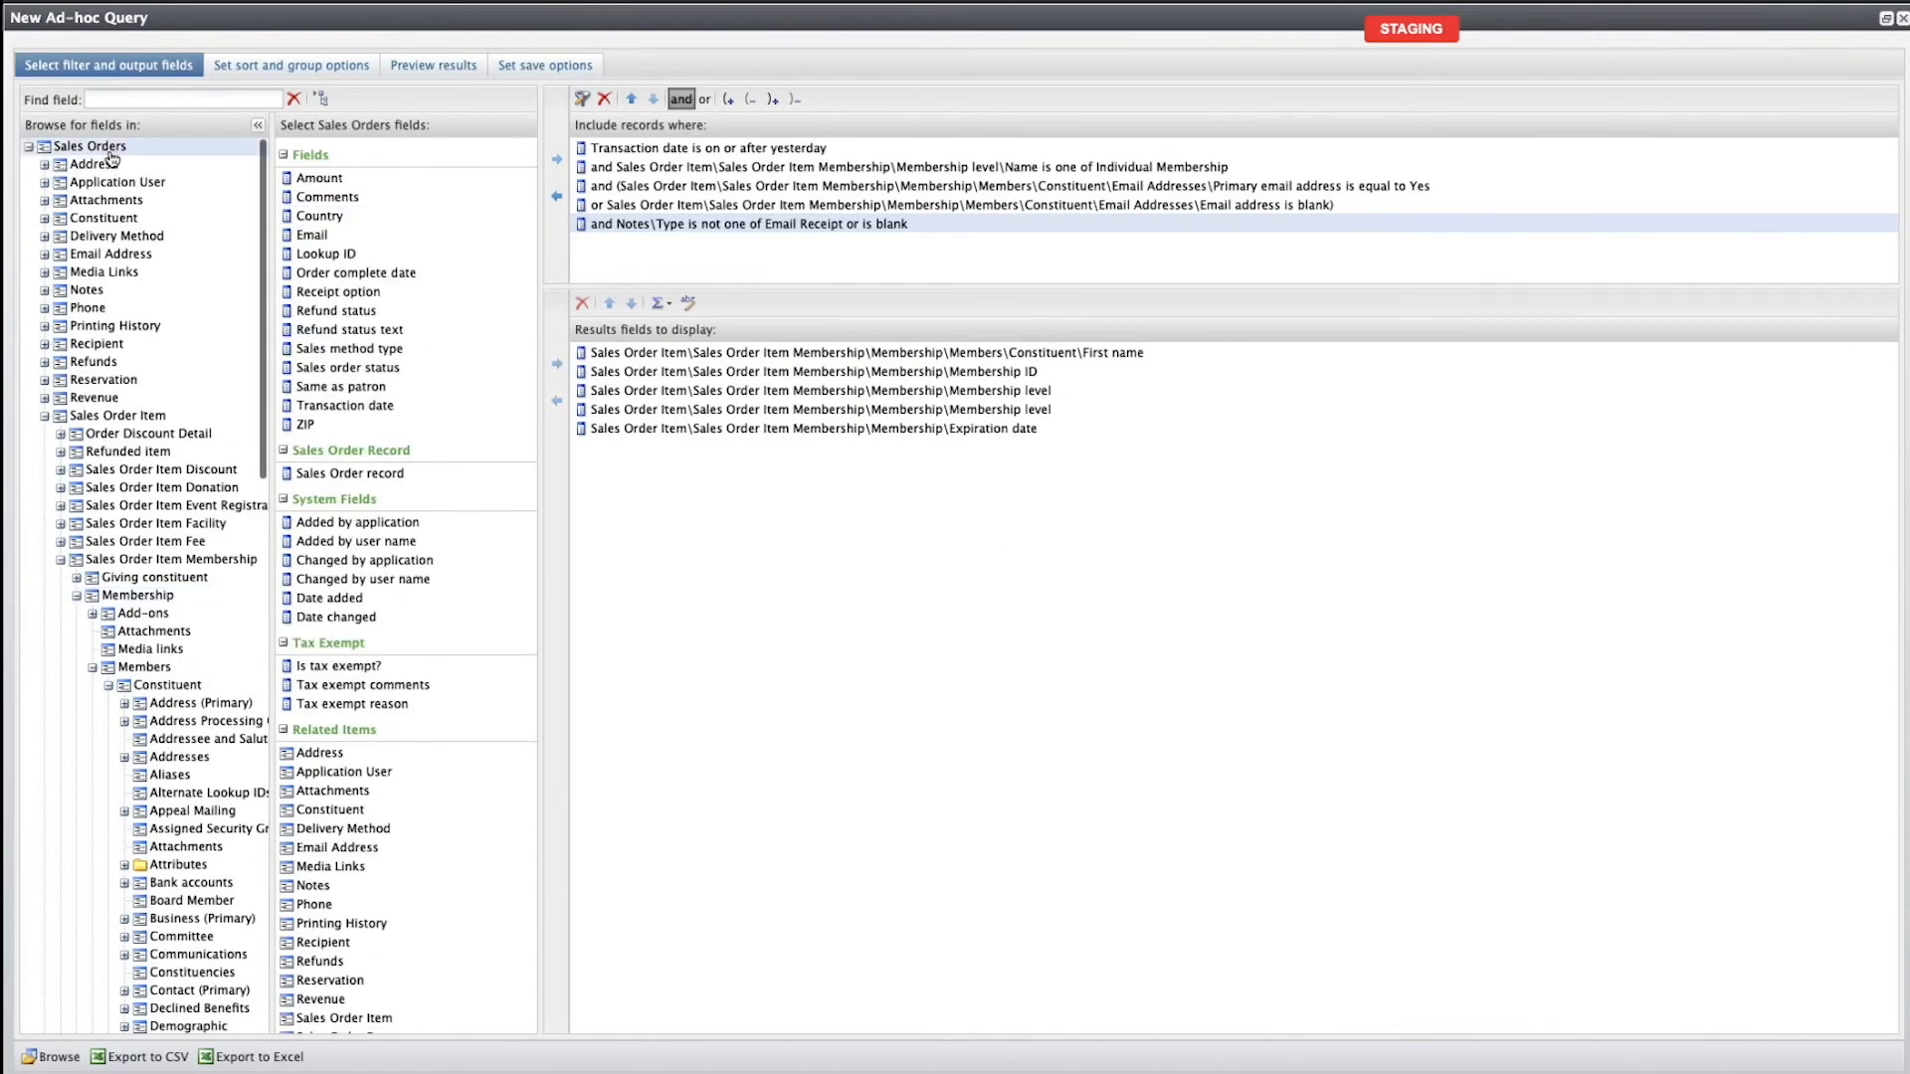
{"action": "left_click", "coordinate": [343, 405]}
{"action": "left_click", "coordinate": [557, 364]}
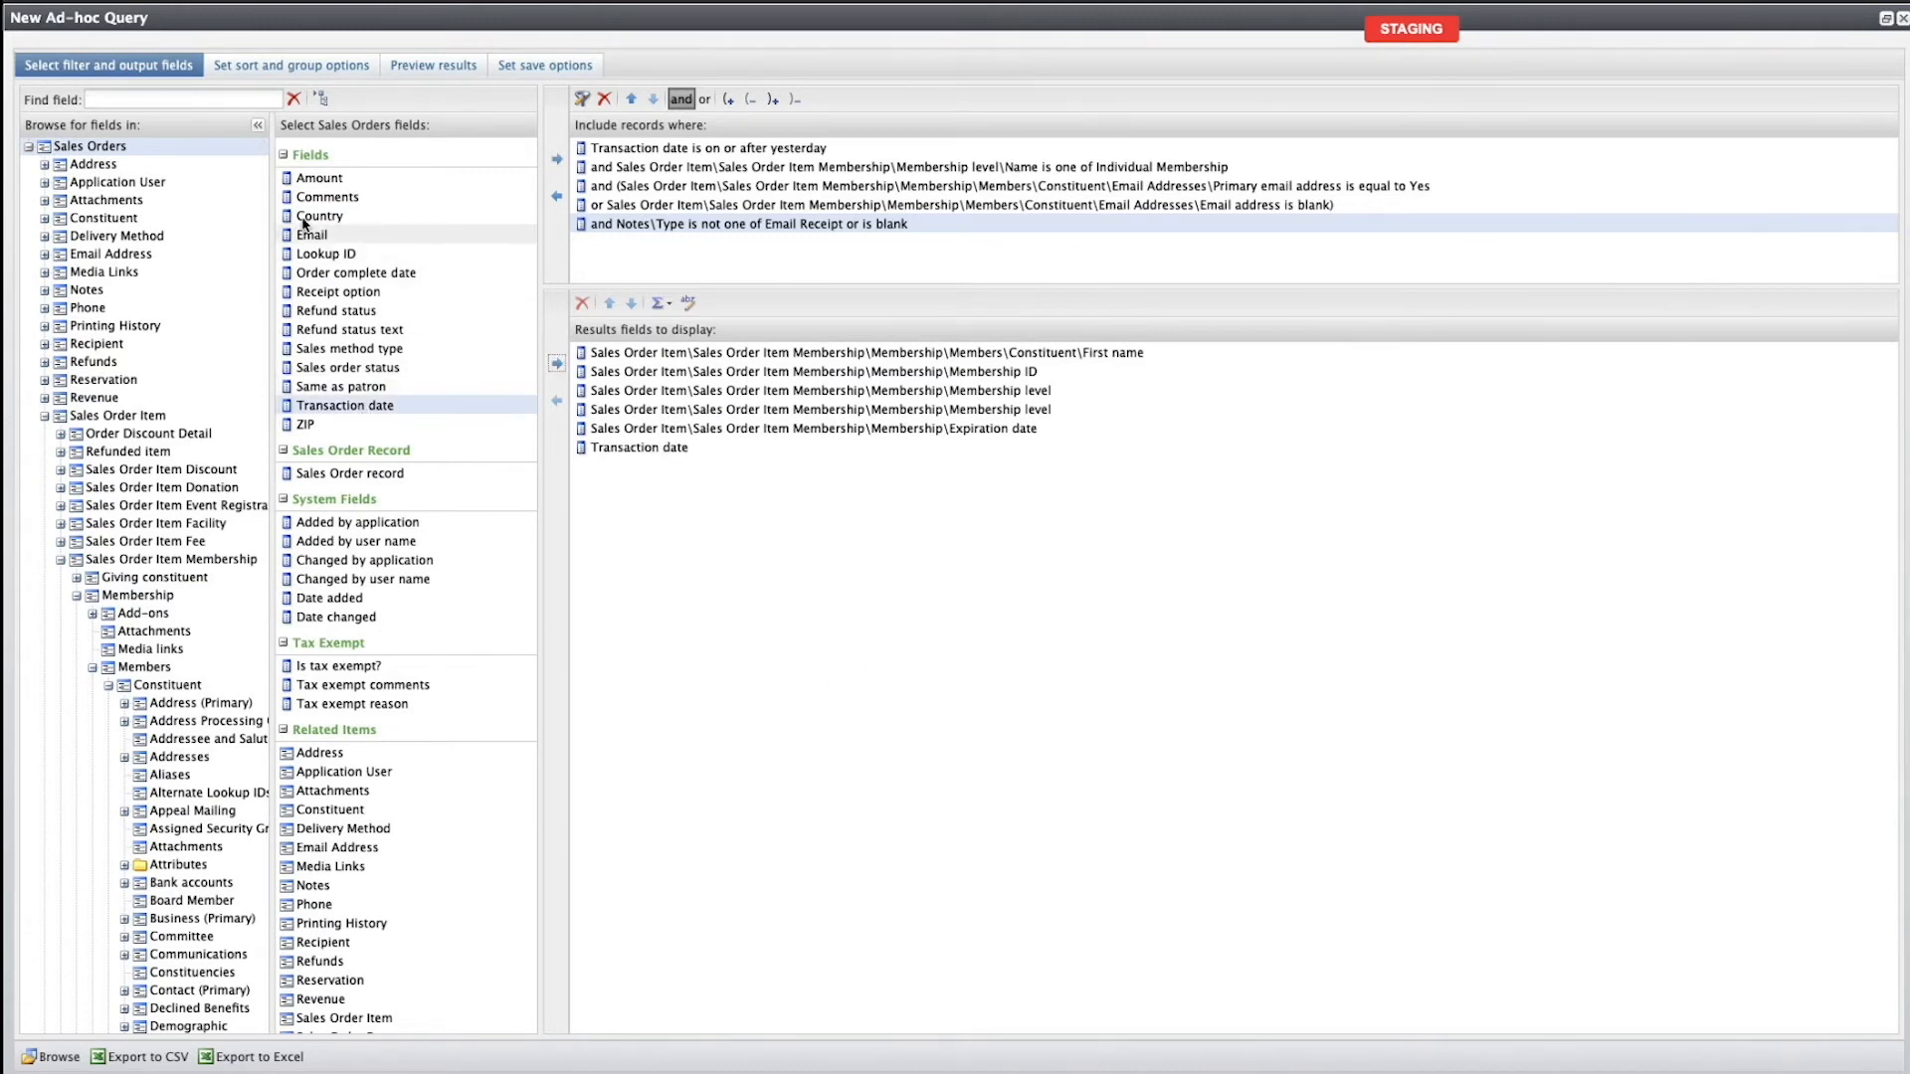
{"action": "left_click", "coordinate": [332, 178]}
{"action": "left_click", "coordinate": [556, 366]}
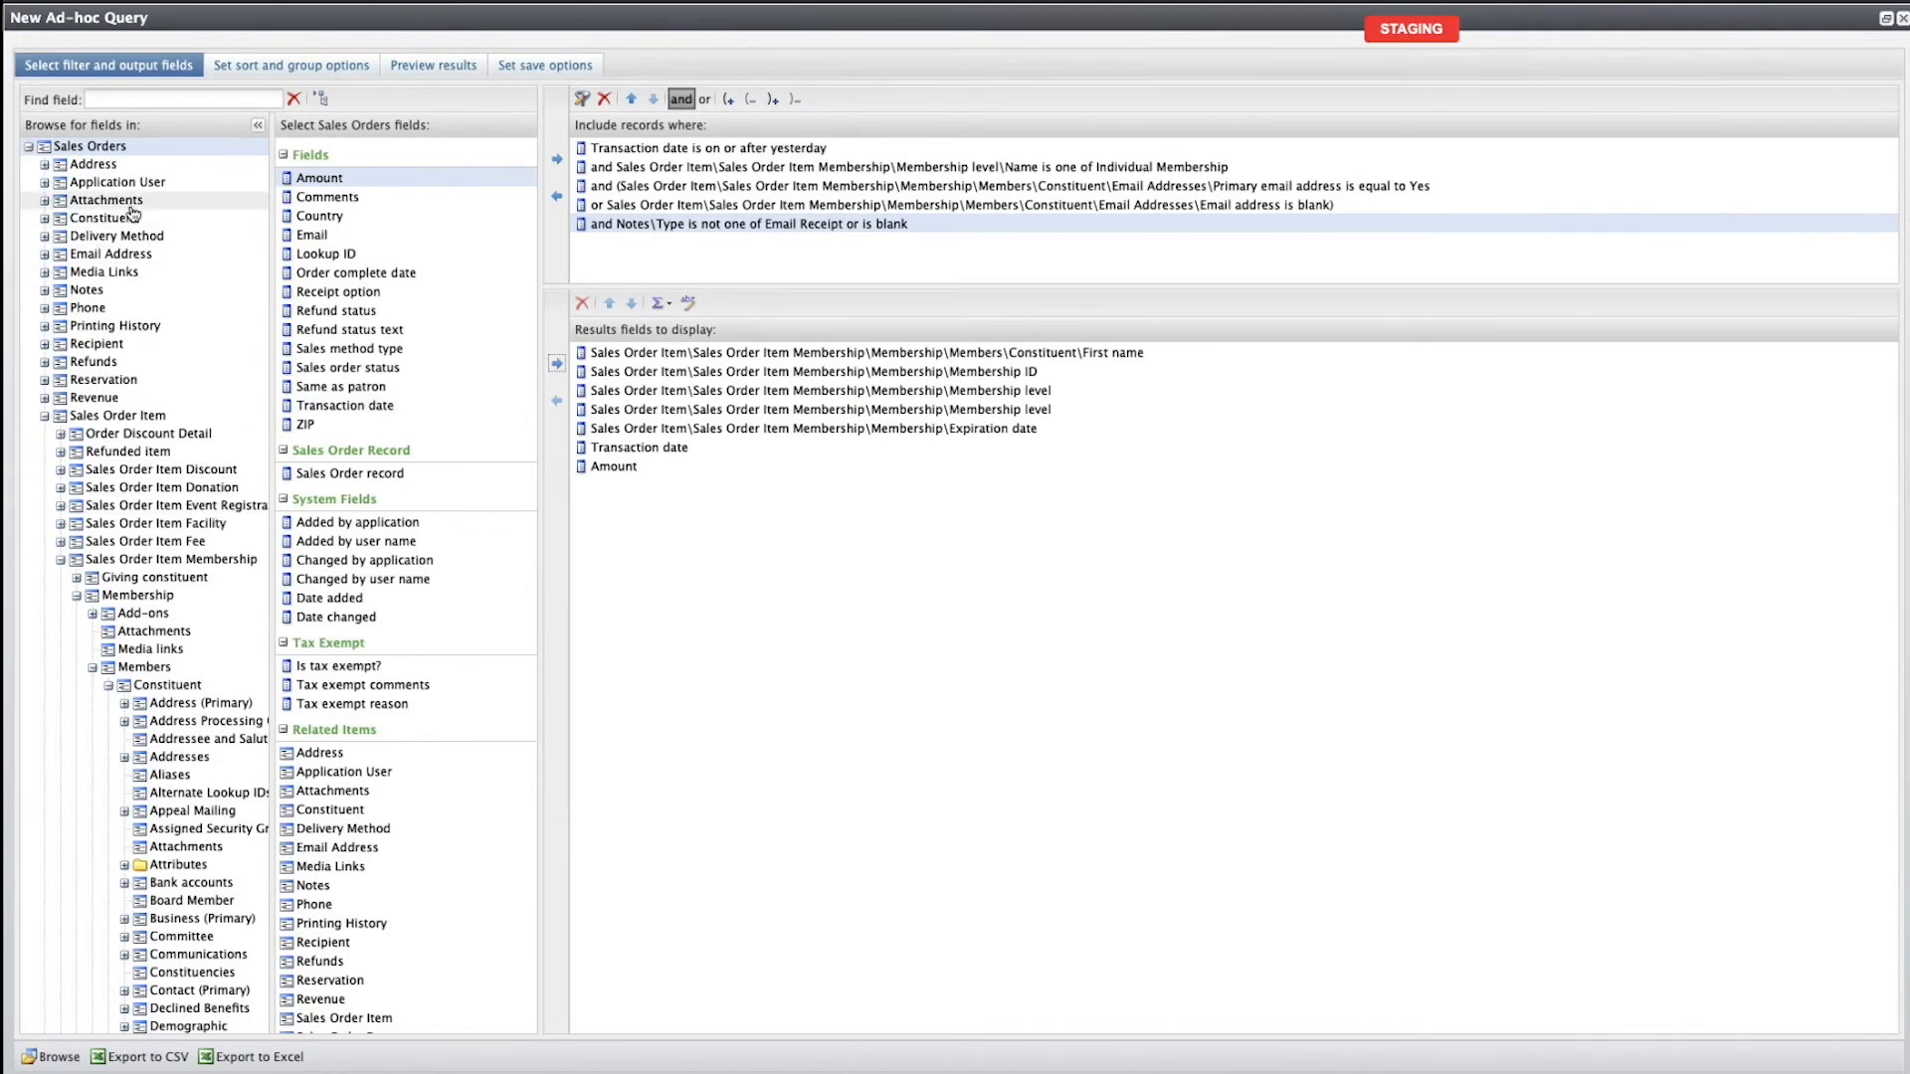
Add the Email Address record's Email address and the Sales Orders field Sales Order record to the results fields.
{"action": "left_click", "coordinate": [111, 255]}
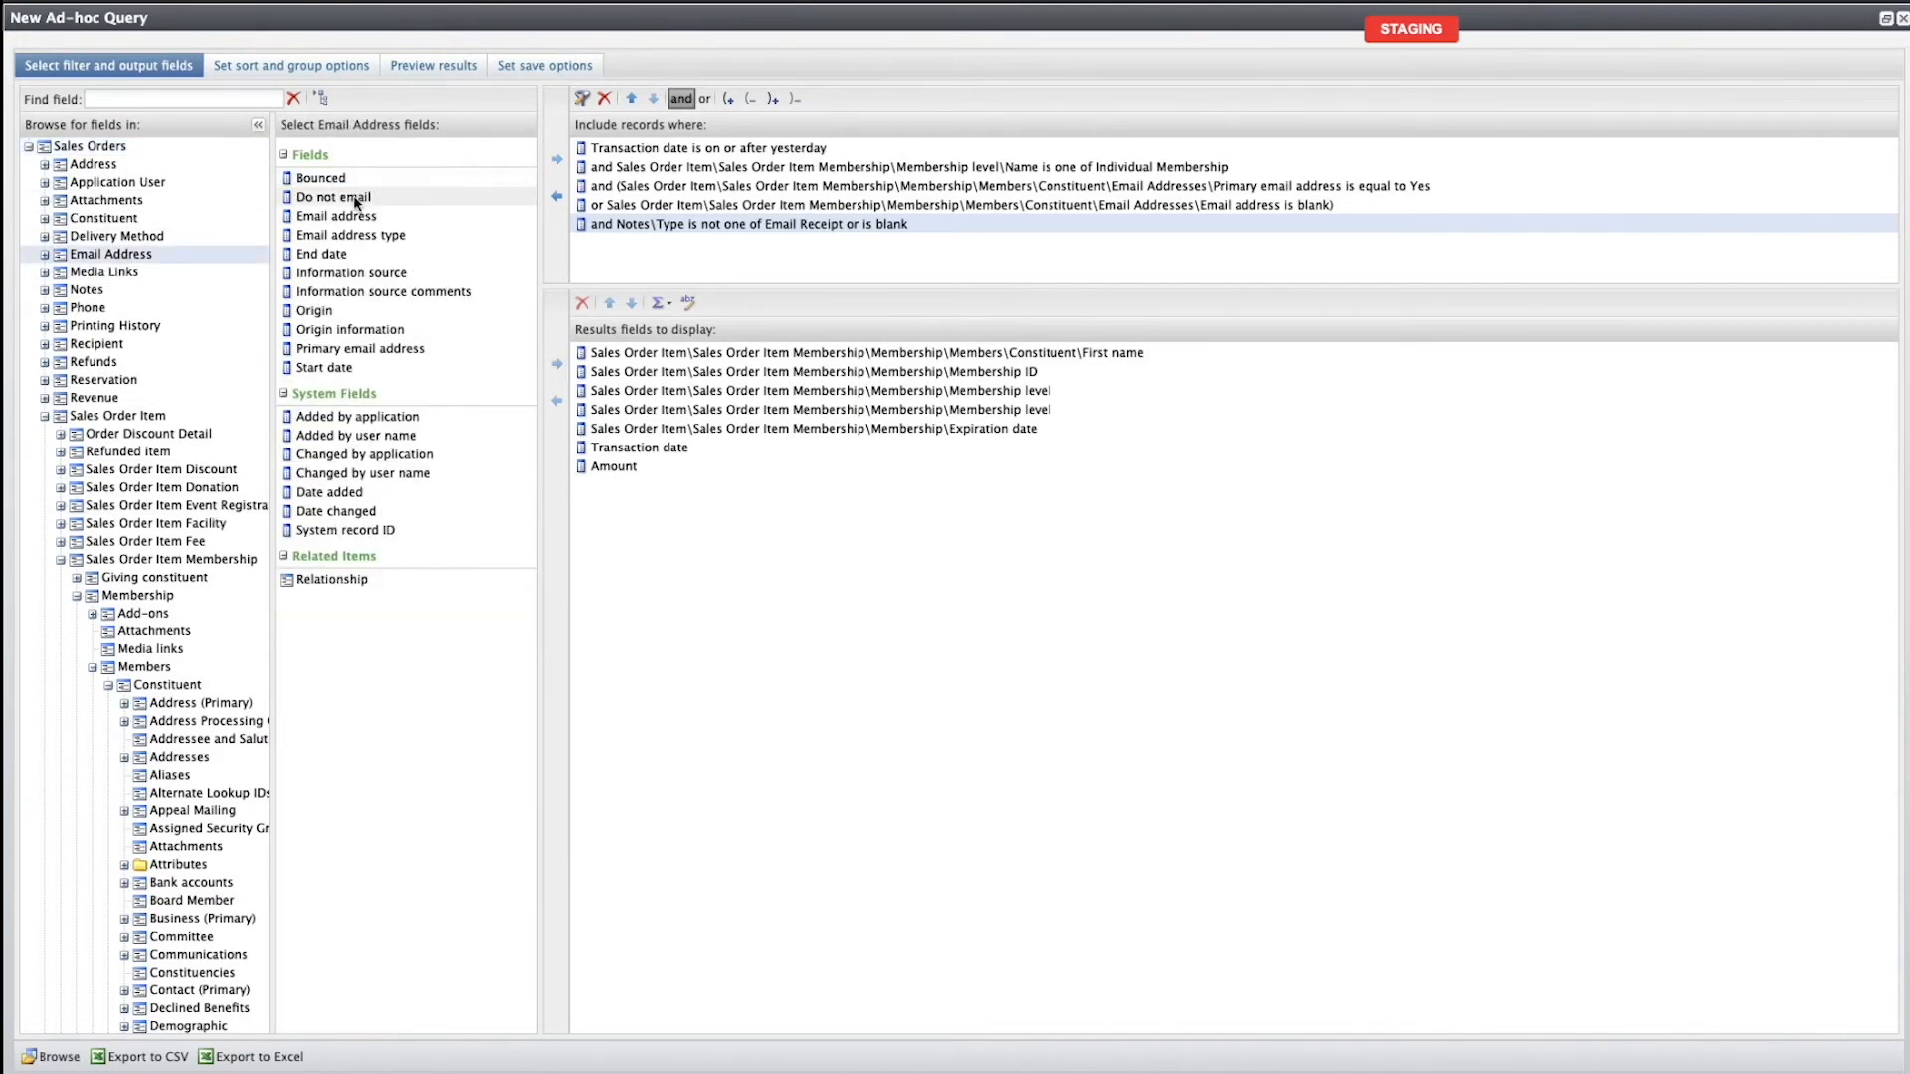
{"action": "left_click", "coordinate": [556, 364]}
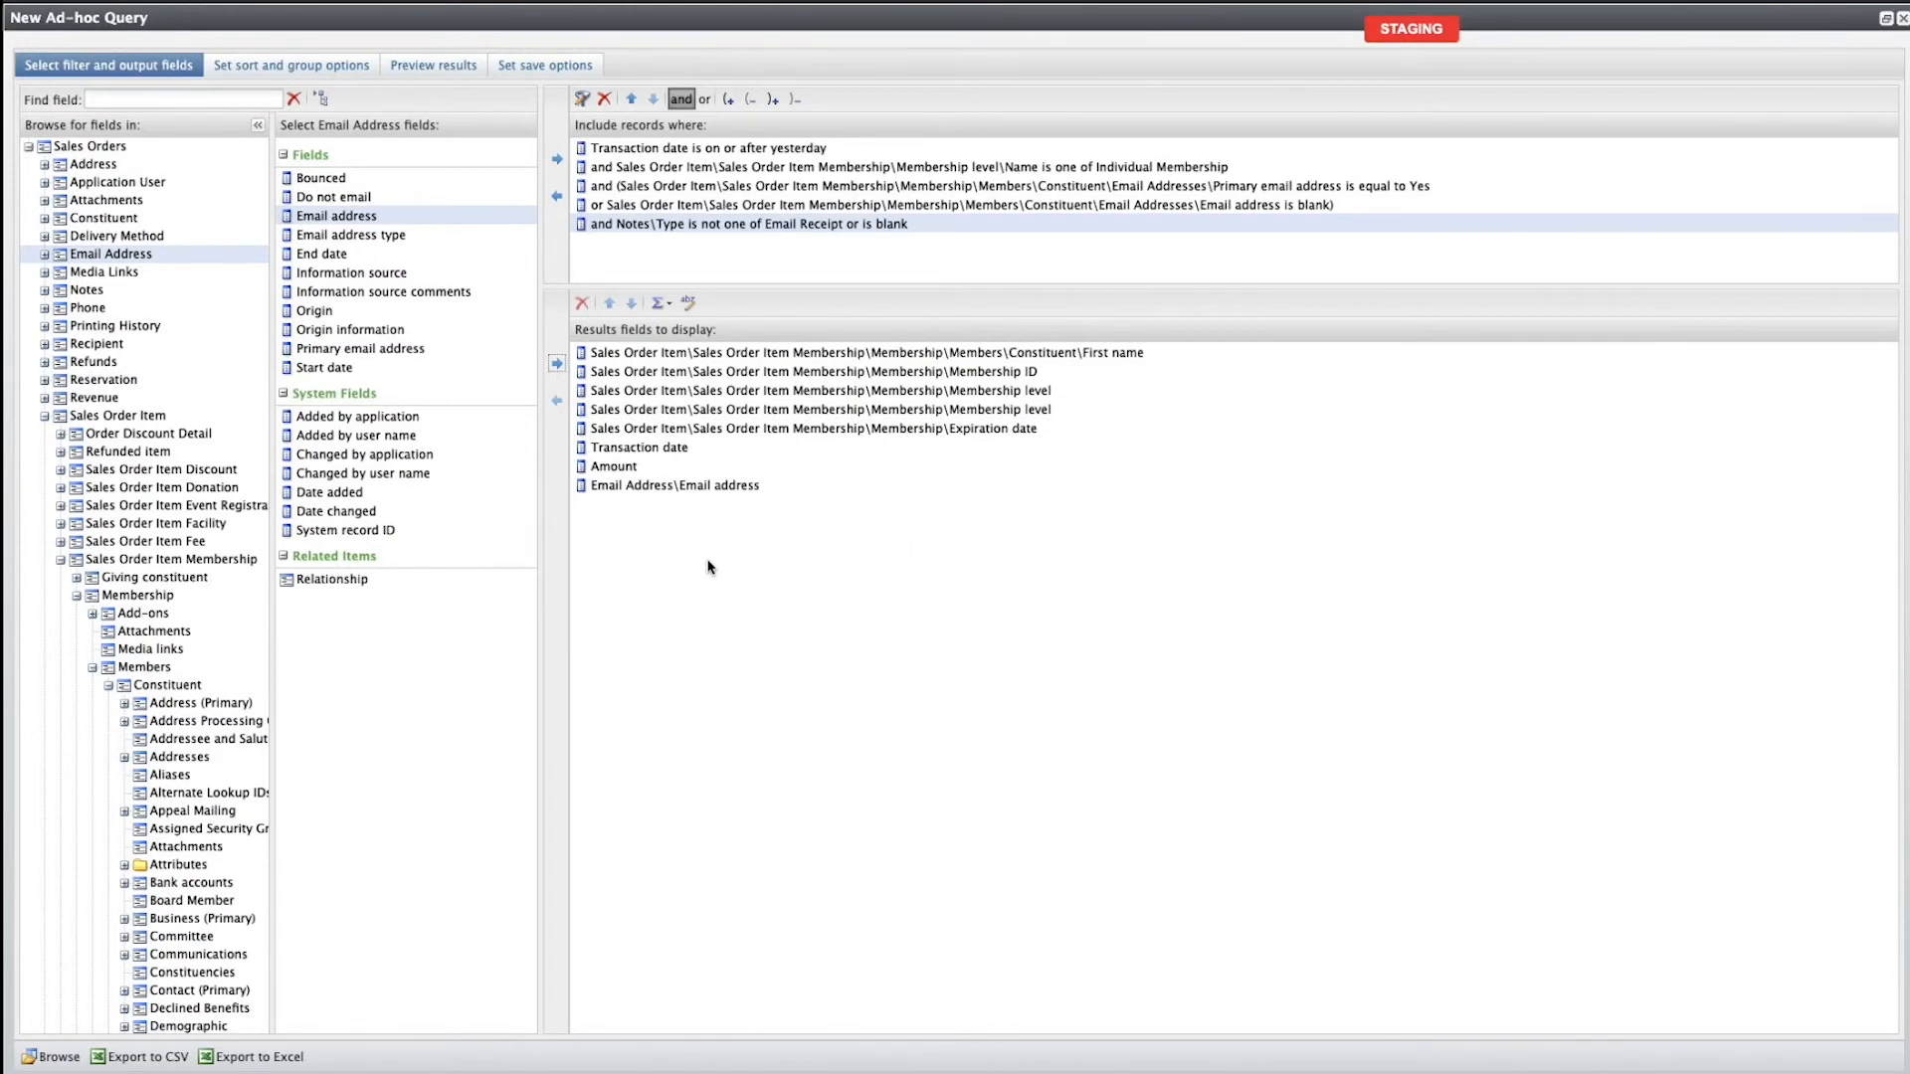
{"action": "left_click", "coordinate": [95, 146]}
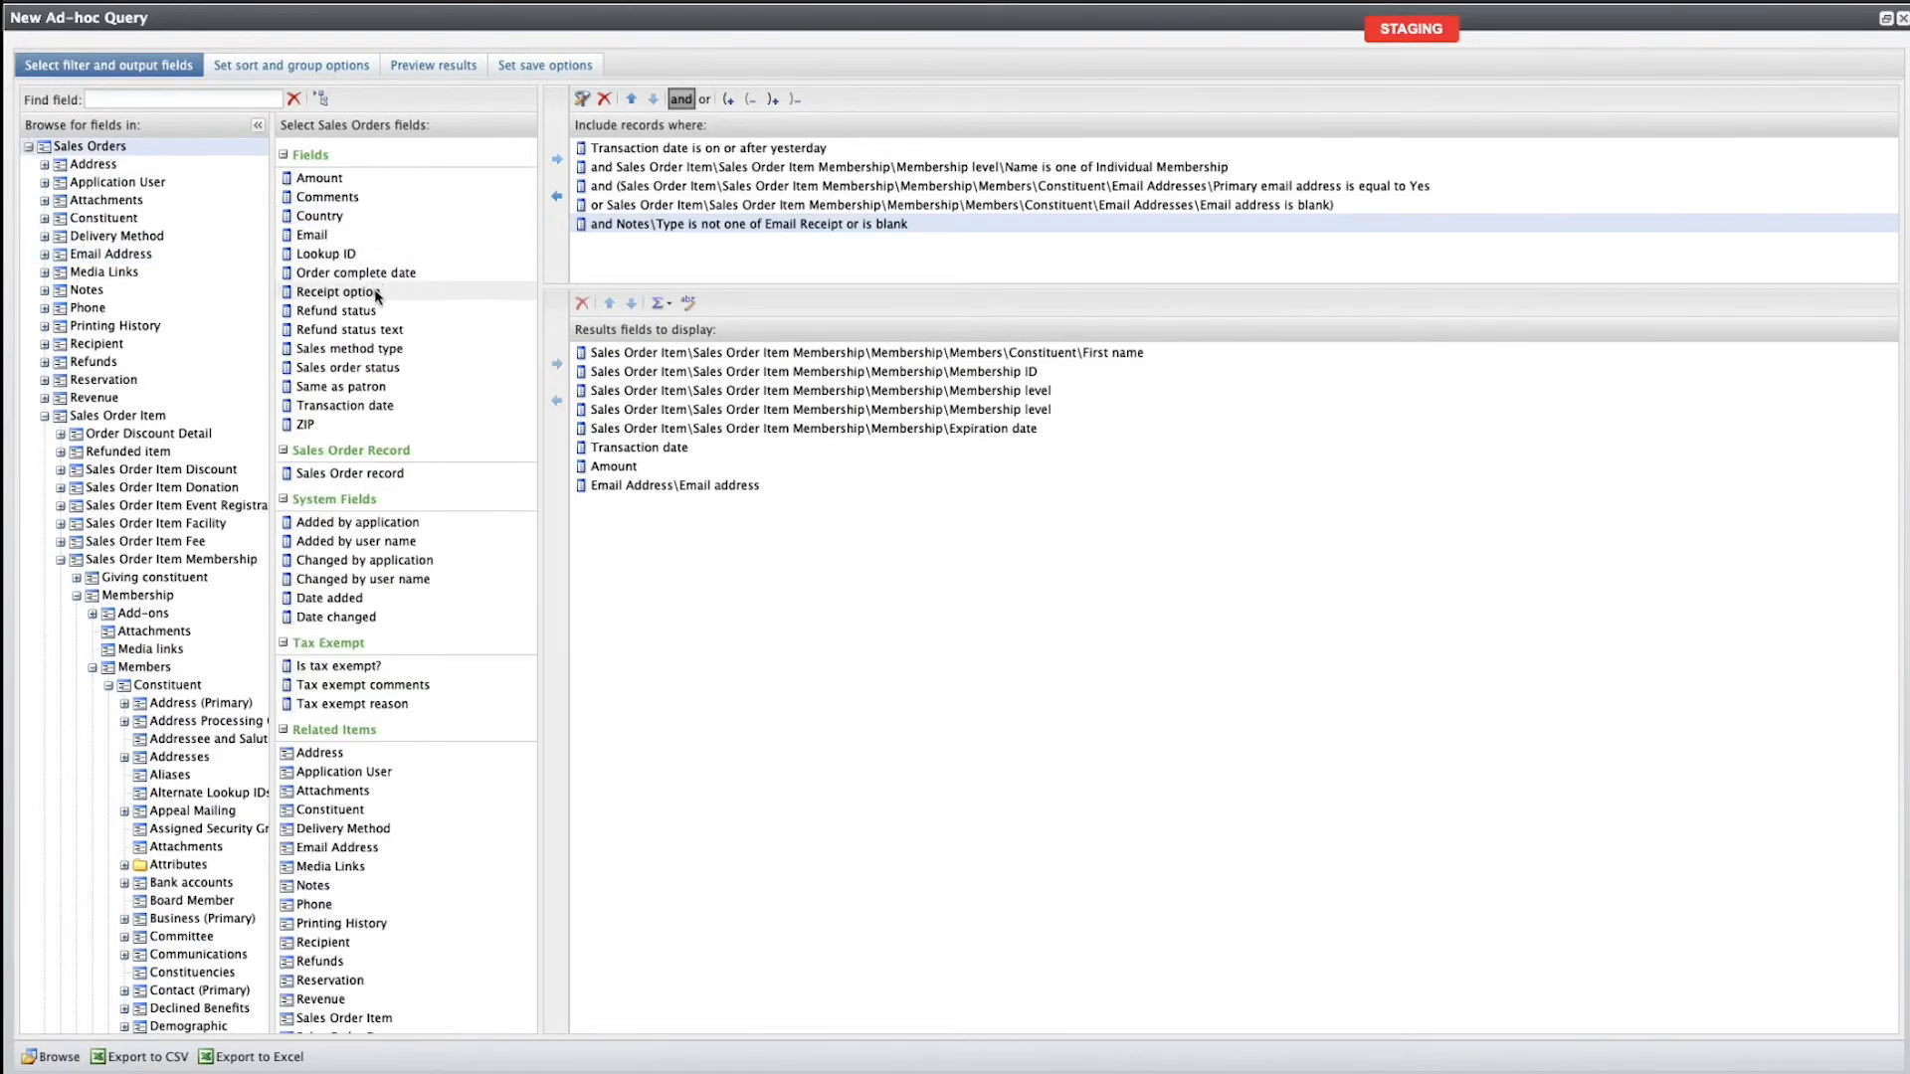
{"action": "left_click", "coordinate": [366, 473]}
{"action": "left_click", "coordinate": [556, 366]}
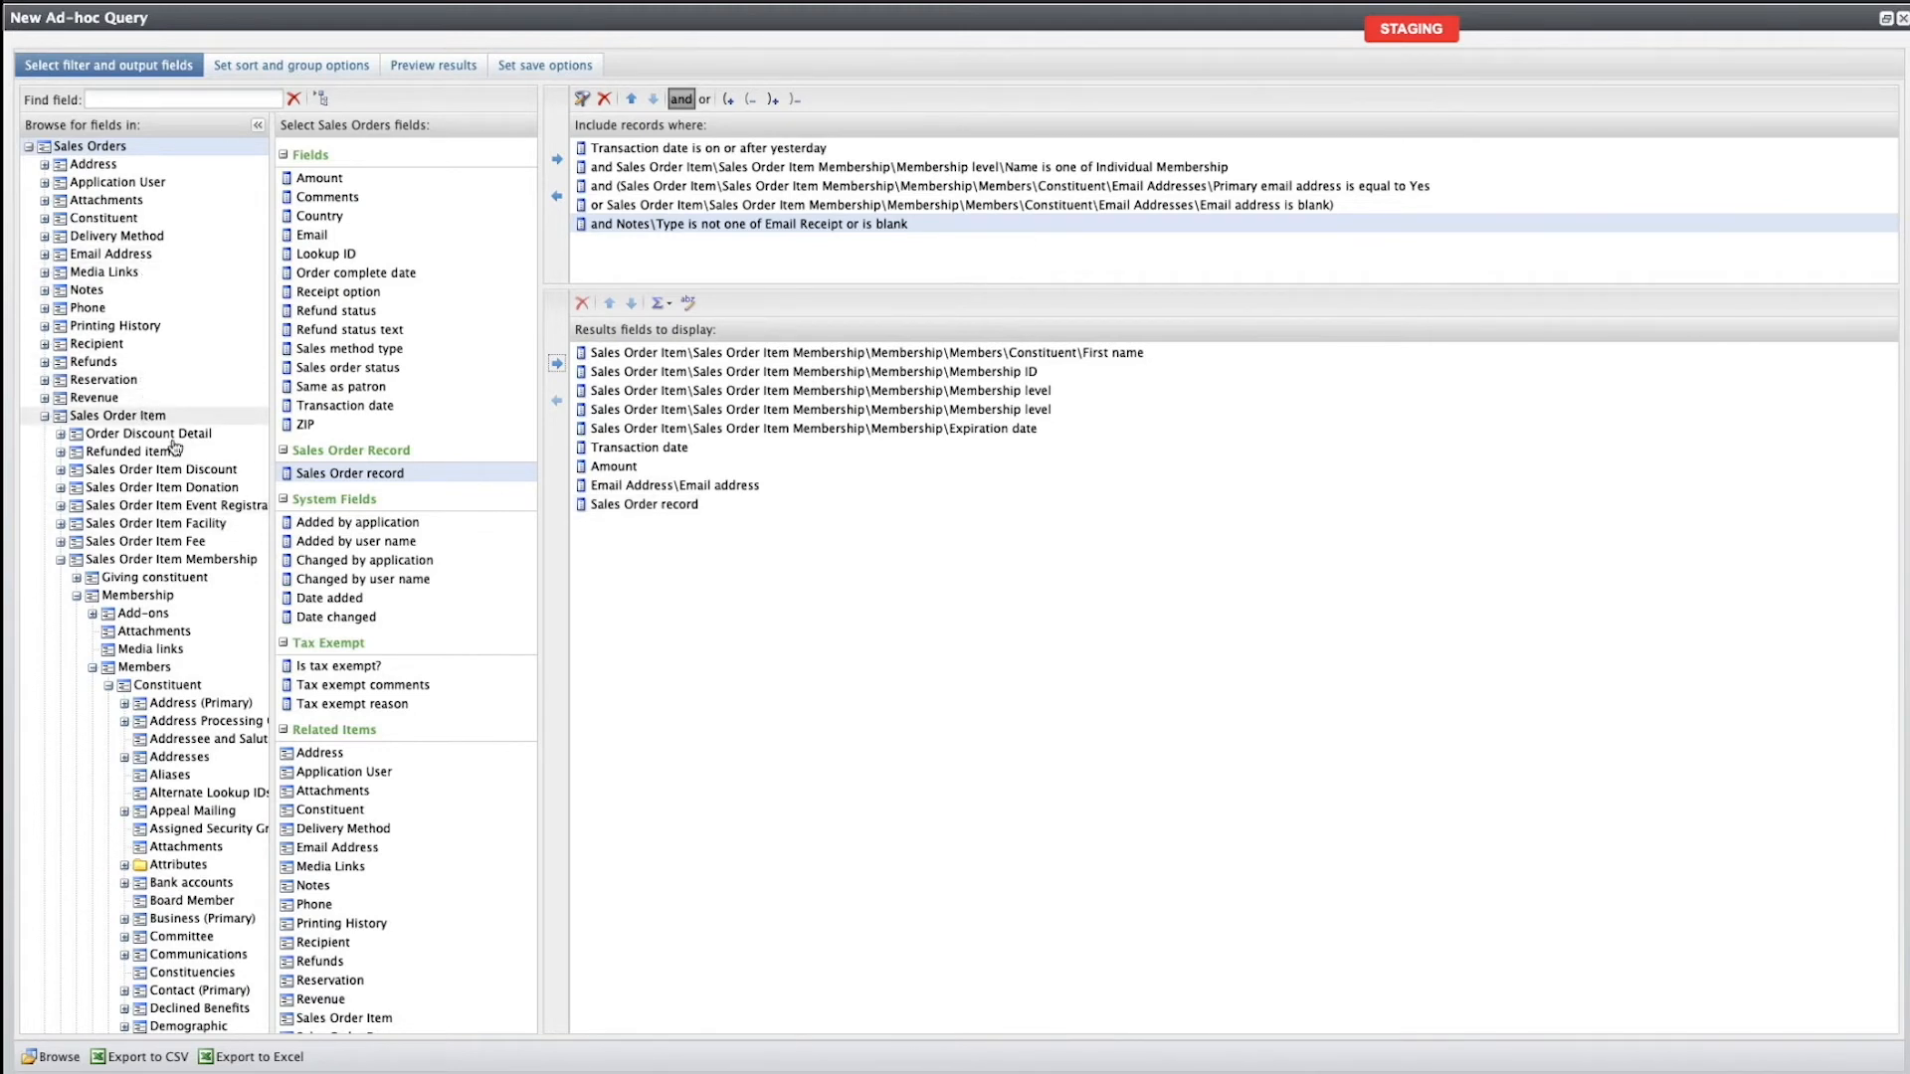
Find First name in the Constituent record under Members and add it again to the results fields.
{"action": "left_click", "coordinate": [147, 667]}
{"action": "left_click", "coordinate": [175, 686]}
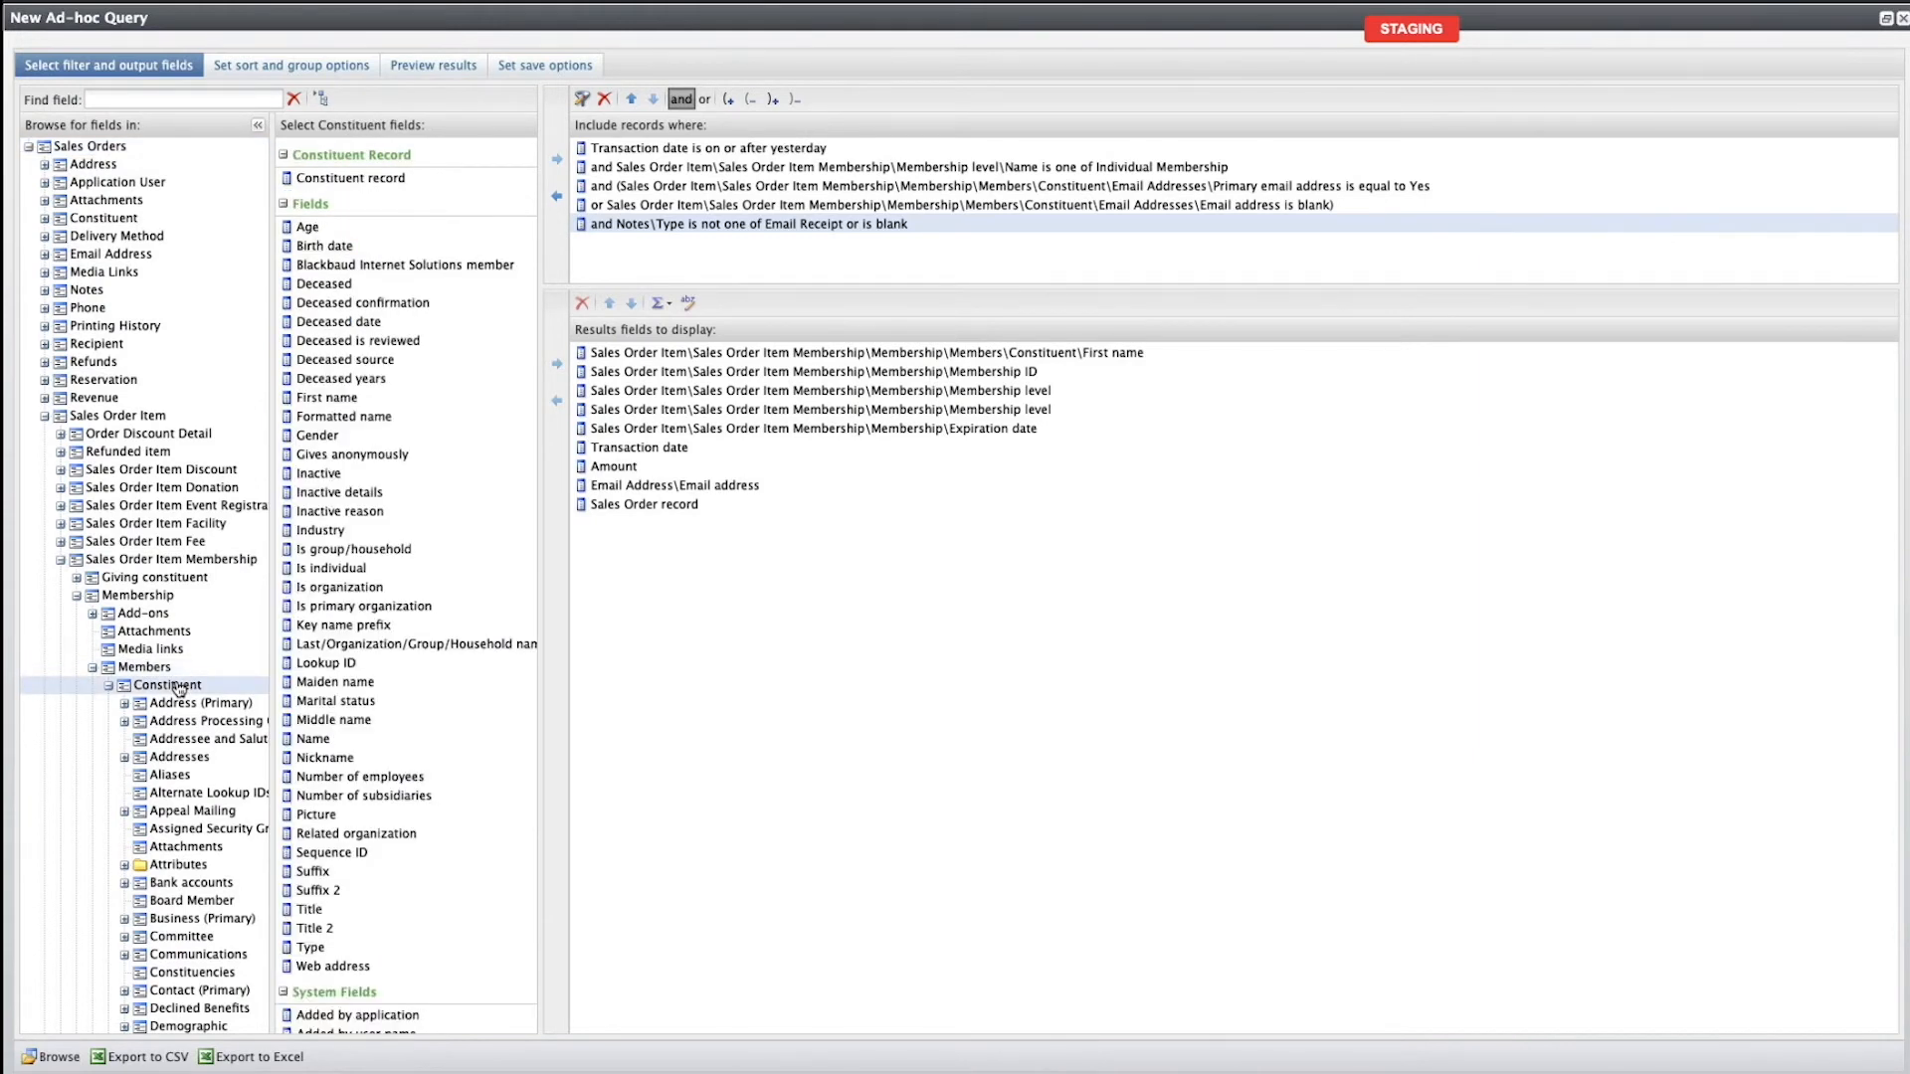
{"action": "key", "text": "ctrl+f"}
{"action": "type", "text": "first"}
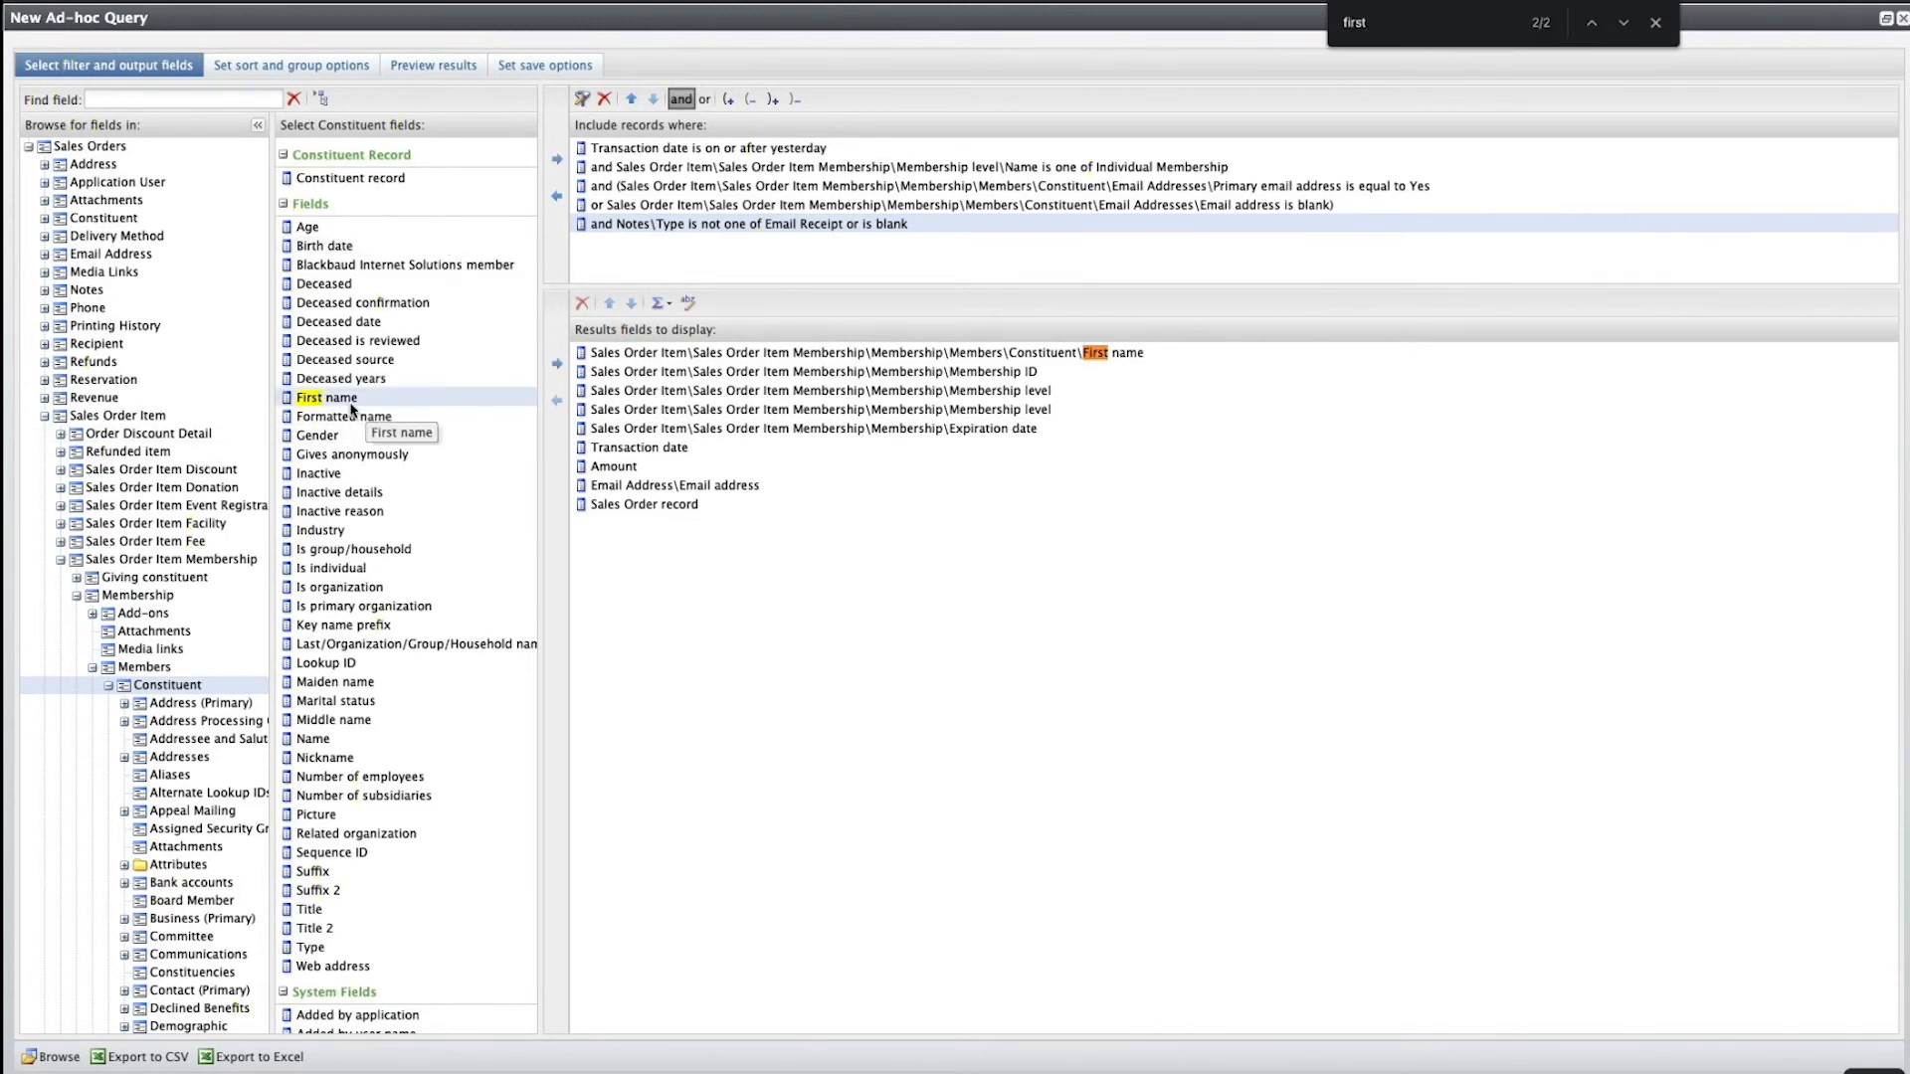
{"action": "left_click", "coordinate": [556, 363]}
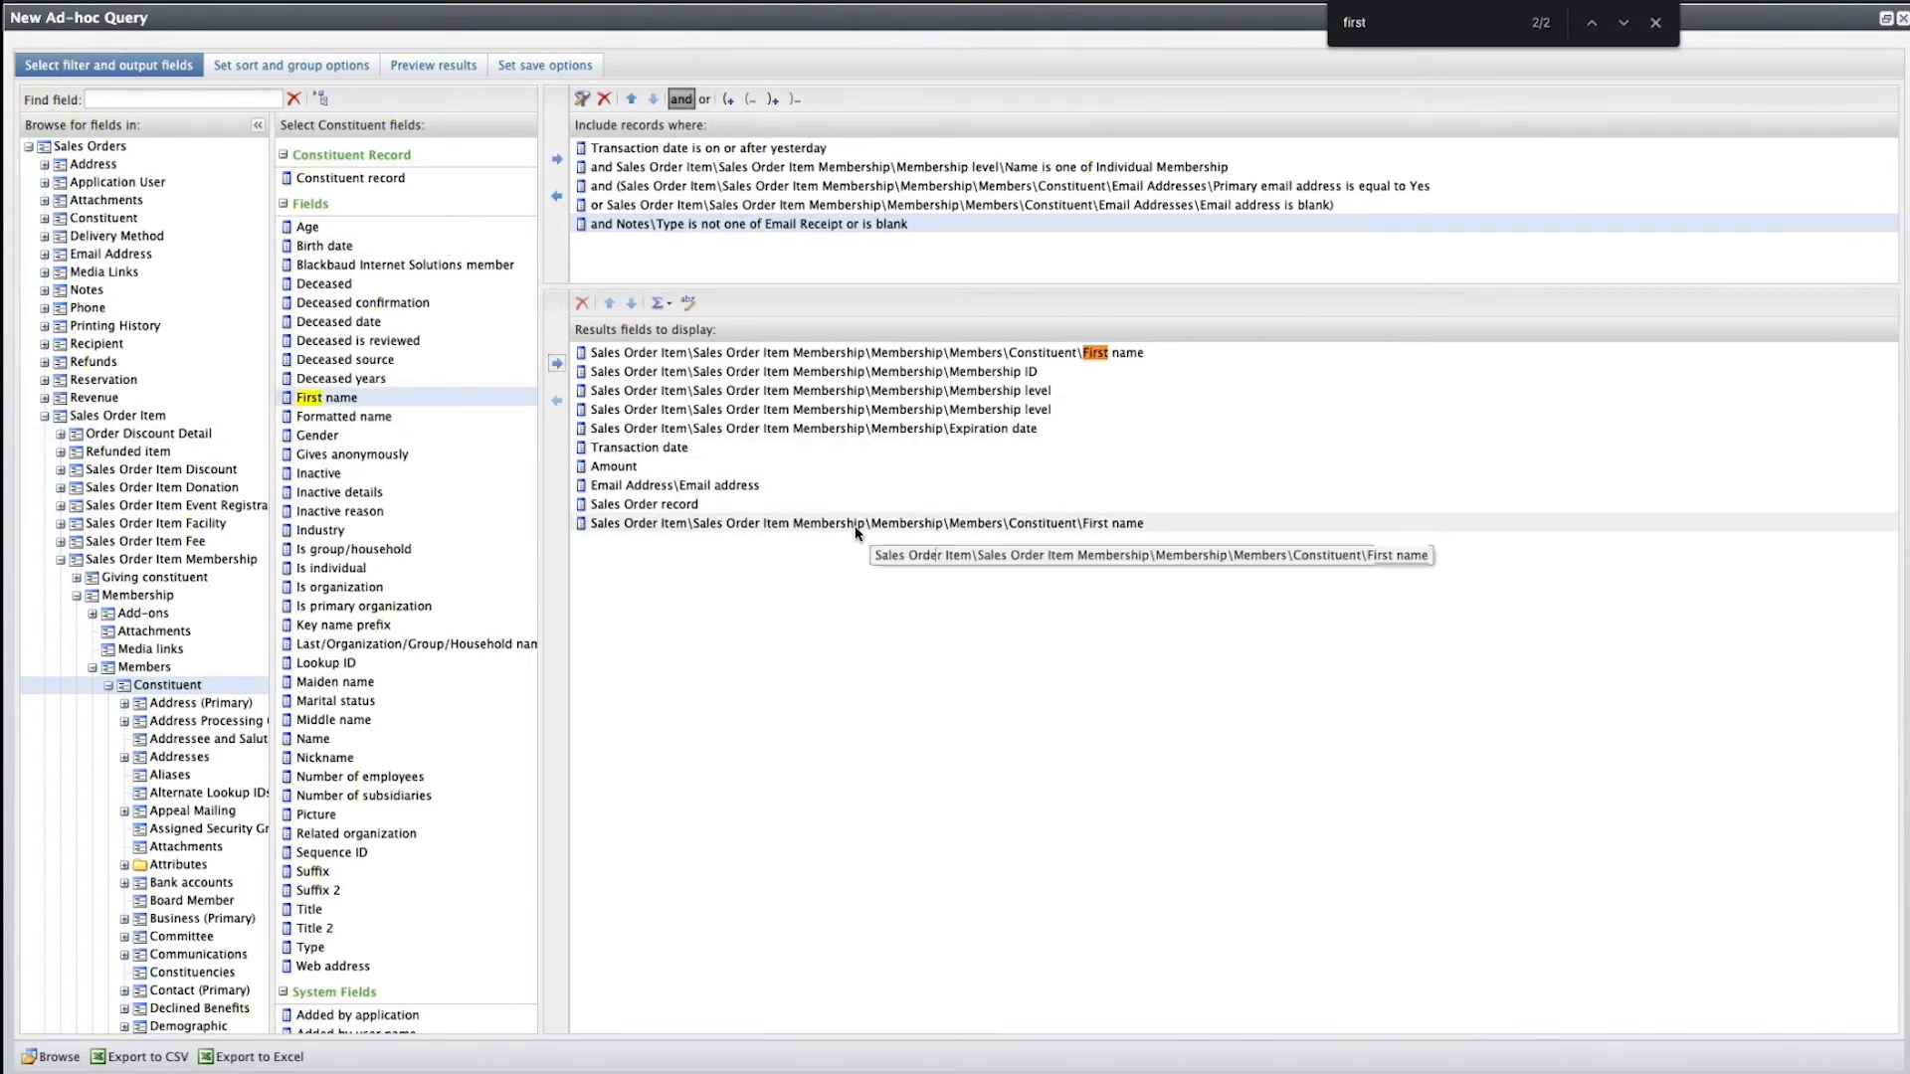
Switch to Vill Q, underline and circle both First name results fields, quit the drawing app, and close the page search.
{"action": "key", "text": "super+space"}
{"action": "type", "text": "vui"}
{"action": "key", "text": "Return"}
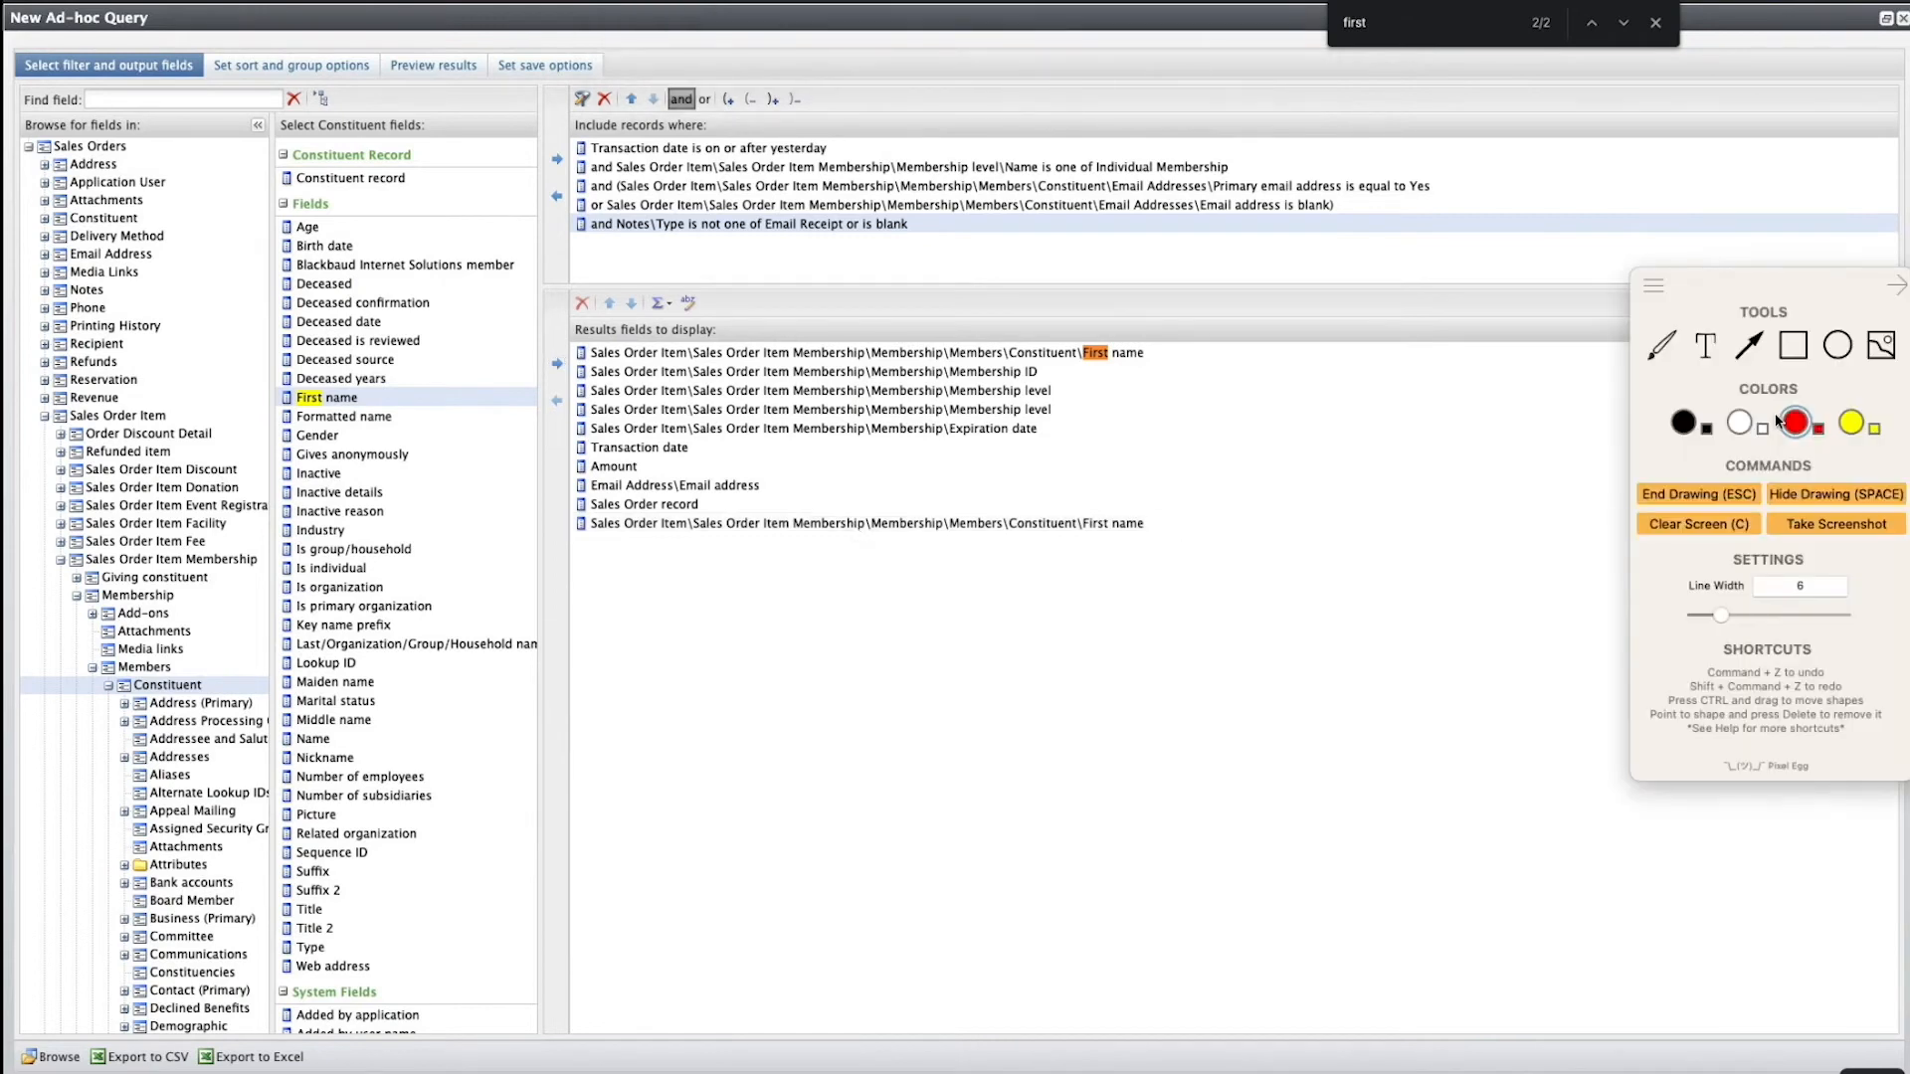
{"action": "left_click", "coordinate": [1661, 345]}
{"action": "left_click_drag", "start_coordinate": [1080, 362], "coordinate": [1136, 361]}
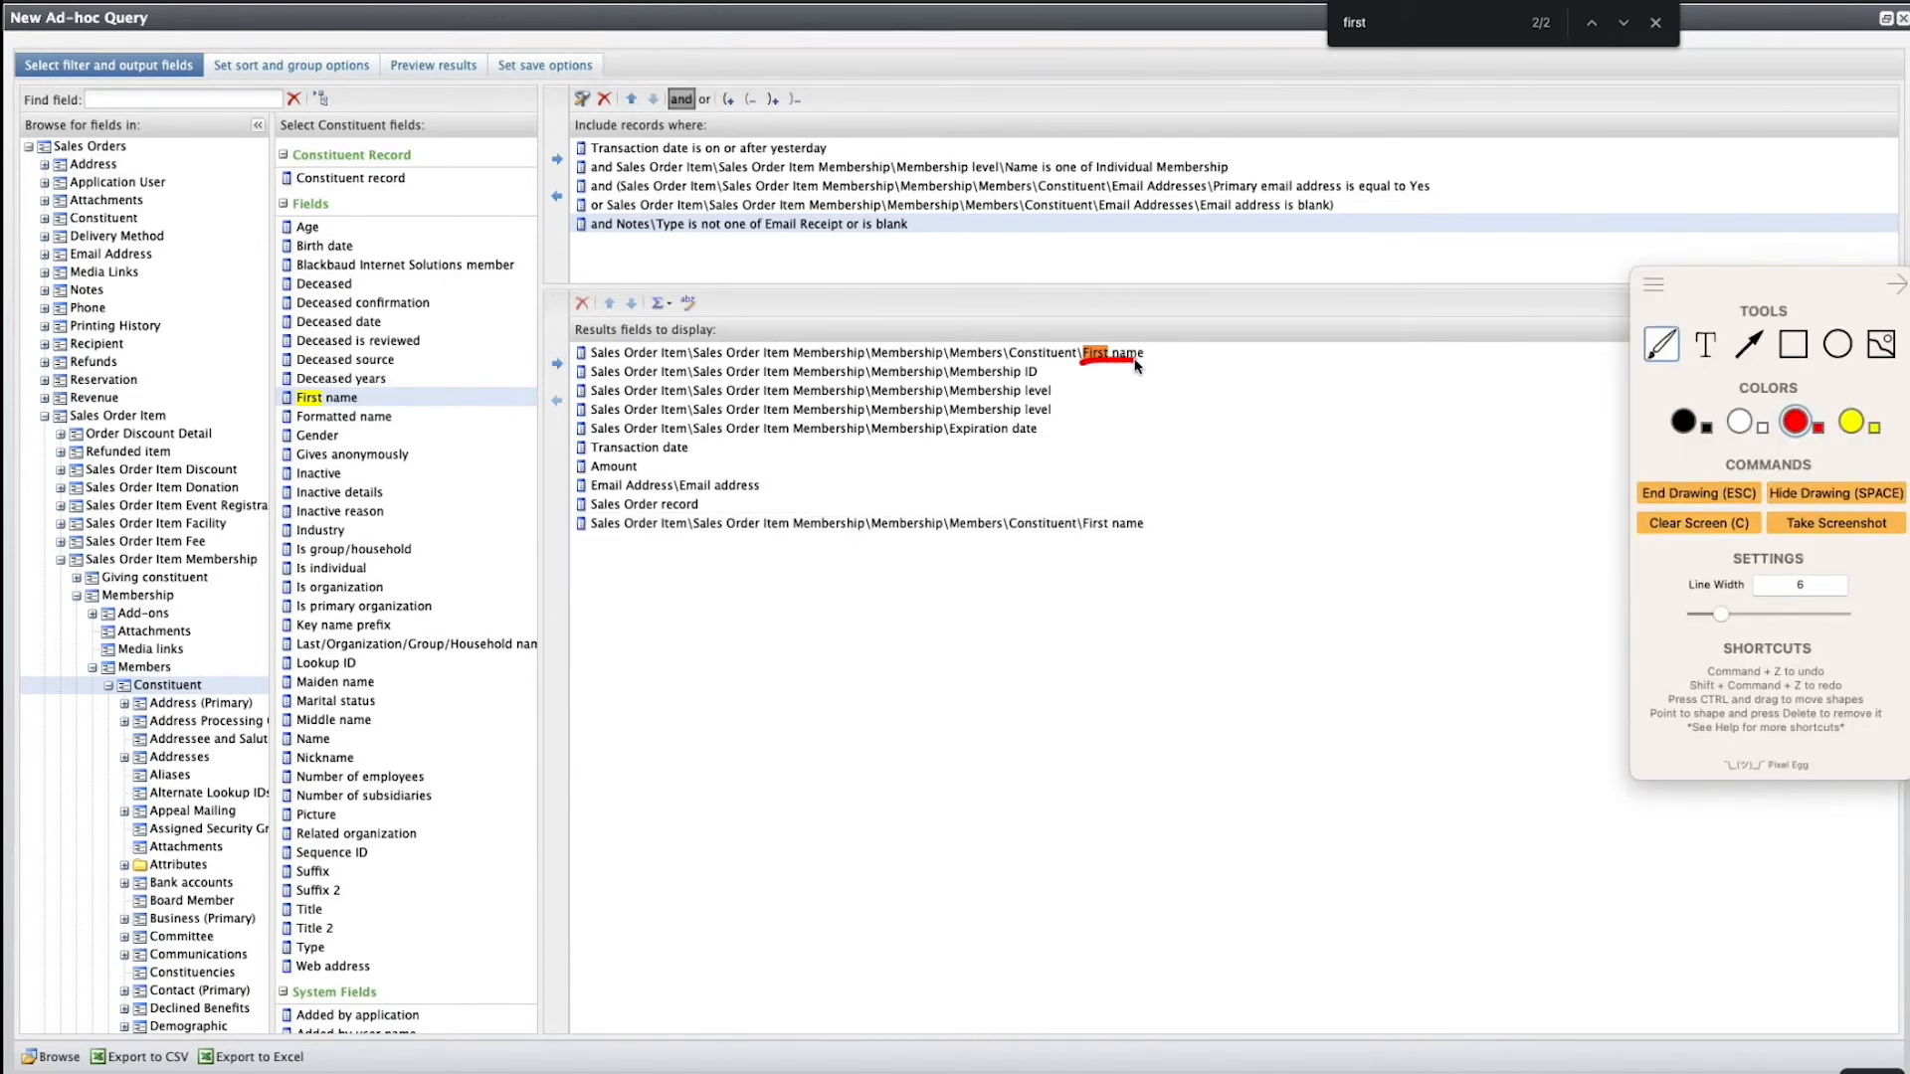
{"action": "left_click_drag", "start_coordinate": [1082, 534], "coordinate": [1142, 534]}
{"action": "mouse_move", "coordinate": [1126, 331]}
{"action": "left_mouse_down"}
{"action": "mouse_move", "coordinate": [1074, 350]}
{"action": "mouse_move", "coordinate": [1124, 380]}
{"action": "mouse_move", "coordinate": [1136, 338]}
{"action": "left_mouse_up"}
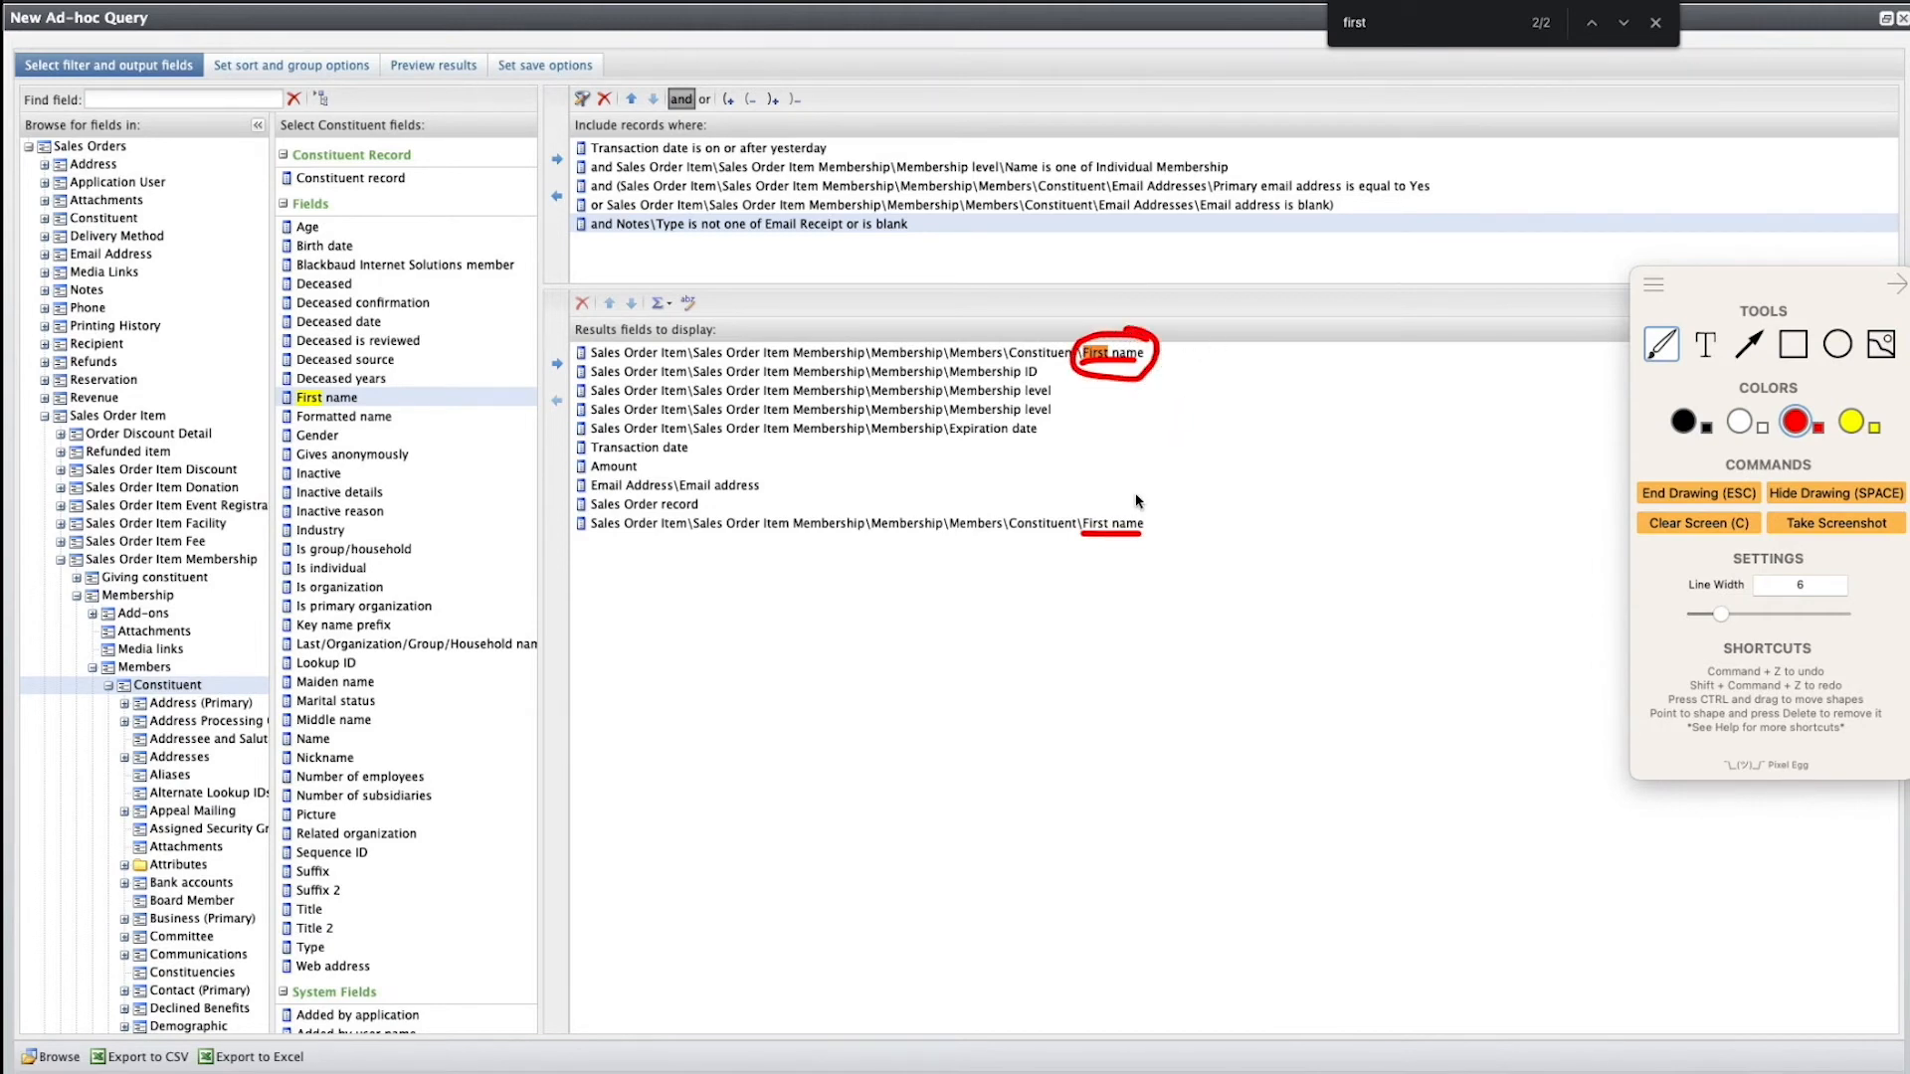
{"action": "mouse_move", "coordinate": [1163, 507]}
{"action": "left_mouse_down"}
{"action": "mouse_move", "coordinate": [1079, 525]}
{"action": "mouse_move", "coordinate": [1147, 555]}
{"action": "mouse_move", "coordinate": [1160, 510]}
{"action": "left_mouse_up"}
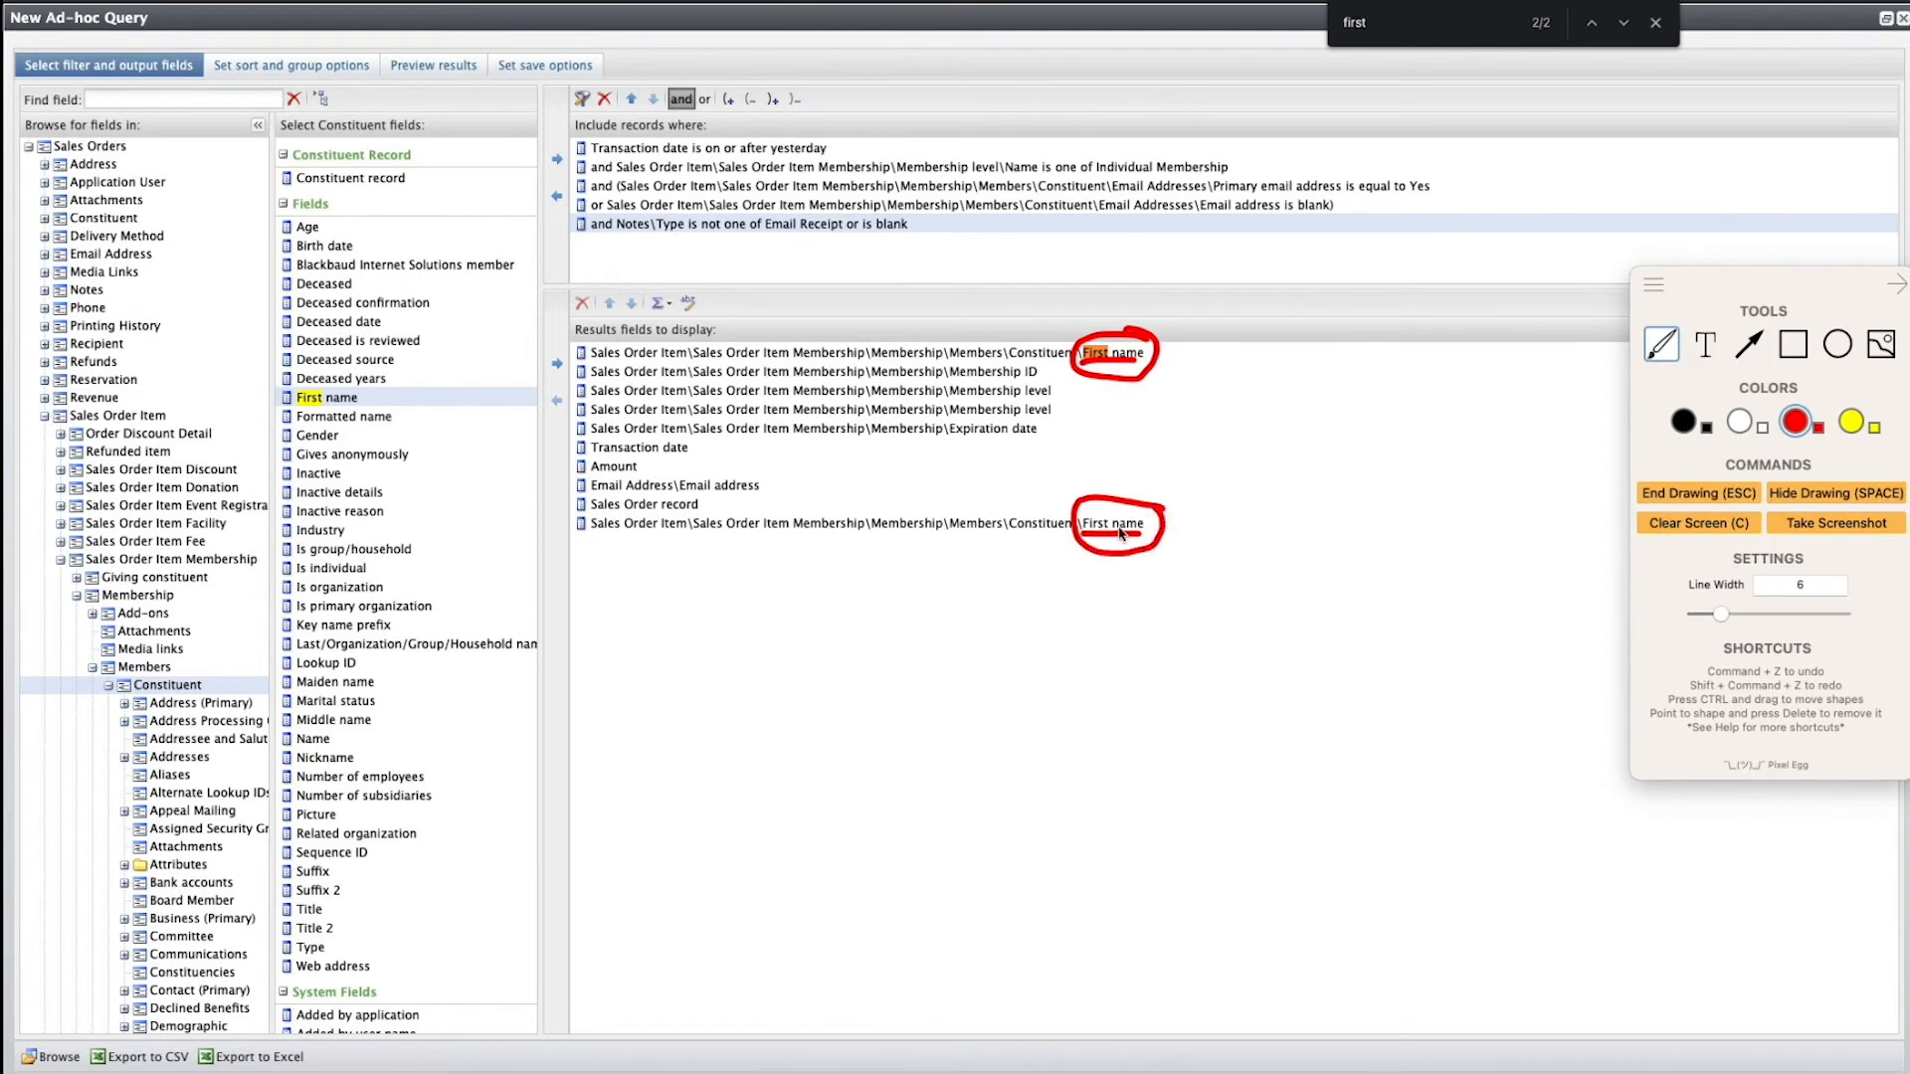
{"action": "left_click", "coordinate": [1657, 289]}
{"action": "left_click", "coordinate": [1691, 386]}
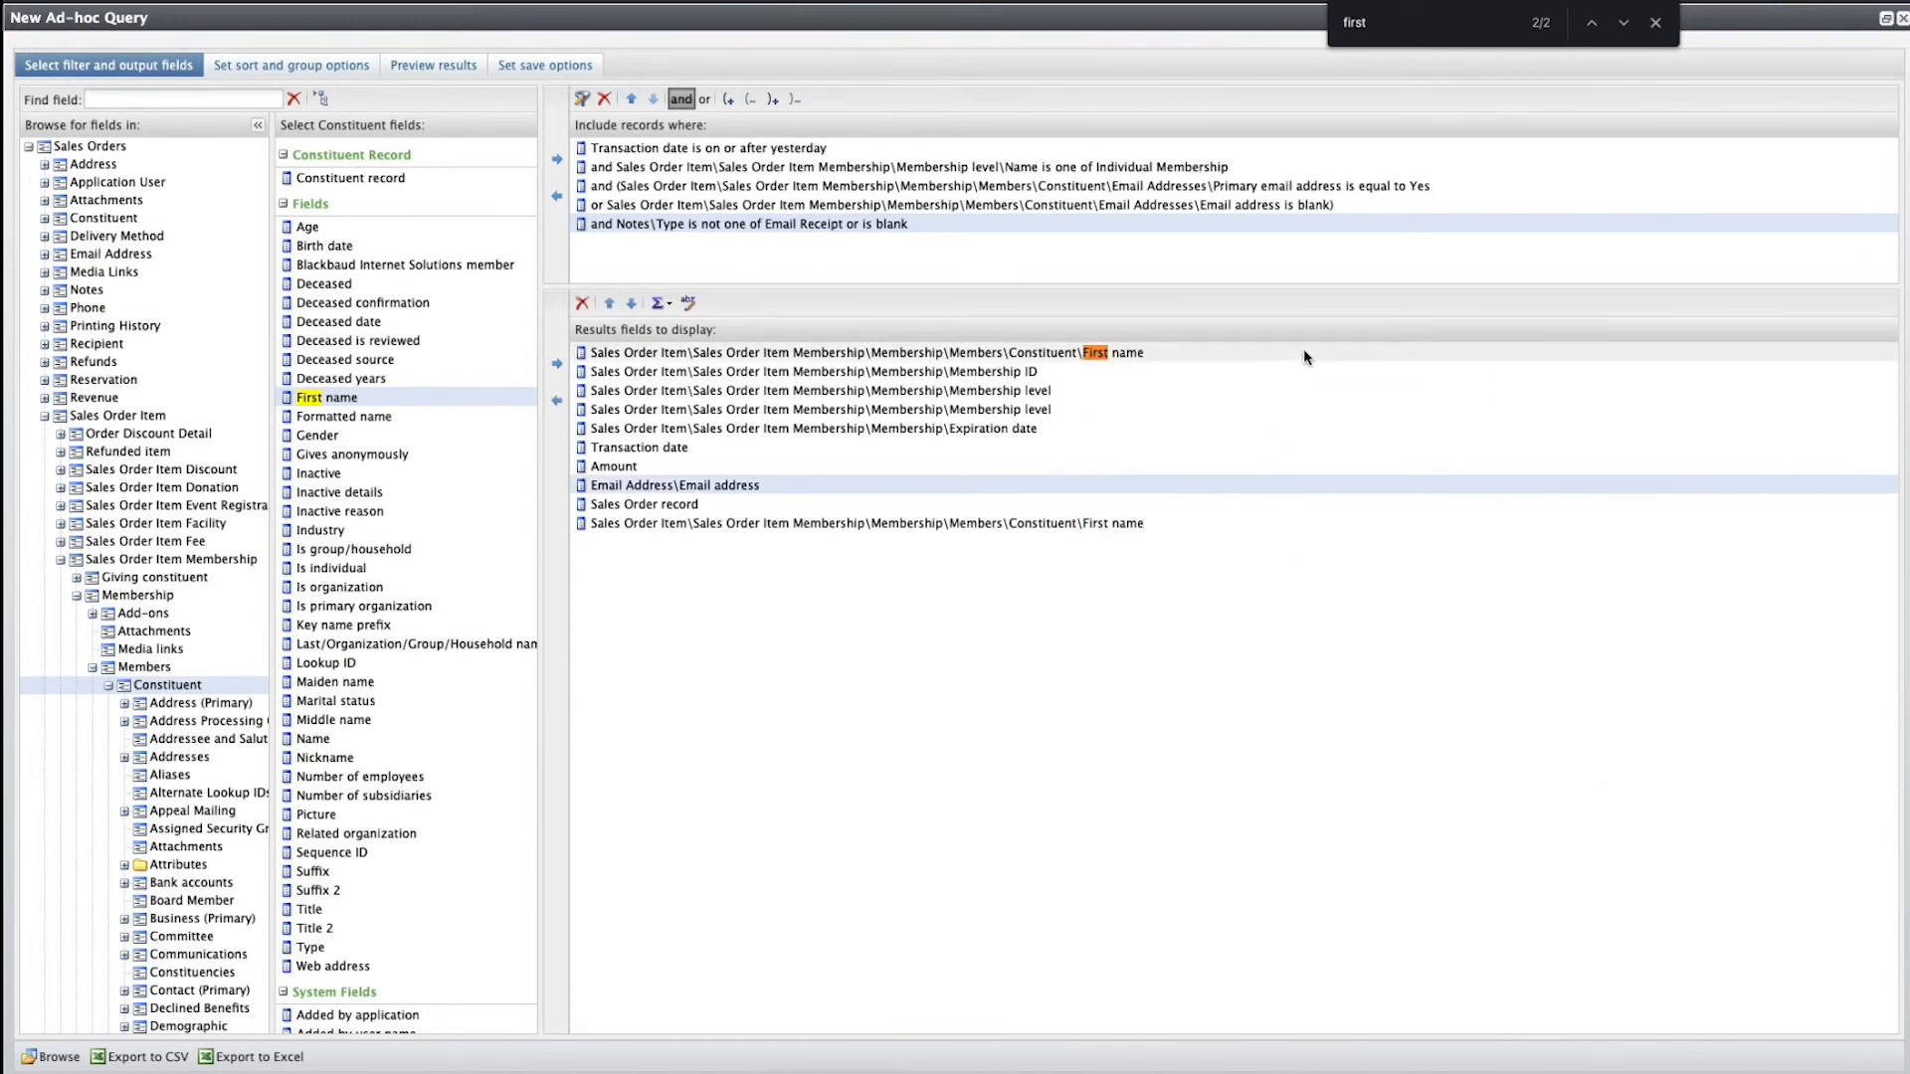
{"action": "key", "text": "Escape"}
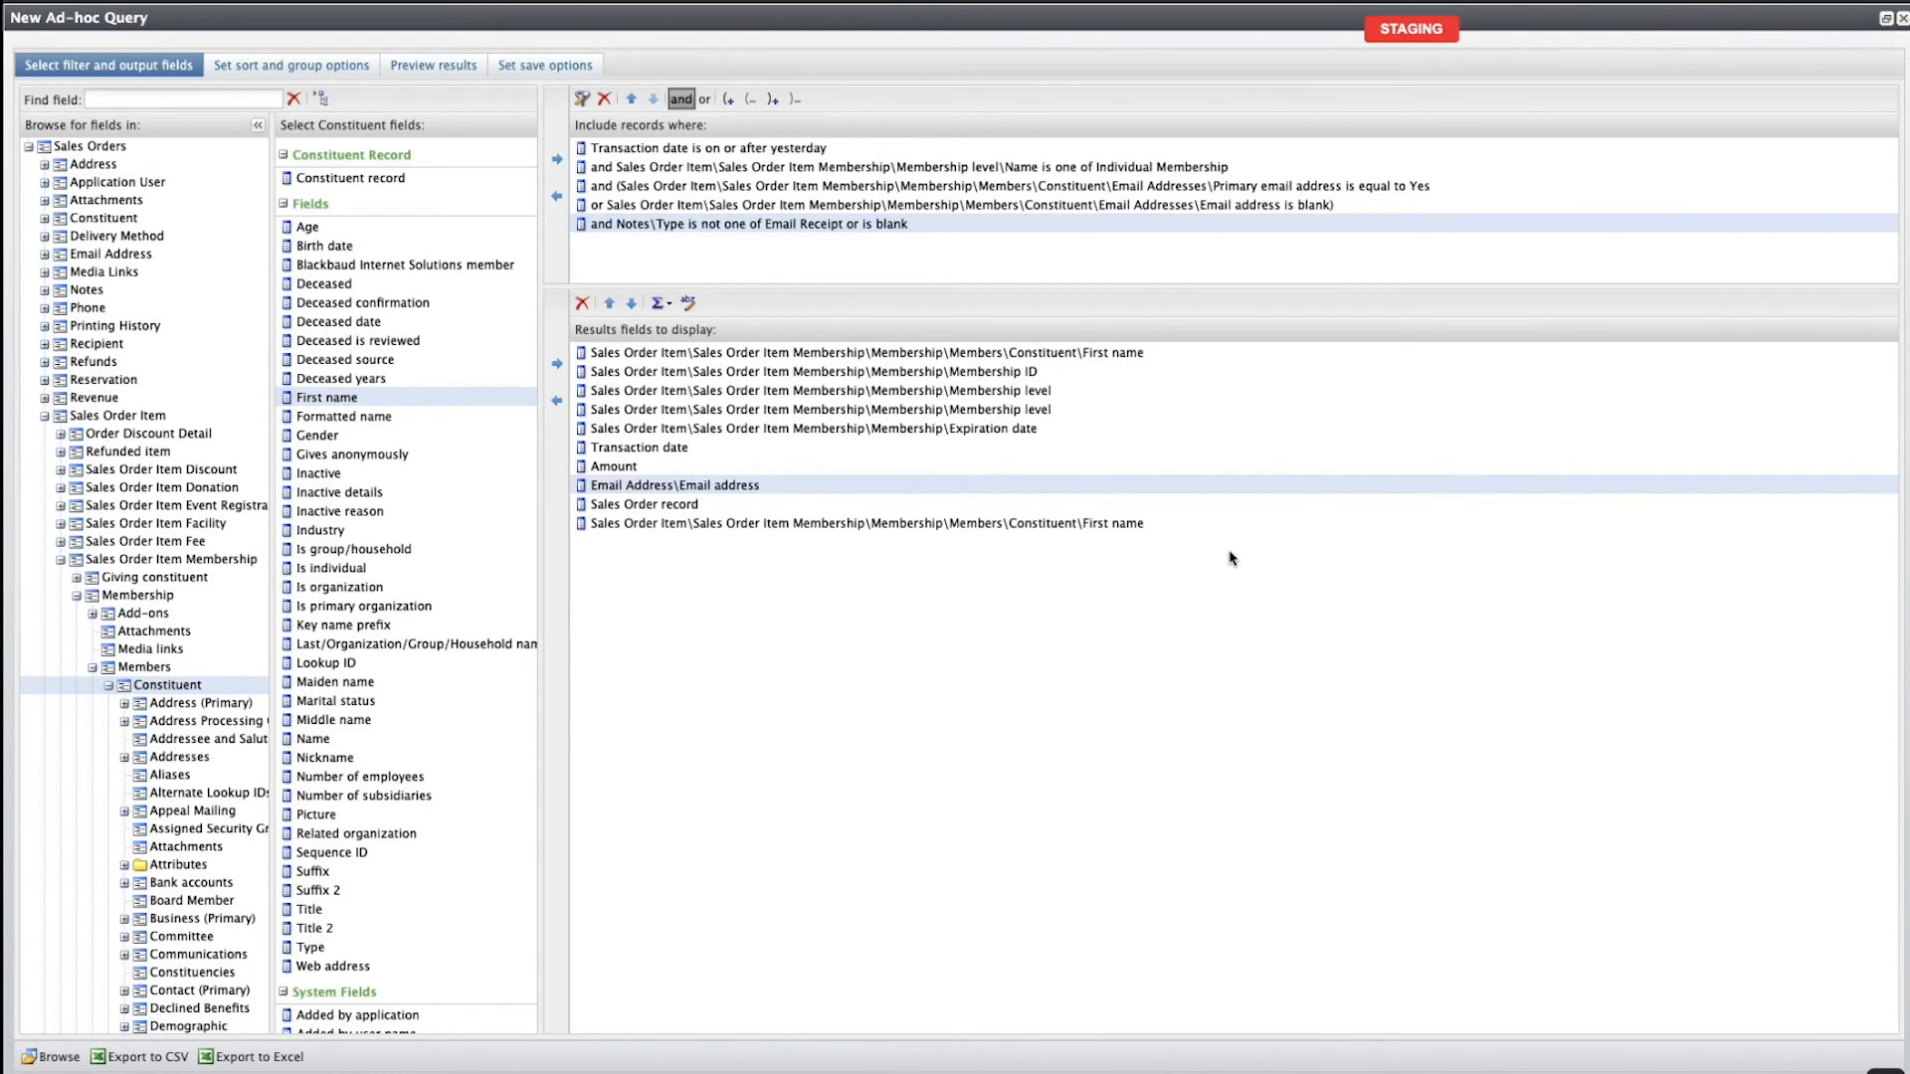
Add Primary member from Members and Constituent record from the Members' Constituent to the results fields.
{"action": "left_click", "coordinate": [151, 670]}
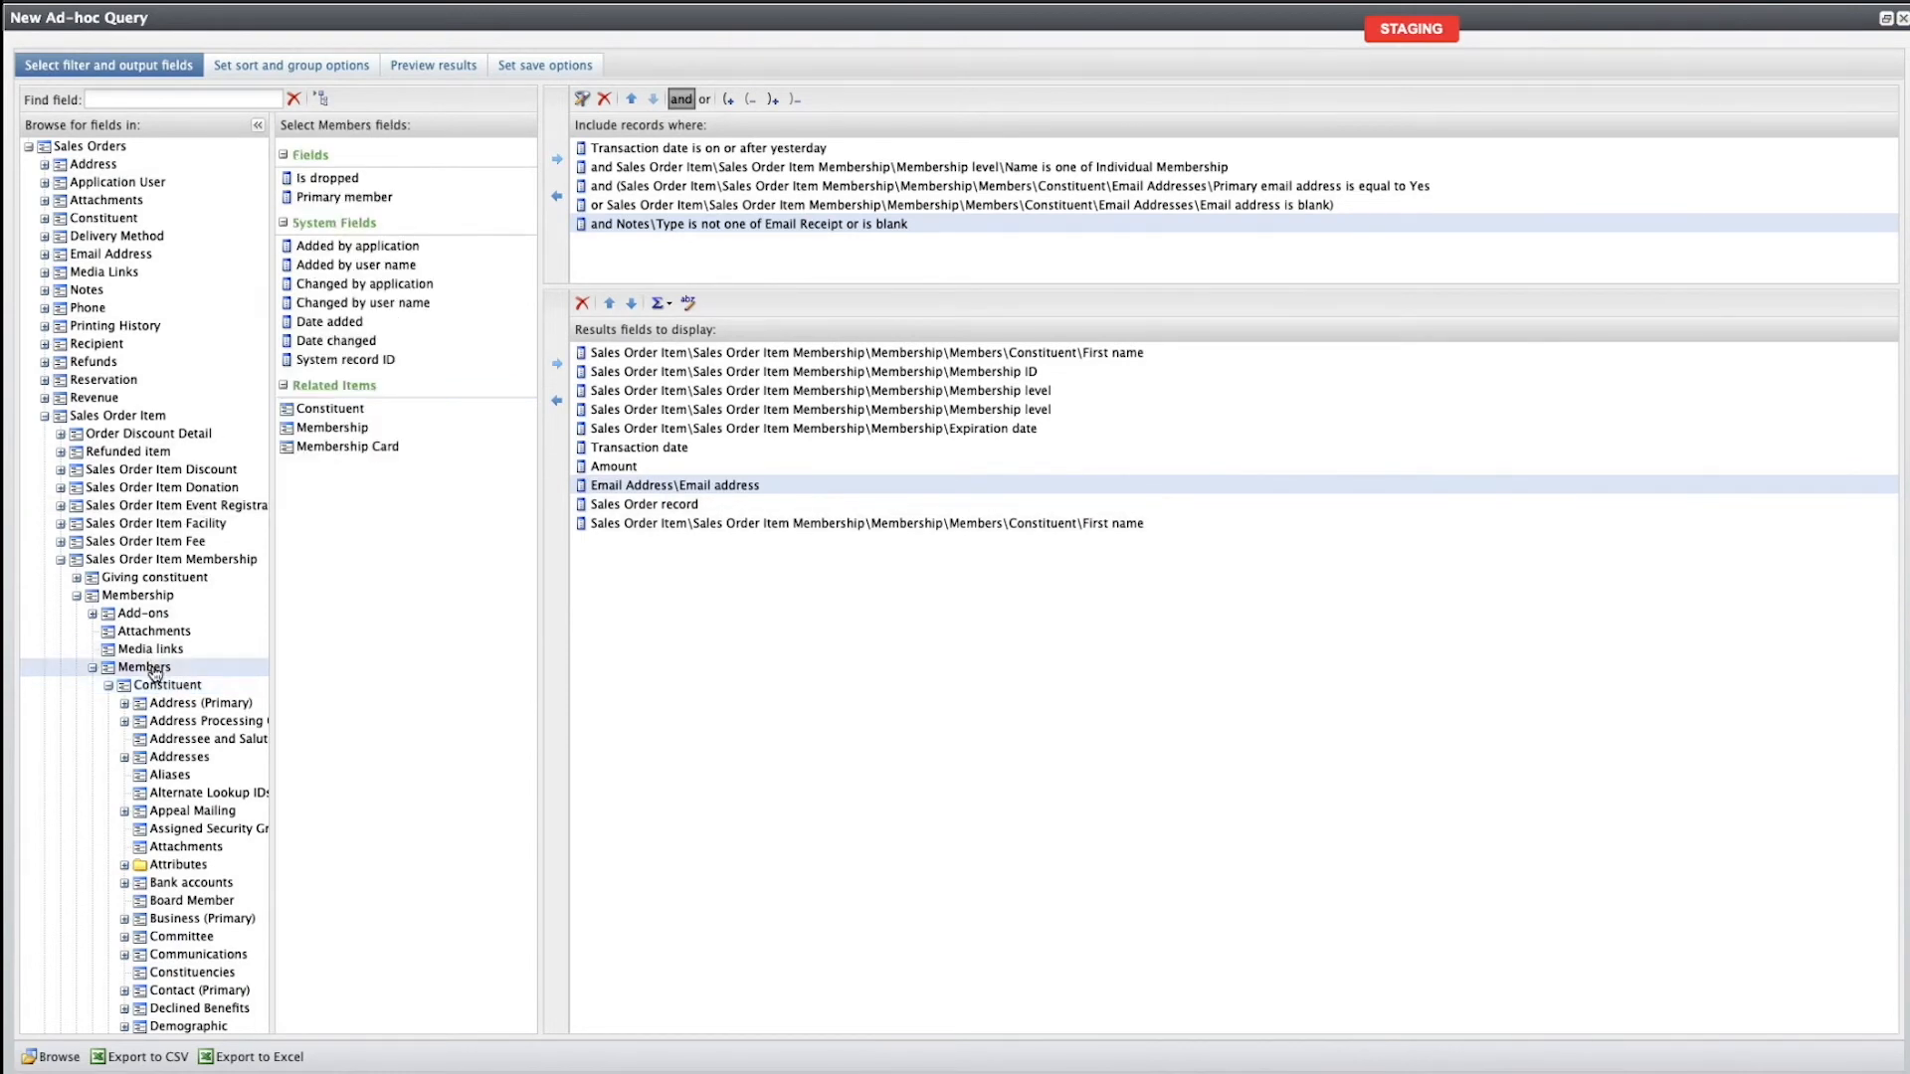
{"action": "left_click", "coordinate": [348, 197]}
{"action": "left_click", "coordinate": [563, 361]}
{"action": "left_click", "coordinate": [1069, 545]}
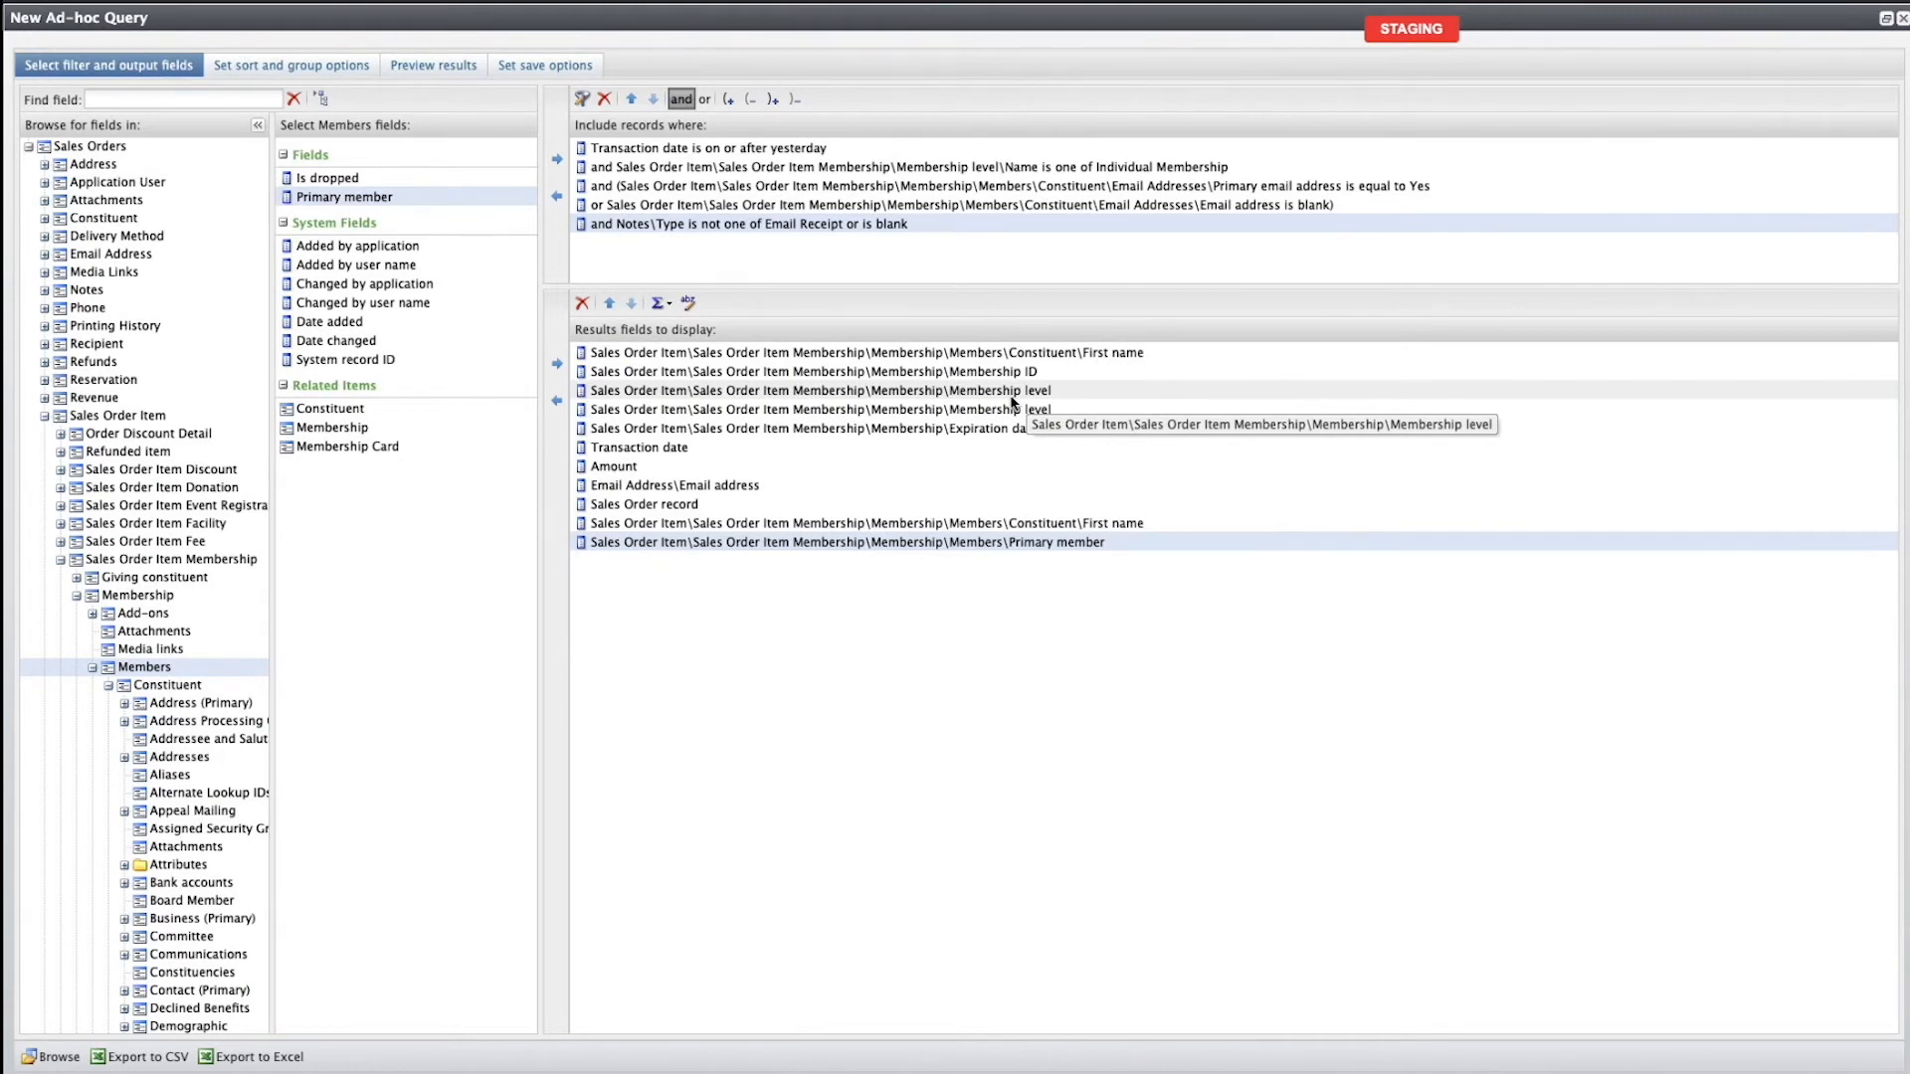
{"action": "left_click", "coordinate": [167, 685]}
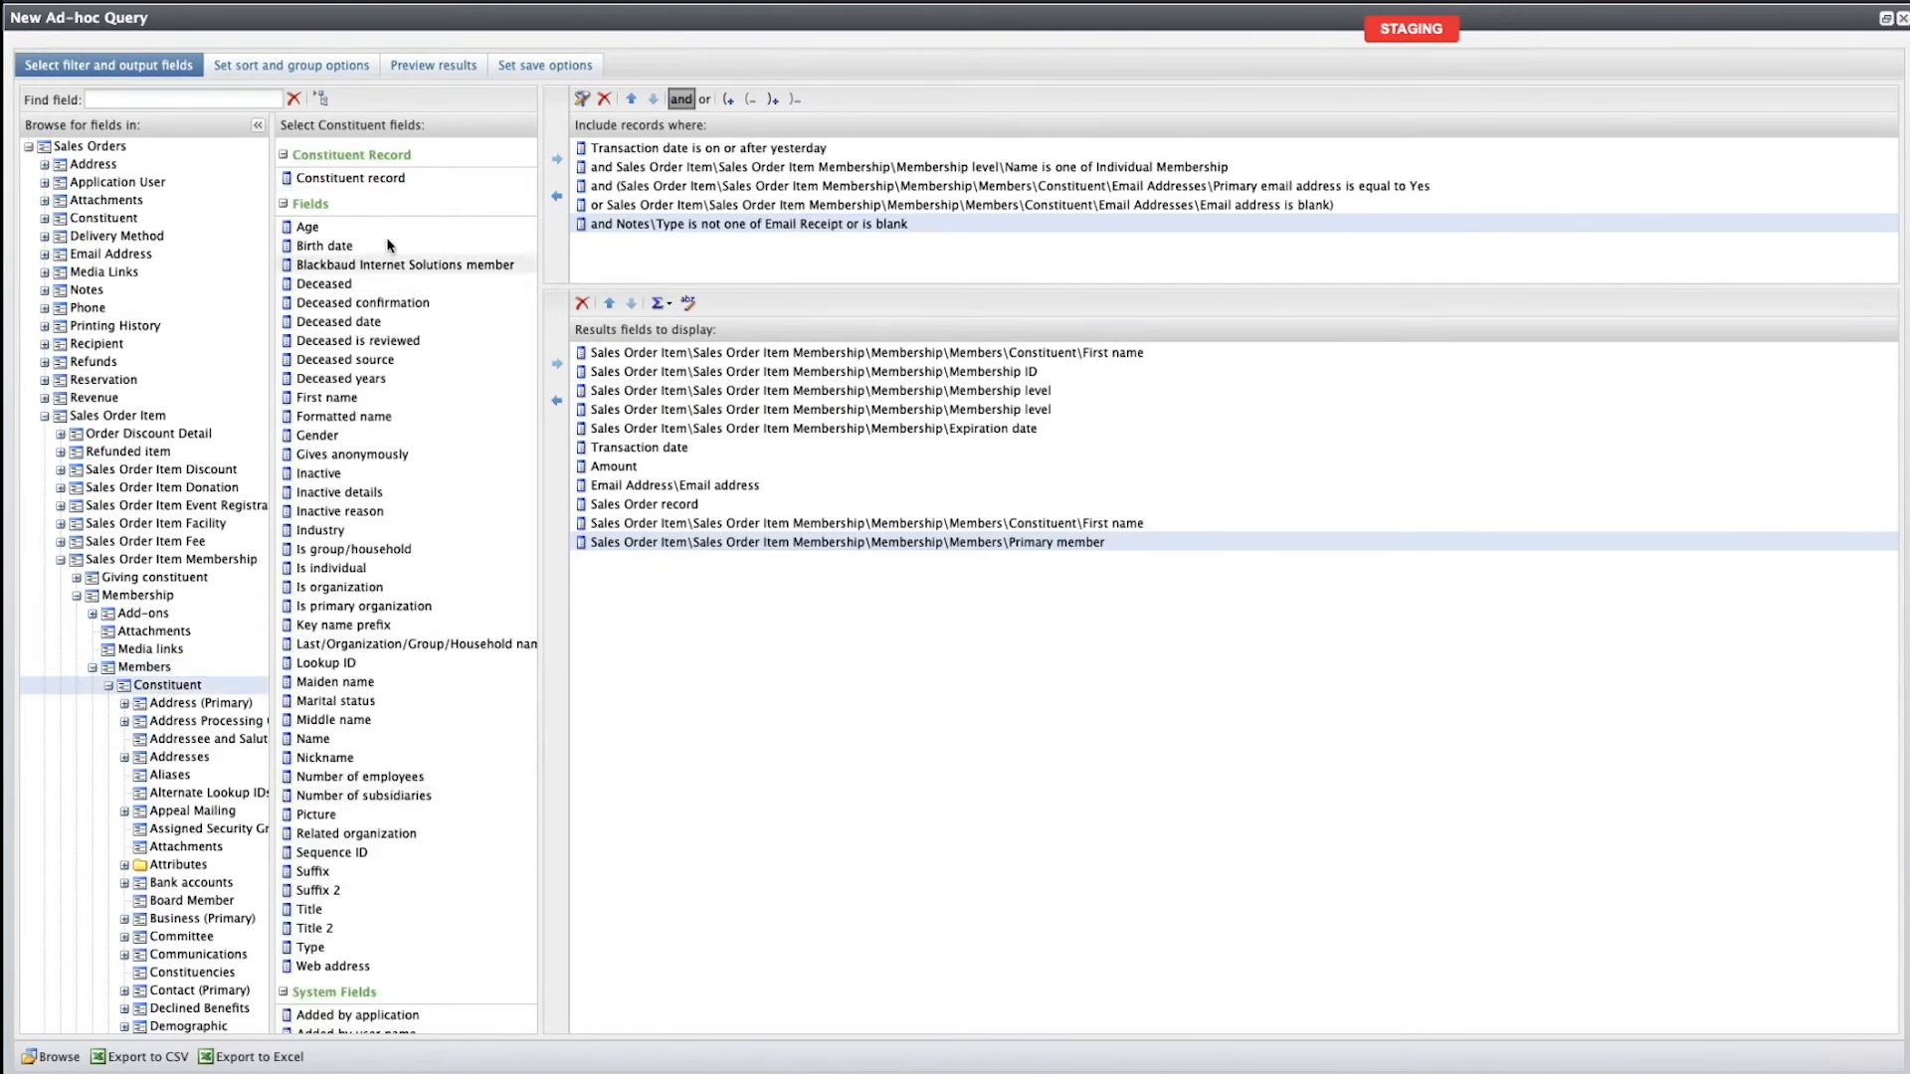
{"action": "left_click", "coordinate": [350, 178]}
{"action": "left_click", "coordinate": [556, 363]}
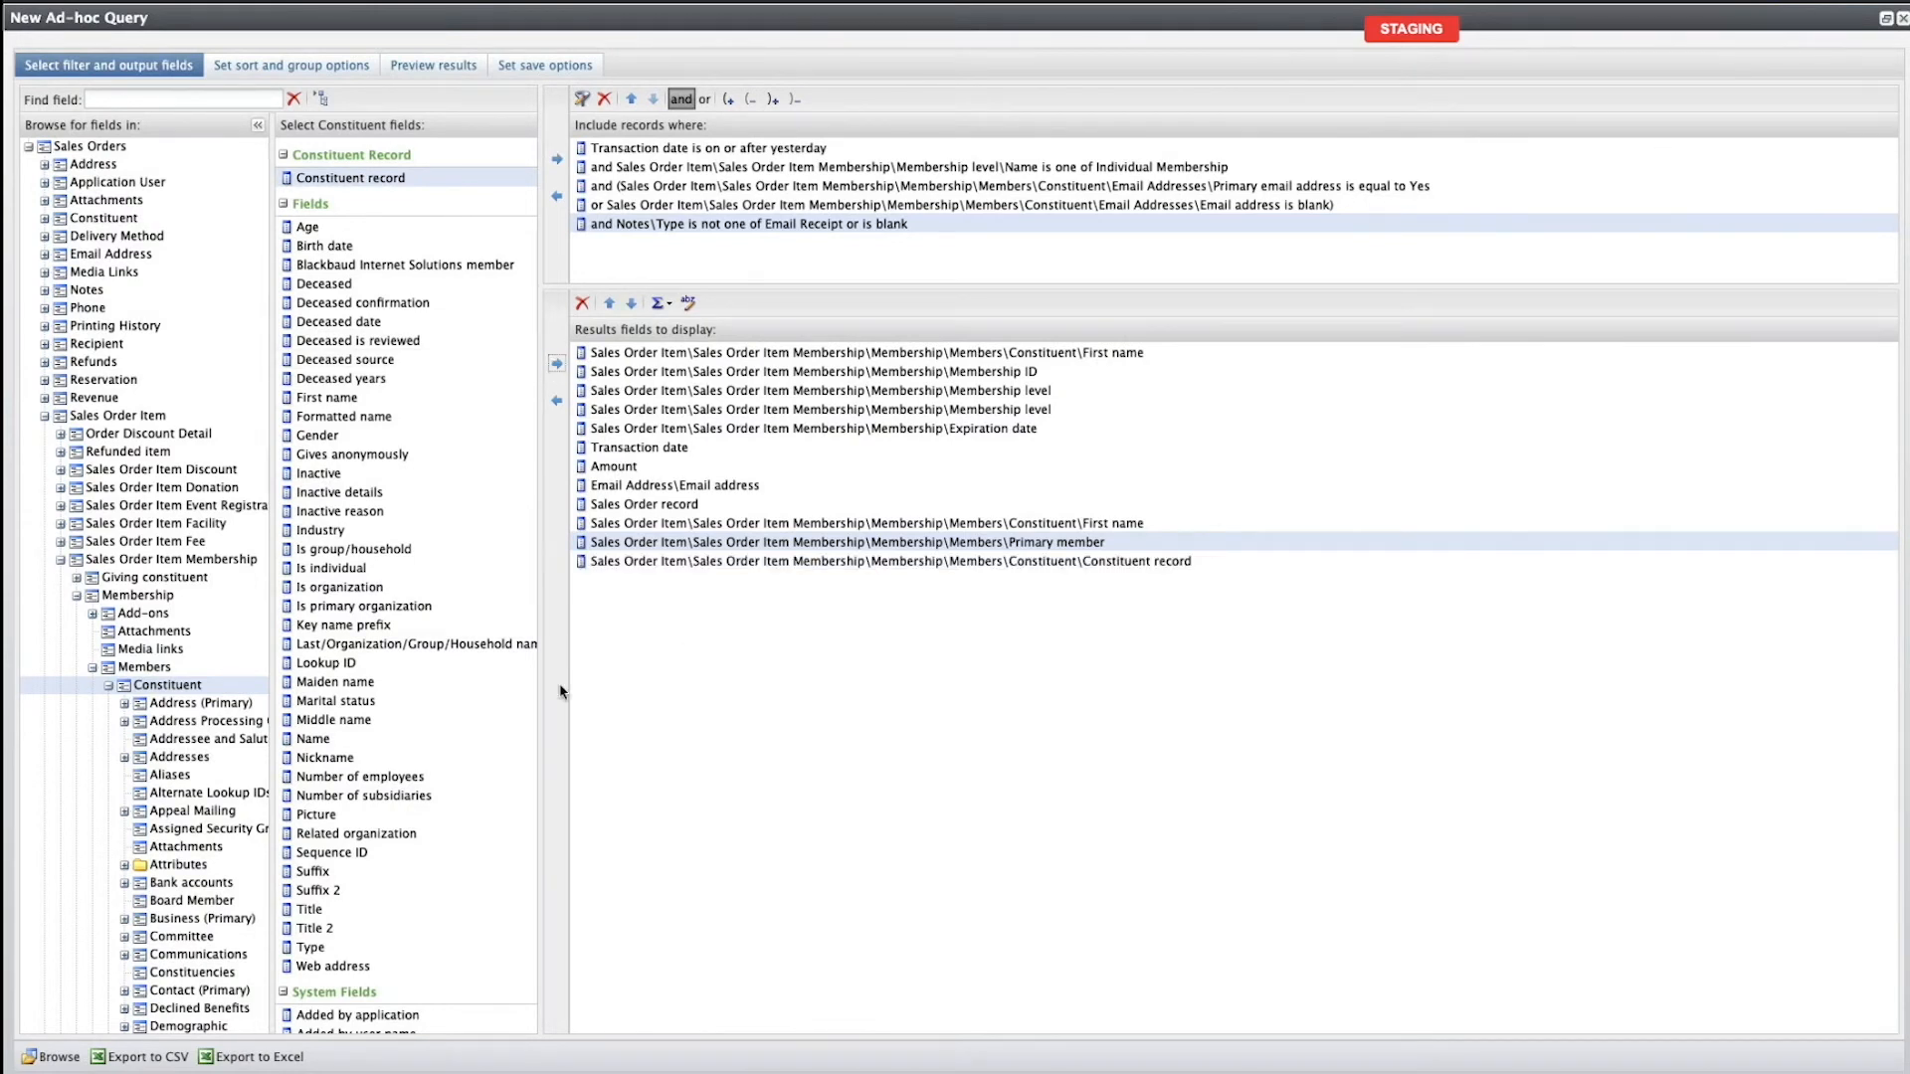
Add System record ID from the Membership record to the results fields.
{"action": "left_click", "coordinate": [138, 595]}
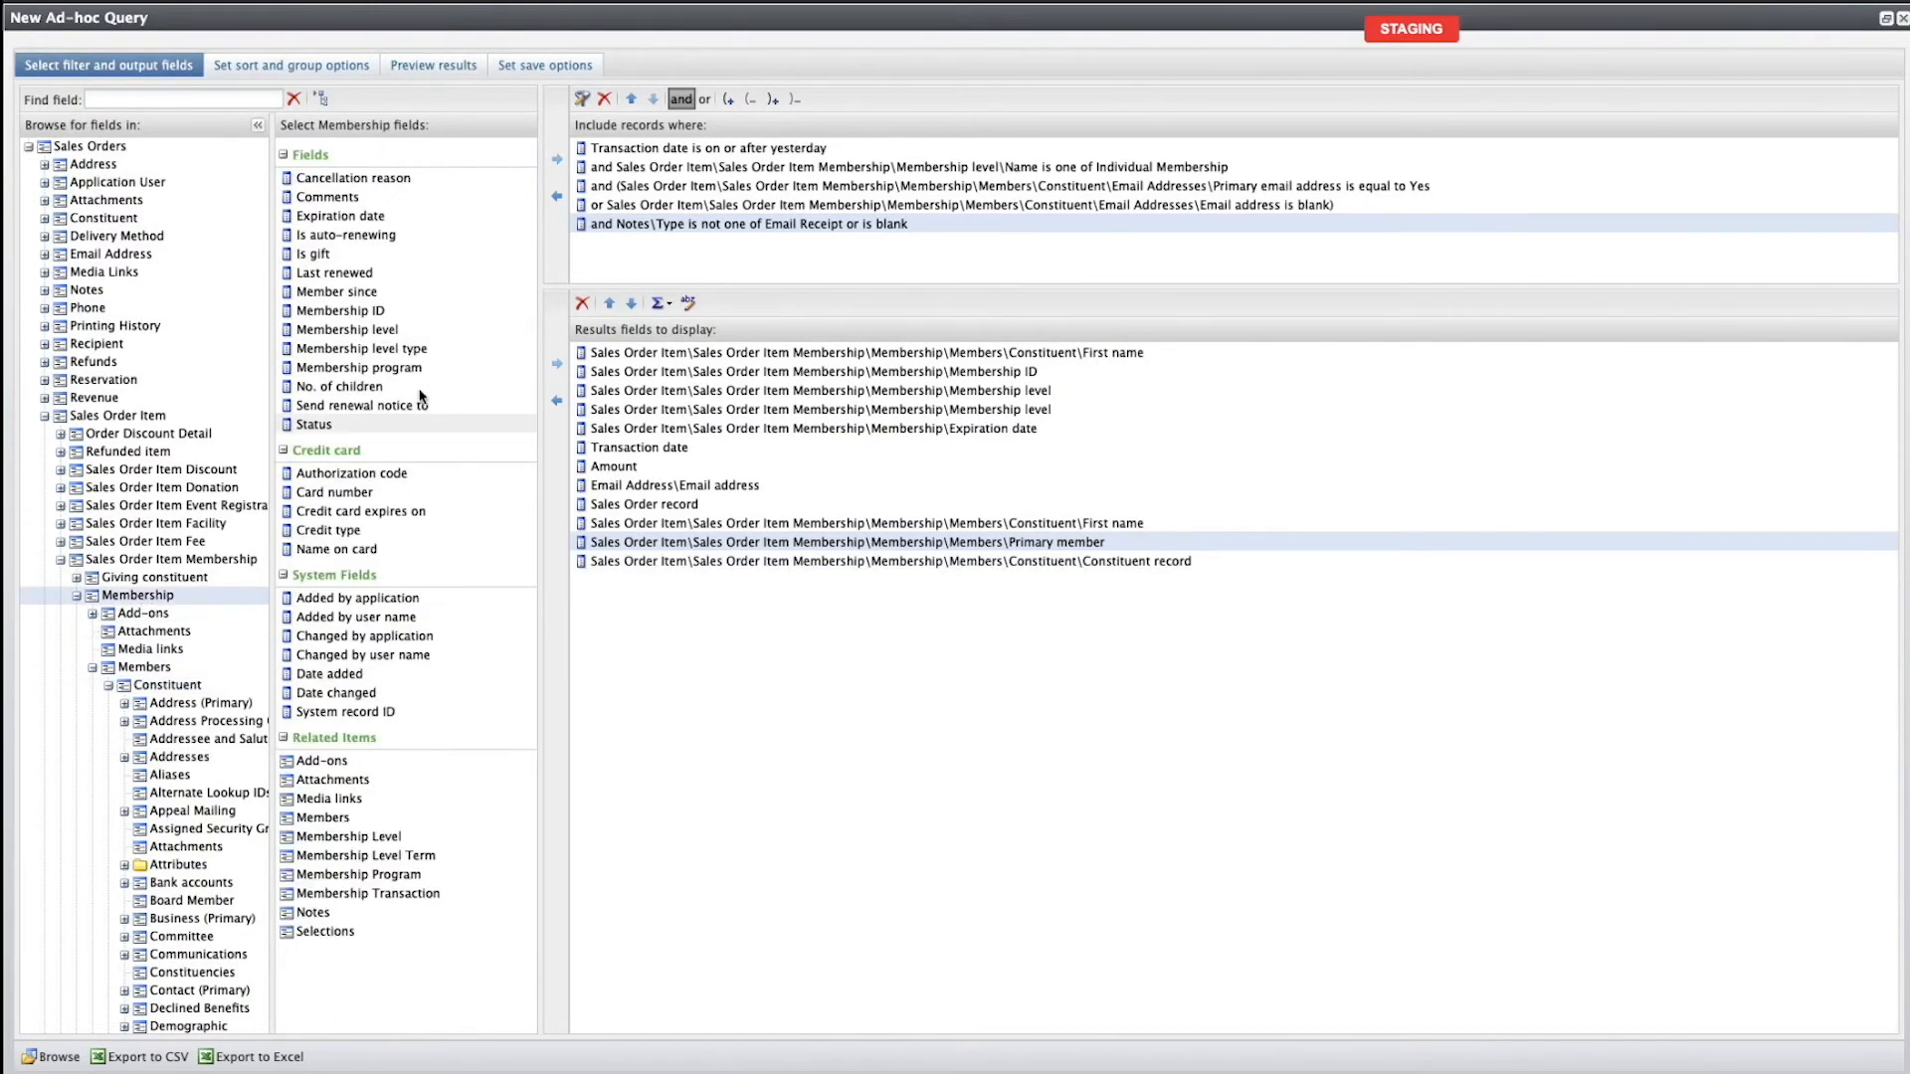
{"action": "left_click", "coordinate": [363, 712]}
{"action": "left_click", "coordinate": [556, 363]}
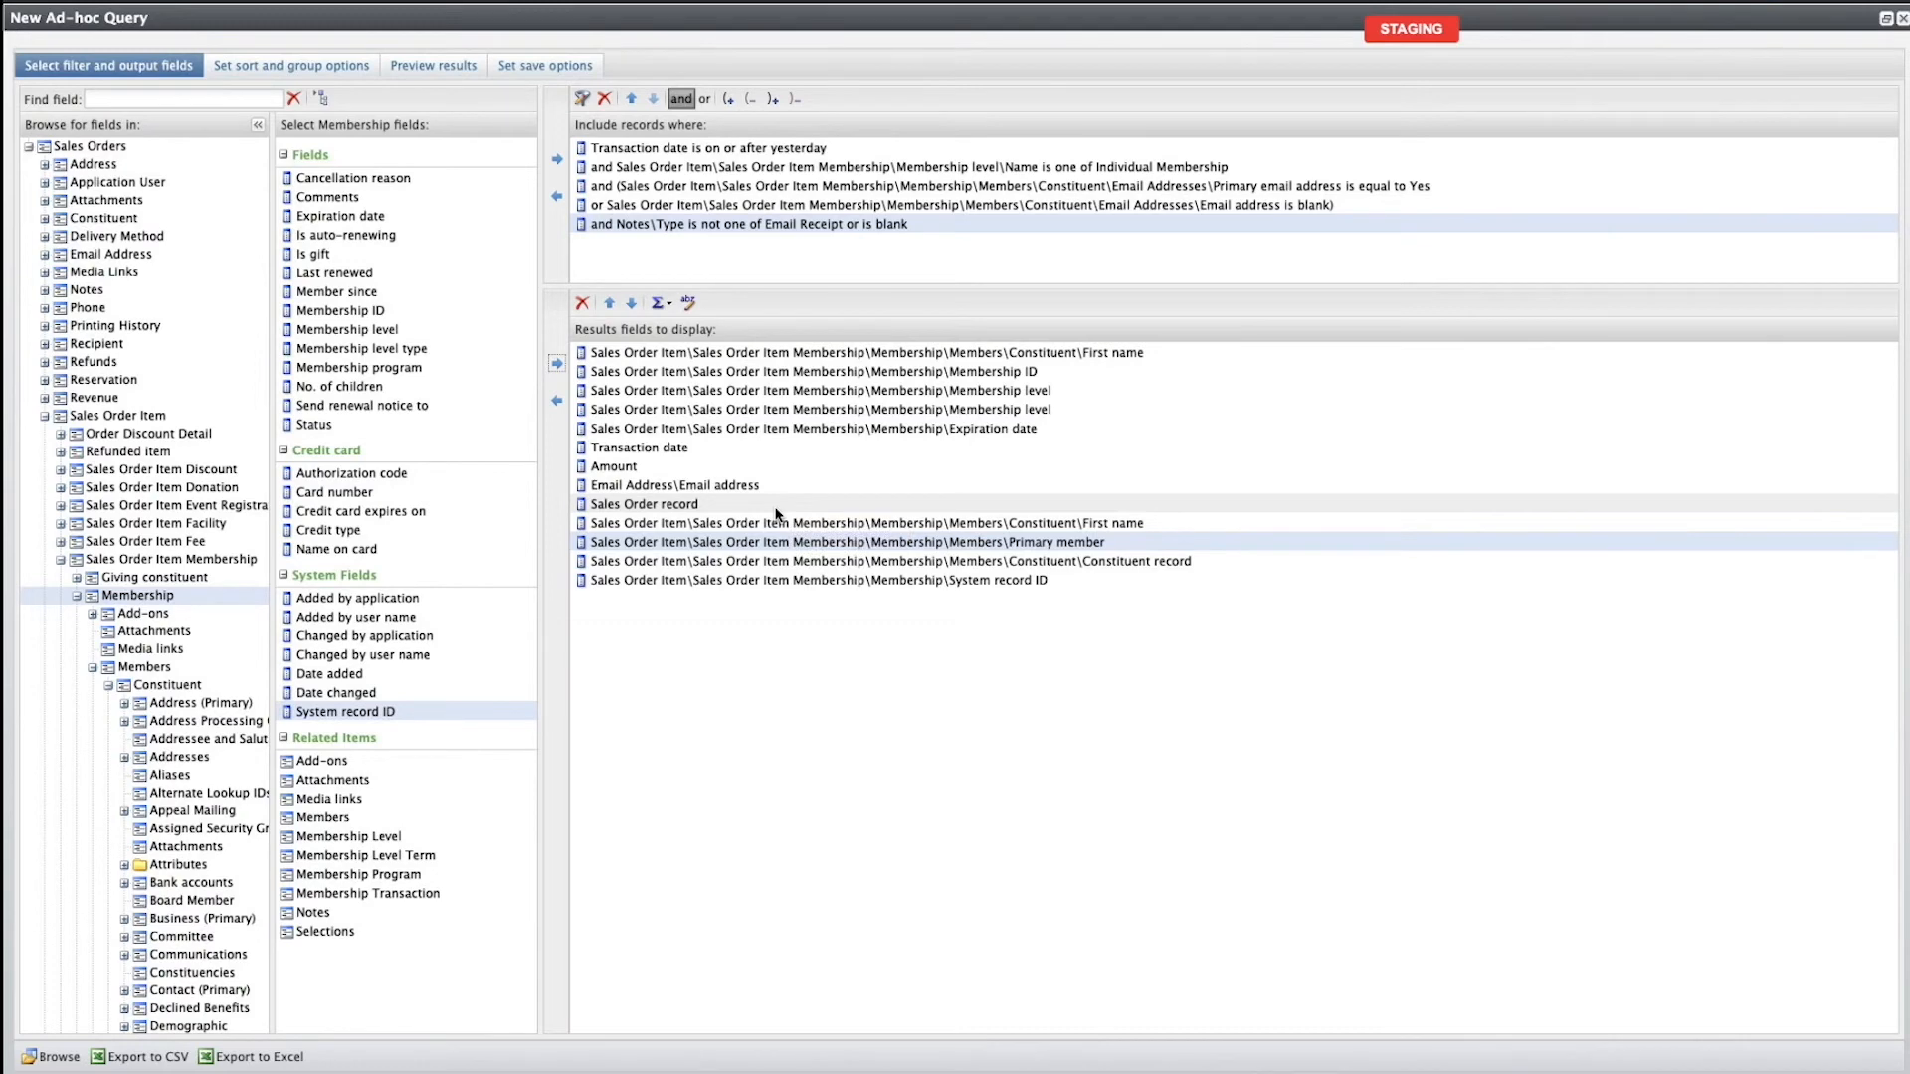
Switch to Vill Q, mark the Sales Order record field, and sketch a square labelled "Sales order" below the results fields.
{"action": "key", "text": "super+space"}
{"action": "type", "text": "vil"}
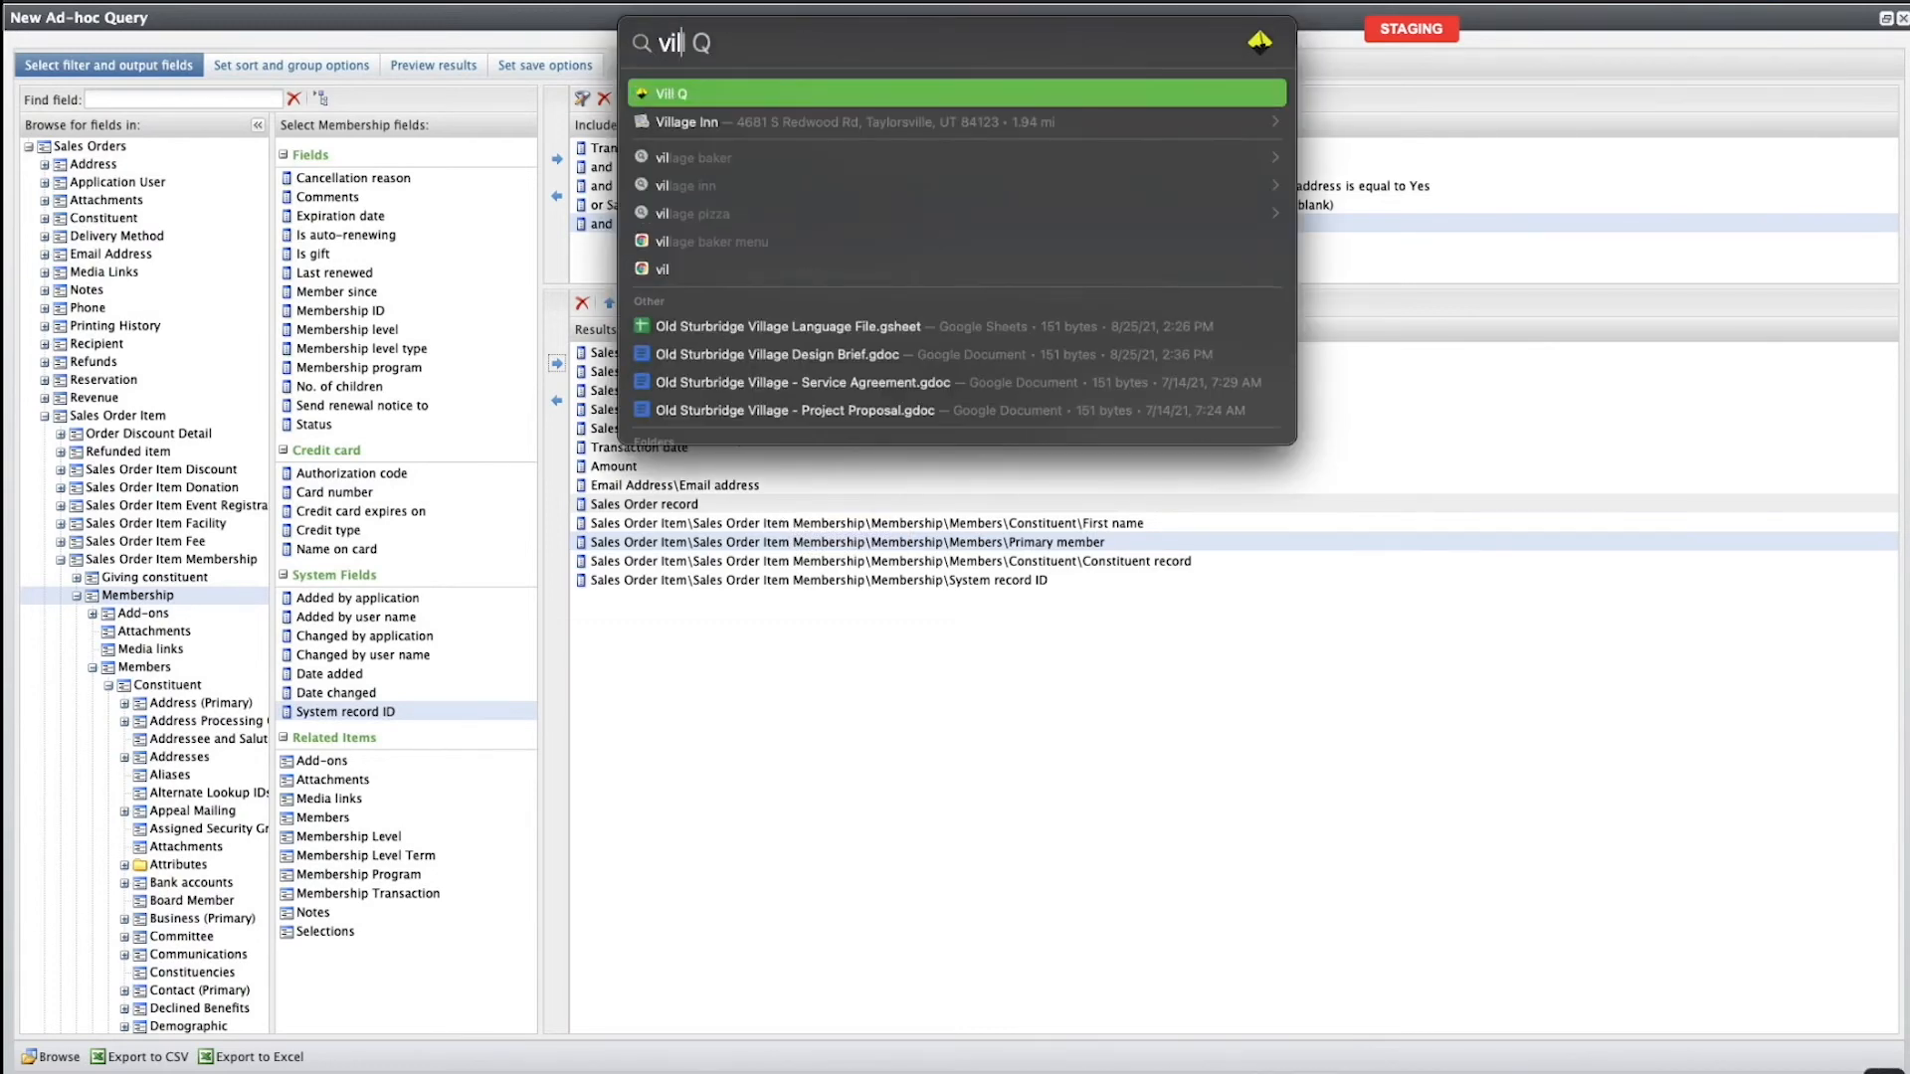
{"action": "key", "text": "Return"}
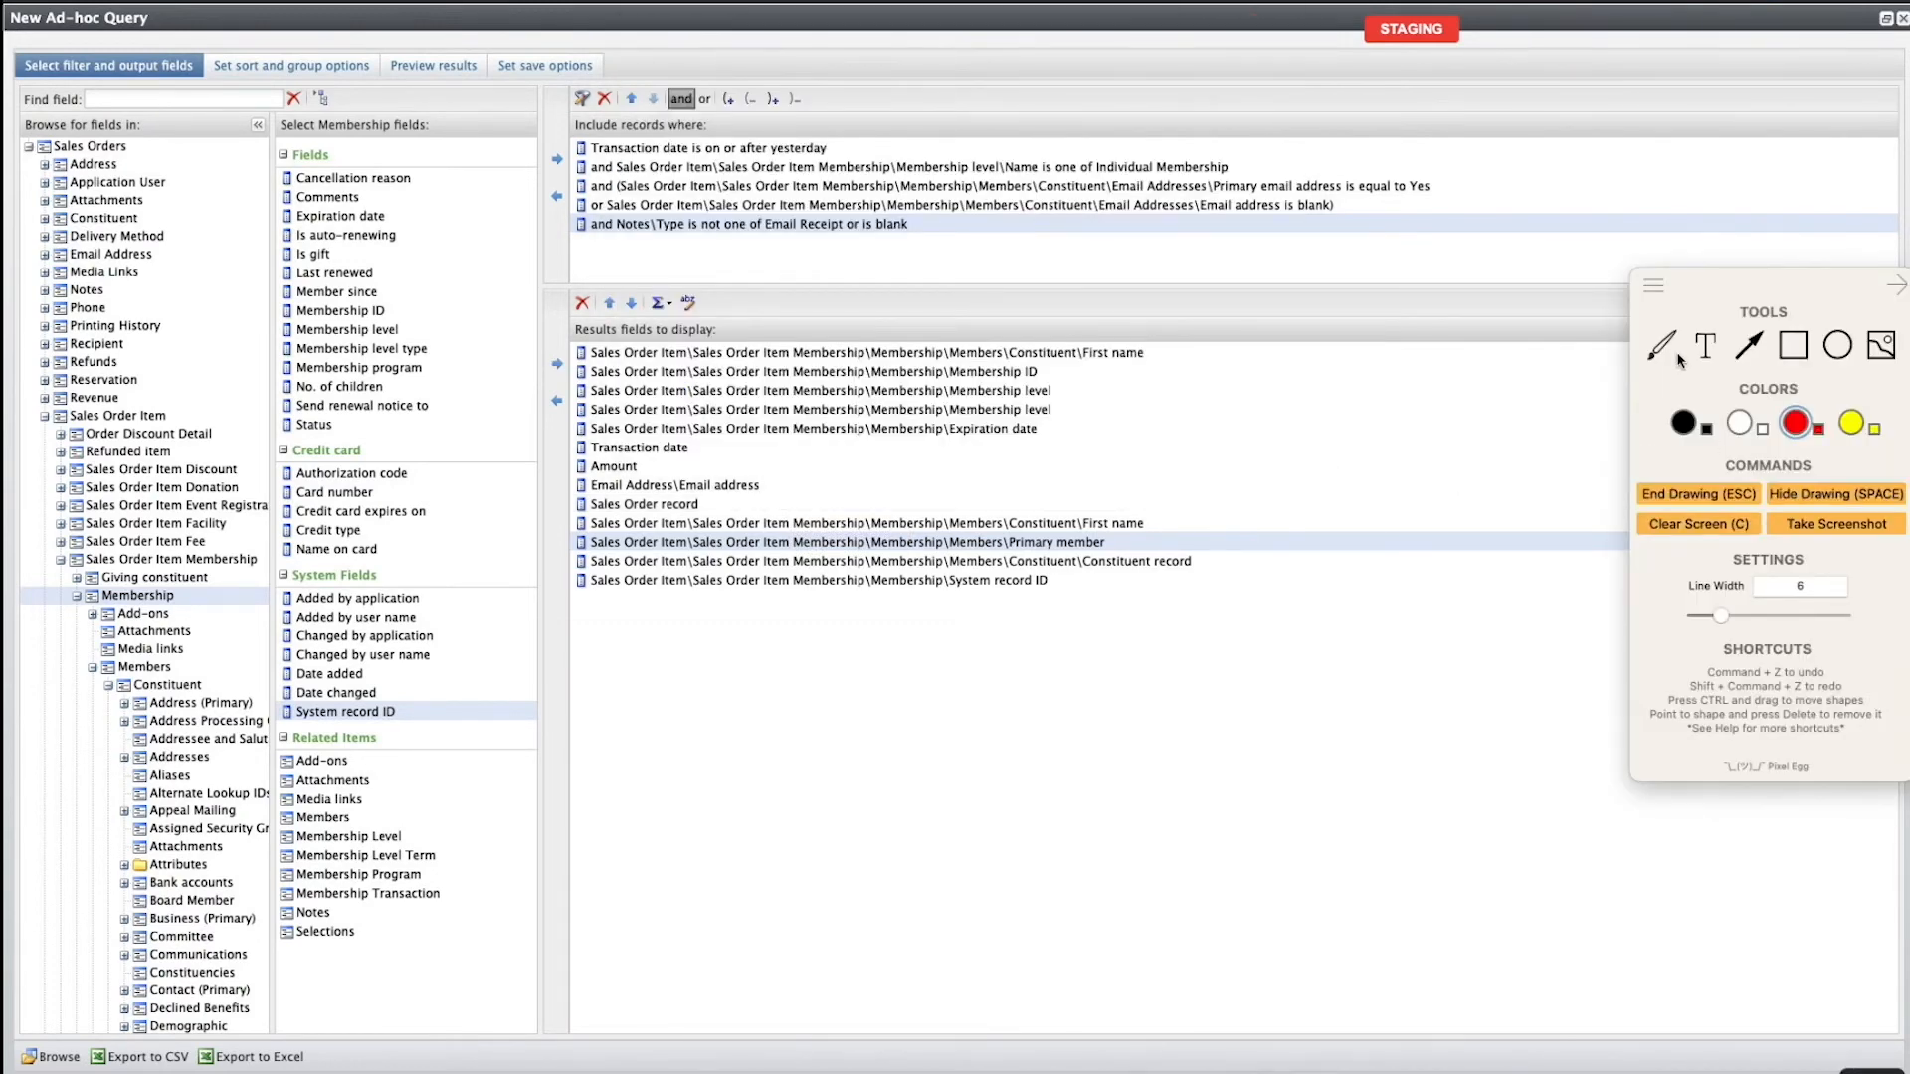
{"action": "left_click", "coordinate": [1668, 350]}
{"action": "left_click_drag", "start_coordinate": [563, 501], "coordinate": [601, 503]}
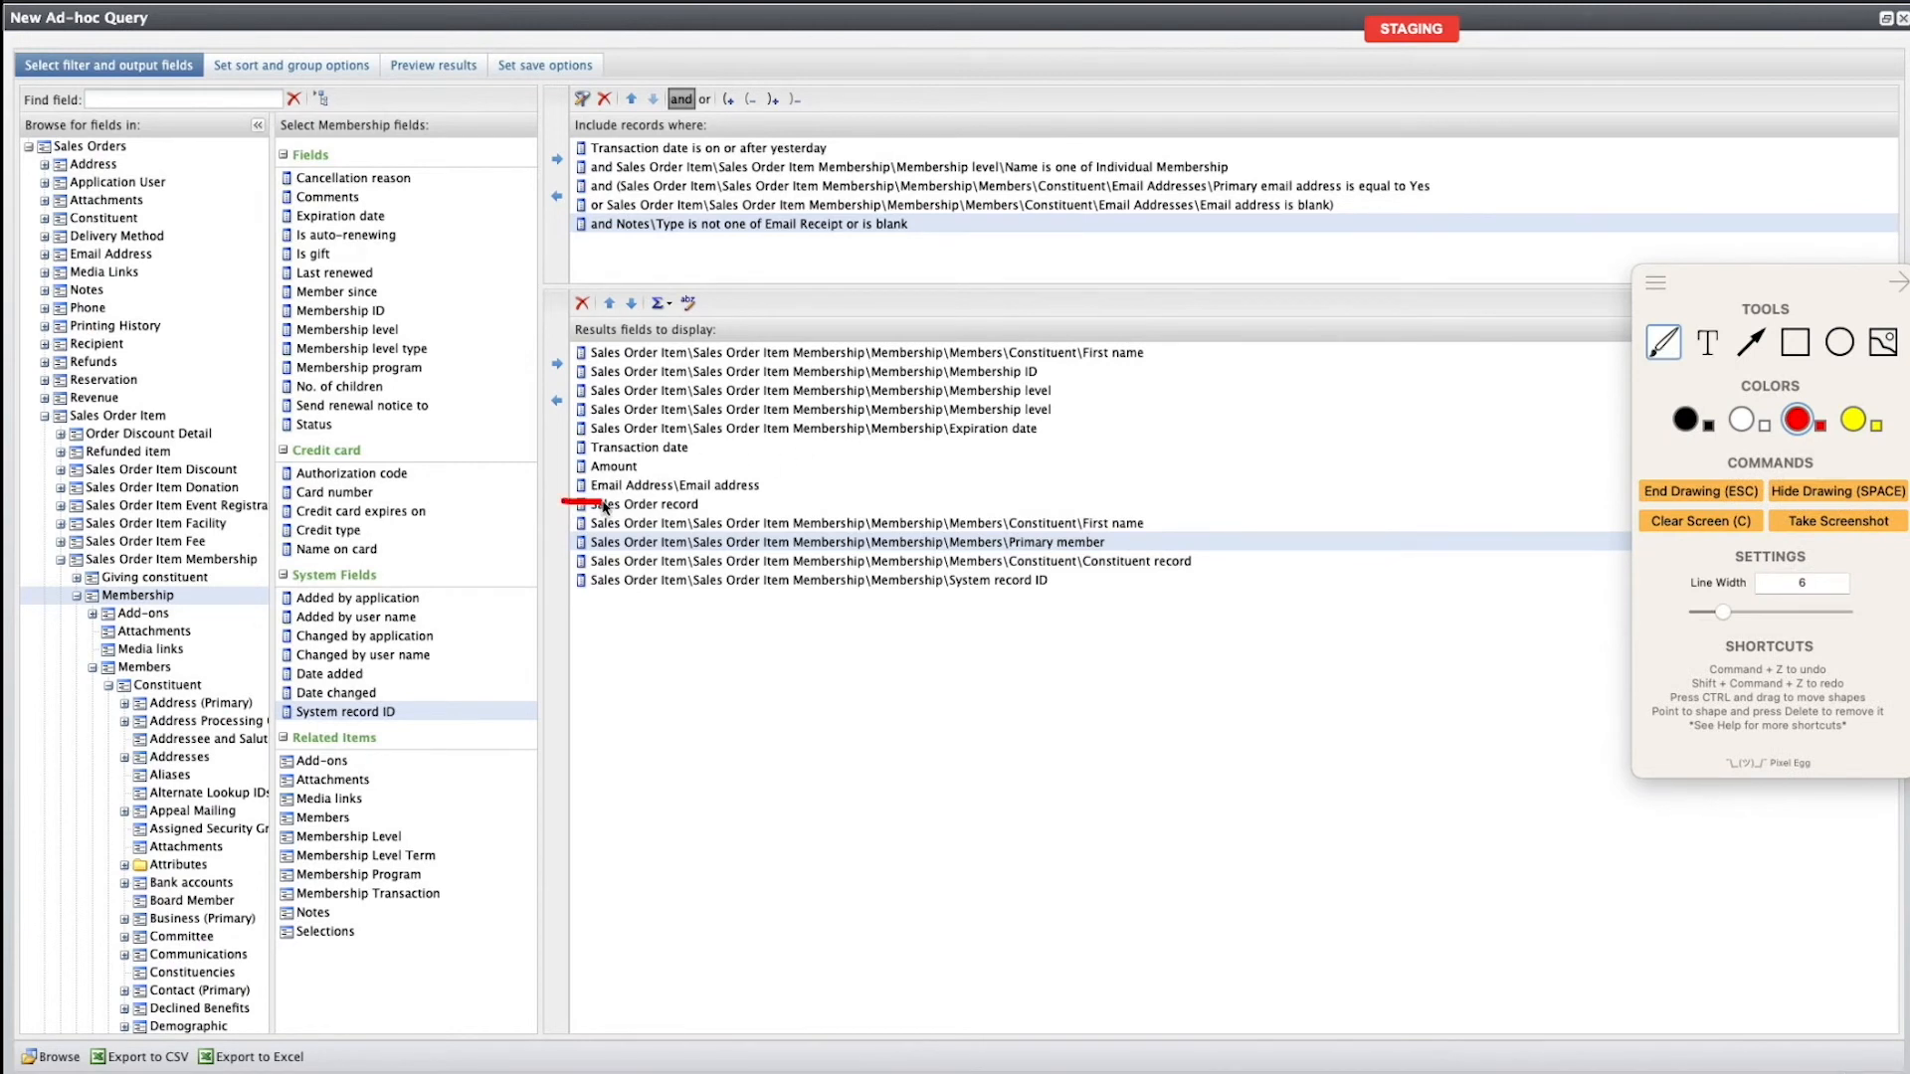
{"action": "key", "text": "super+z"}
{"action": "mouse_move", "coordinate": [625, 694]}
{"action": "left_mouse_down"}
{"action": "mouse_move", "coordinate": [597, 876]}
{"action": "mouse_move", "coordinate": [810, 907]}
{"action": "mouse_move", "coordinate": [835, 741]}
{"action": "mouse_move", "coordinate": [624, 693]}
{"action": "left_mouse_up"}
{"action": "left_click", "coordinate": [1704, 344]}
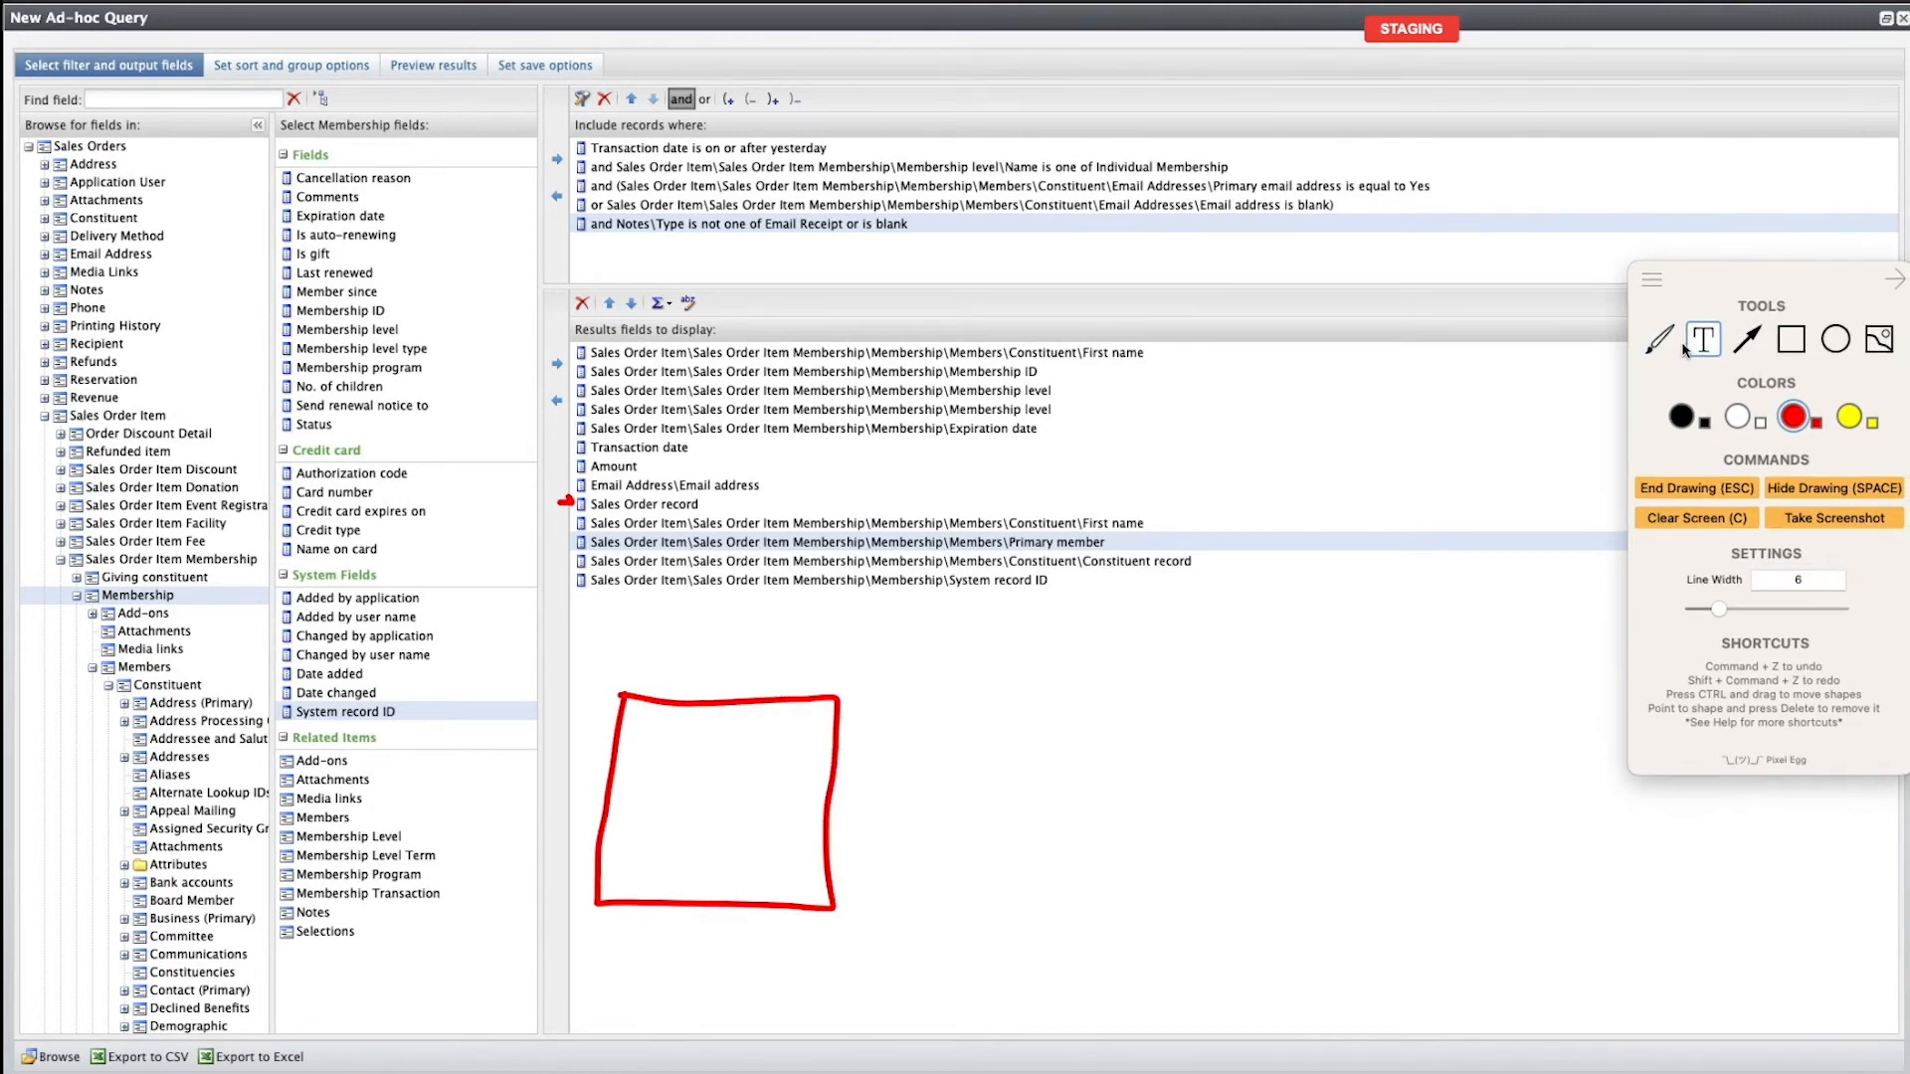
{"action": "left_click", "coordinate": [638, 674]}
{"action": "type", "text": "Sales order"}
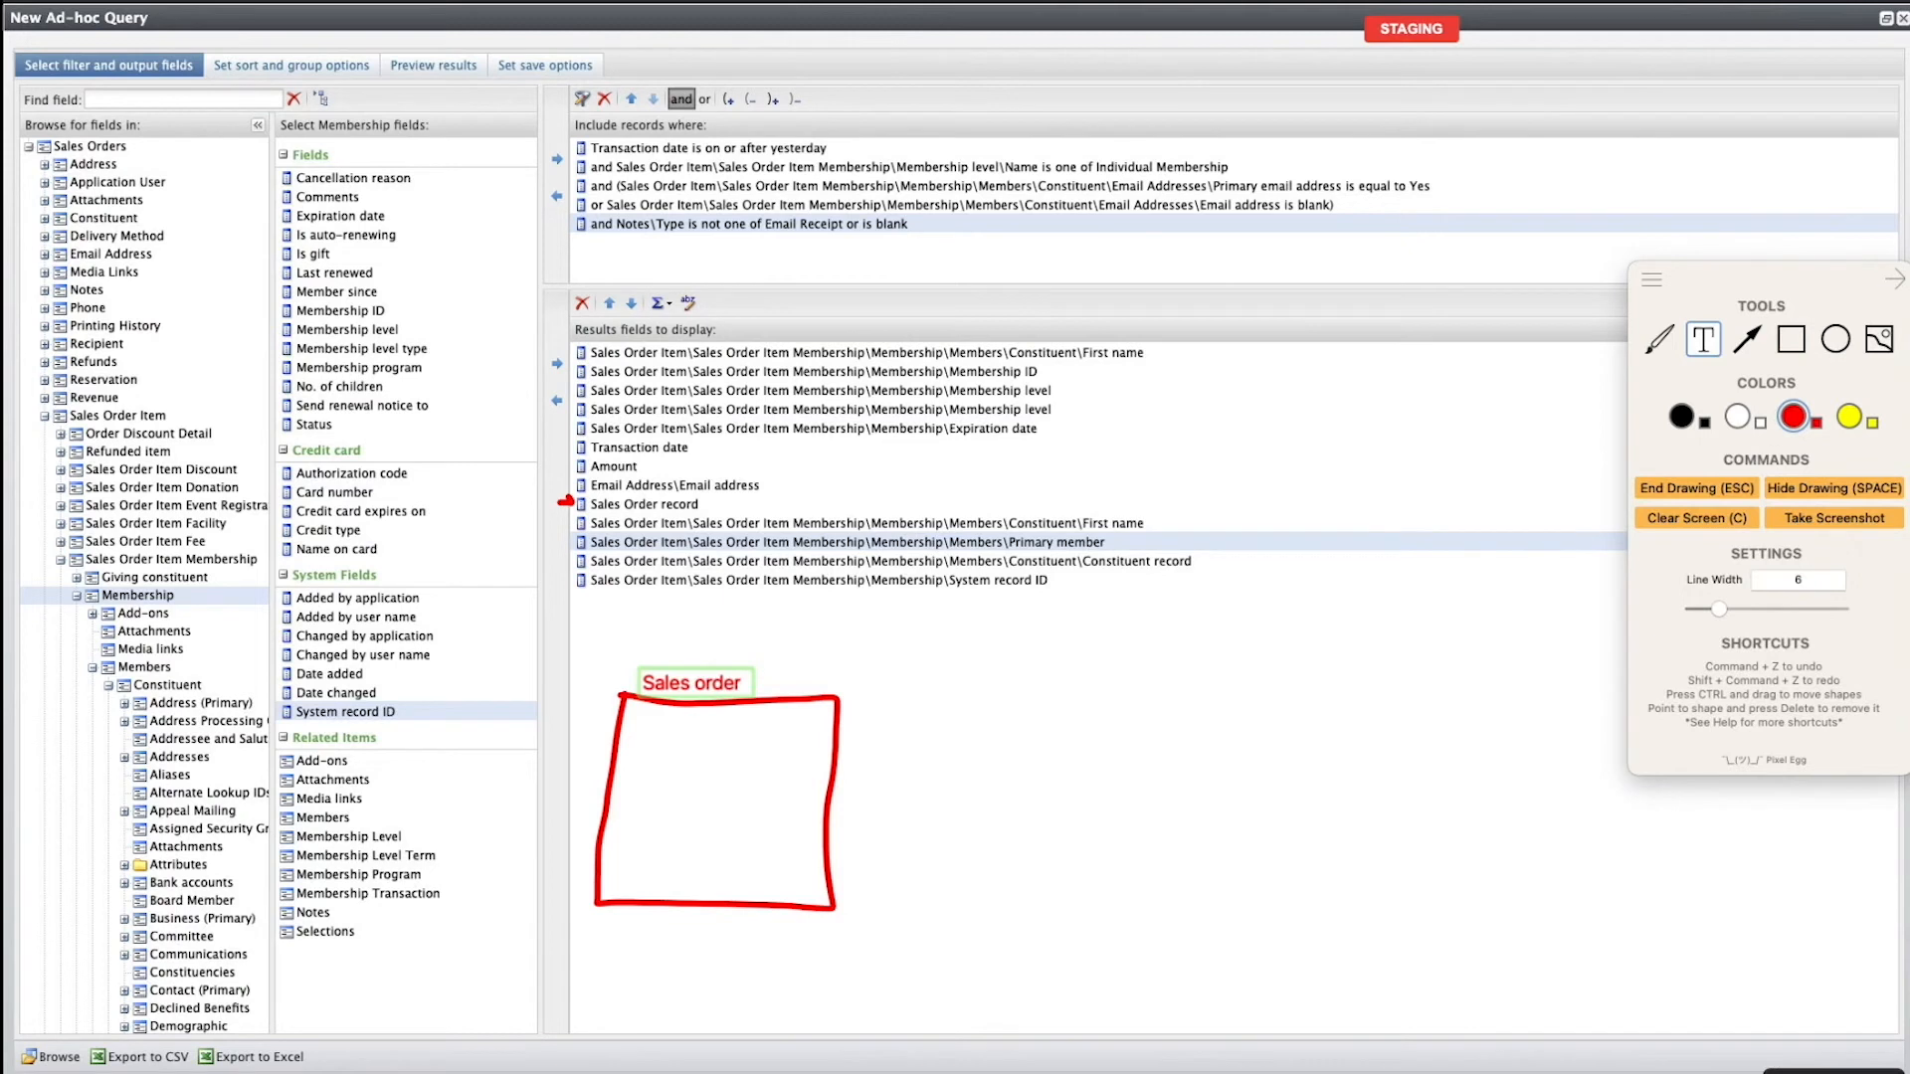
{"action": "key", "text": "Return"}
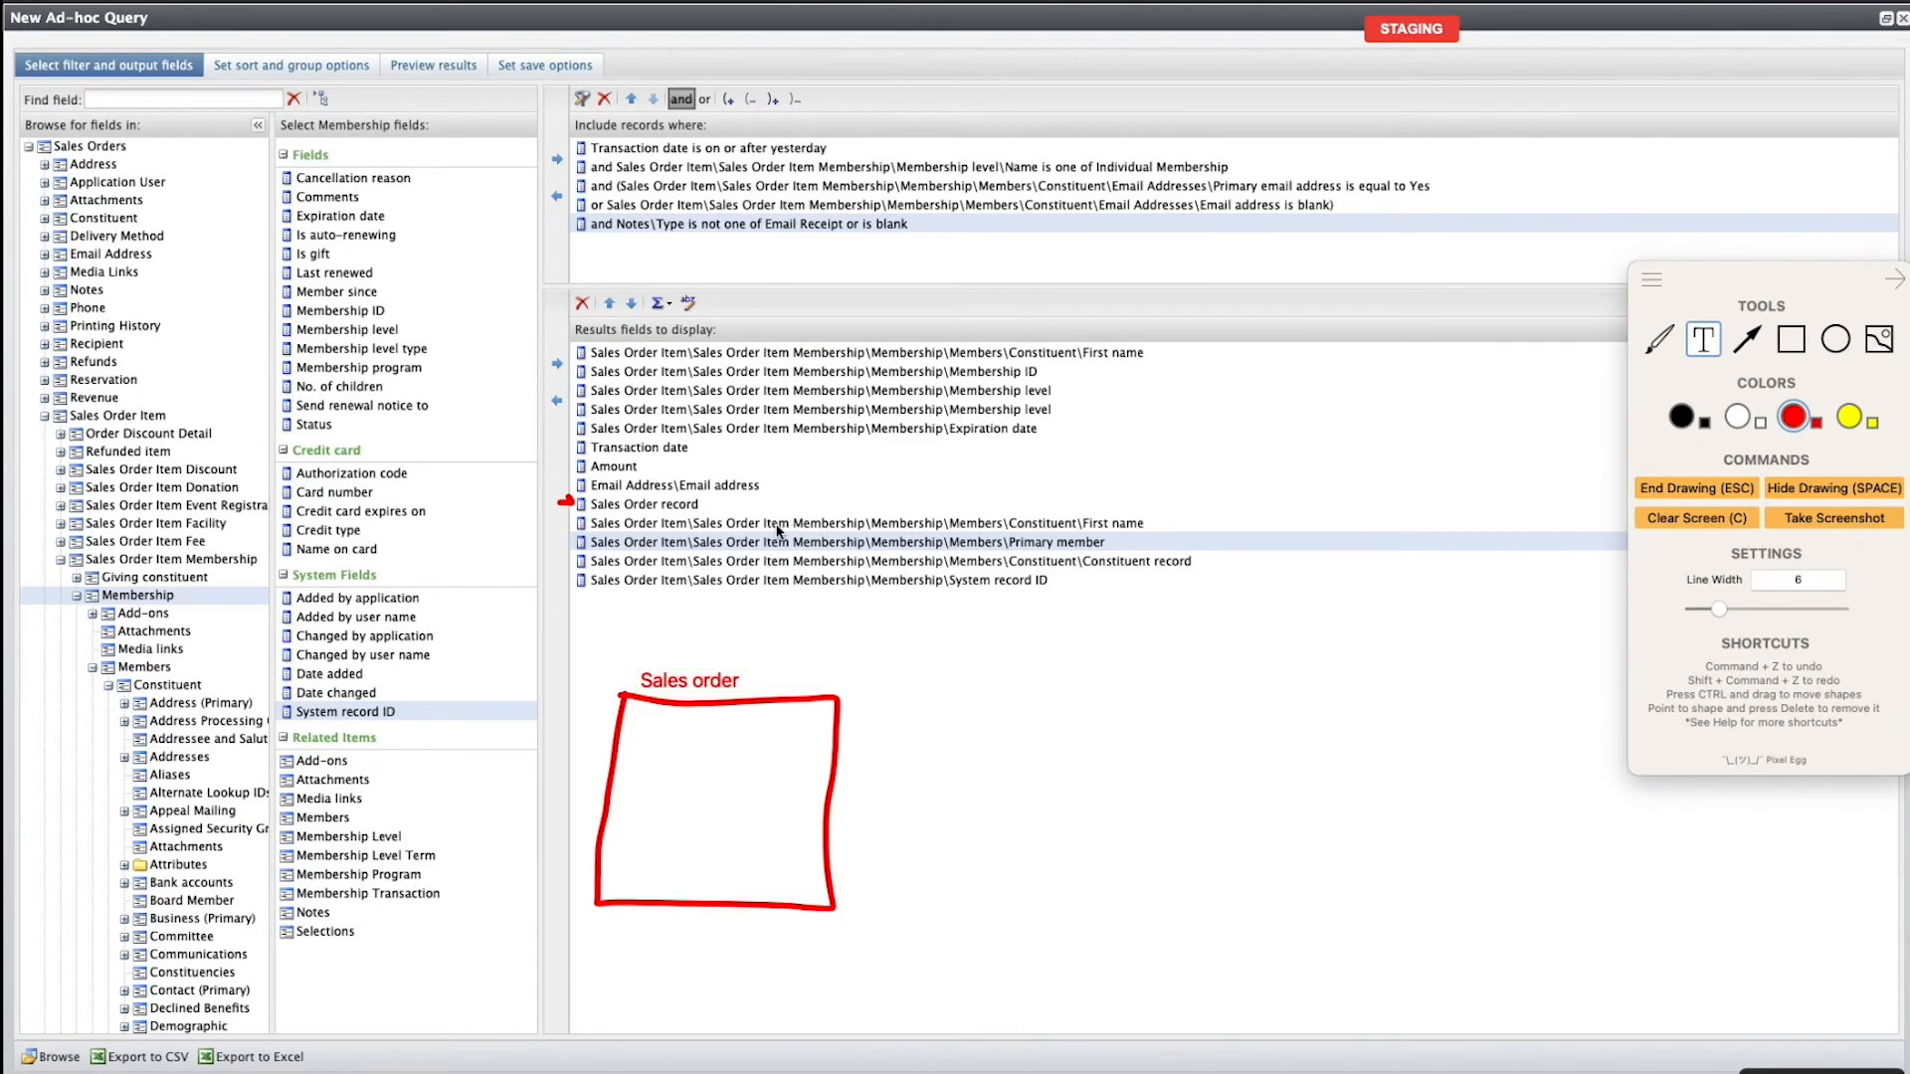
Label the Sales Order record field #1 and the Constituent record field #2.
{"action": "left_click", "coordinate": [712, 504]}
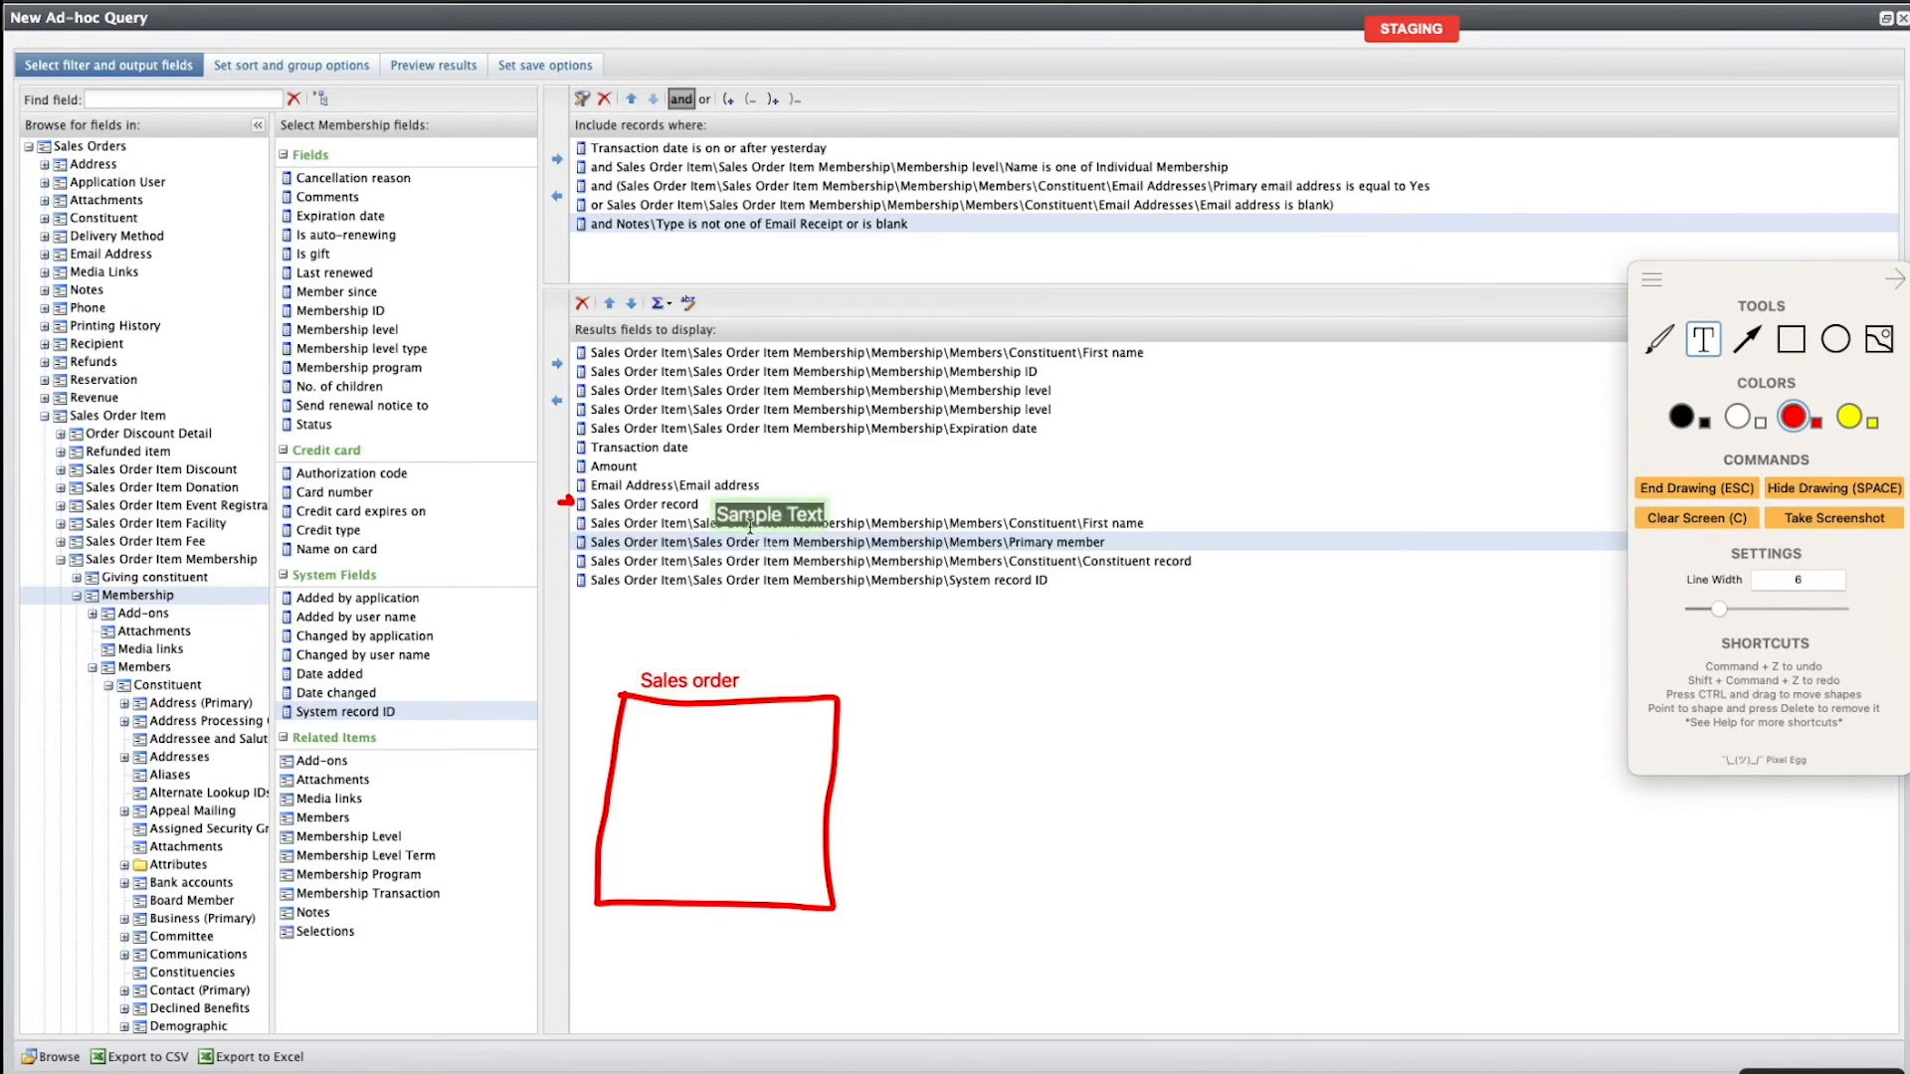
{"action": "left_click", "coordinate": [685, 489]}
{"action": "type", "text": "#2"}
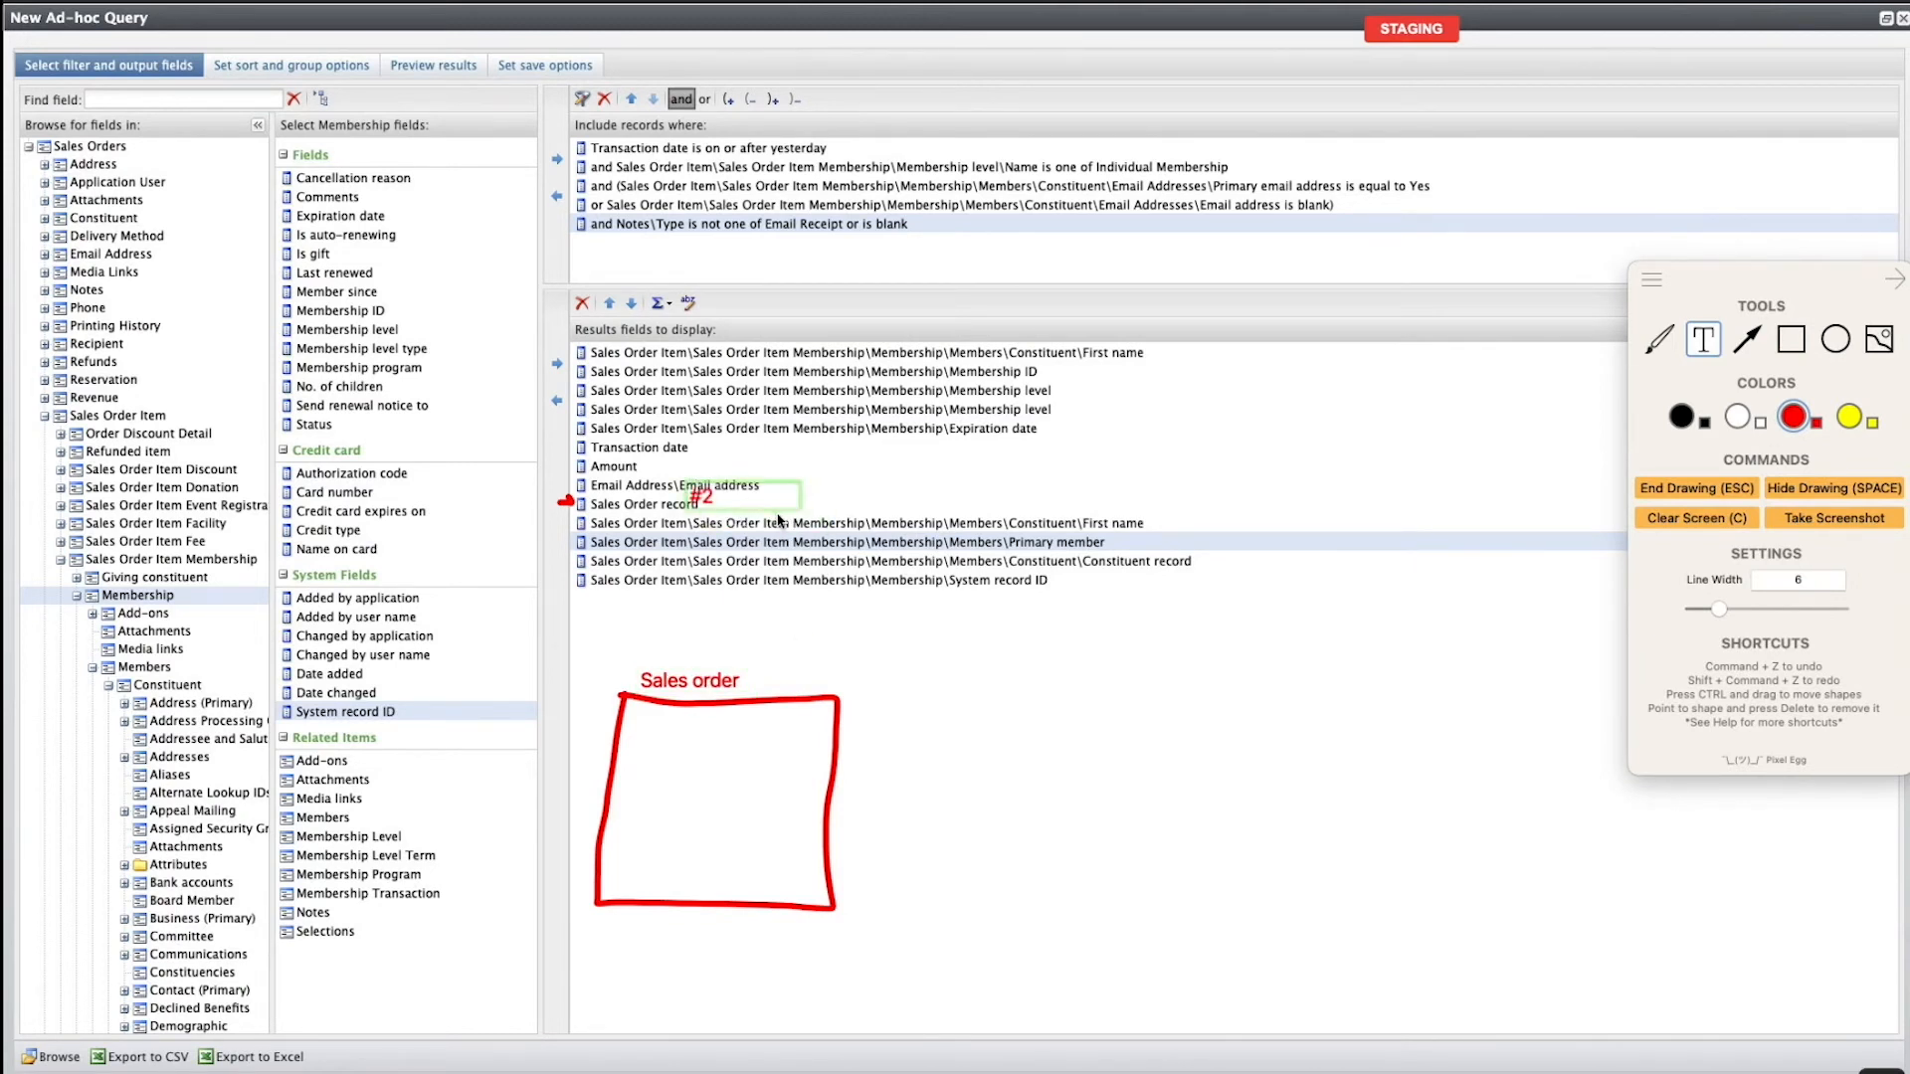
{"action": "type", "text": "1"}
{"action": "key", "text": "BackSpace"}
{"action": "key", "text": "BackSpace"}
{"action": "type", "text": "1"}
{"action": "left_click", "coordinate": [774, 537]}
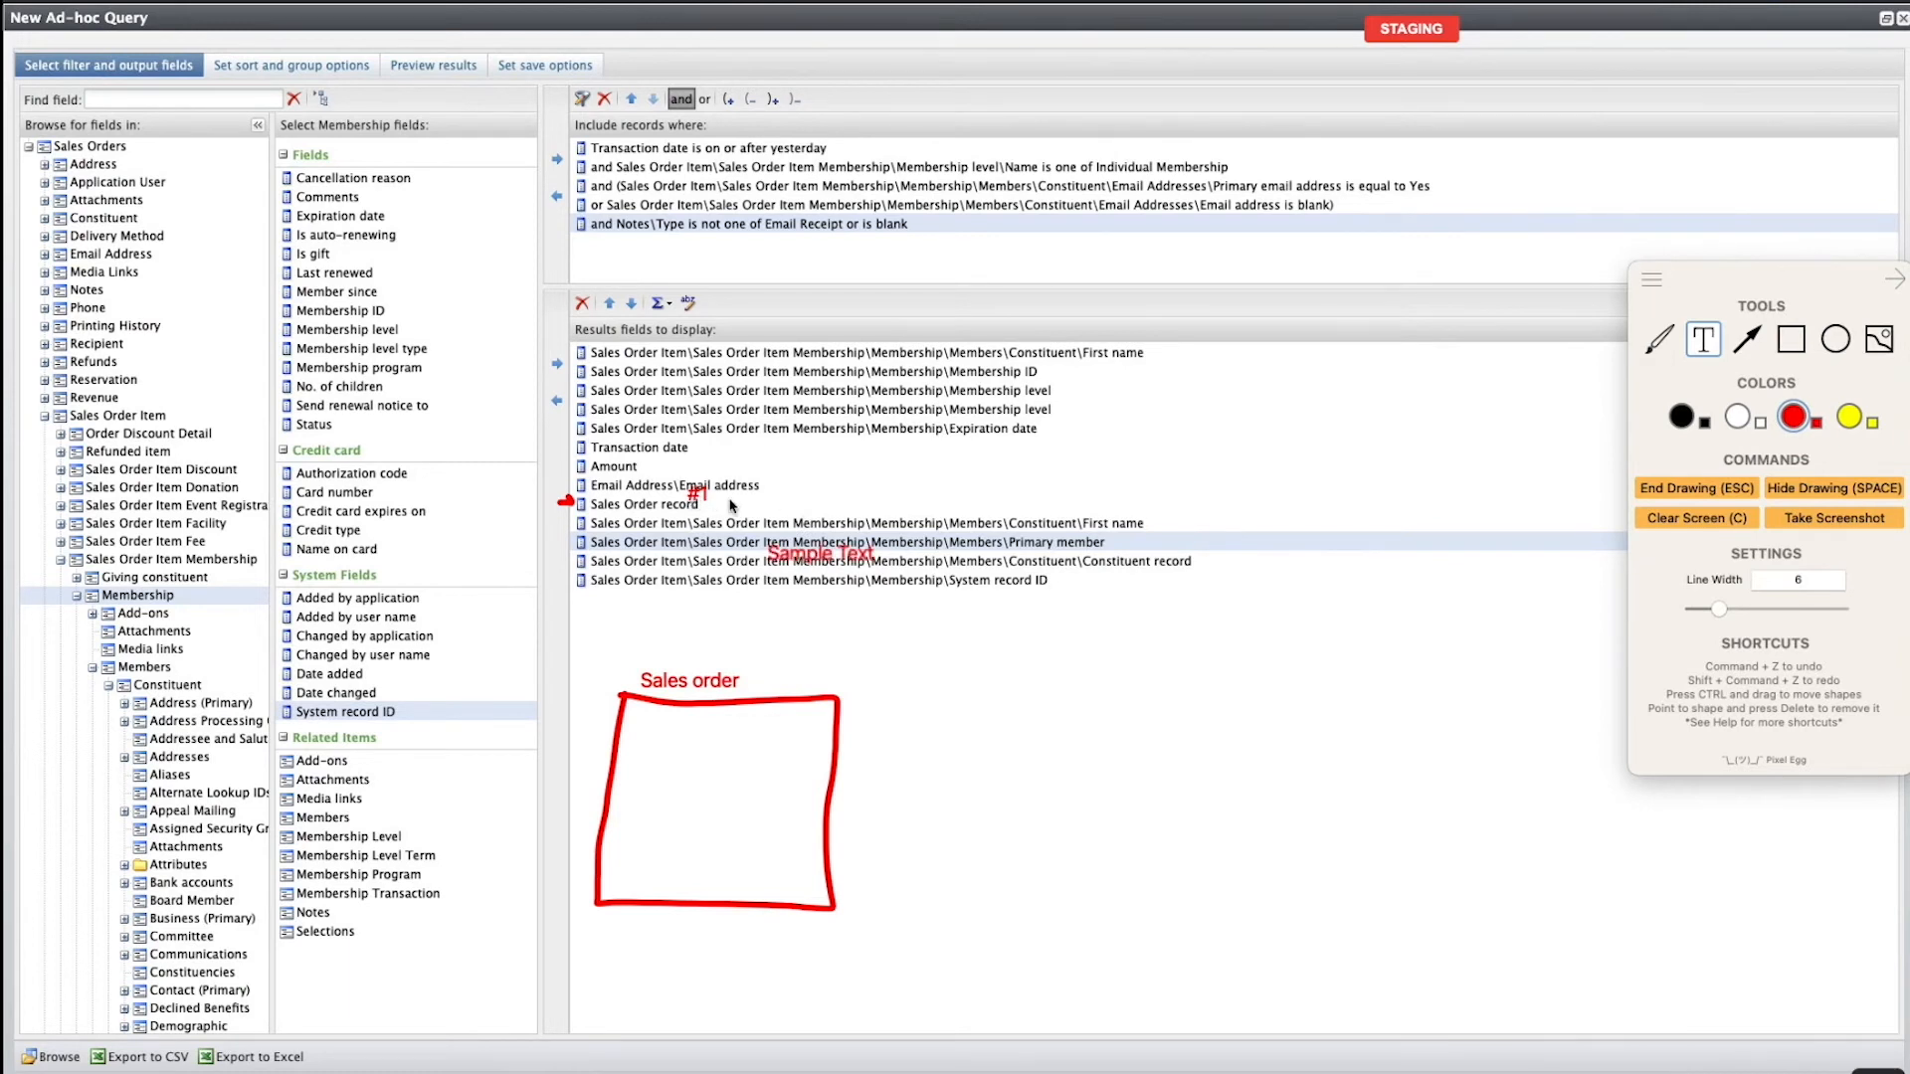
{"action": "left_click", "coordinate": [1208, 553]}
{"action": "type", "text": "#2"}
Draw a rectangle beside the Sales order square and handwrite #1 in the square and #2 in the rectangle.
{"action": "left_click", "coordinate": [1787, 341]}
{"action": "mouse_move", "coordinate": [865, 698]}
{"action": "left_mouse_down"}
{"action": "mouse_move", "coordinate": [1024, 904]}
{"action": "mouse_move", "coordinate": [1118, 902]}
{"action": "left_mouse_up"}
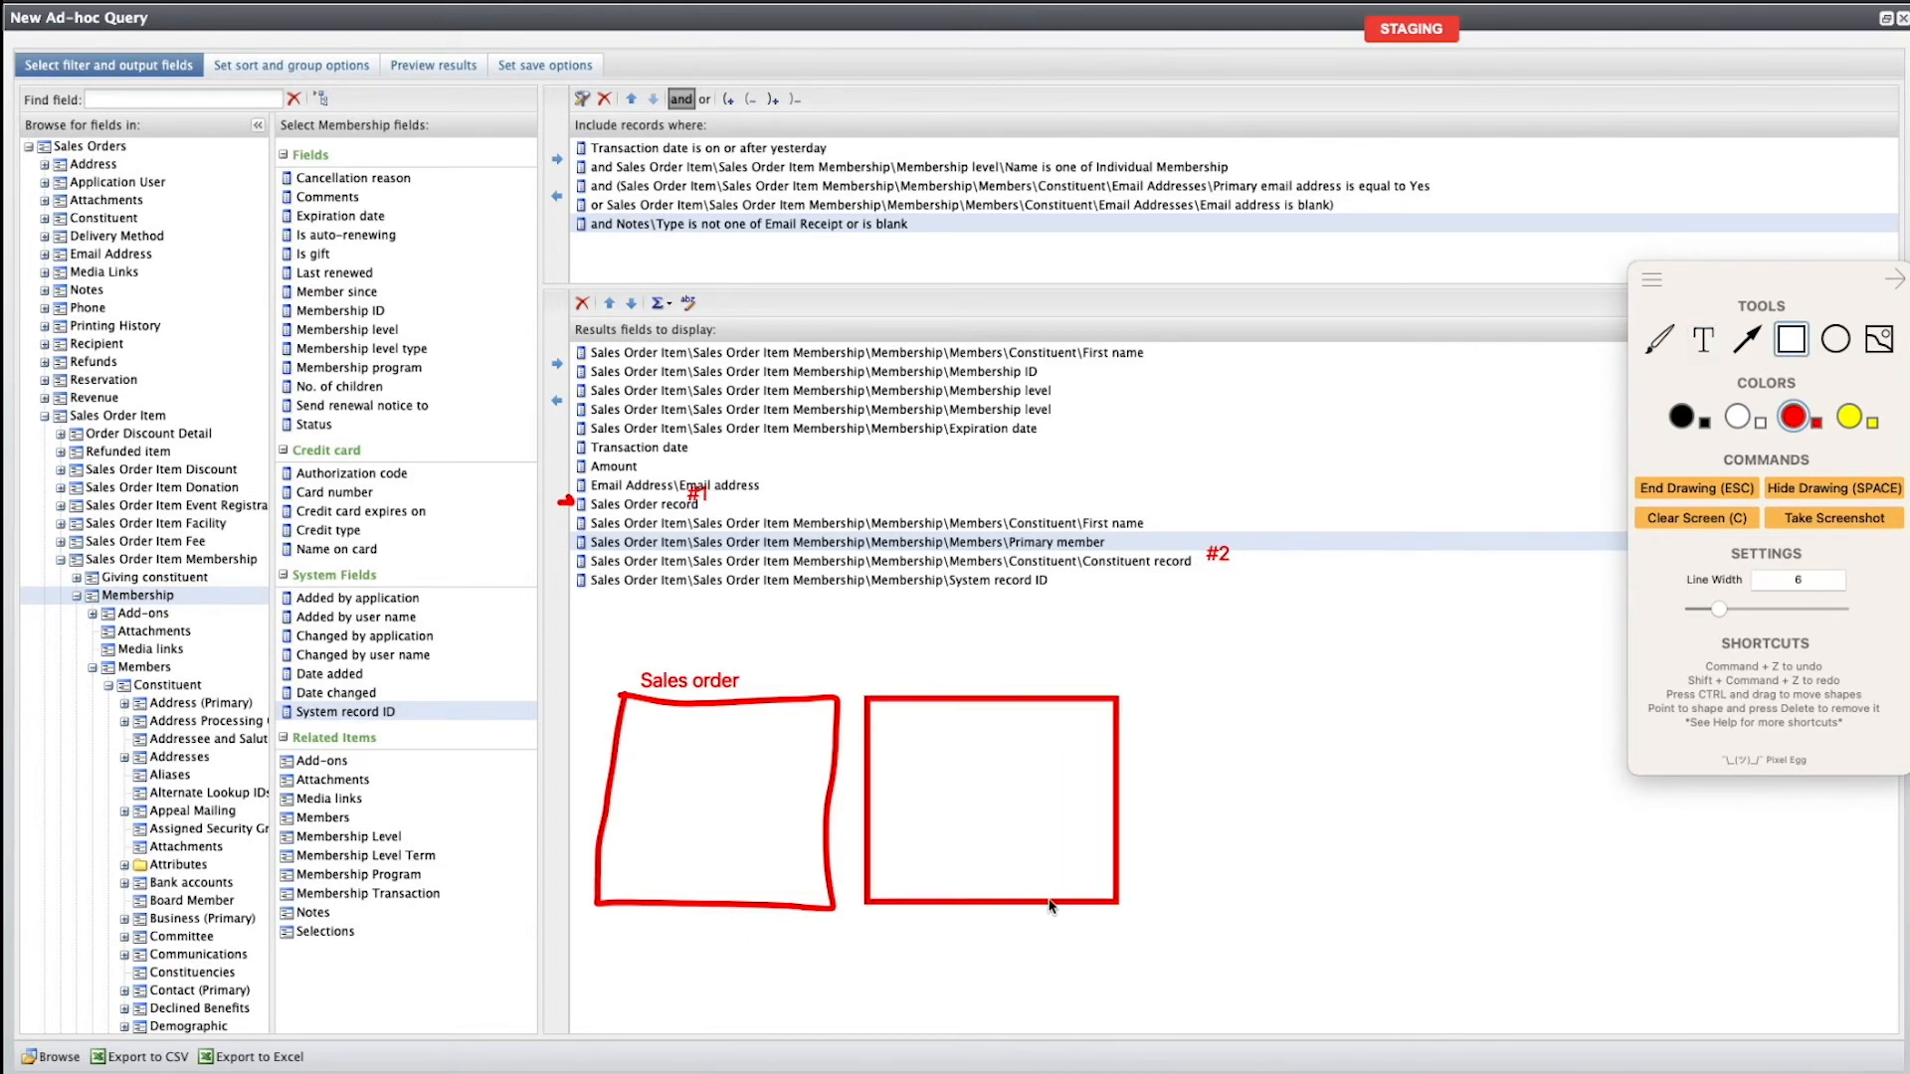
{"action": "left_click", "coordinate": [1658, 341]}
{"action": "mouse_move", "coordinate": [681, 781]}
{"action": "left_mouse_down"}
{"action": "mouse_move", "coordinate": [675, 836]}
{"action": "mouse_move", "coordinate": [693, 804]}
{"action": "left_mouse_up"}
{"action": "left_click_drag", "start_coordinate": [669, 824], "coordinate": [704, 834]}
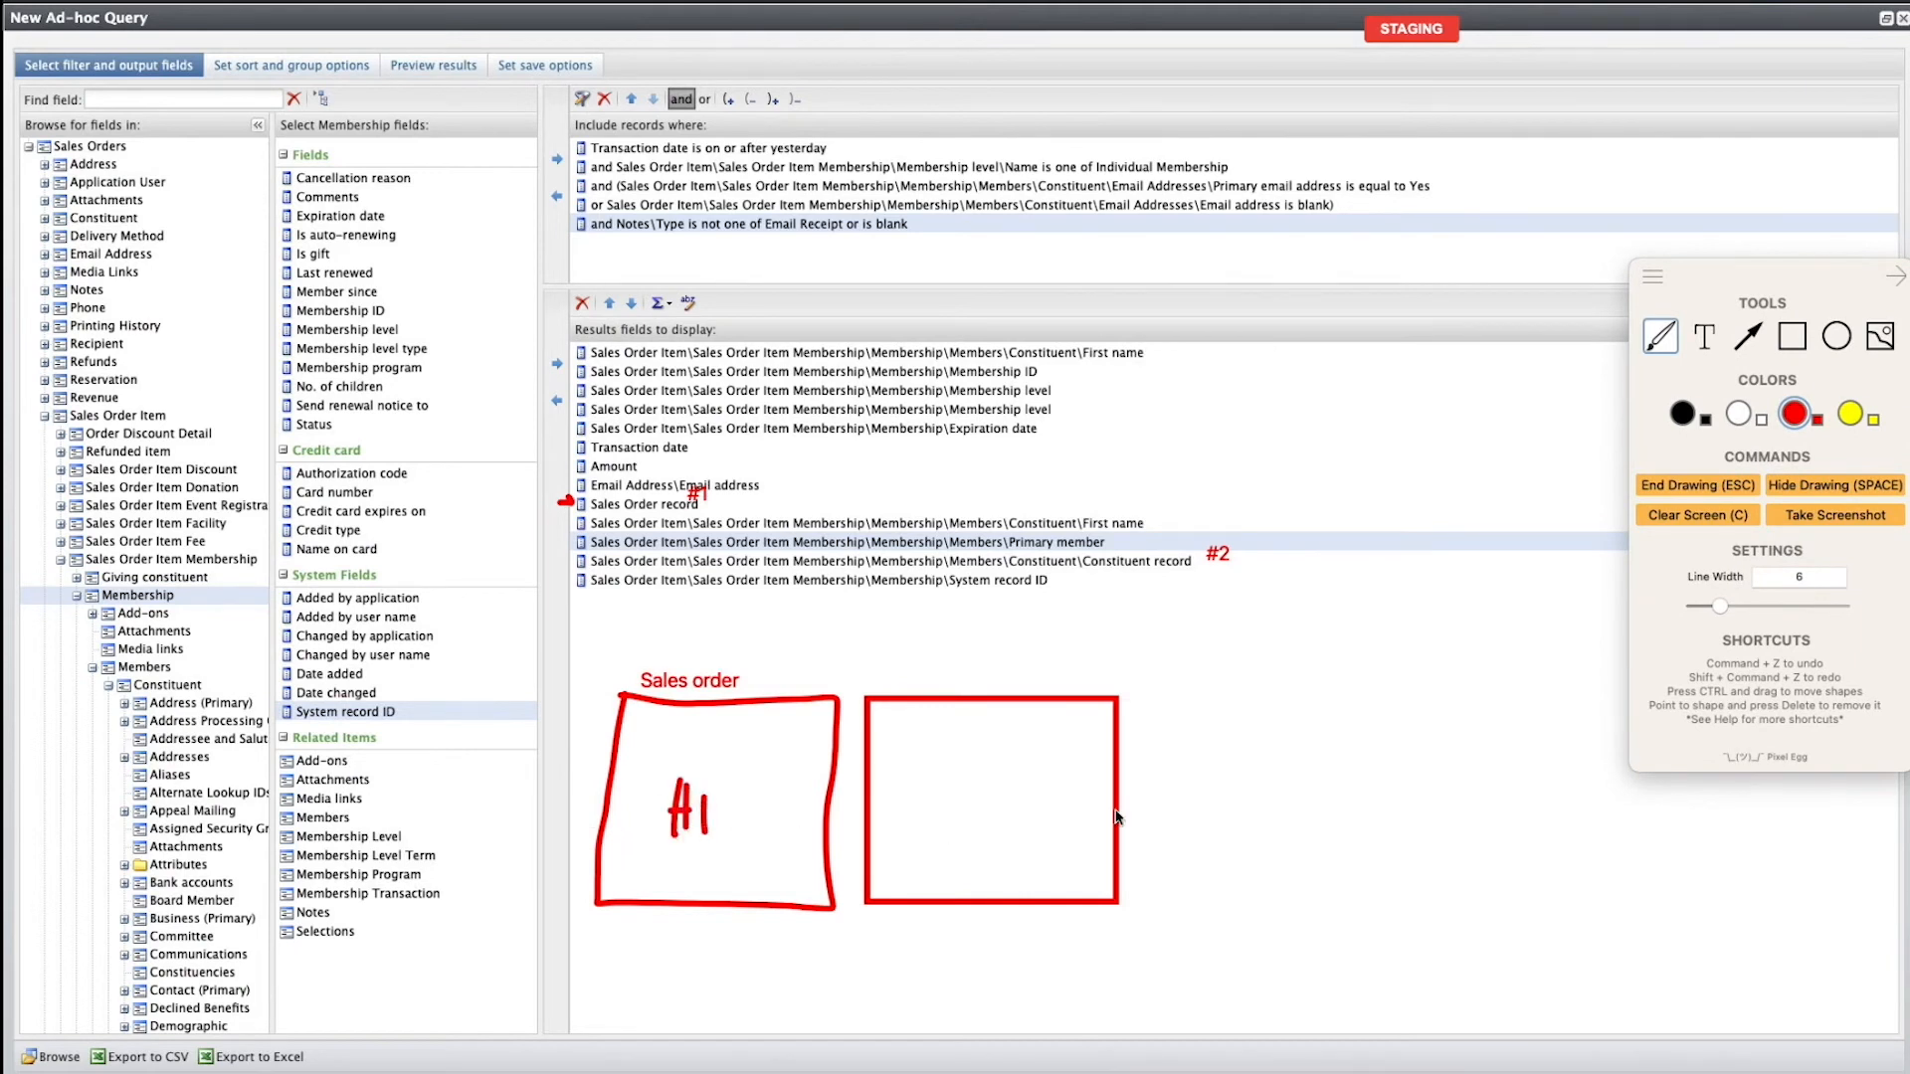
{"action": "mouse_move", "coordinate": [932, 781]}
{"action": "left_mouse_down"}
{"action": "mouse_move", "coordinate": [945, 815]}
{"action": "mouse_move", "coordinate": [1020, 824]}
{"action": "left_mouse_up"}
Label the #2 rectangle "ID for membership card".
{"action": "left_click", "coordinate": [1704, 339]}
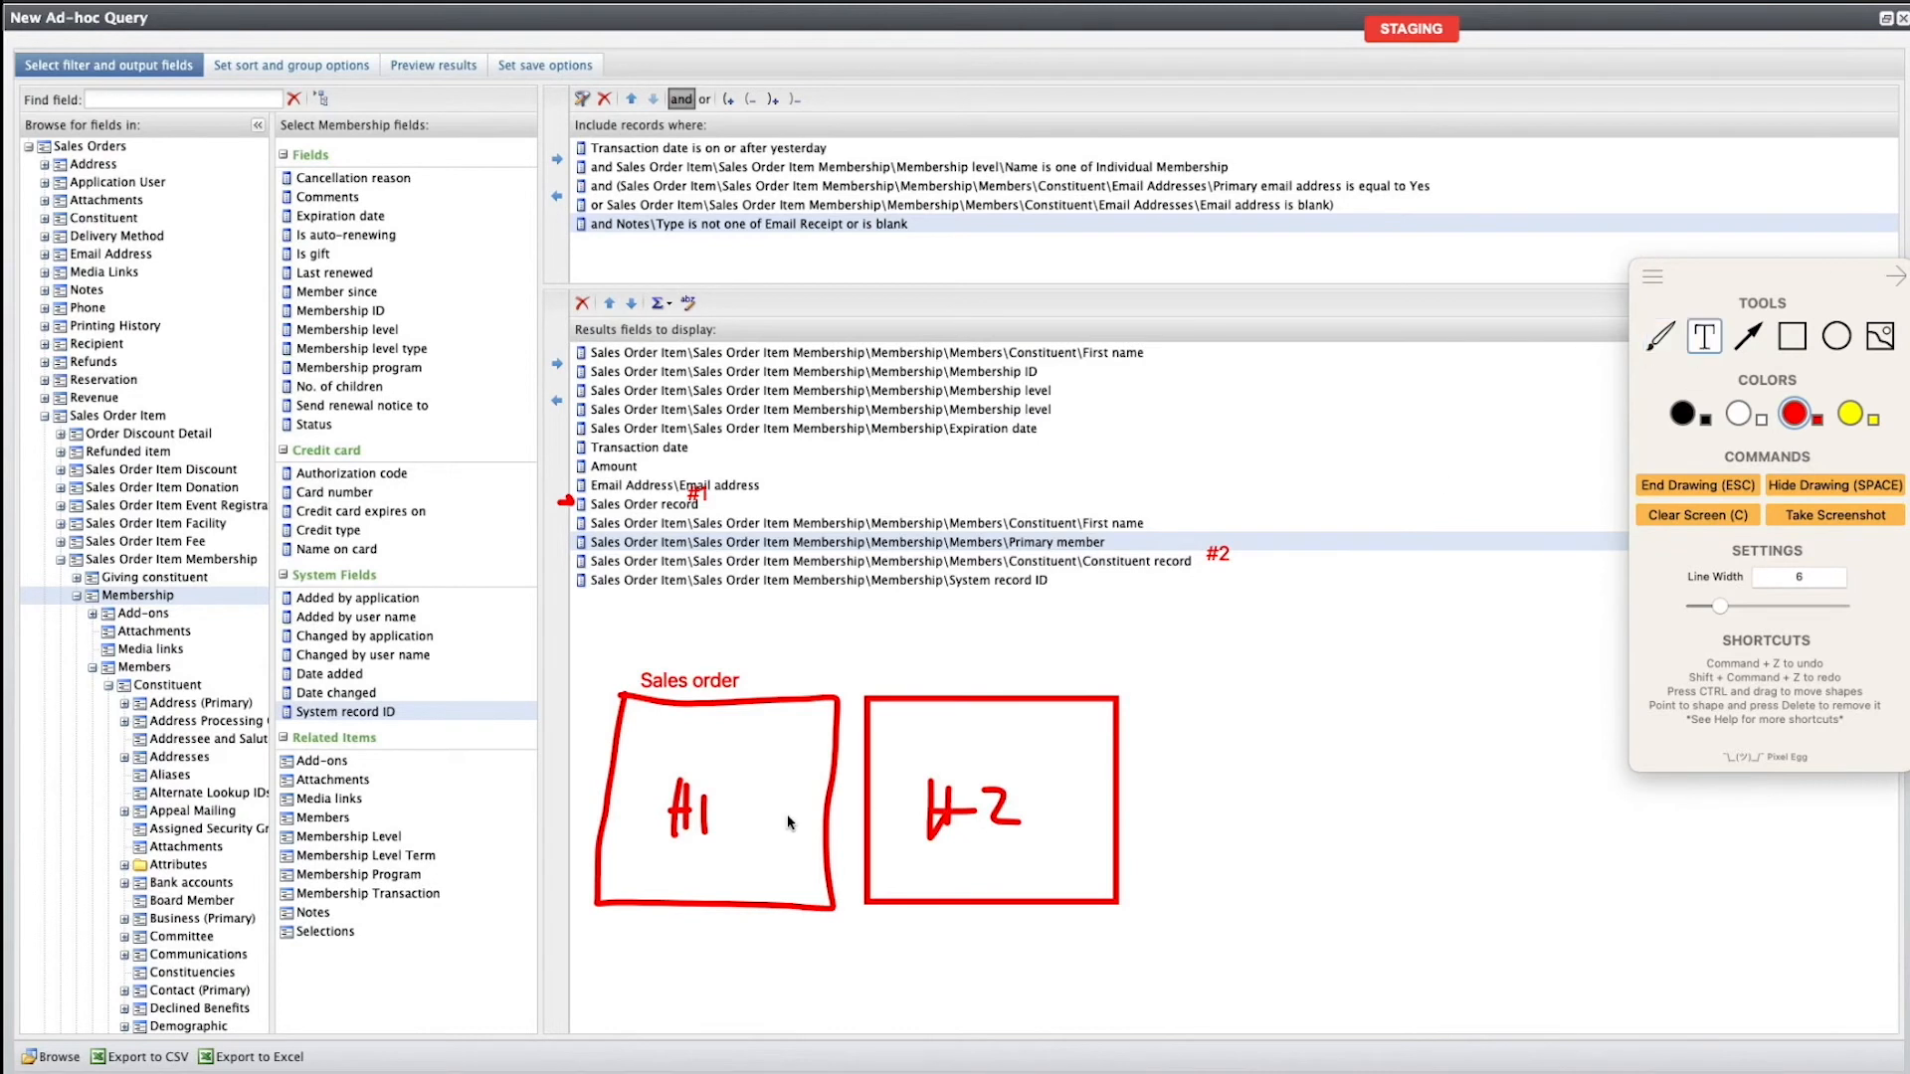
{"action": "left_click", "coordinate": [898, 679]}
{"action": "type", "text": "Con"}
{"action": "key", "text": "BackSpace"}
{"action": "key", "text": "BackSpace"}
{"action": "key", "text": "BackSpace"}
{"action": "type", "text": "members"}
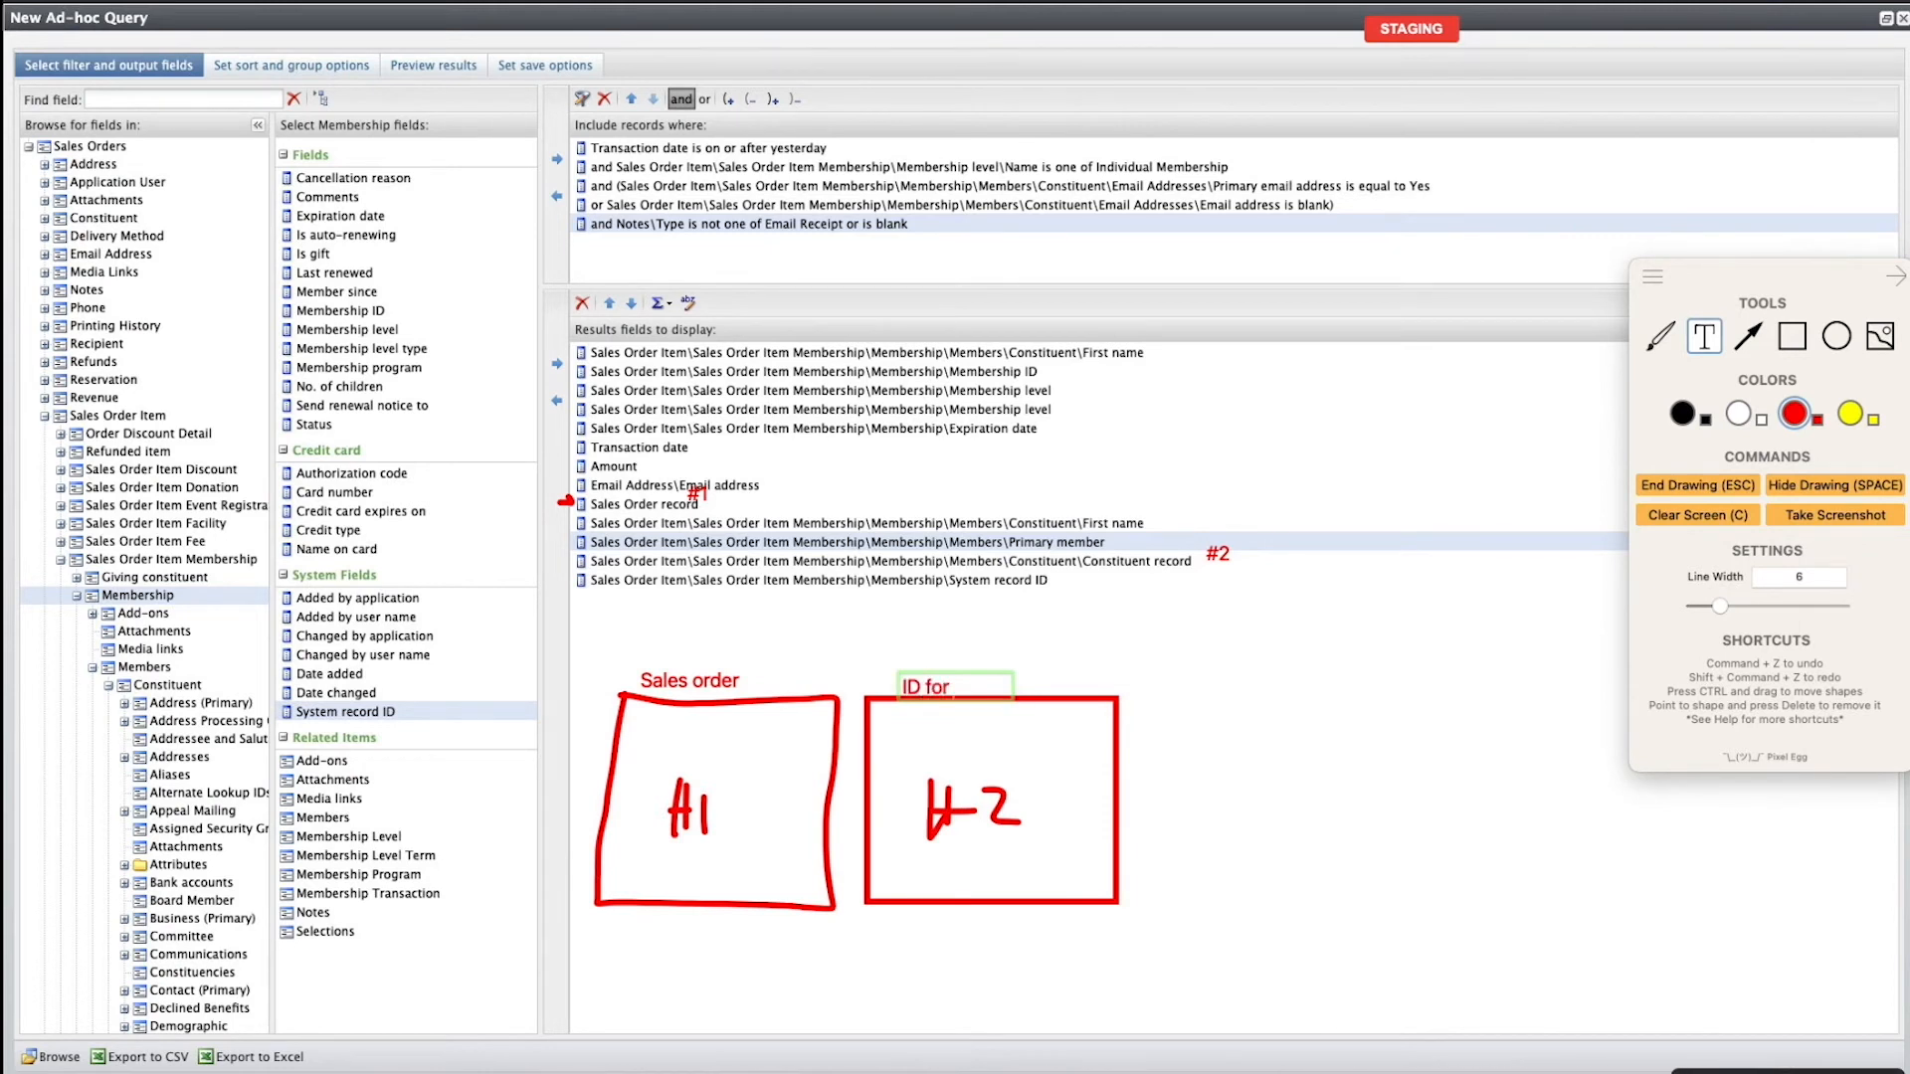
{"action": "key", "text": "BackSpace"}
{"action": "key", "text": "BackSpace"}
{"action": "key", "text": "BackSpace"}
{"action": "key", "text": "BackSpace"}
{"action": "key", "text": "BackSpace"}
{"action": "key", "text": "BackSpace"}
{"action": "key", "text": "BackSpace"}
{"action": "type", "text": "ID for membership card"}
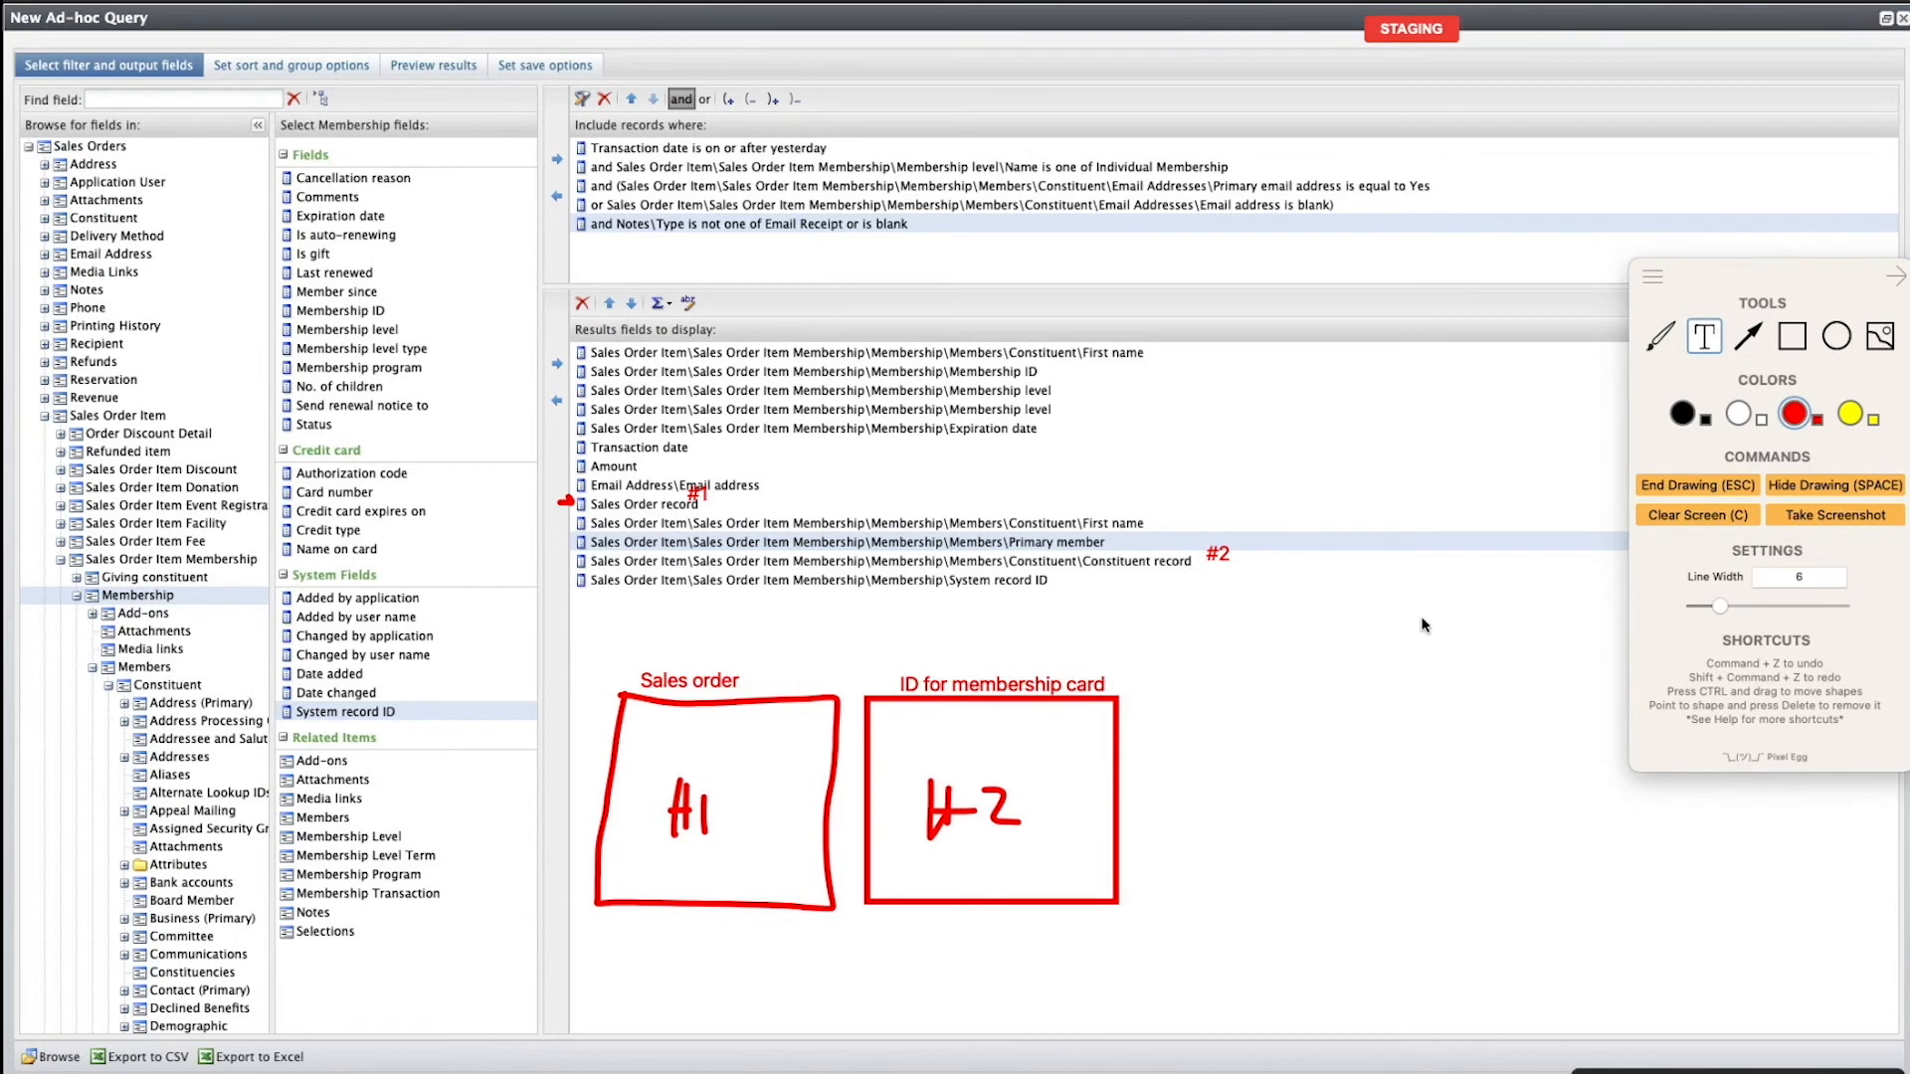
Draw a third rectangle beside the ID for membership card rectangle and handwrite #3 inside it.
{"action": "left_click", "coordinate": [1790, 338]}
{"action": "mouse_move", "coordinate": [1182, 702]}
{"action": "left_mouse_down"}
{"action": "mouse_move", "coordinate": [1349, 900]}
{"action": "mouse_move", "coordinate": [1409, 897]}
{"action": "left_mouse_up"}
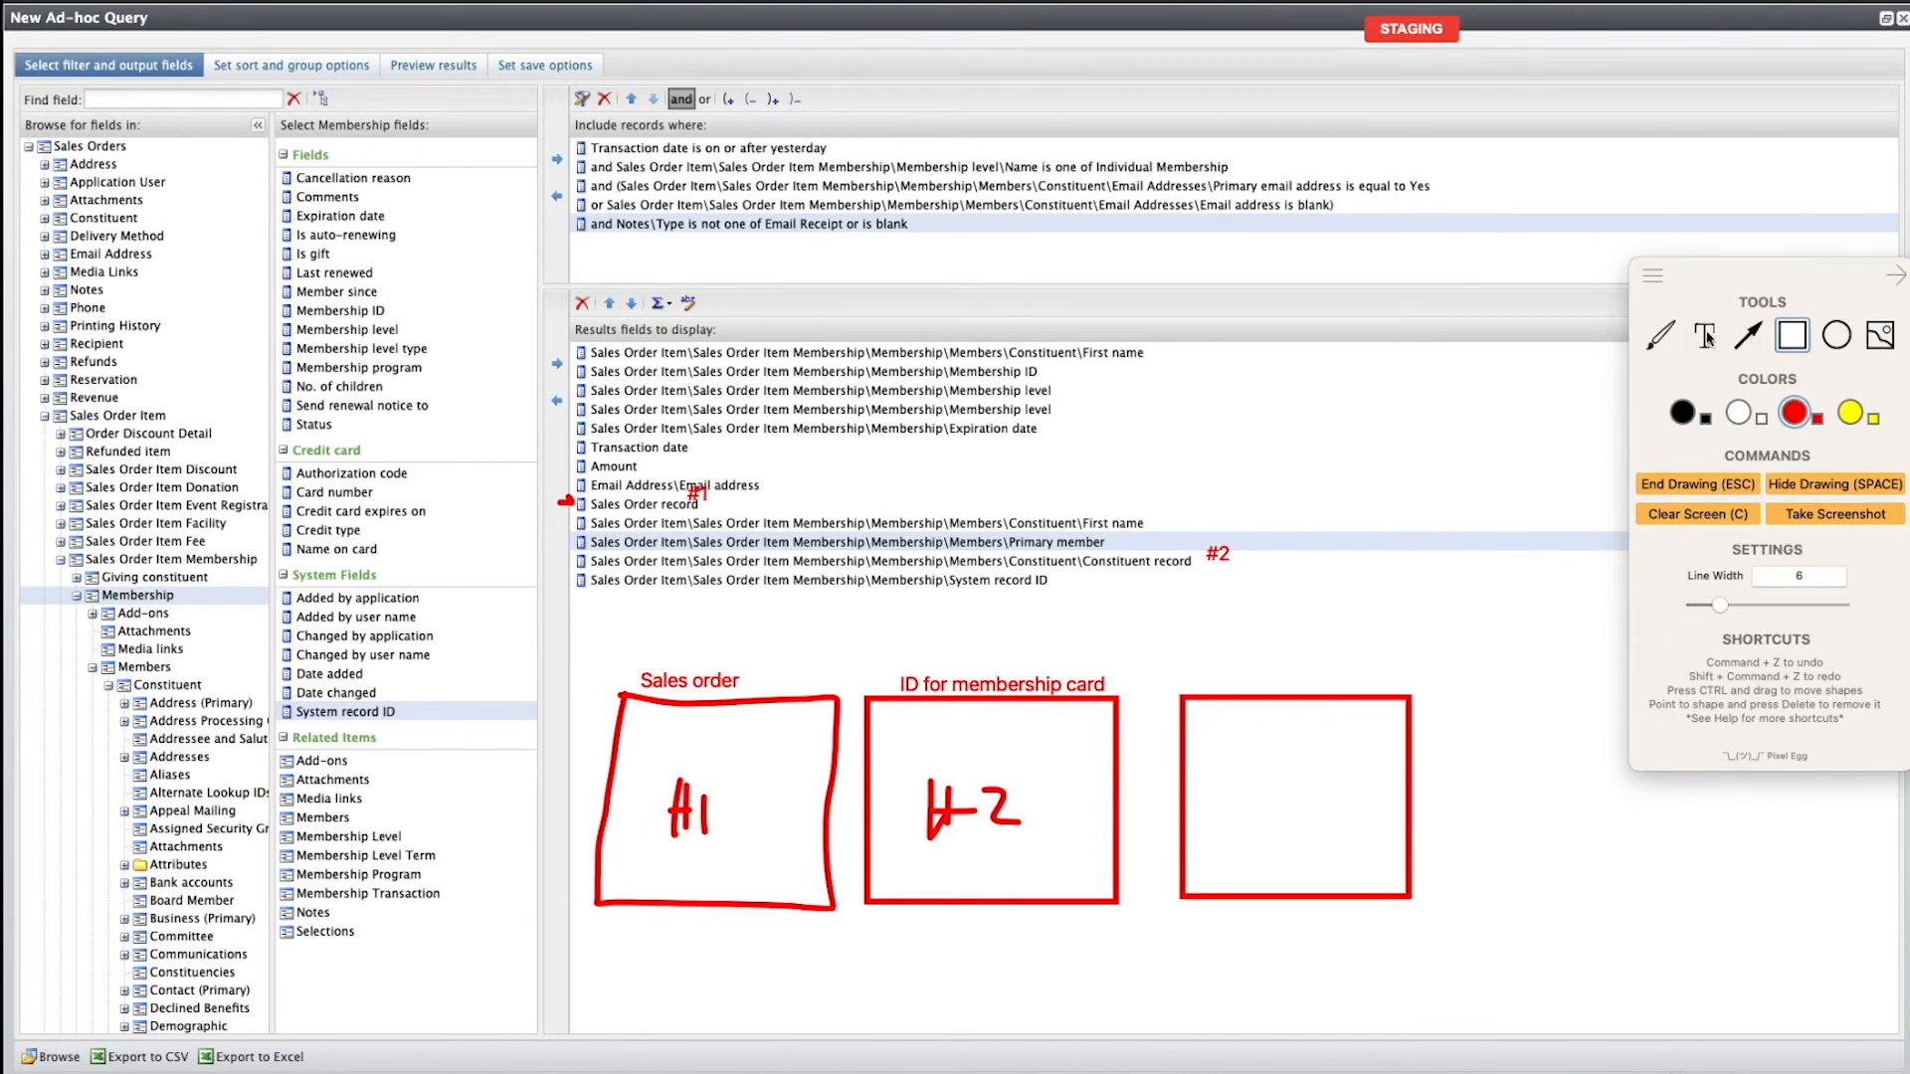
{"action": "left_click", "coordinate": [1660, 337]}
{"action": "mouse_move", "coordinate": [1250, 787]}
{"action": "left_mouse_down"}
{"action": "mouse_move", "coordinate": [1249, 824]}
{"action": "mouse_move", "coordinate": [1281, 790]}
{"action": "left_mouse_up"}
{"action": "mouse_move", "coordinate": [1293, 767]}
{"action": "left_mouse_down"}
{"action": "mouse_move", "coordinate": [1321, 782]}
{"action": "mouse_move", "coordinate": [1294, 814]}
{"action": "left_mouse_up"}
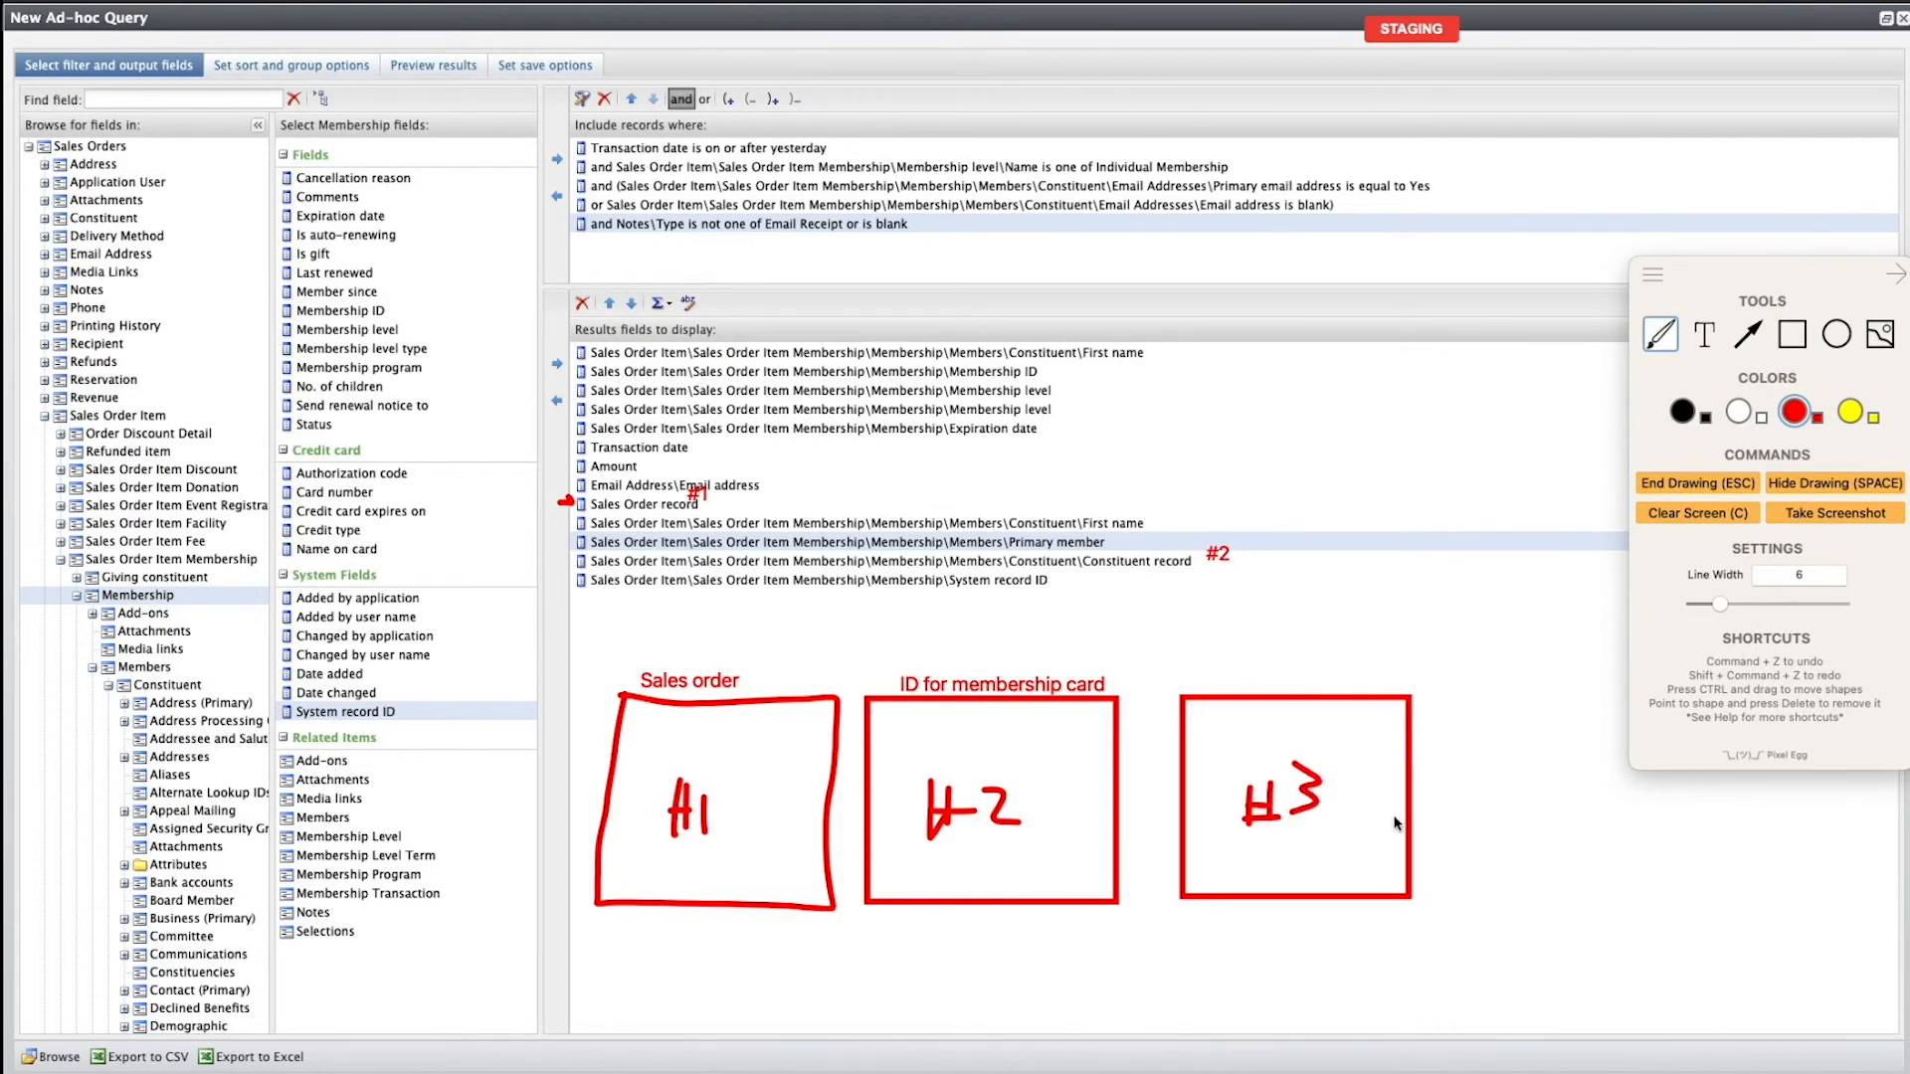
Label the Membership System record ID results field #3.
{"action": "left_click", "coordinate": [1706, 337]}
{"action": "left_click", "coordinate": [1054, 587]}
{"action": "type", "text": "#3"}
Label the third rectangle "Membership ID to group" and close the annotation overlay.
{"action": "left_click", "coordinate": [1343, 634]}
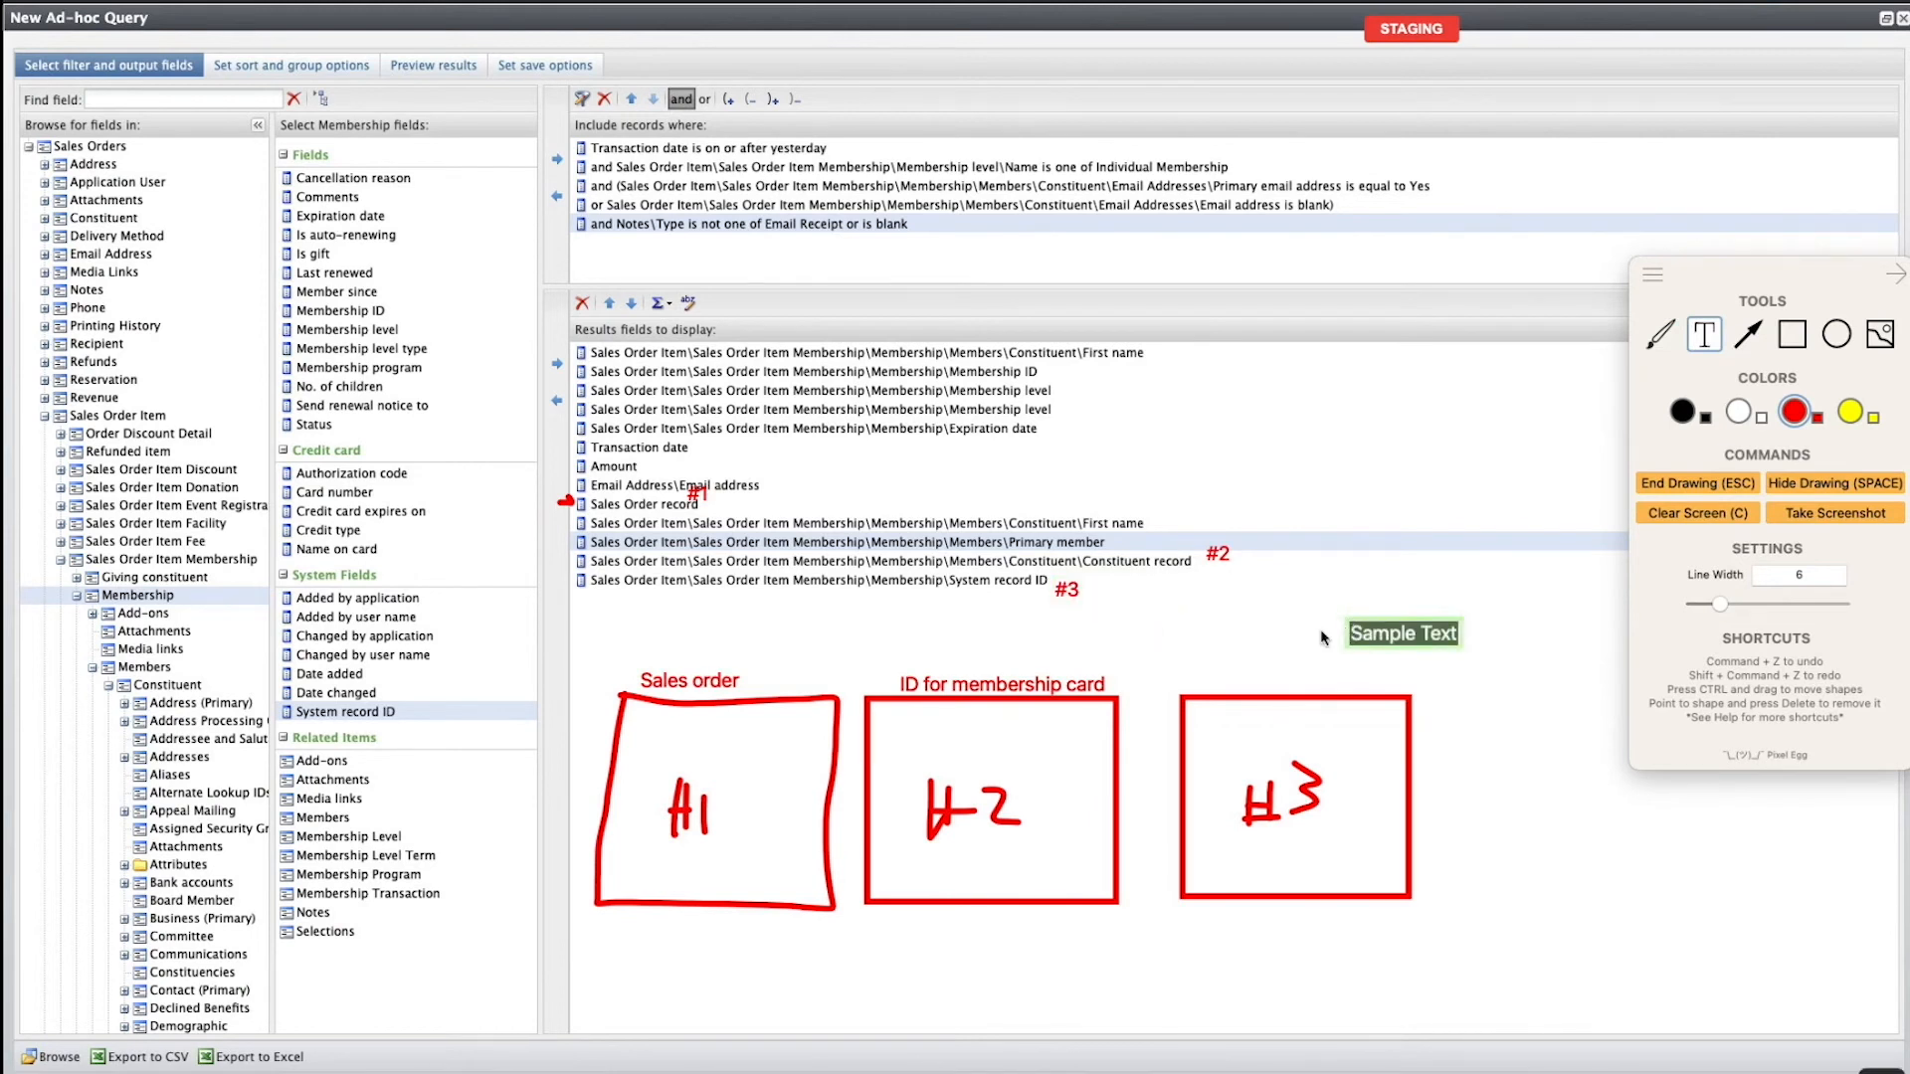
{"action": "left_click", "coordinate": [1659, 338]}
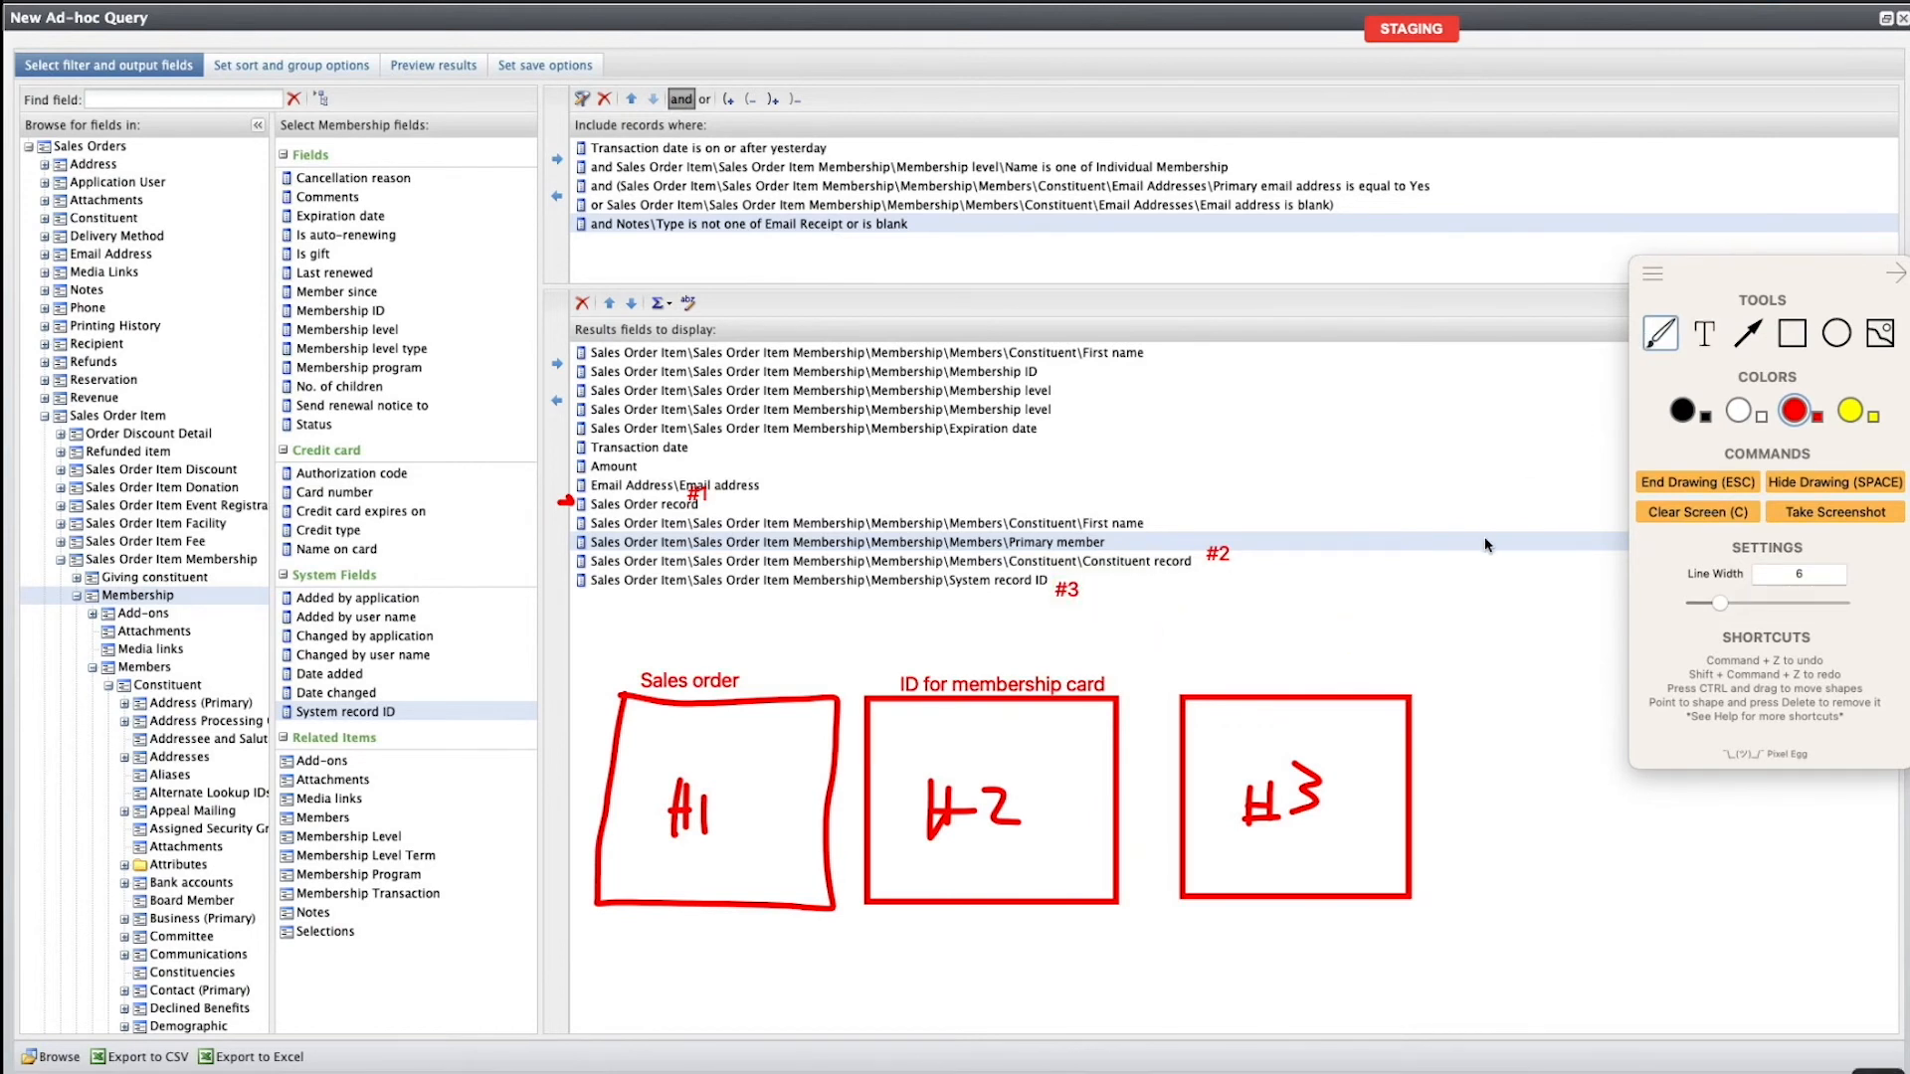
{"action": "left_click", "coordinate": [1707, 337]}
{"action": "left_click", "coordinate": [1194, 665]}
{"action": "type", "text": "Membershi"}
{"action": "type", "text": "p"}
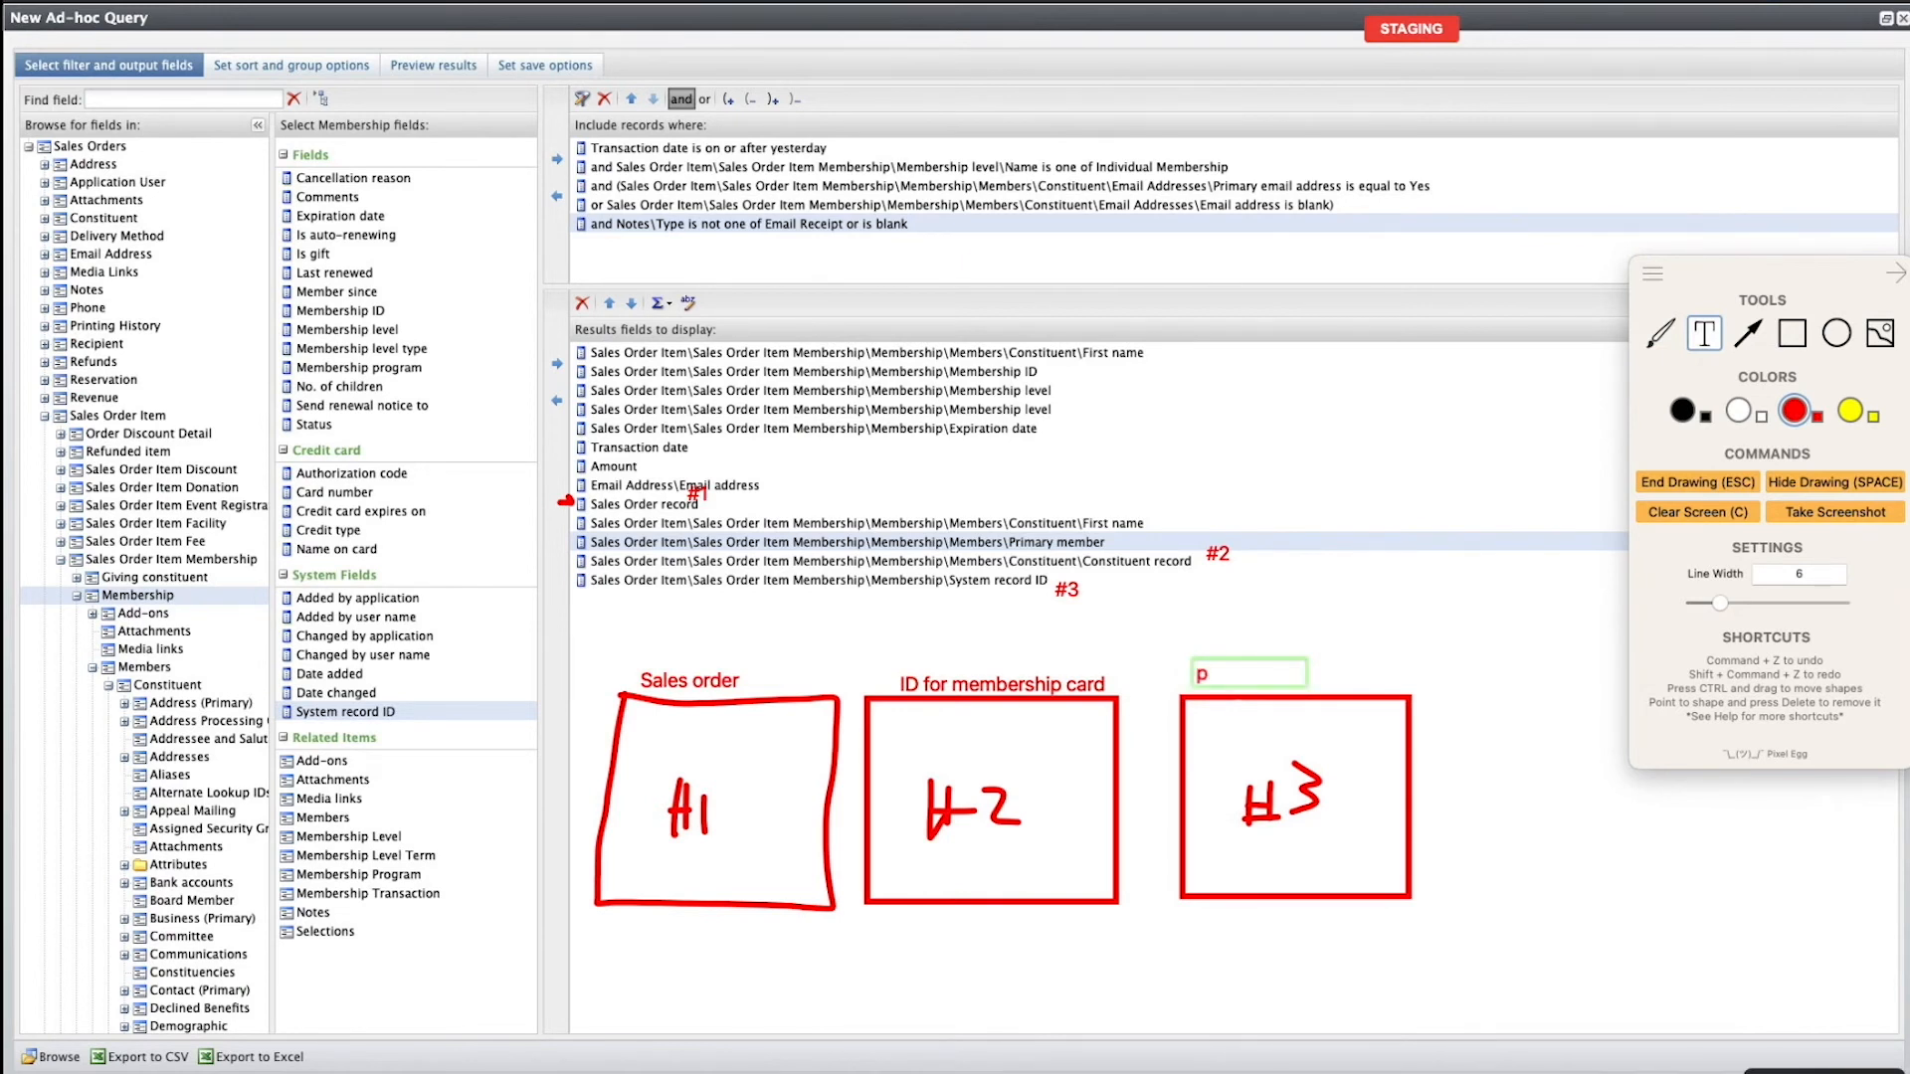
{"action": "type", "text": " ID to group"}
{"action": "key", "text": "Return"}
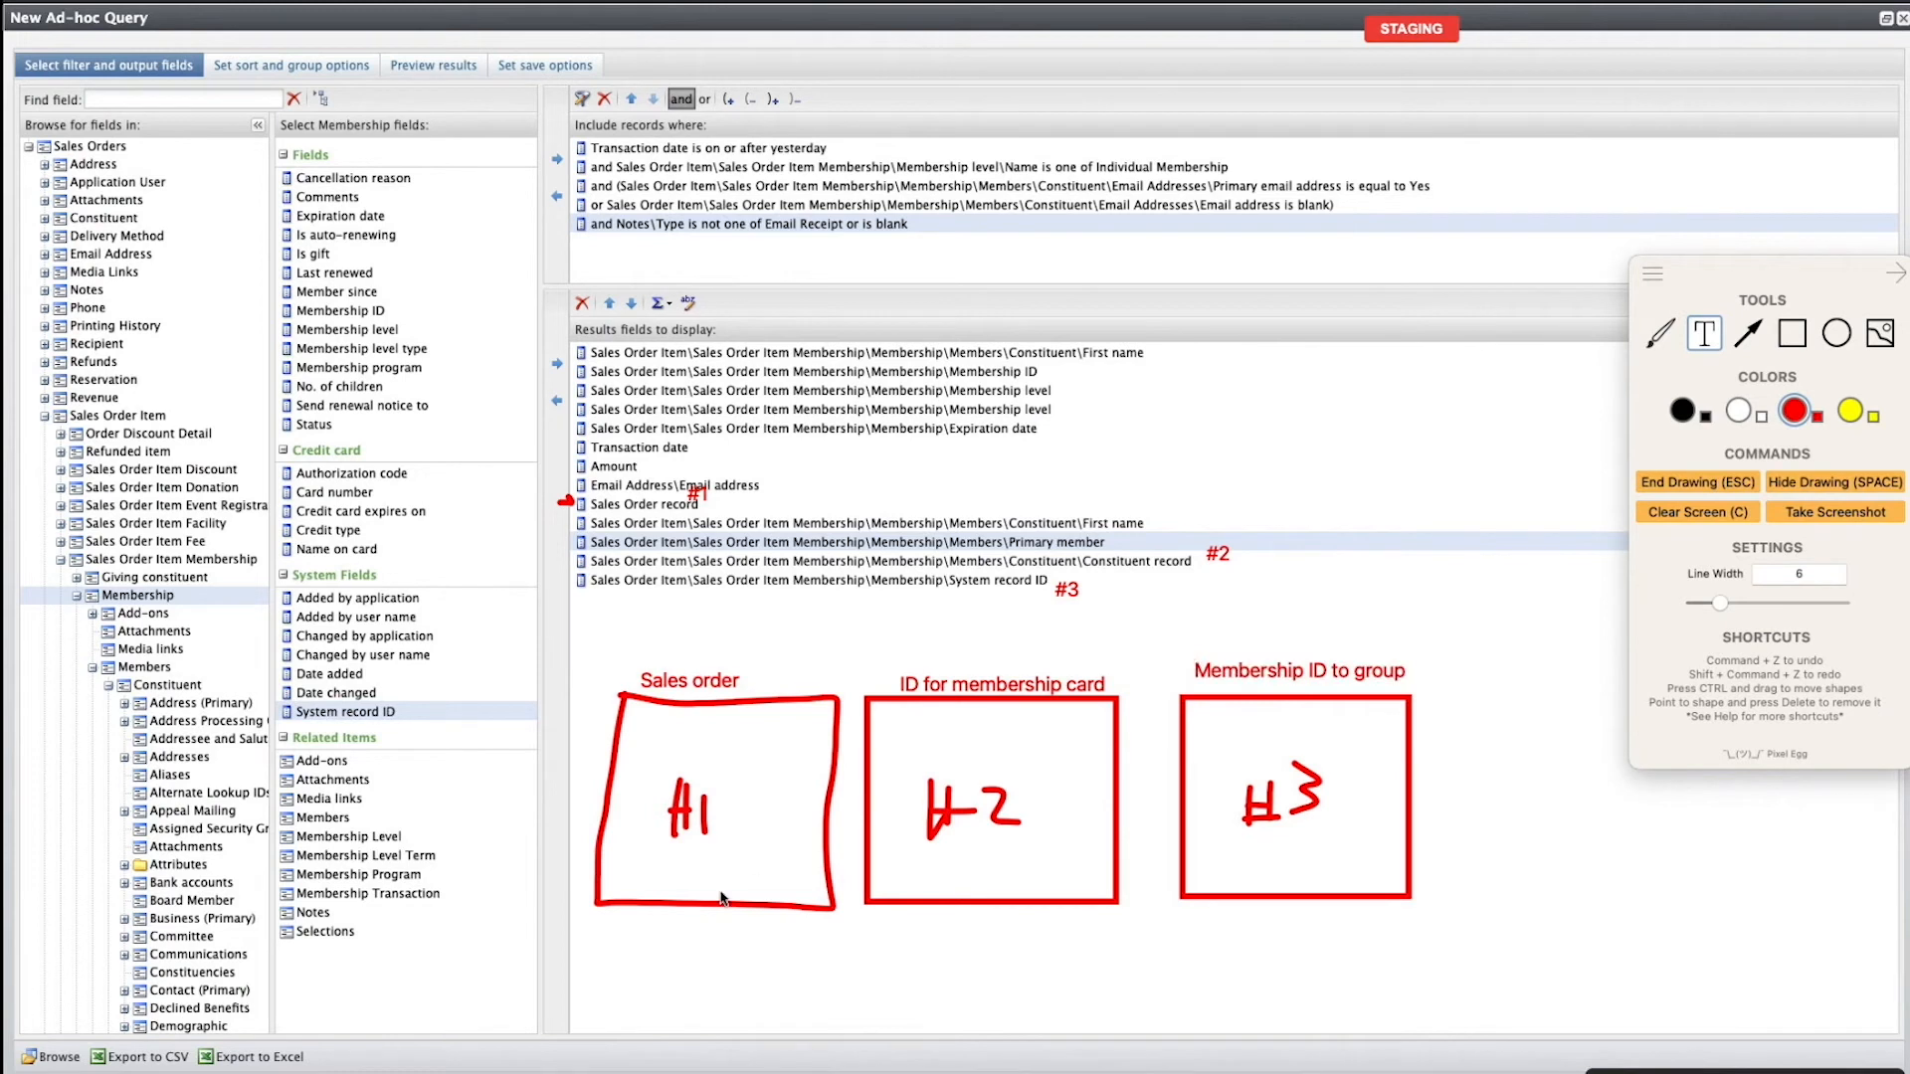
{"action": "left_click", "coordinate": [1652, 273]}
{"action": "left_click", "coordinate": [1686, 386]}
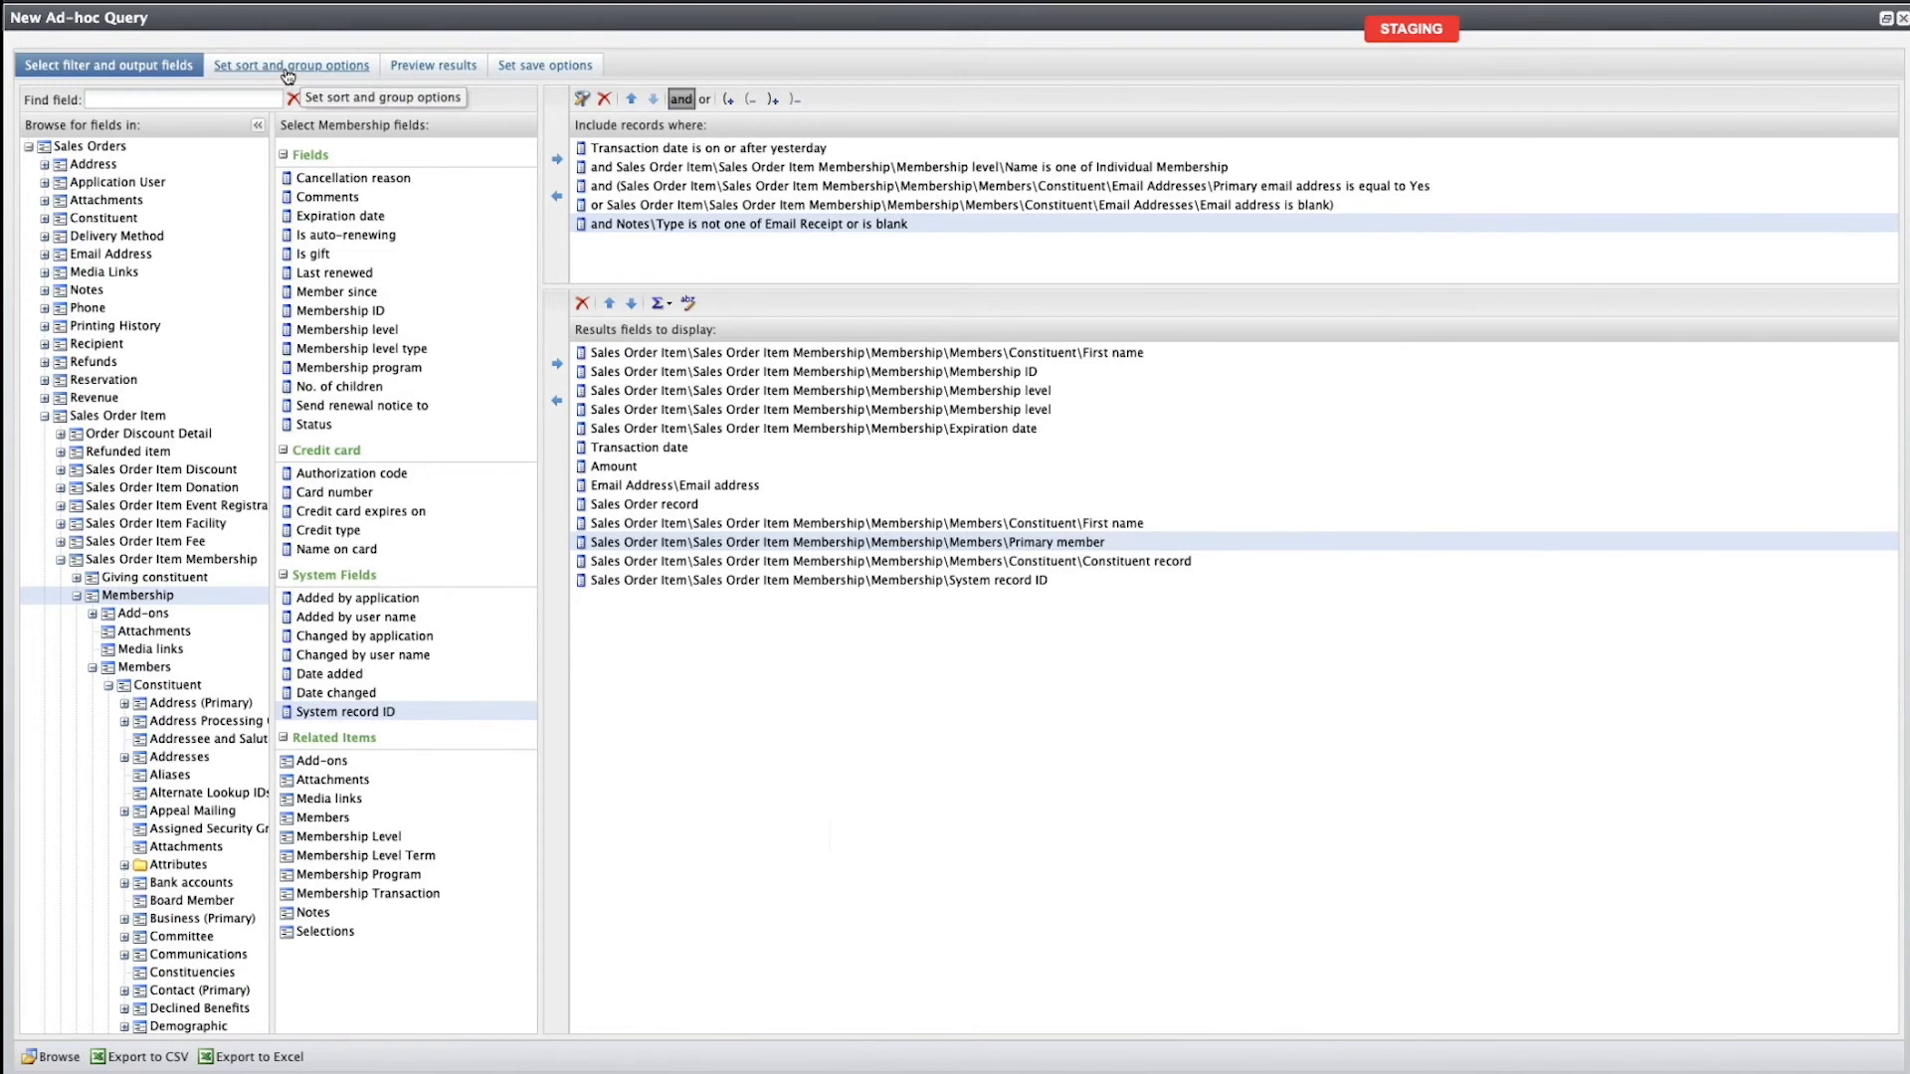
Sort the query records by Primary member in descending order and preview the results.
{"action": "left_click", "coordinate": [287, 73]}
{"action": "left_click", "coordinate": [575, 309]}
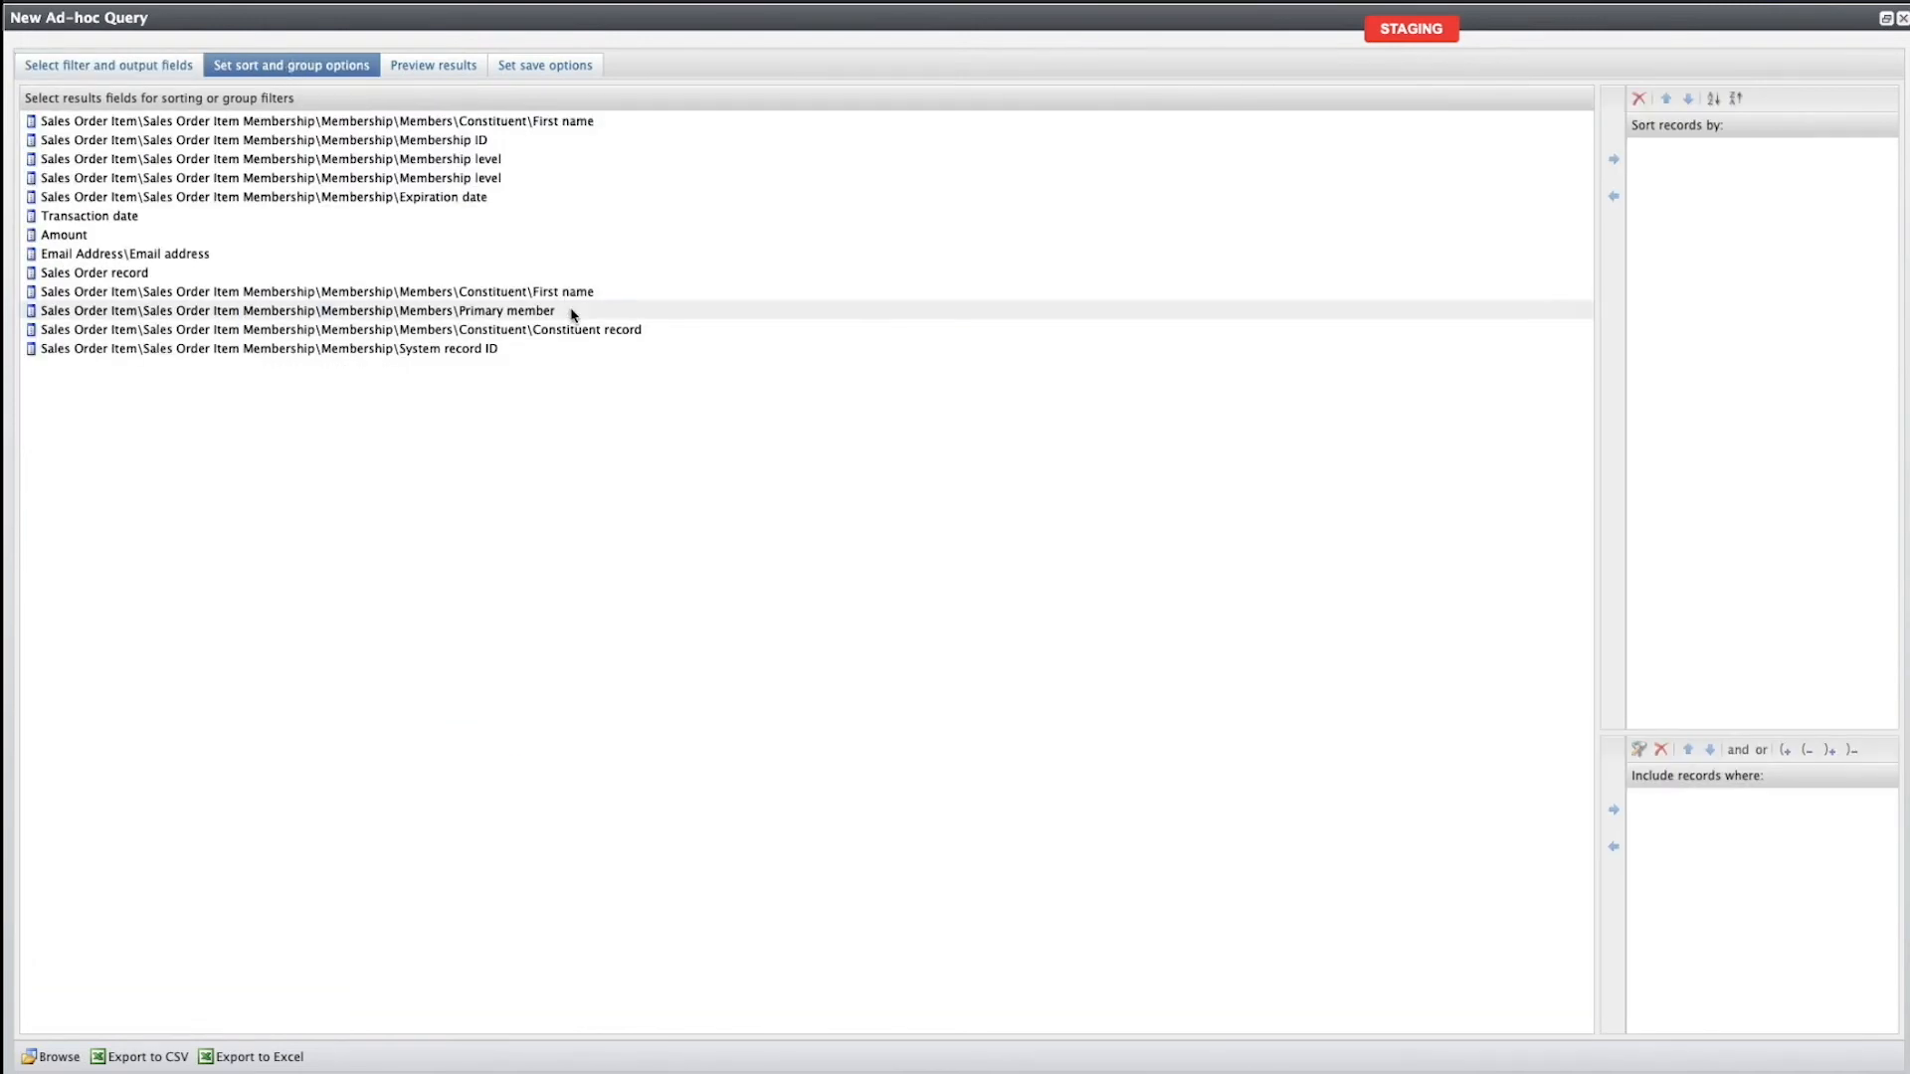
{"action": "left_click", "coordinate": [1614, 162]}
{"action": "left_click", "coordinate": [1753, 149]}
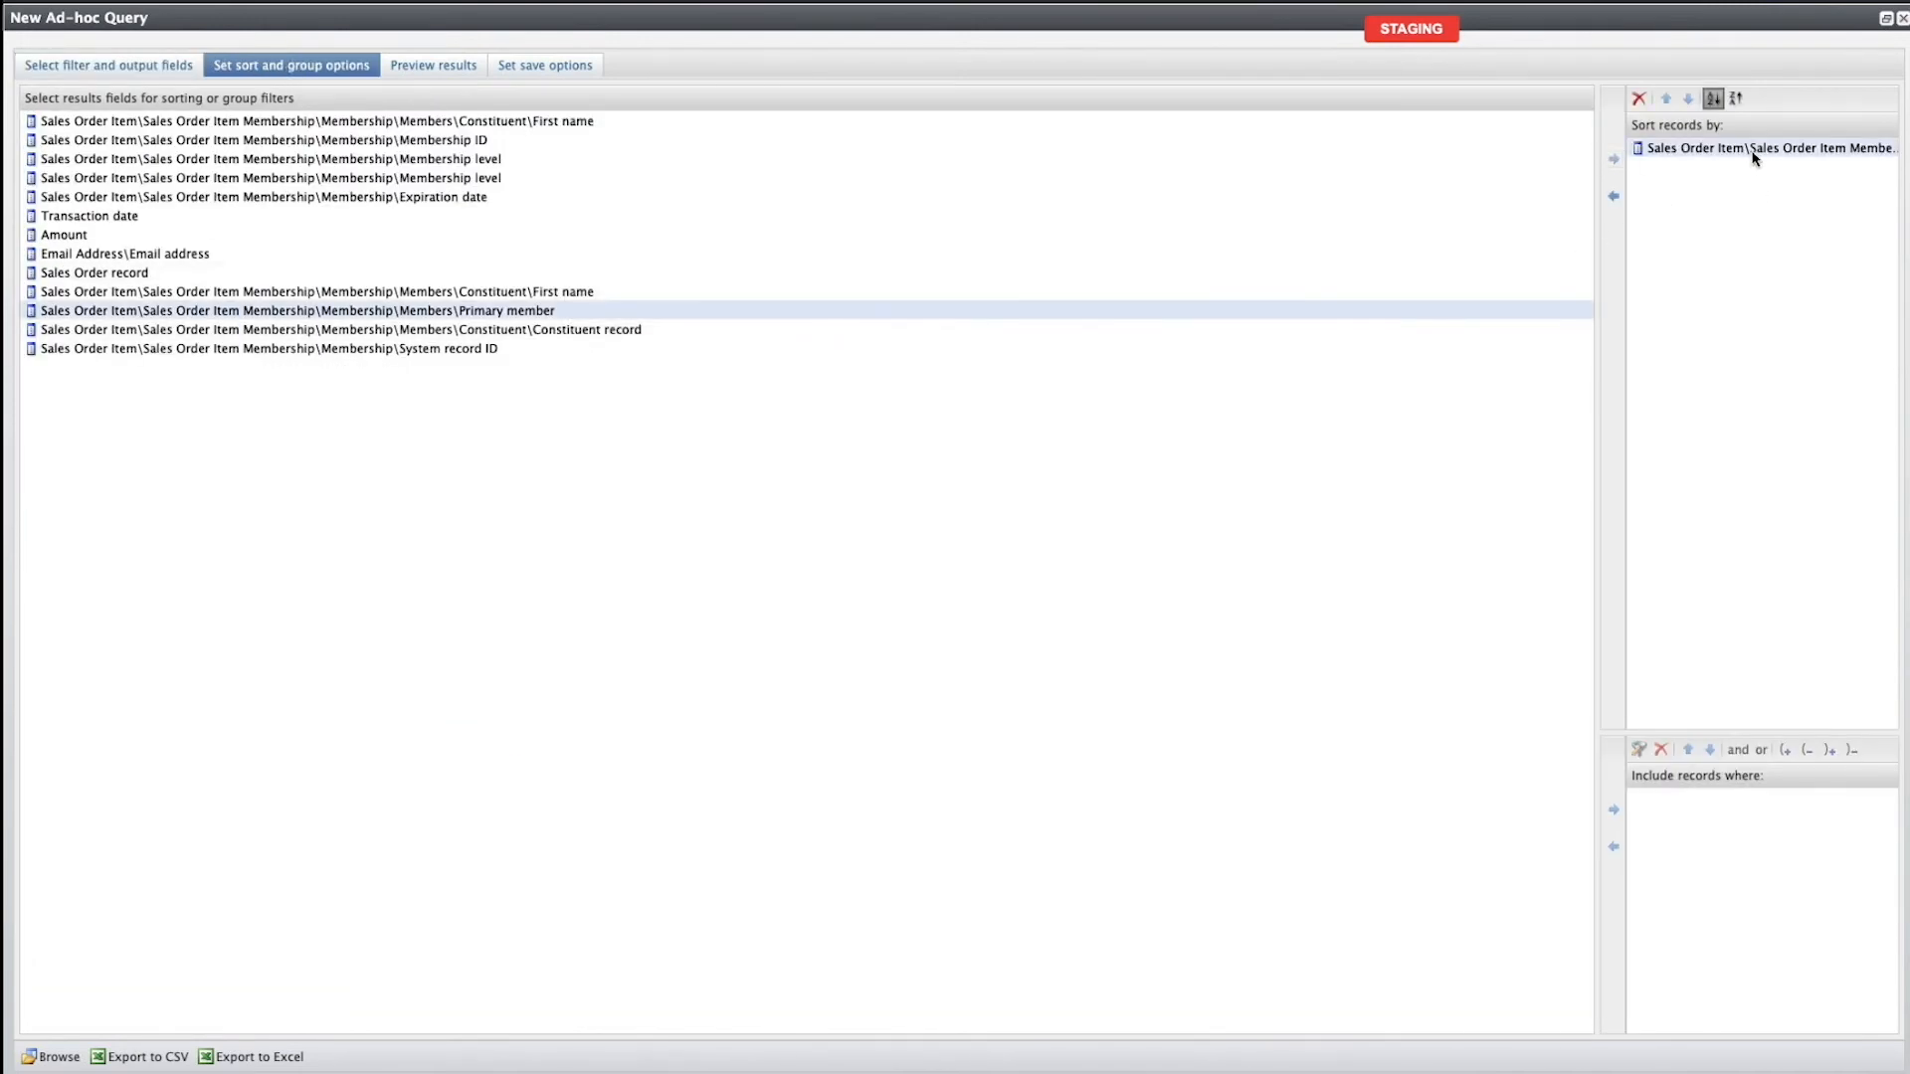
{"action": "left_click", "coordinate": [1736, 98]}
{"action": "left_click", "coordinate": [430, 64]}
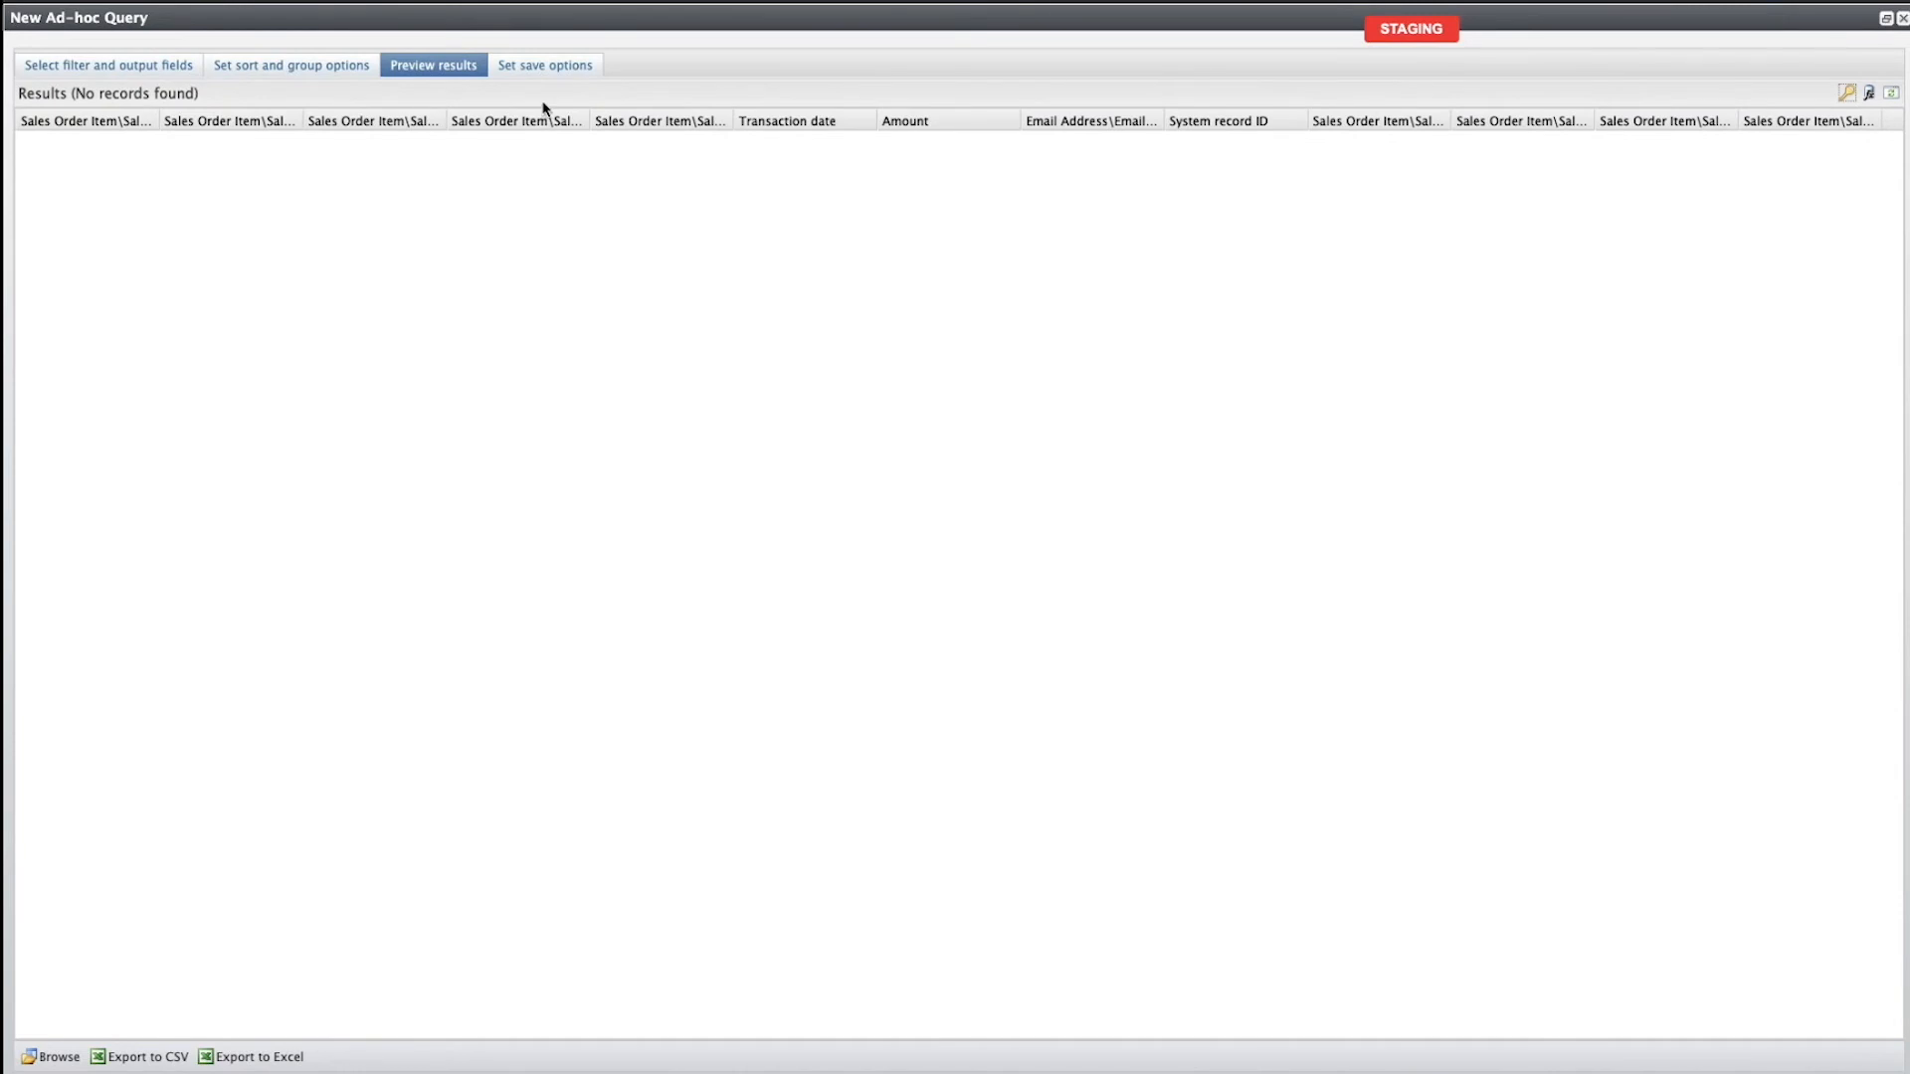
Open the query's save options, then prefix the title in the text note with "Automated Email –" and select the full title.
{"action": "left_click", "coordinate": [544, 70]}
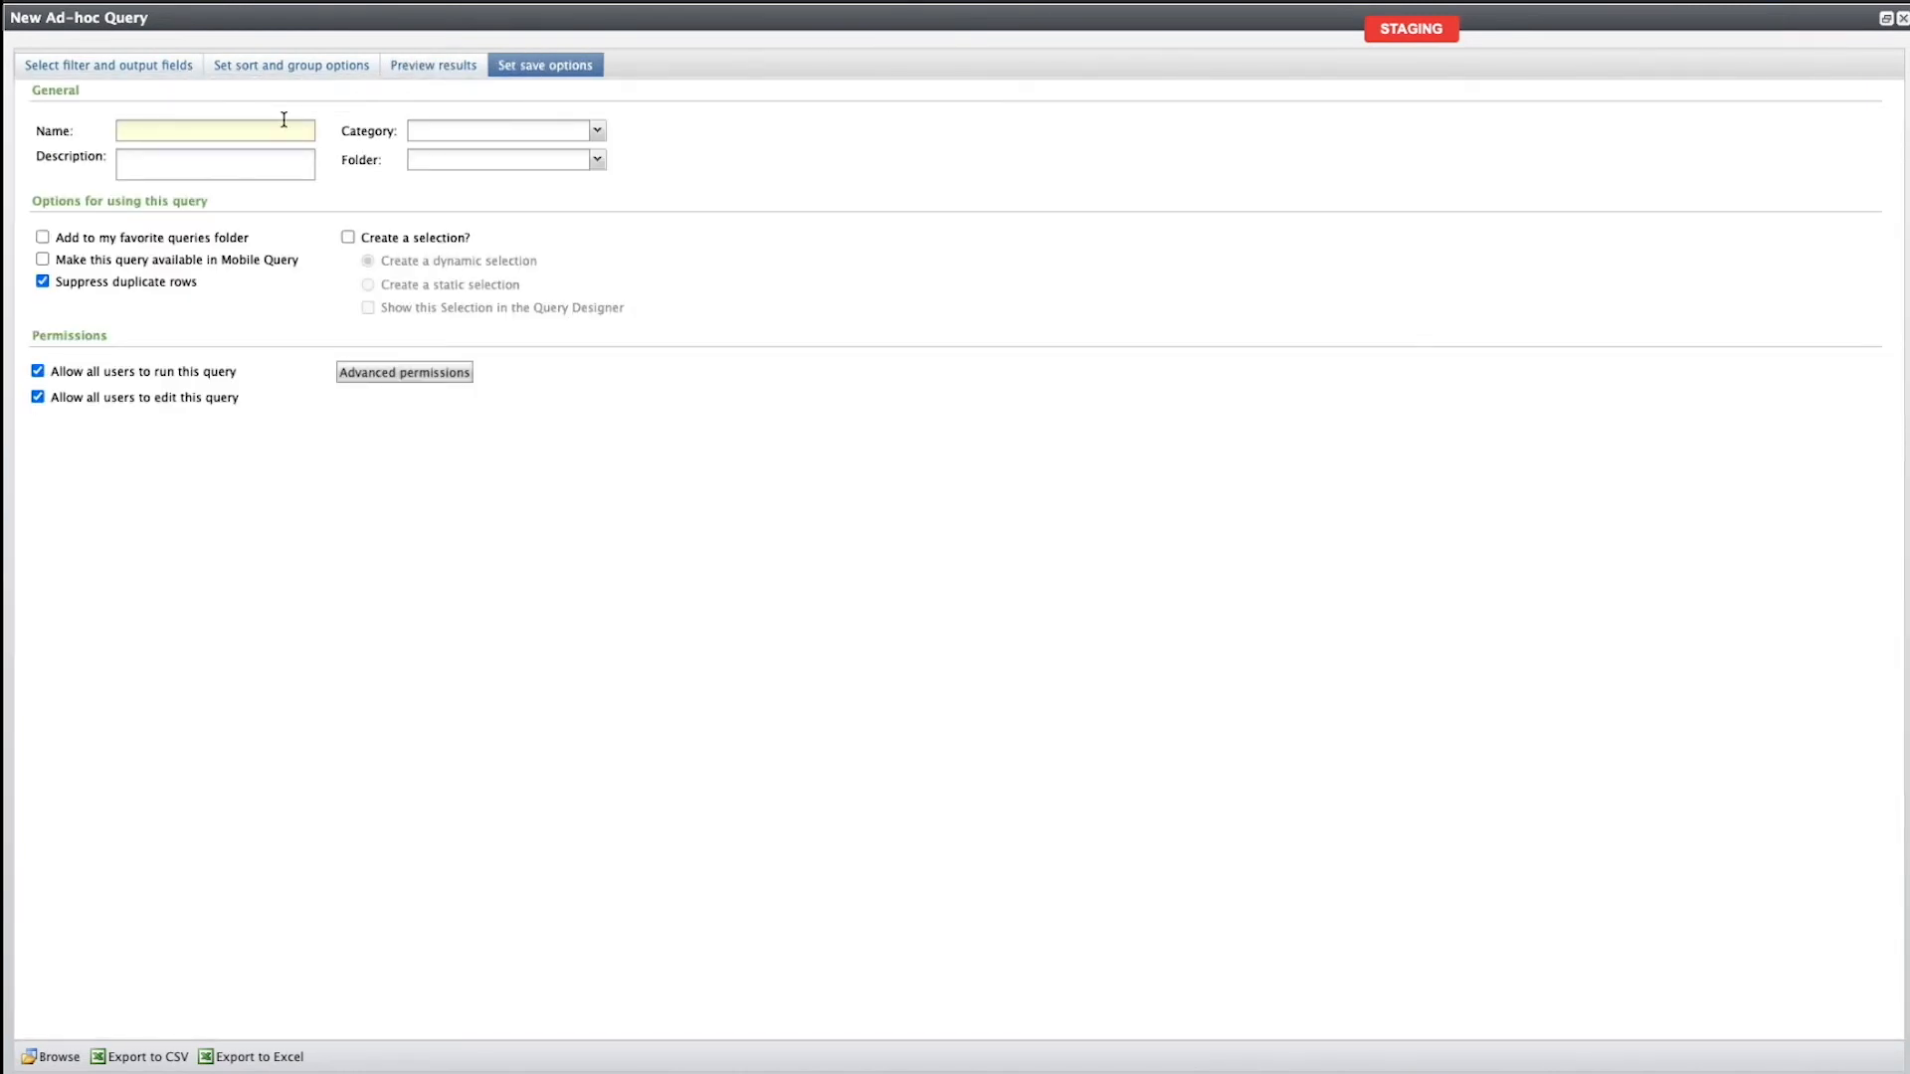
{"action": "key", "text": "super+Tab"}
{"action": "left_click", "coordinate": [689, 281]}
{"action": "triple_click", "coordinate": [261, 20]}
{"action": "left_click", "coordinate": [532, 21]}
{"action": "type", "text": "Automated "}
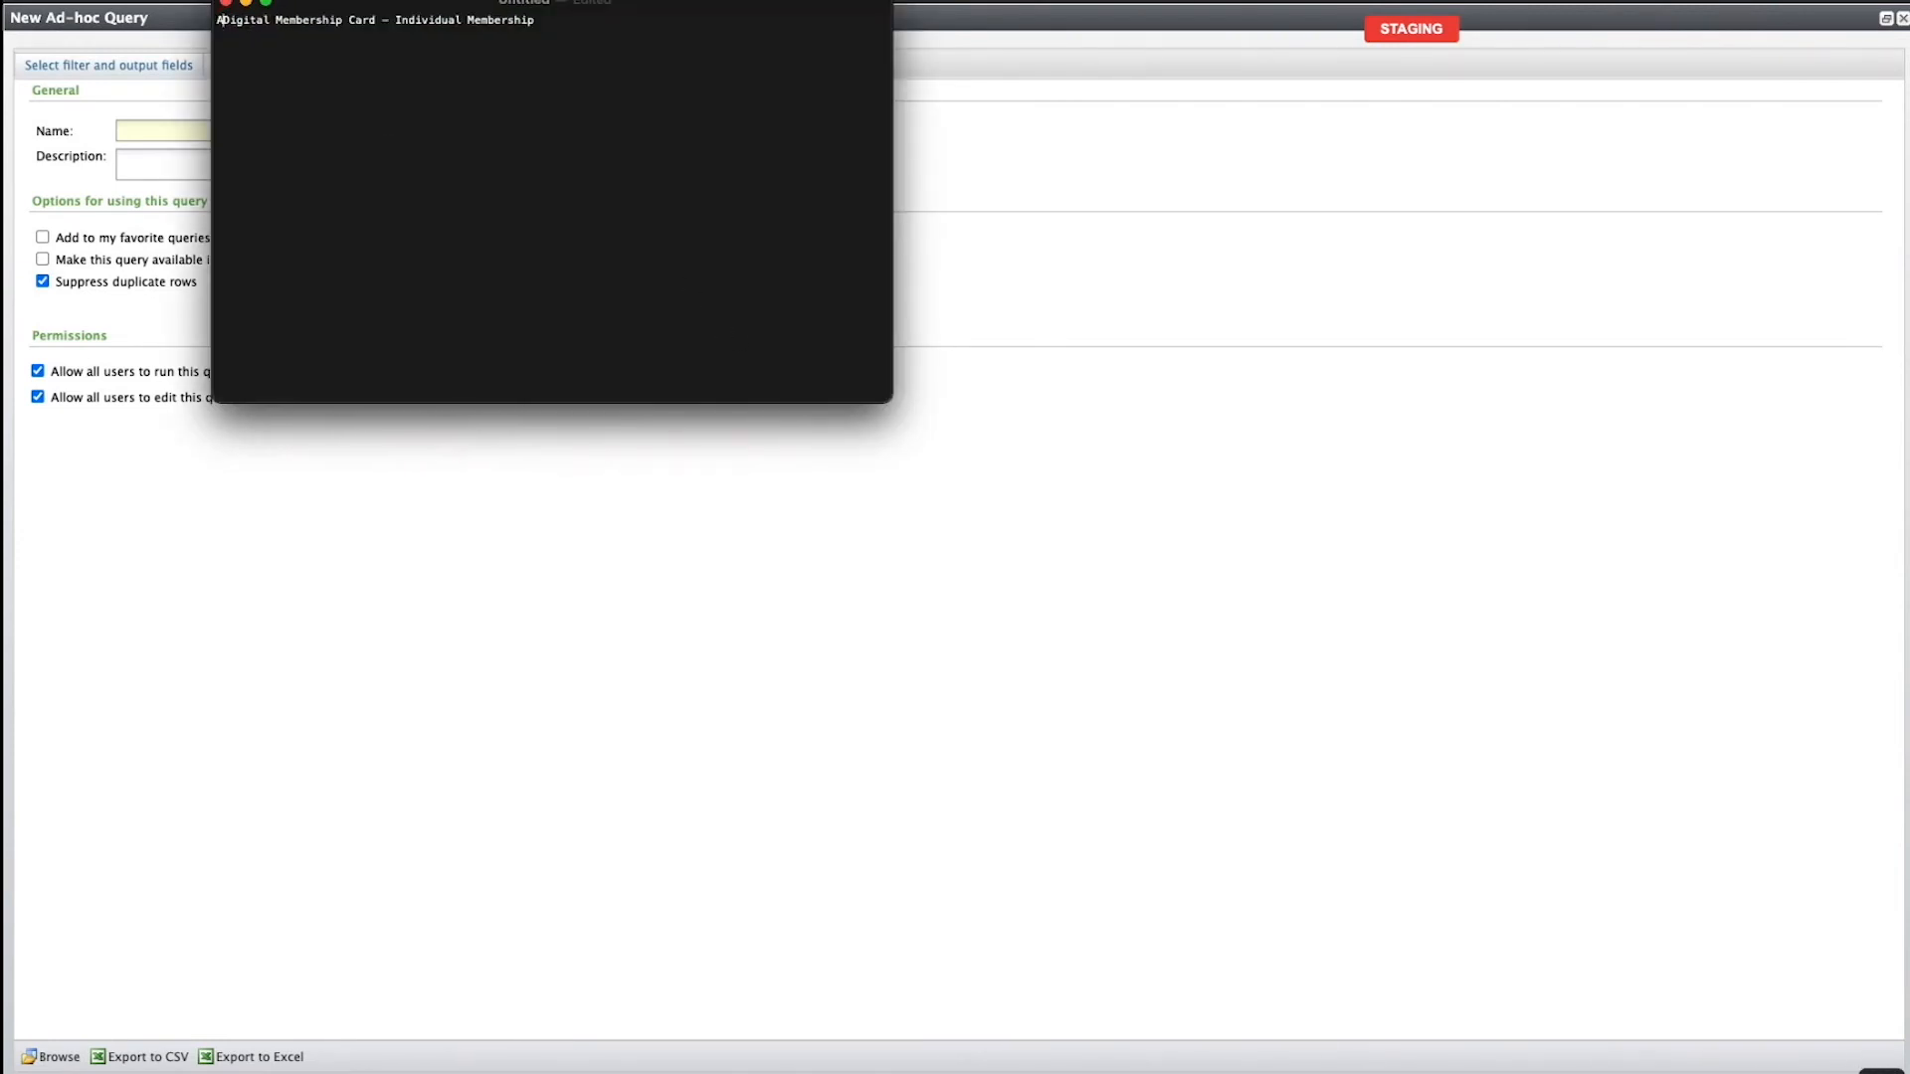
{"action": "type", "text": "Email –"}
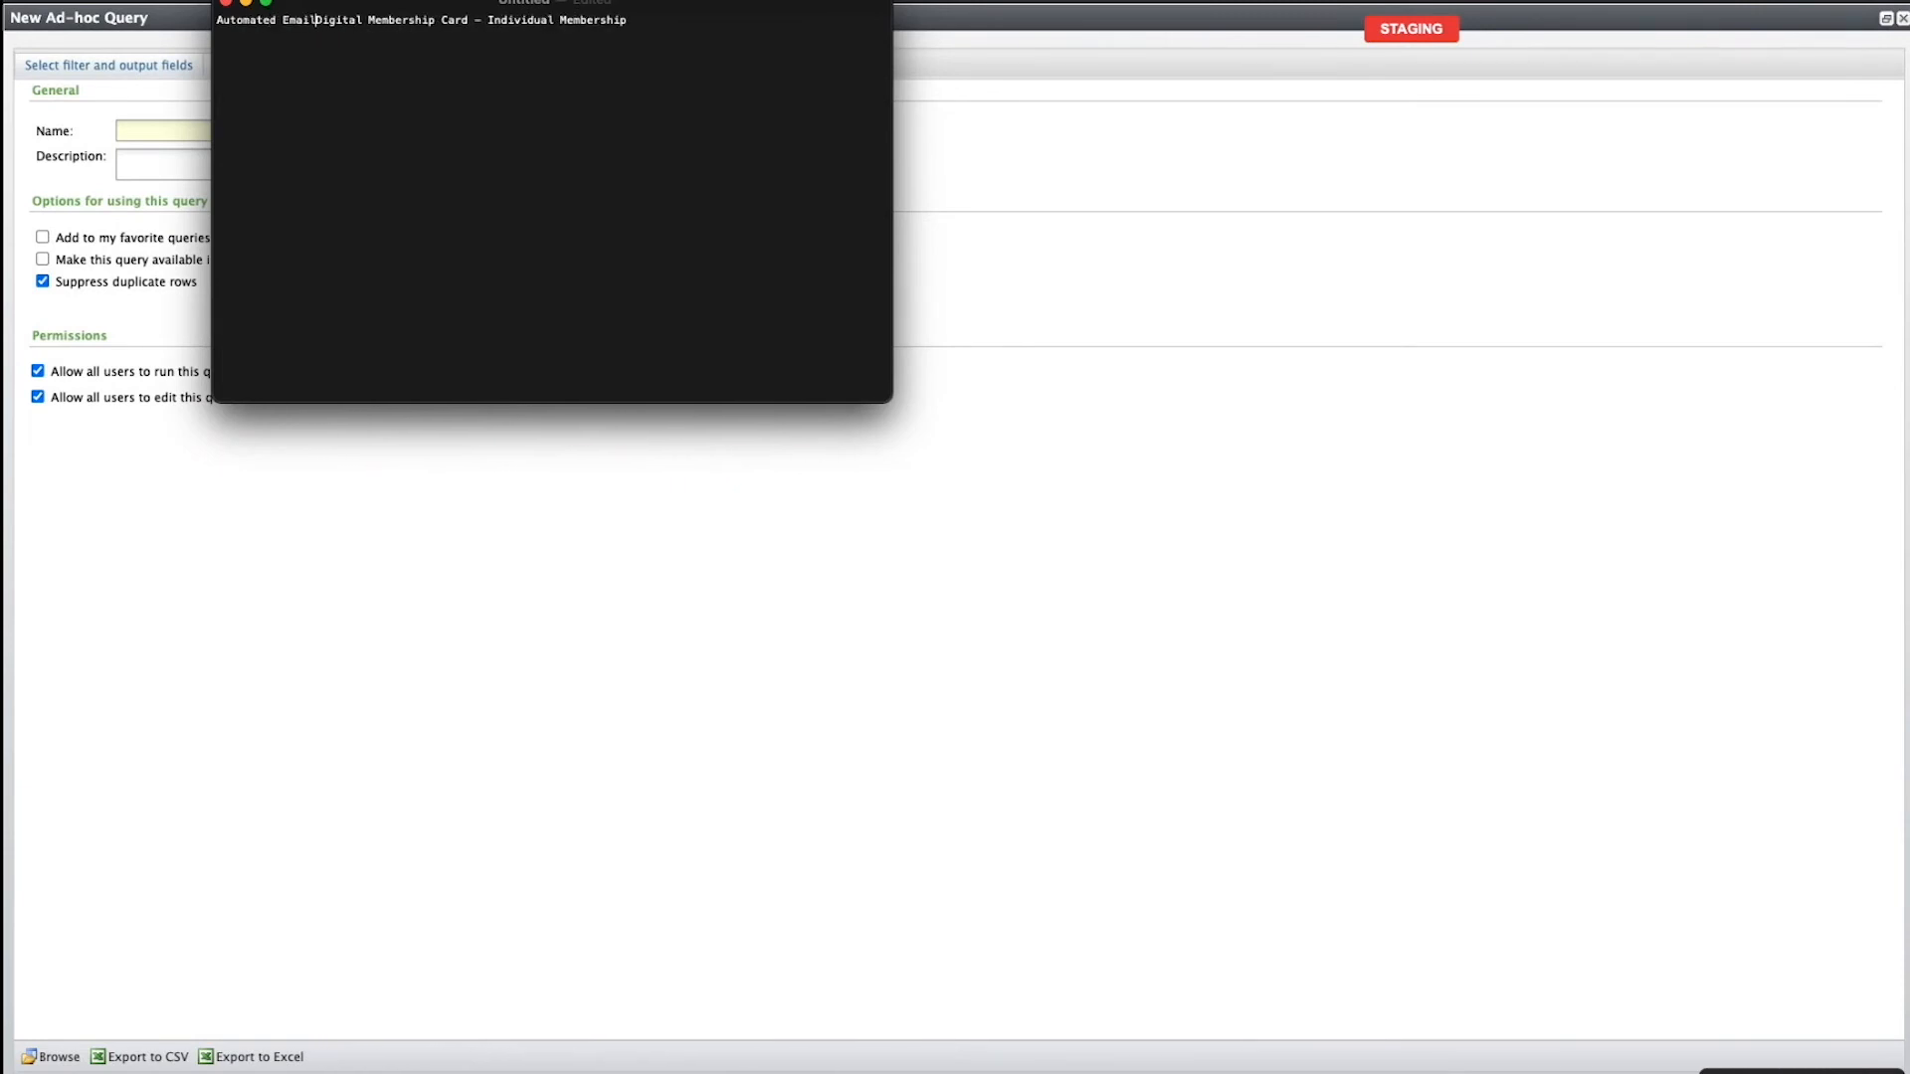
{"action": "key", "text": "super+a"}
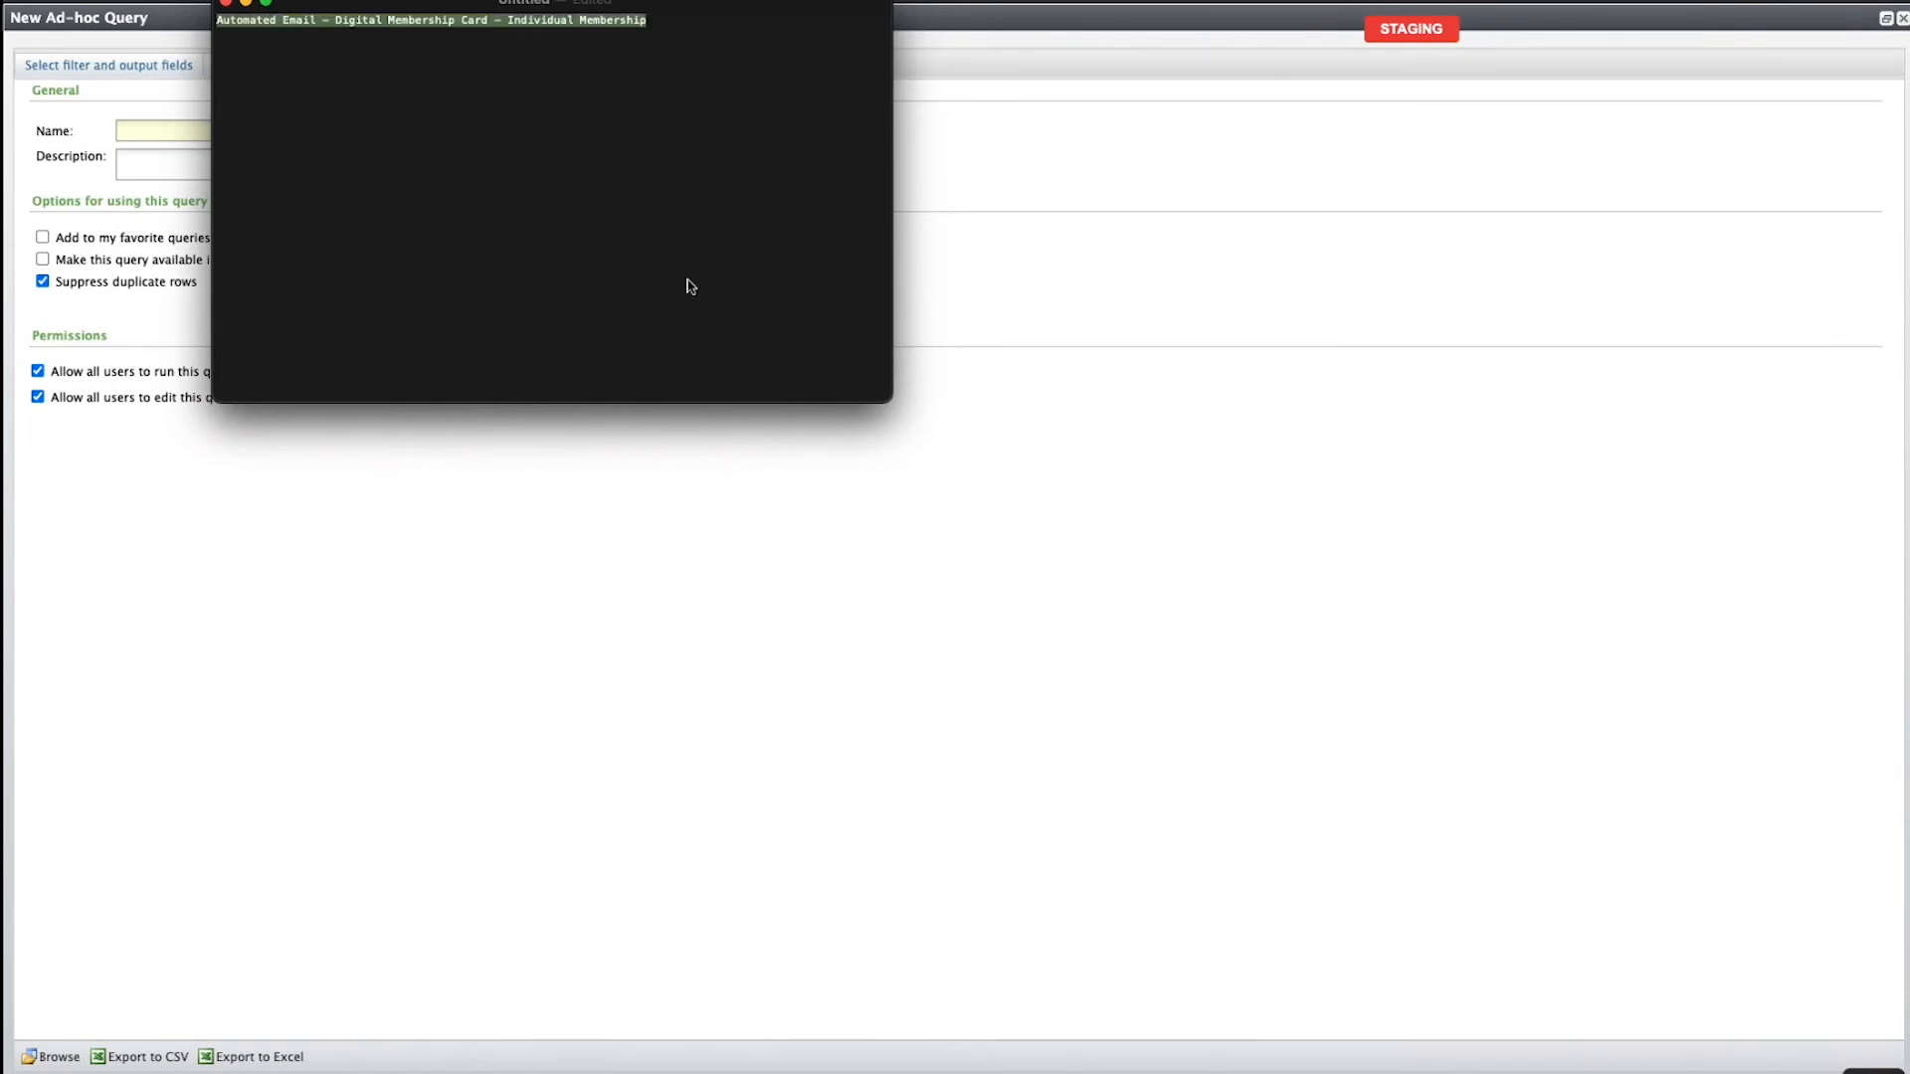
Name the query "Automated Email – Digital Membership Card – Individual Membership".
{"action": "key", "text": "super+Tab"}
{"action": "left_click", "coordinate": [274, 132]}
{"action": "key", "text": "super+v"}
Enter the description "Please do not remove this query it's used to send realtime emails for SGS to welcome new members using digital membership cards.".
{"action": "key", "text": "Tab"}
{"action": "type", "text": "Please do not remove"}
{"action": "type", "text": " this automa"}
{"action": "key", "text": "BackSpace"}
{"action": "key", "text": "BackSpace"}
{"action": "key", "text": "BackSpace"}
{"action": "key", "text": "BackSpace"}
{"action": "key", "text": "BackSpace"}
{"action": "key", "text": "BackSpace"}
{"action": "type", "text": "query it's used to se"}
{"action": "type", "text": "dn"}
{"action": "key", "text": "BackSpace"}
{"action": "key", "text": "BackSpace"}
{"action": "type", "text": "nd realtime emails for"}
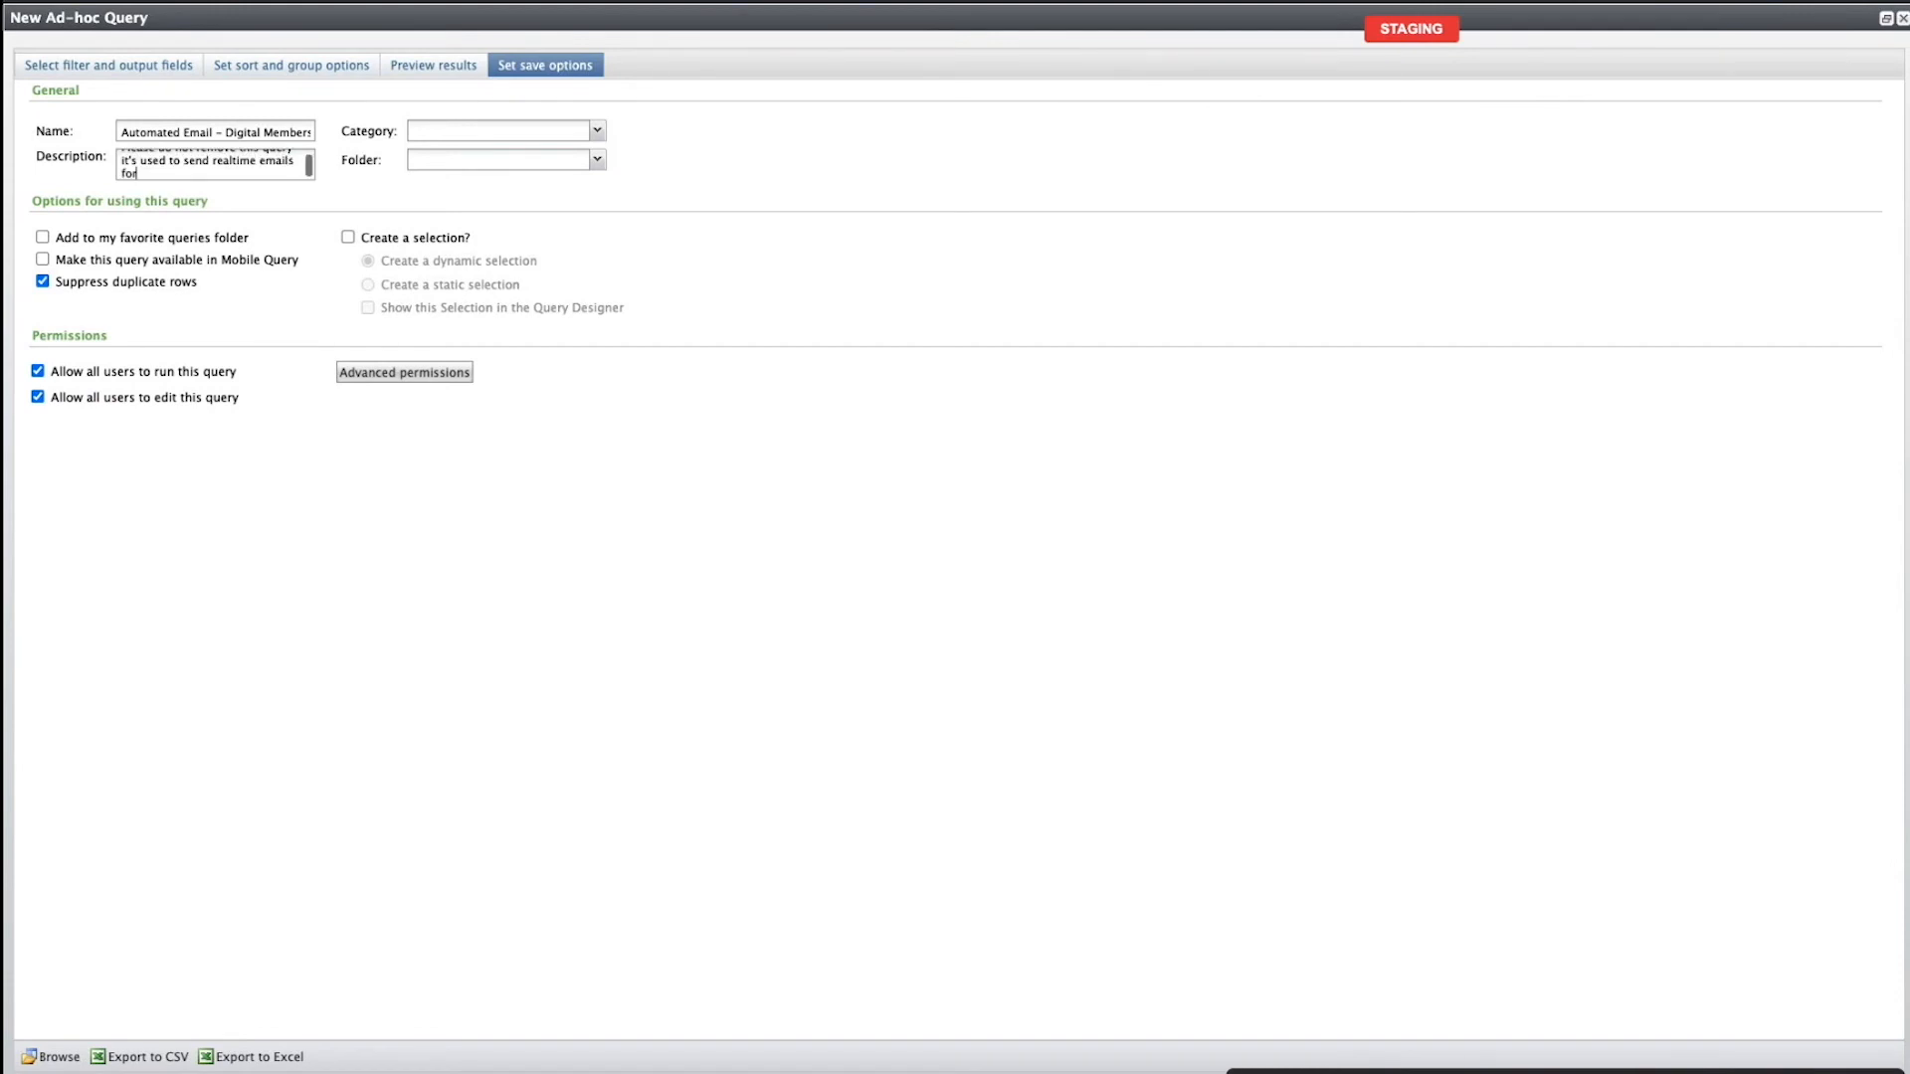
{"action": "type", "text": " SGS to welcome new members using"}
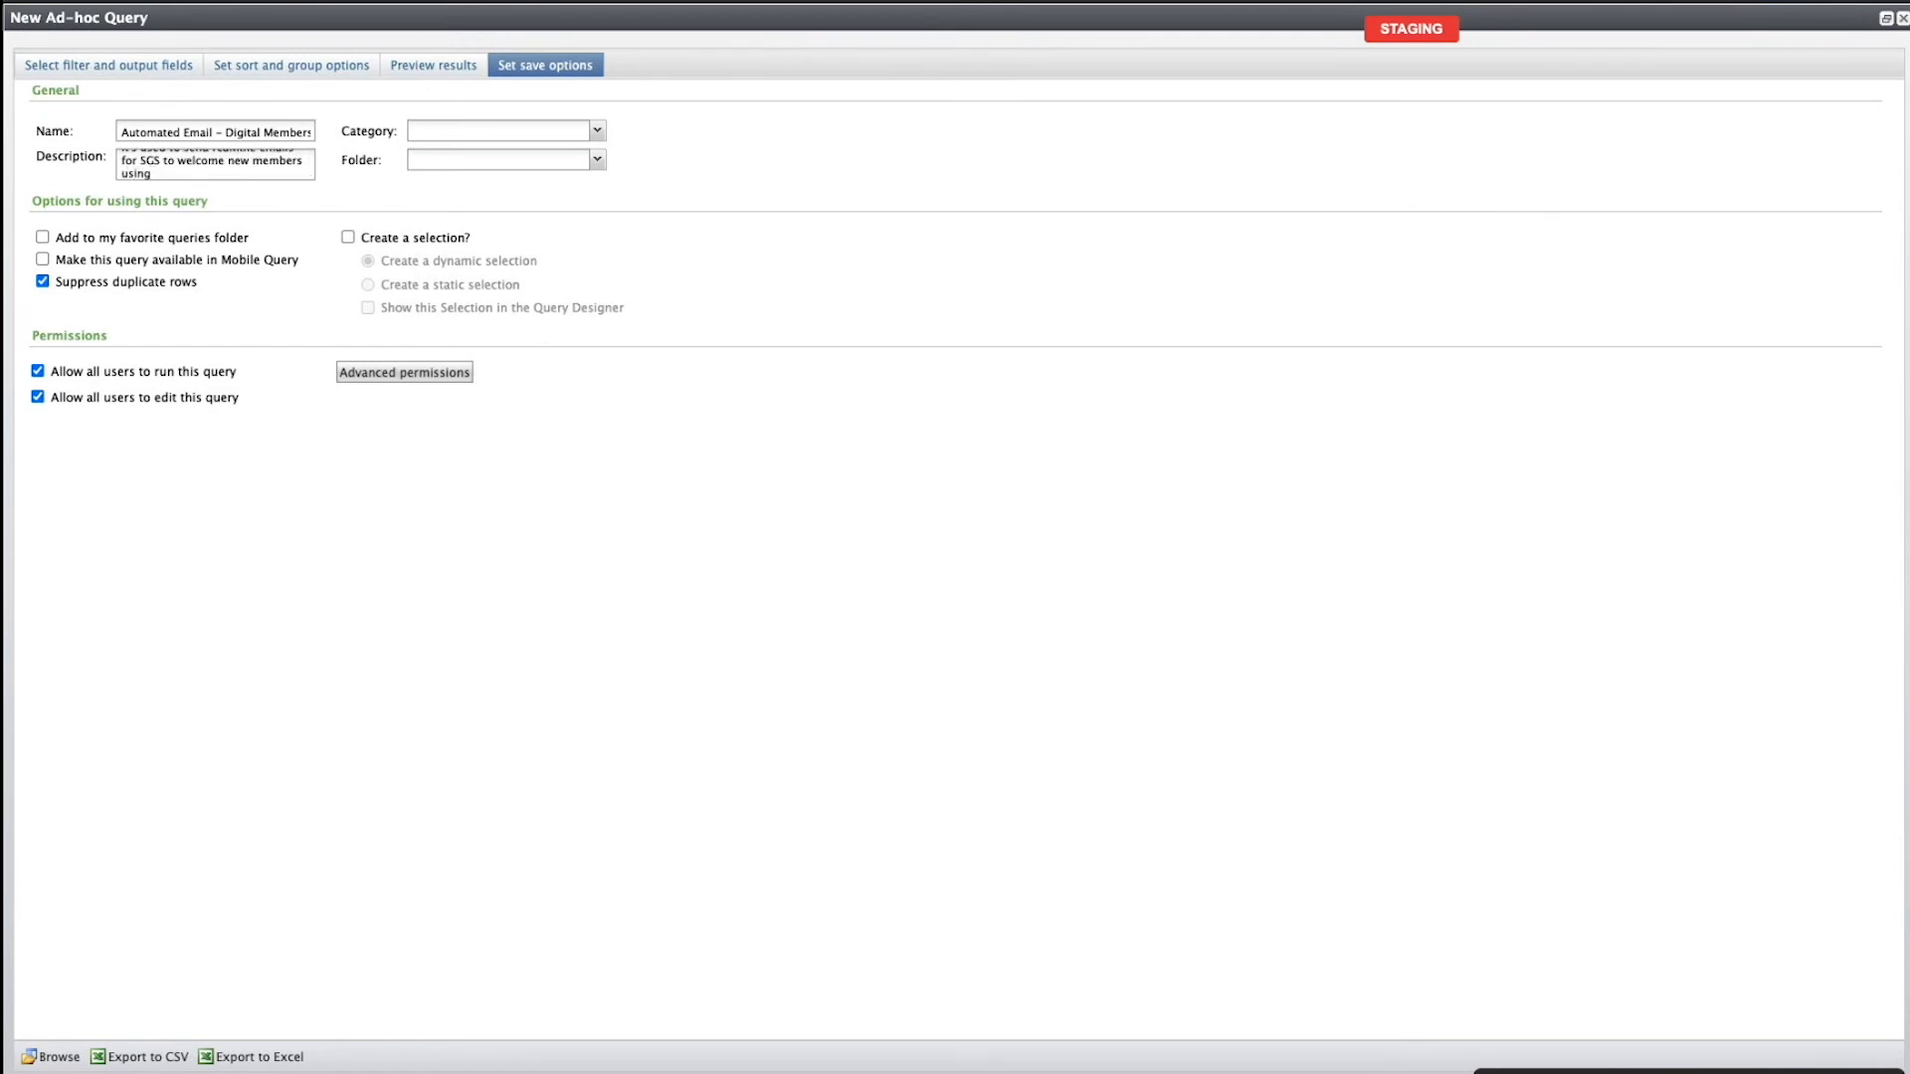
{"action": "type", "text": " digital membership cards"}
Copy the query description into the text note beneath the title, and save the query.
{"action": "key", "text": "super+a"}
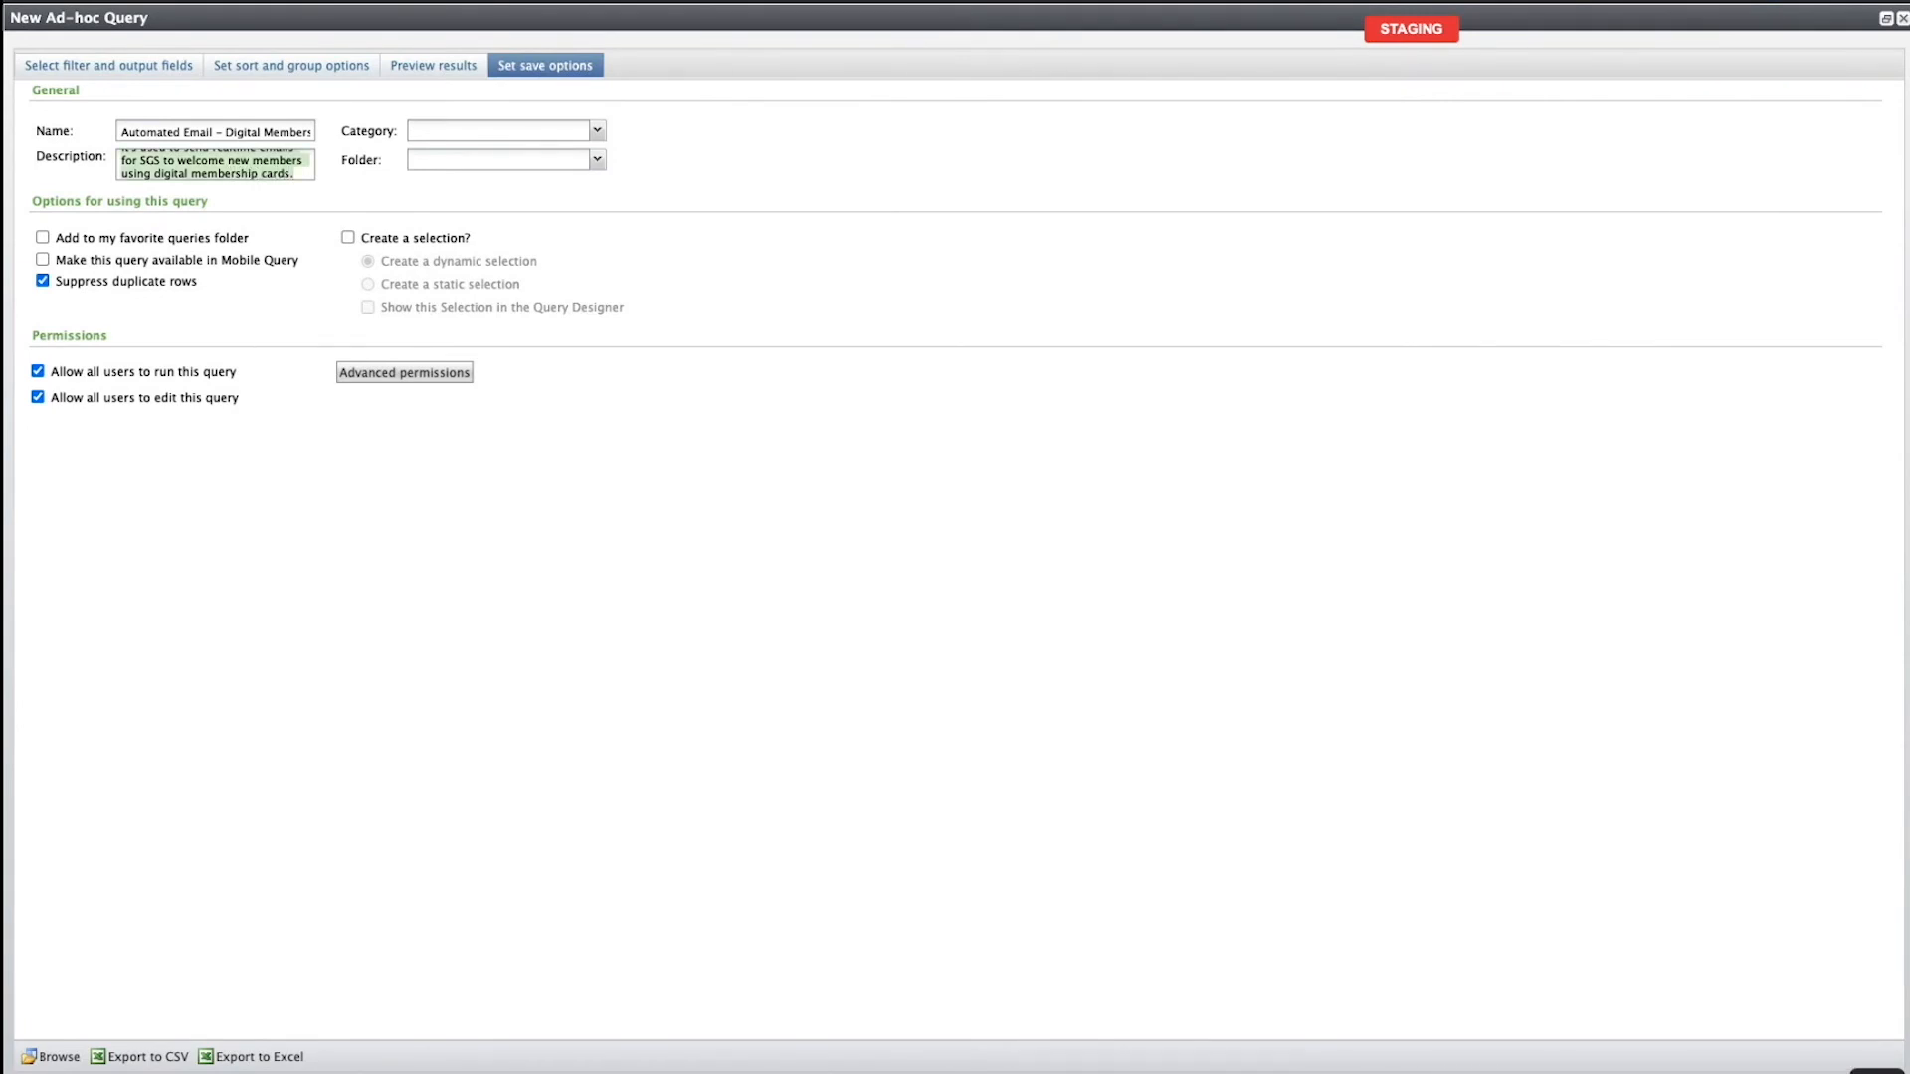
{"action": "key", "text": "super+Tab"}
{"action": "key", "text": "Right"}
{"action": "type", "text": "Please do not remove this query it's used to send realtime emails for SGS to welcome new members using digital membership cards."}
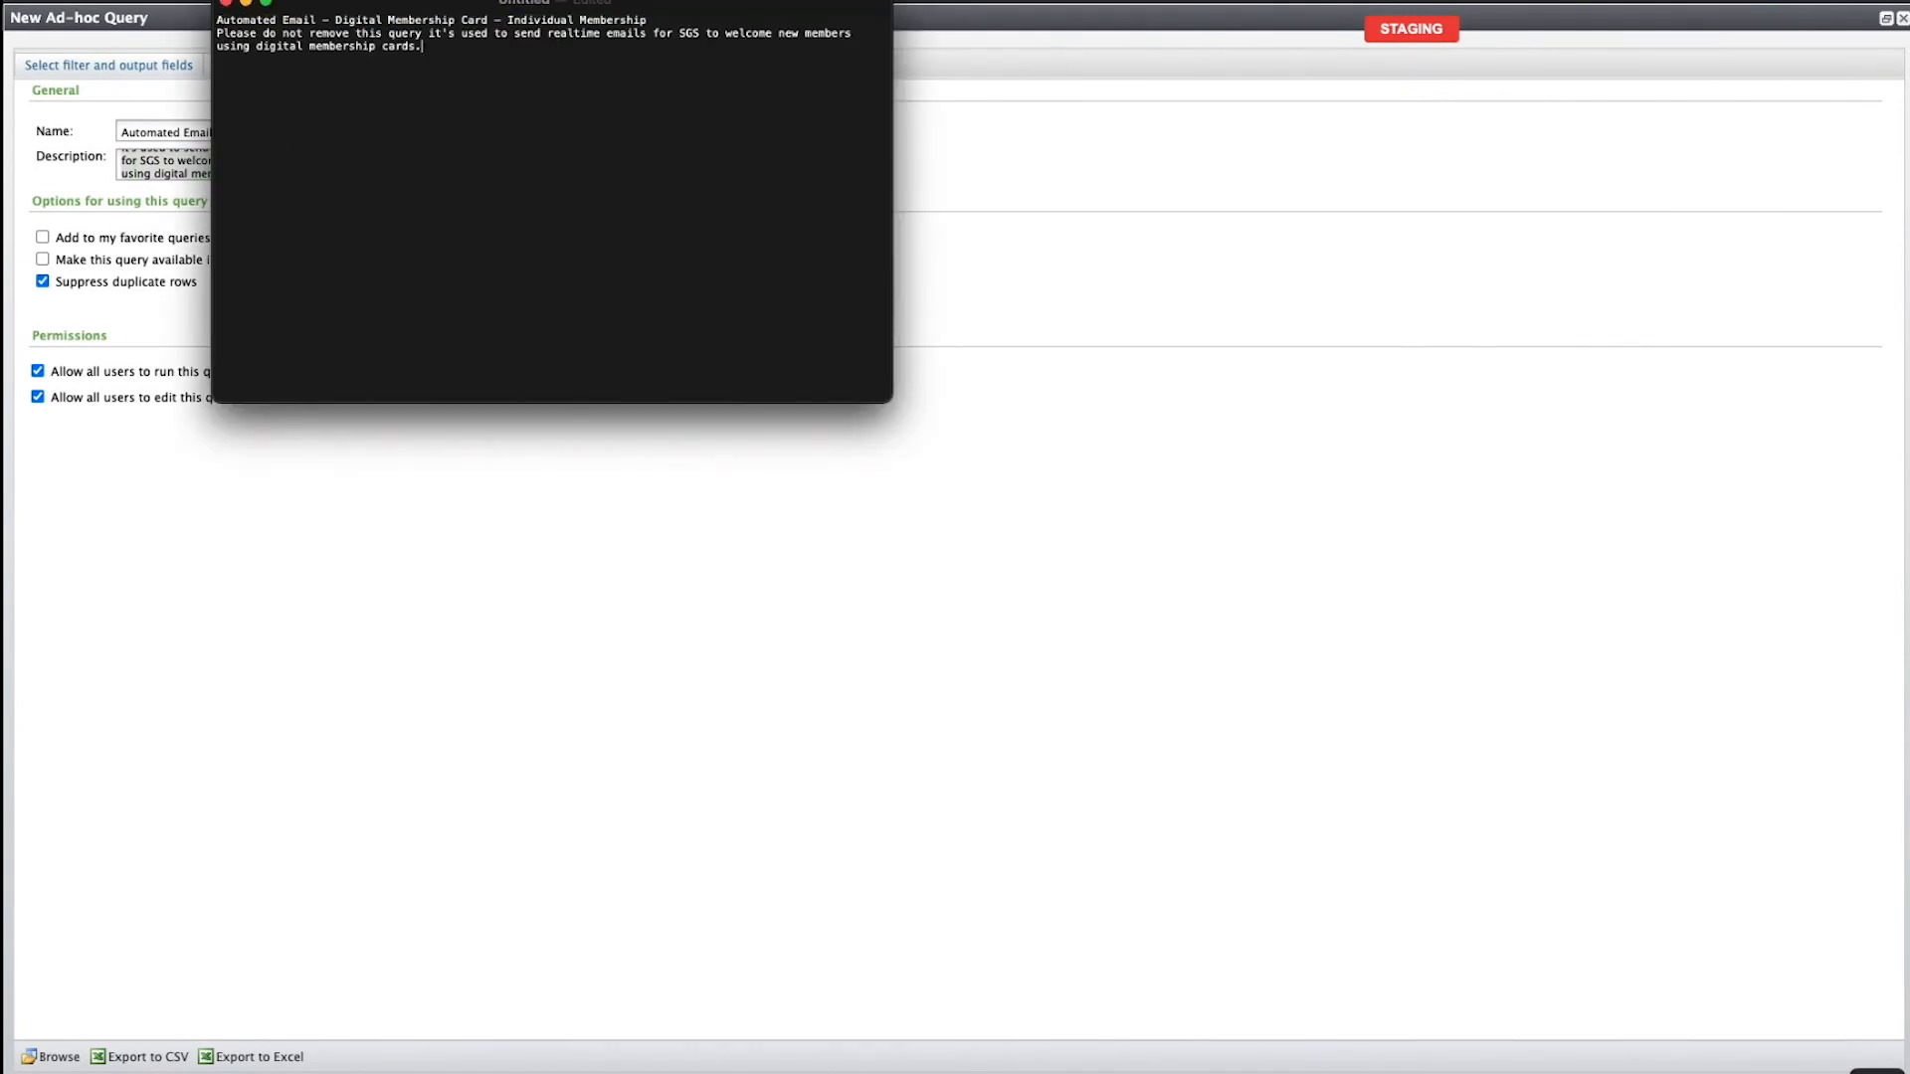
{"action": "key", "text": "super+Tab"}
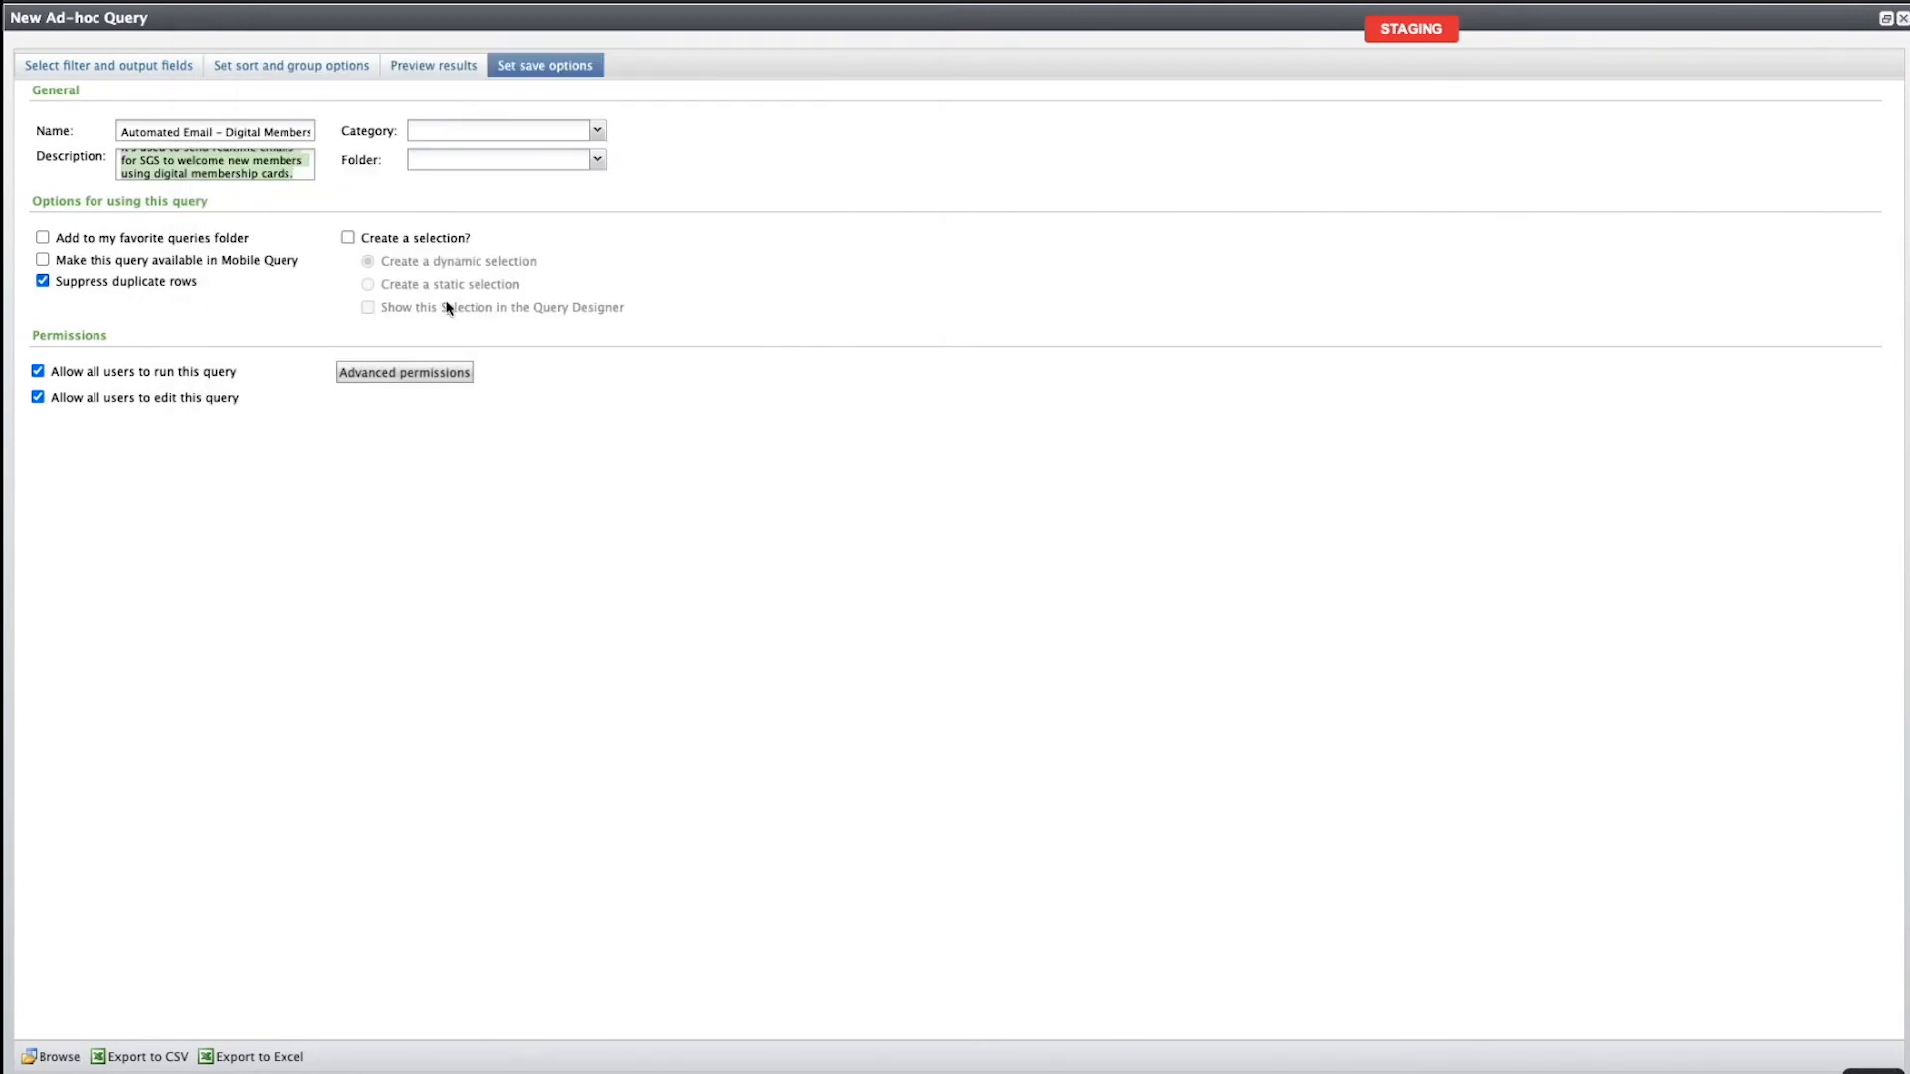
{"action": "left_click", "coordinate": [1759, 1073]}
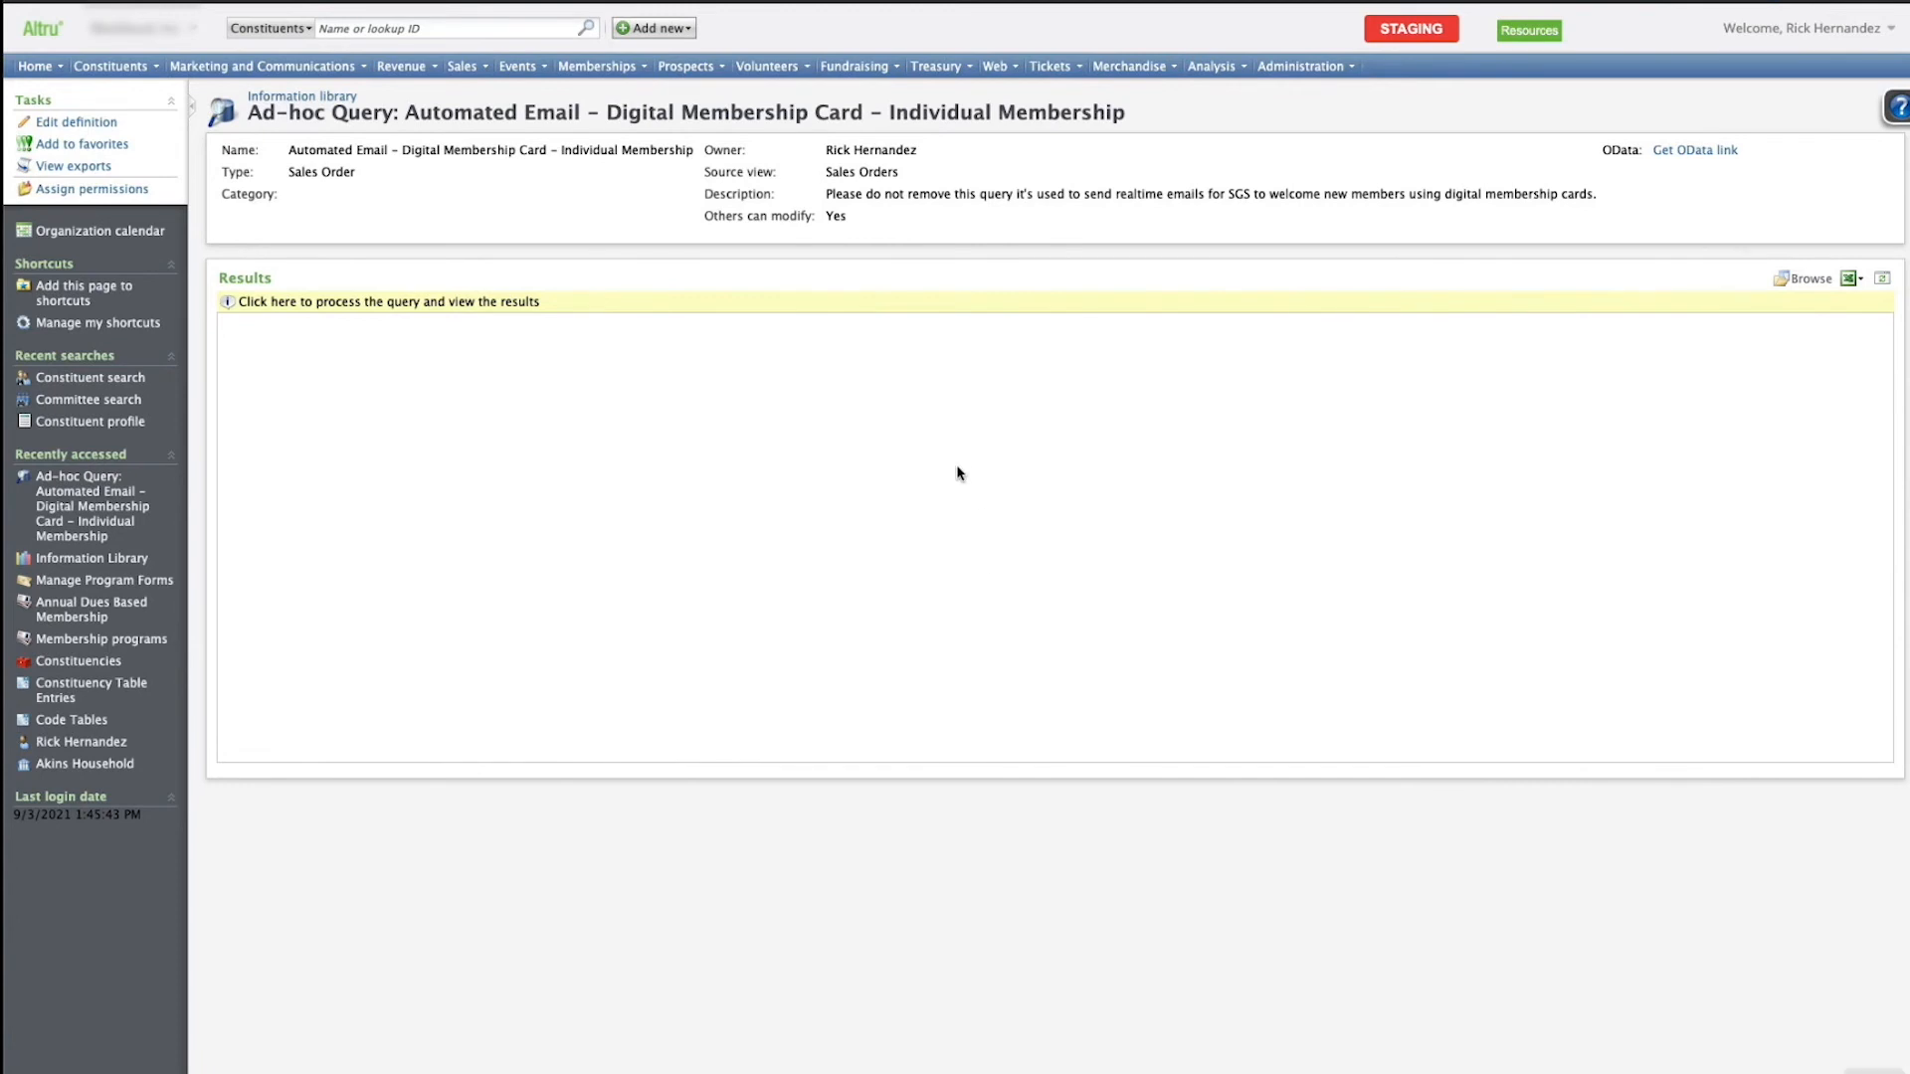
In the text note, add the line "Digital Membership Card – Individual Membership" above the Automated Email title.
{"action": "key", "text": "super+Tab"}
{"action": "left_click_drag", "start_coordinate": [331, 20], "coordinate": [712, 17]}
{"action": "key", "text": "super+c"}
{"action": "left_click", "coordinate": [462, 20]}
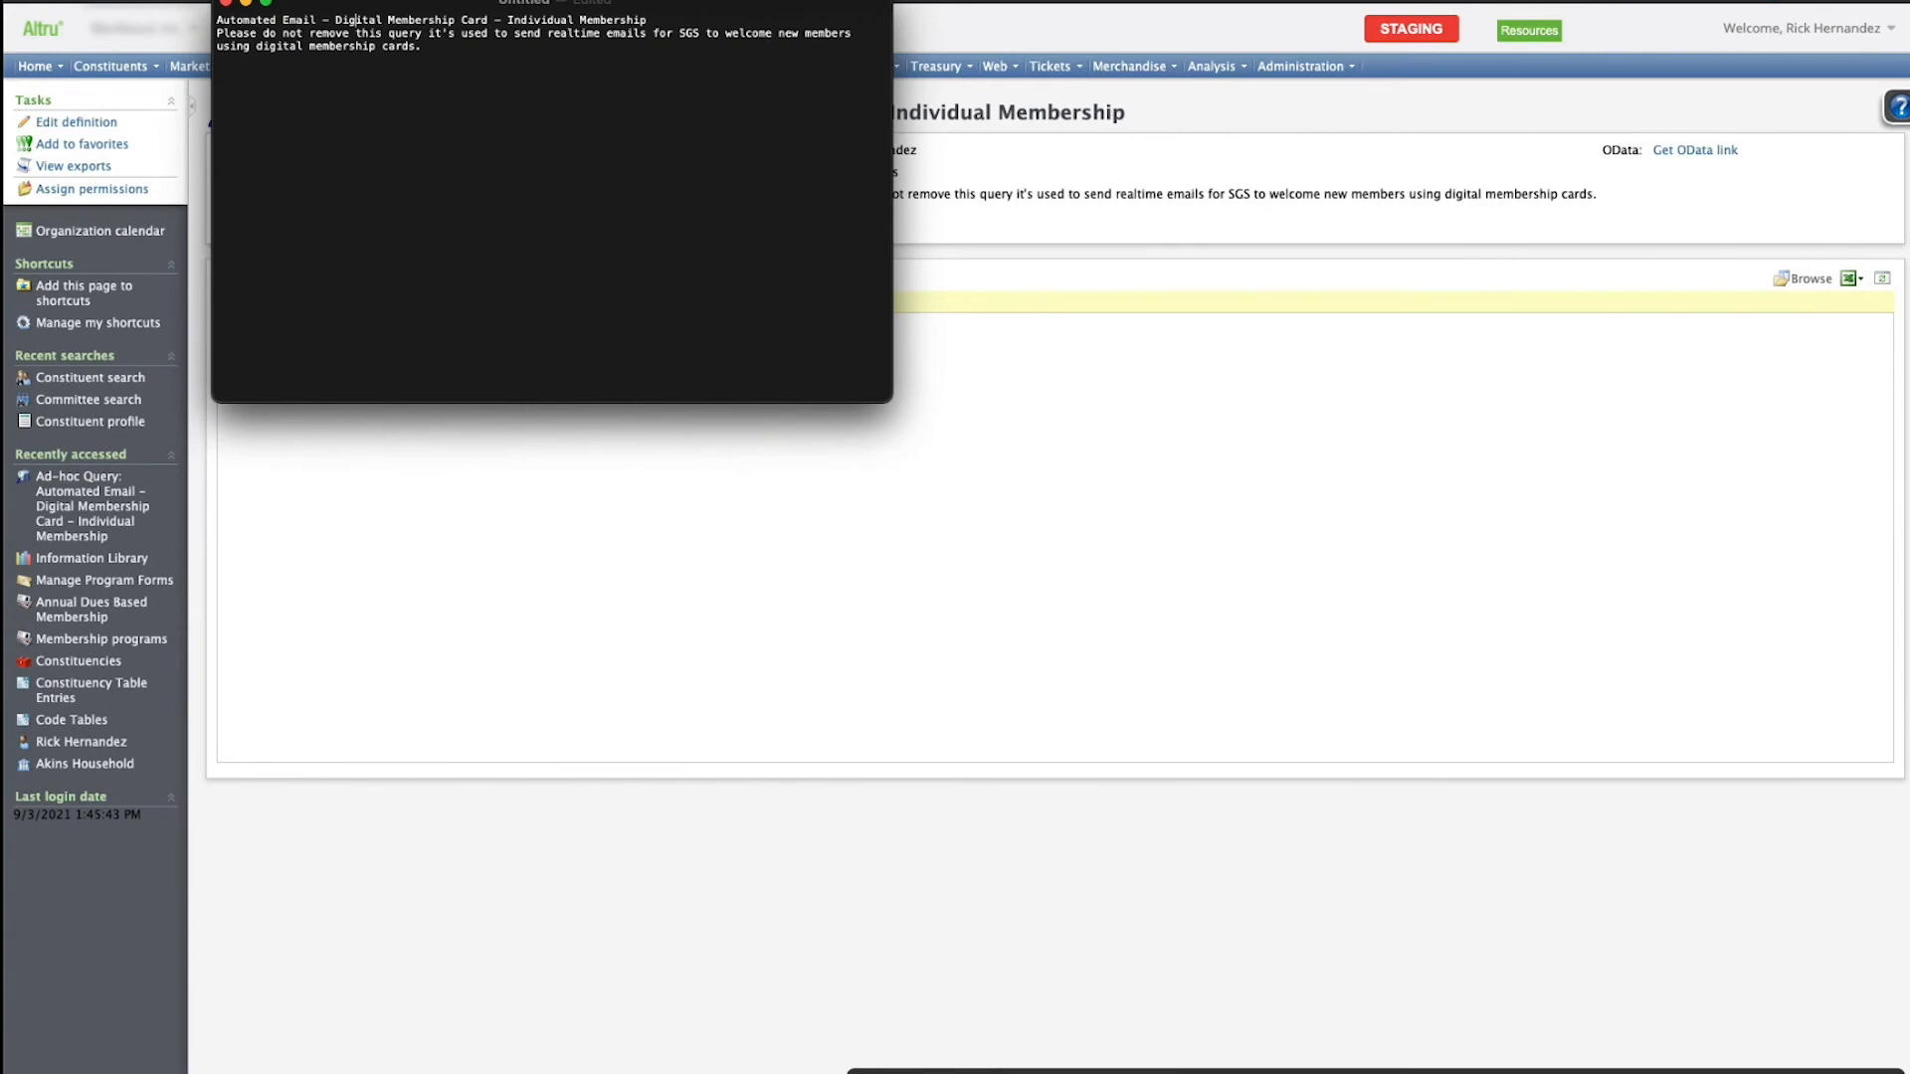
{"action": "left_click", "coordinate": [647, 20]}
{"action": "key", "text": "Return"}
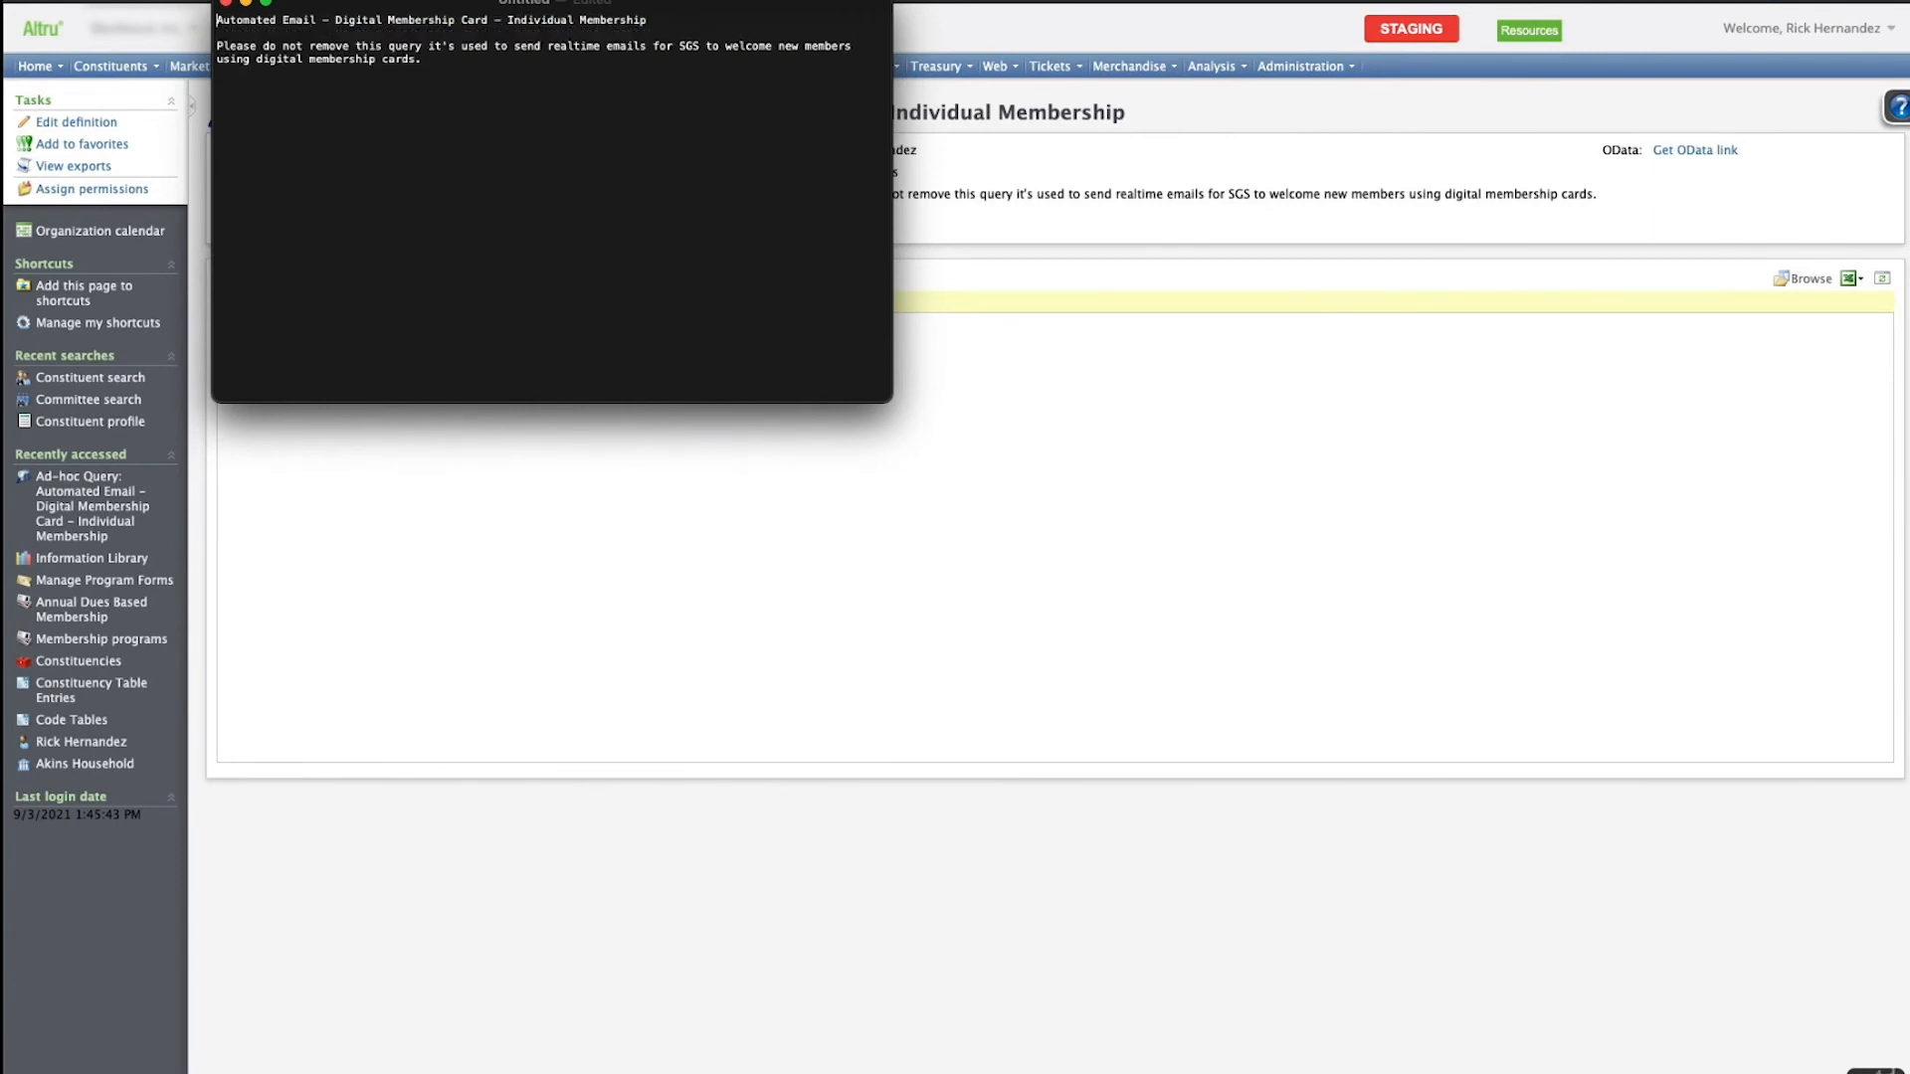
{"action": "key", "text": "Return"}
{"action": "key", "text": "Up"}
{"action": "key", "text": "super+v"}
{"action": "key", "text": "BackSpace"}
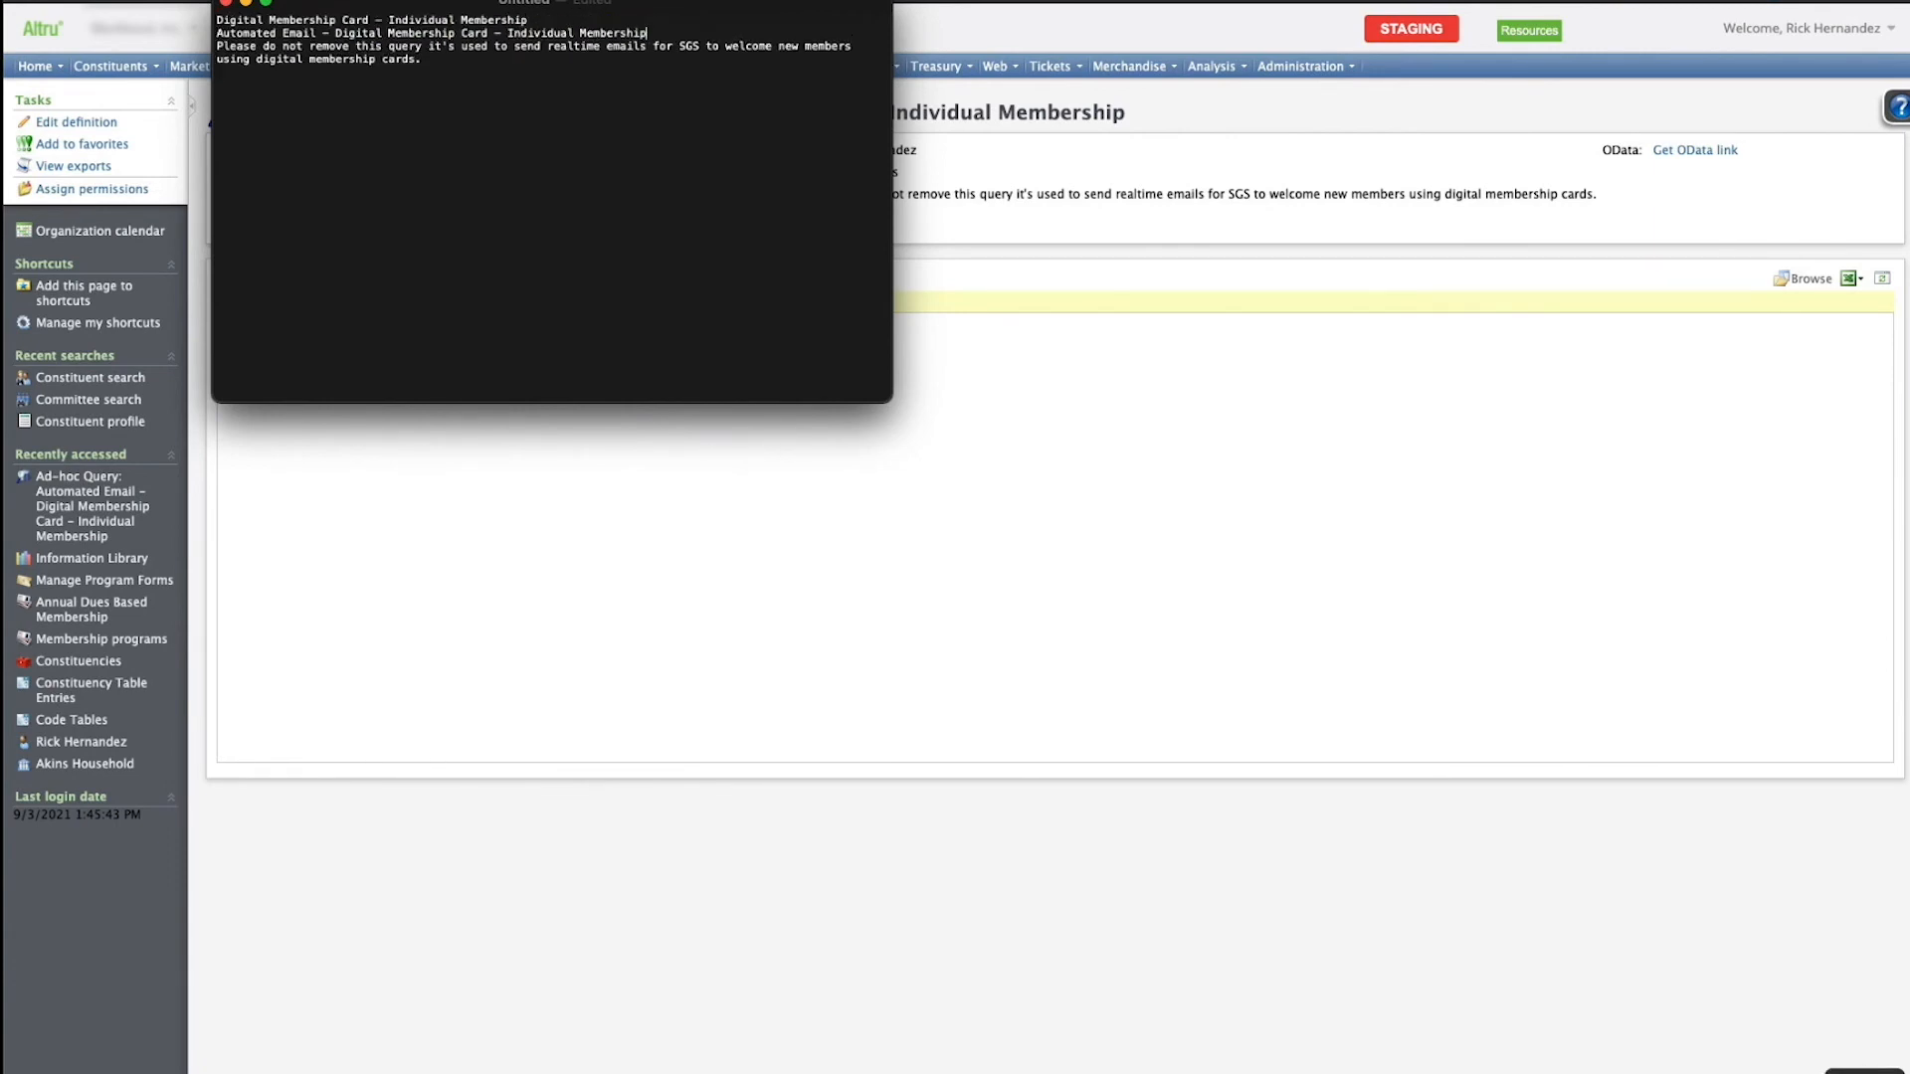
Enlarge the note's text, copy the Digital Membership Card – Individual Membership line, and switch back to Altru.
{"action": "key", "text": "super+plus"}
{"action": "key", "text": "super+plus"}
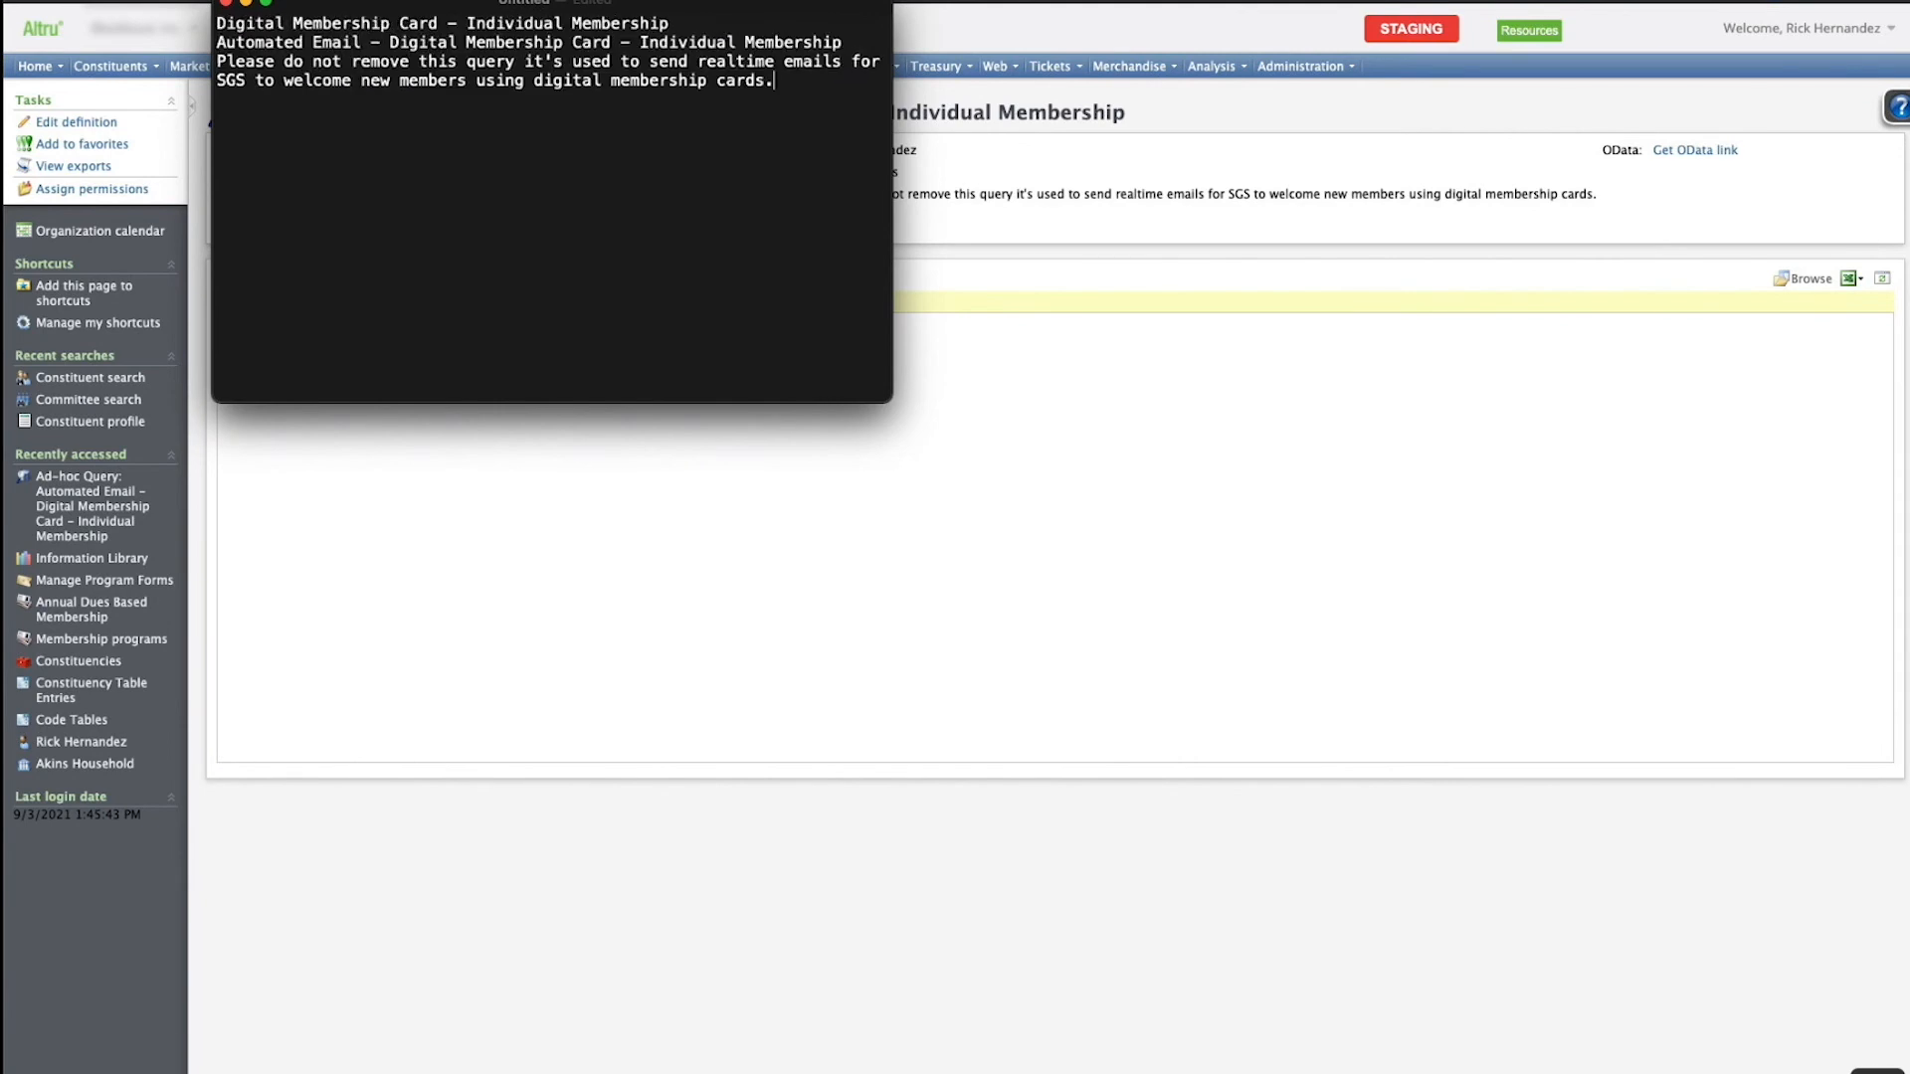
{"action": "key", "text": "shift+super+Right"}
{"action": "key", "text": "ctrl+c"}
{"action": "key", "text": "super+Tab"}
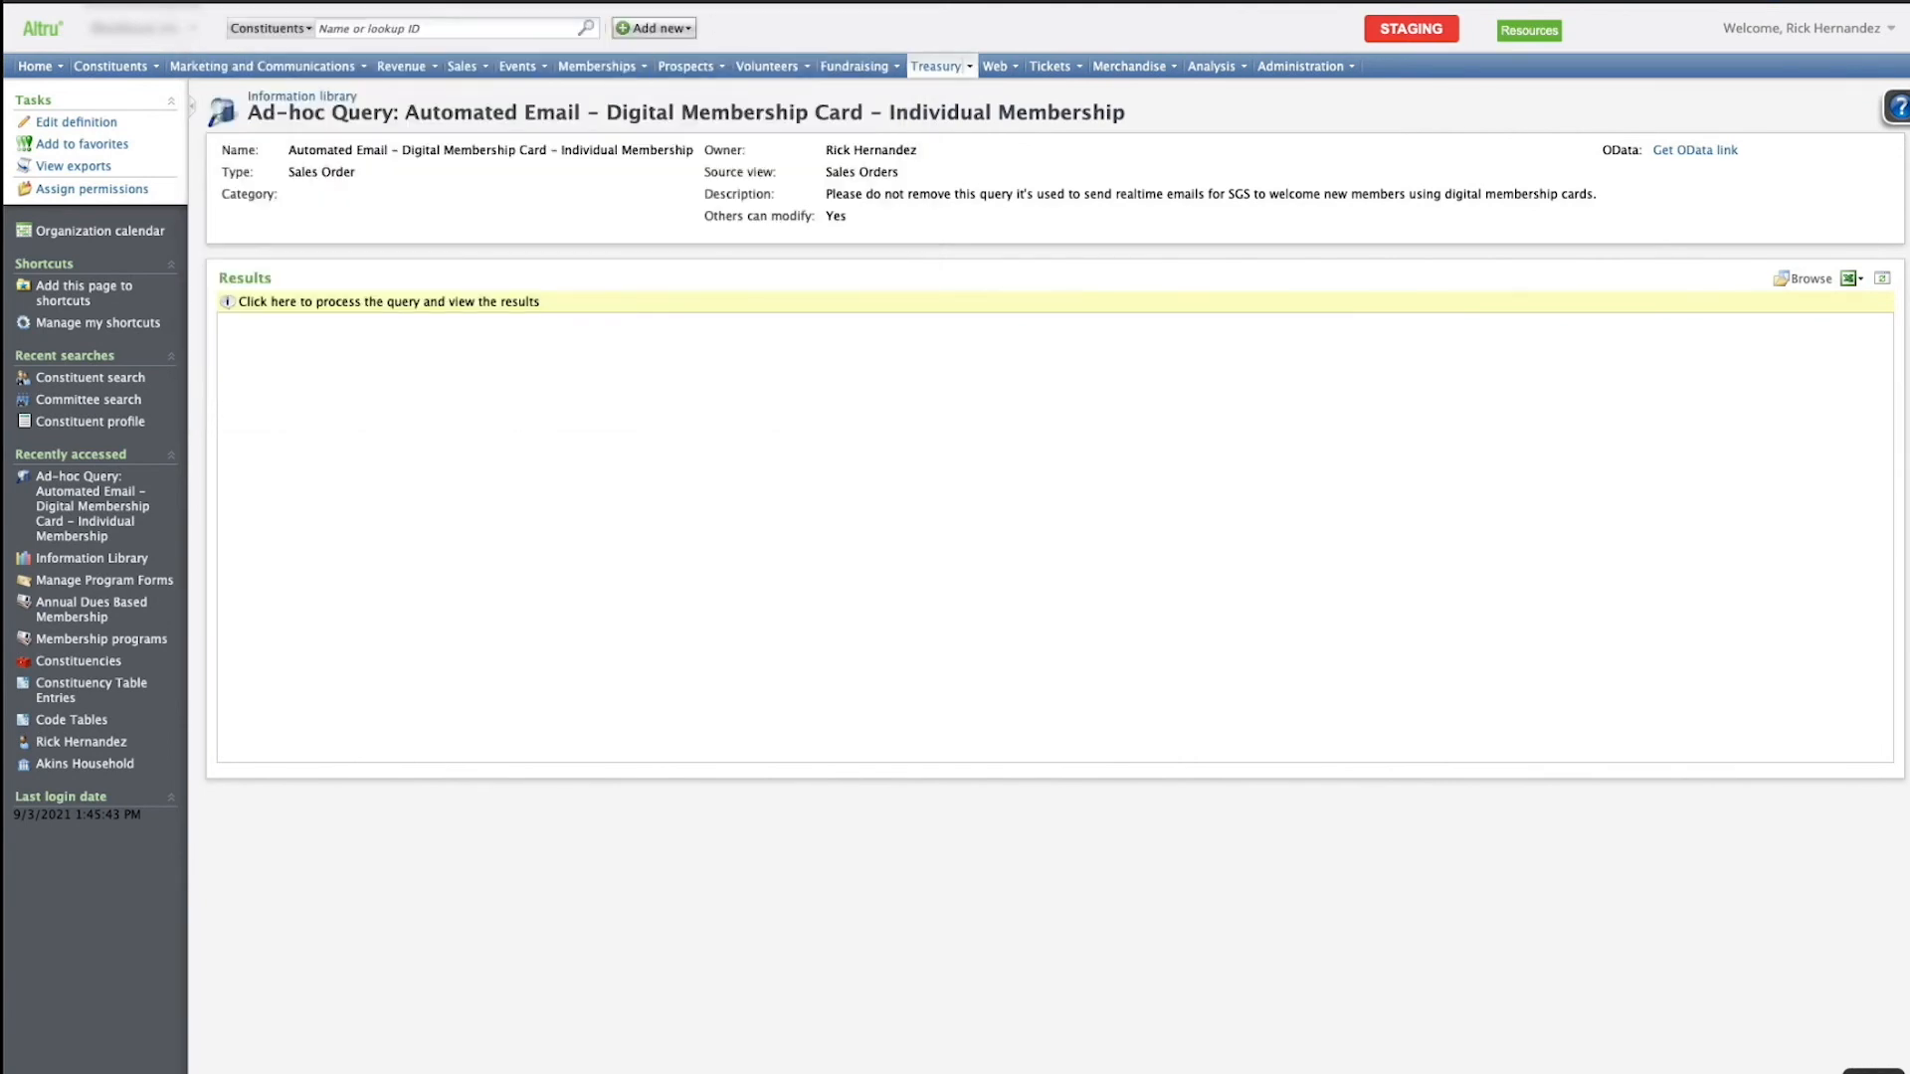
Open the administration code tables and filter them to the Ticketing category.
{"action": "left_click", "coordinate": [1301, 66]}
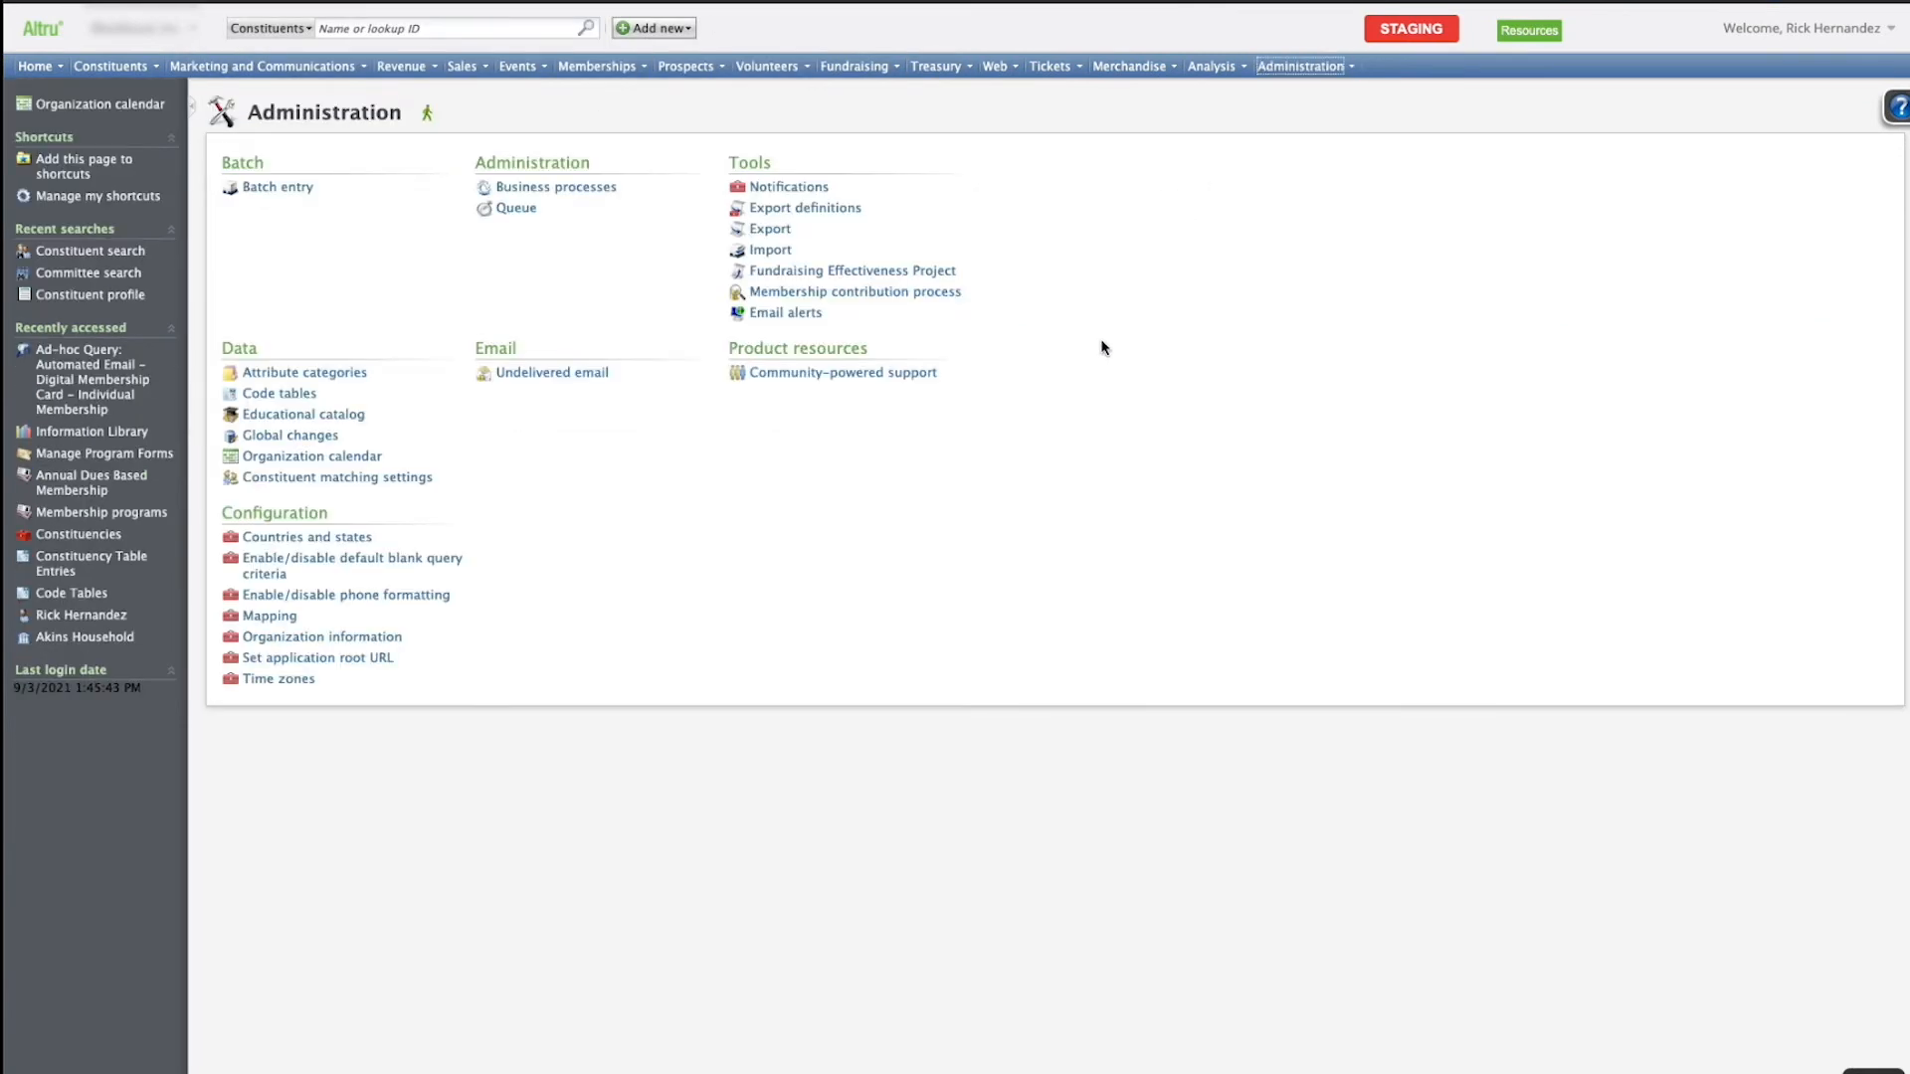
{"action": "left_click", "coordinate": [293, 394]}
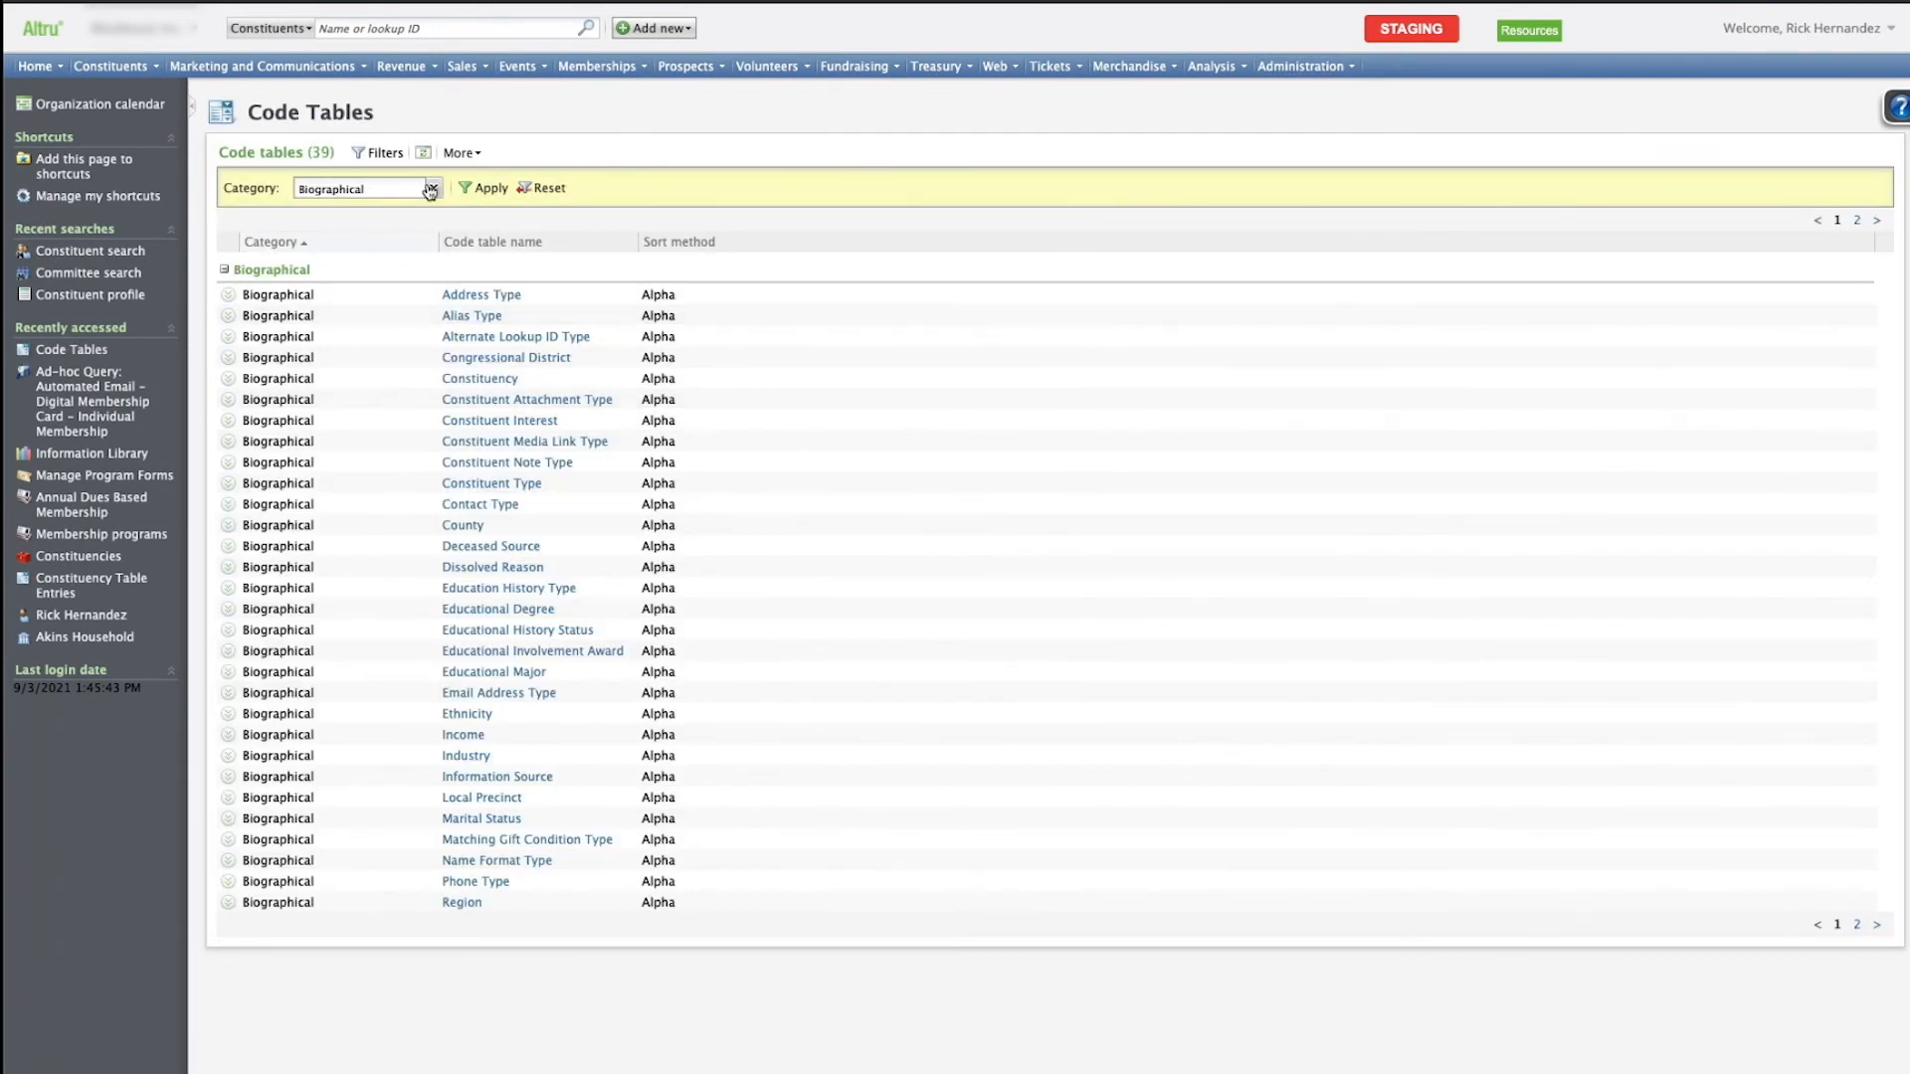
{"action": "left_click", "coordinate": [423, 187]}
{"action": "key", "text": "ctrl+f"}
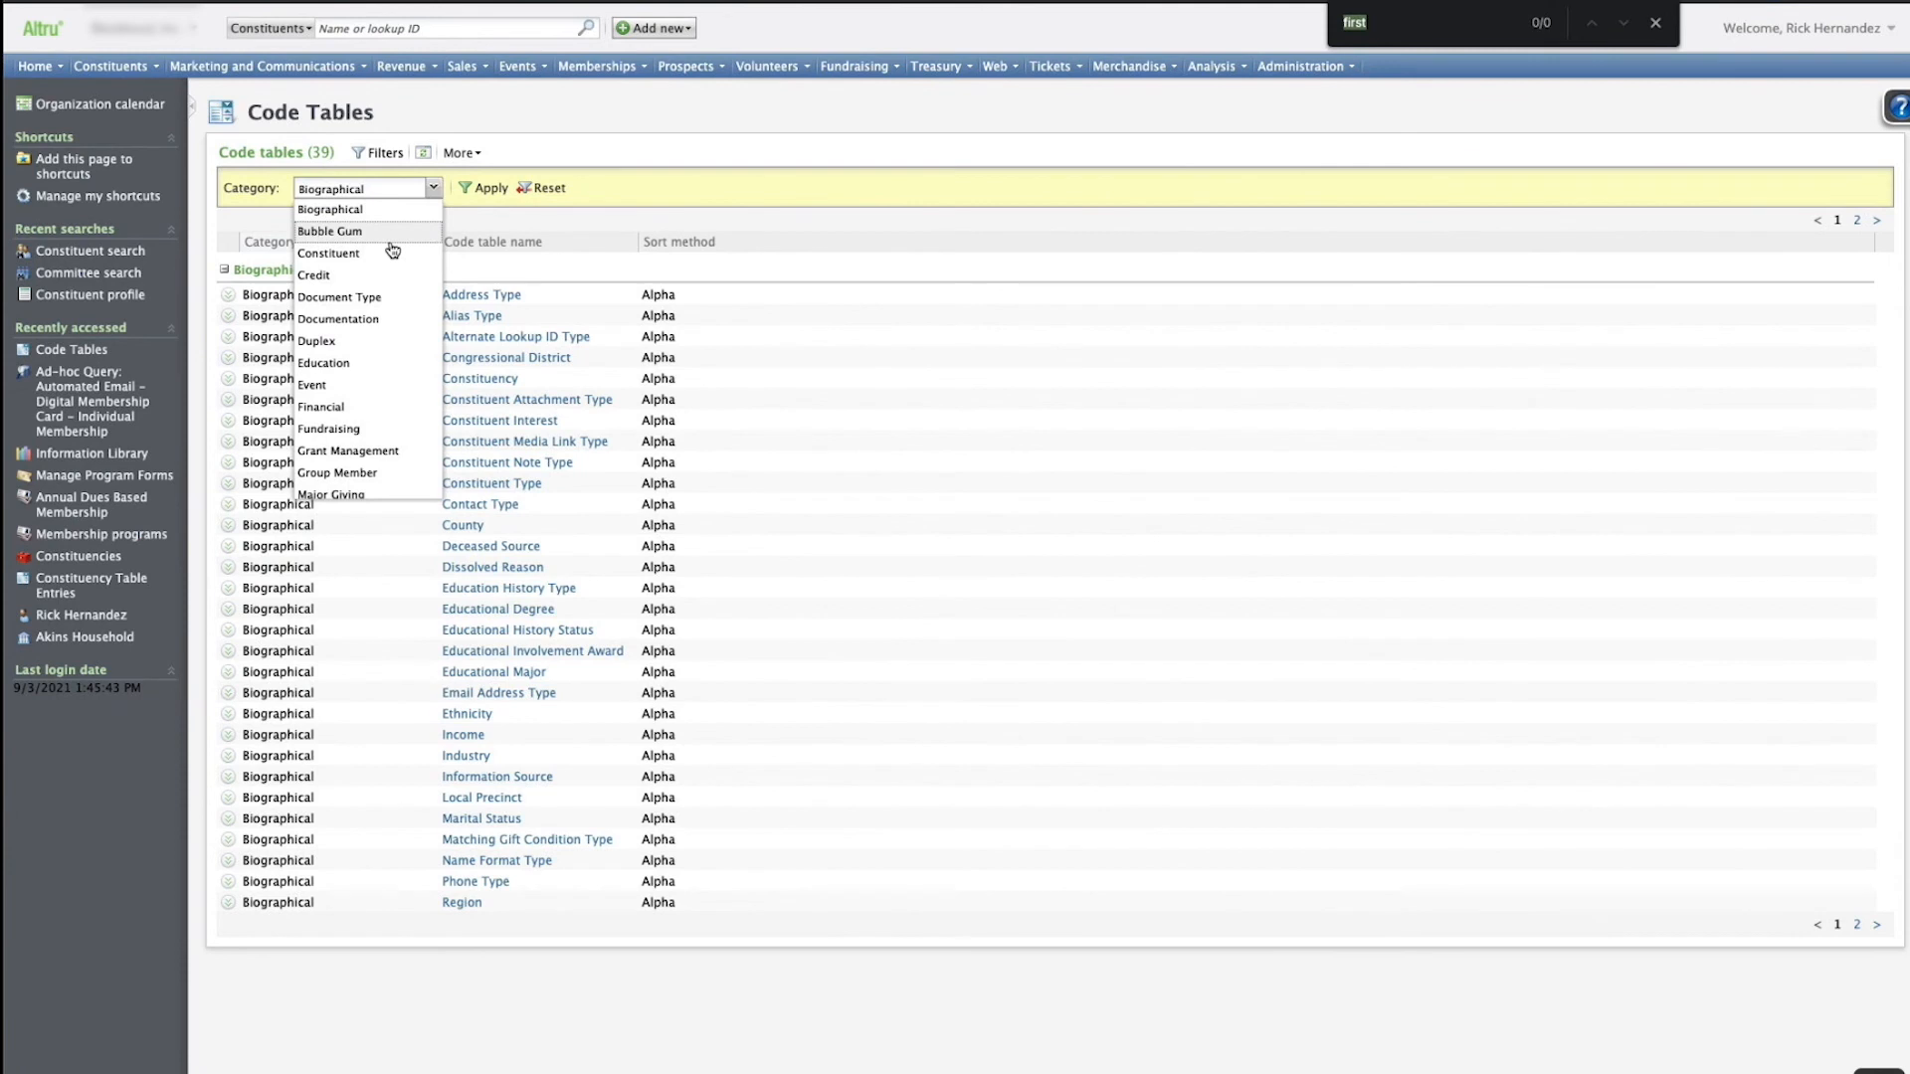
{"action": "type", "text": "ticket"}
{"action": "scroll", "coordinate": [383, 264], "scroll_direction": "down", "scroll_amount": 5}
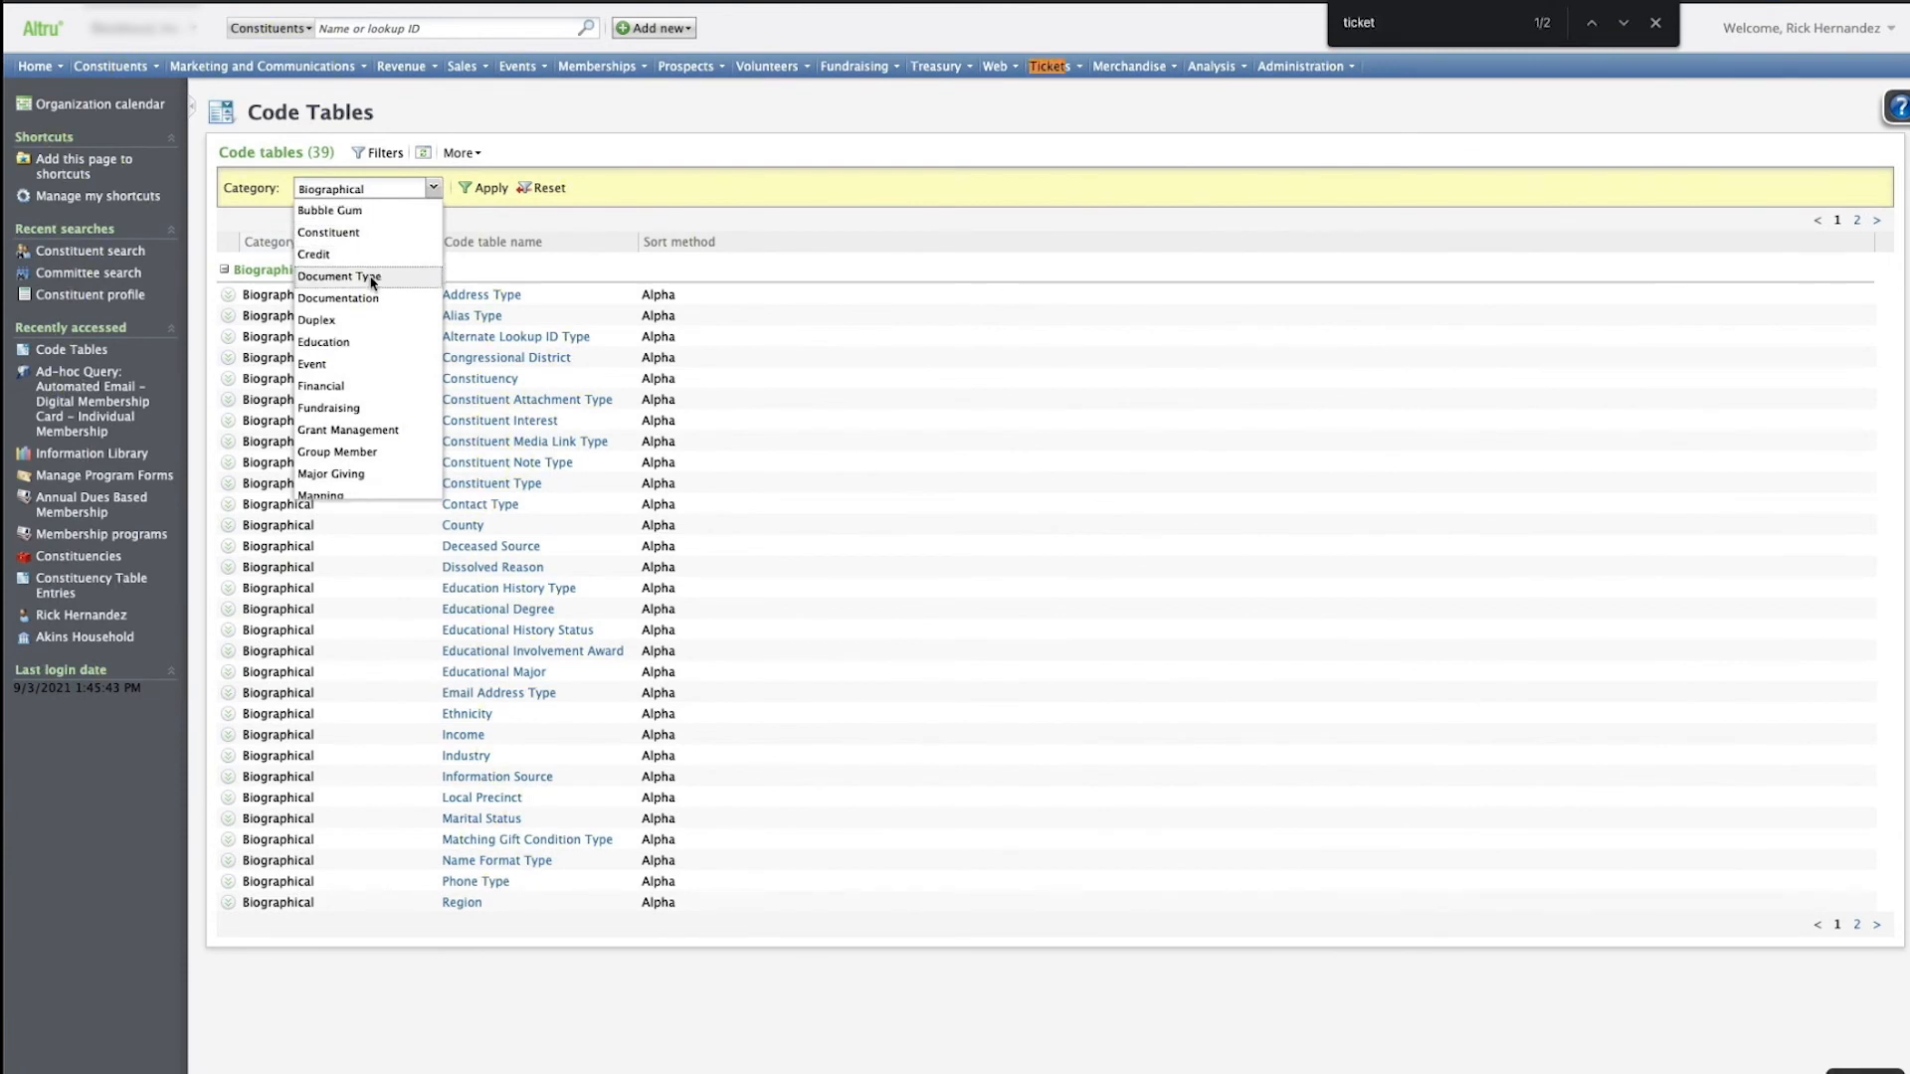
{"action": "scroll", "coordinate": [366, 292], "scroll_direction": "down", "scroll_amount": 3}
{"action": "left_click", "coordinate": [330, 447]}
{"action": "left_click", "coordinate": [466, 192]}
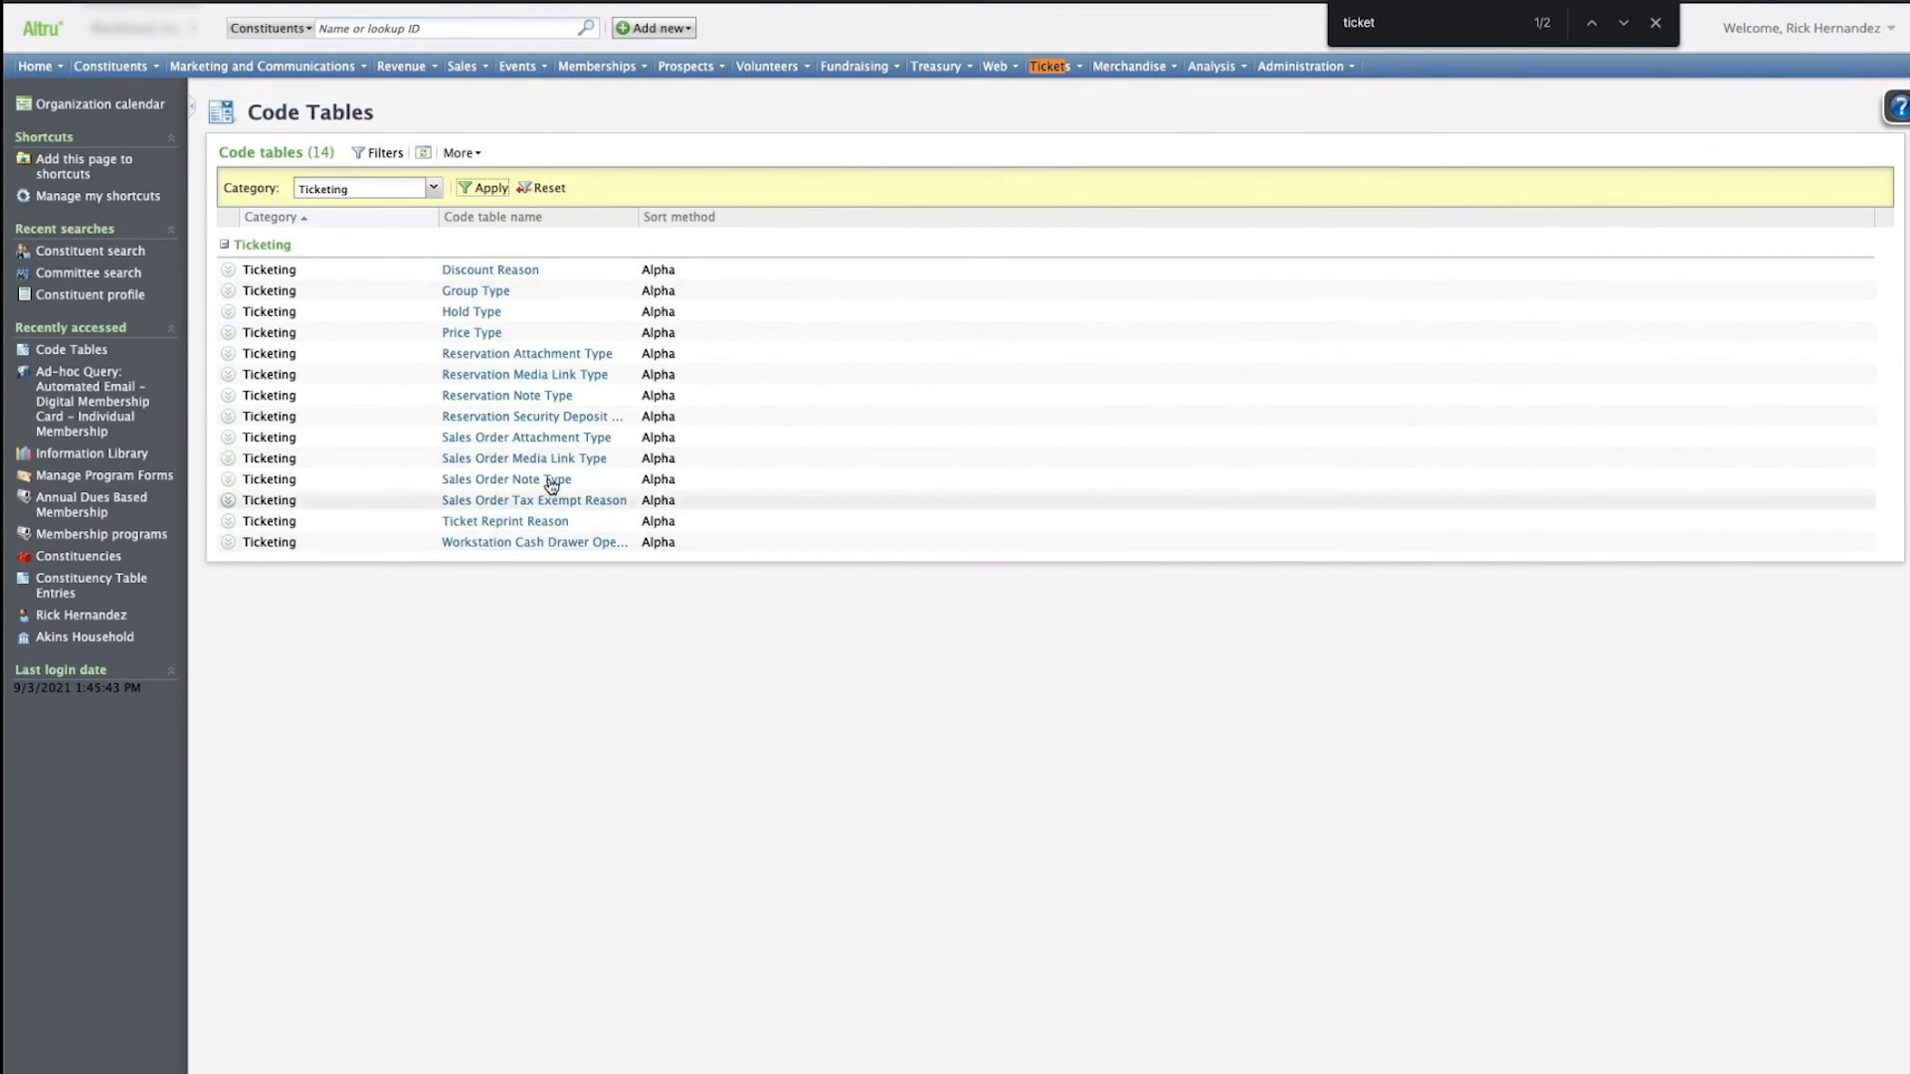
Add a "Digital Membership Card – Individual Membership" entry to the Sales Order Note Type code table.
{"action": "left_click", "coordinate": [514, 482]}
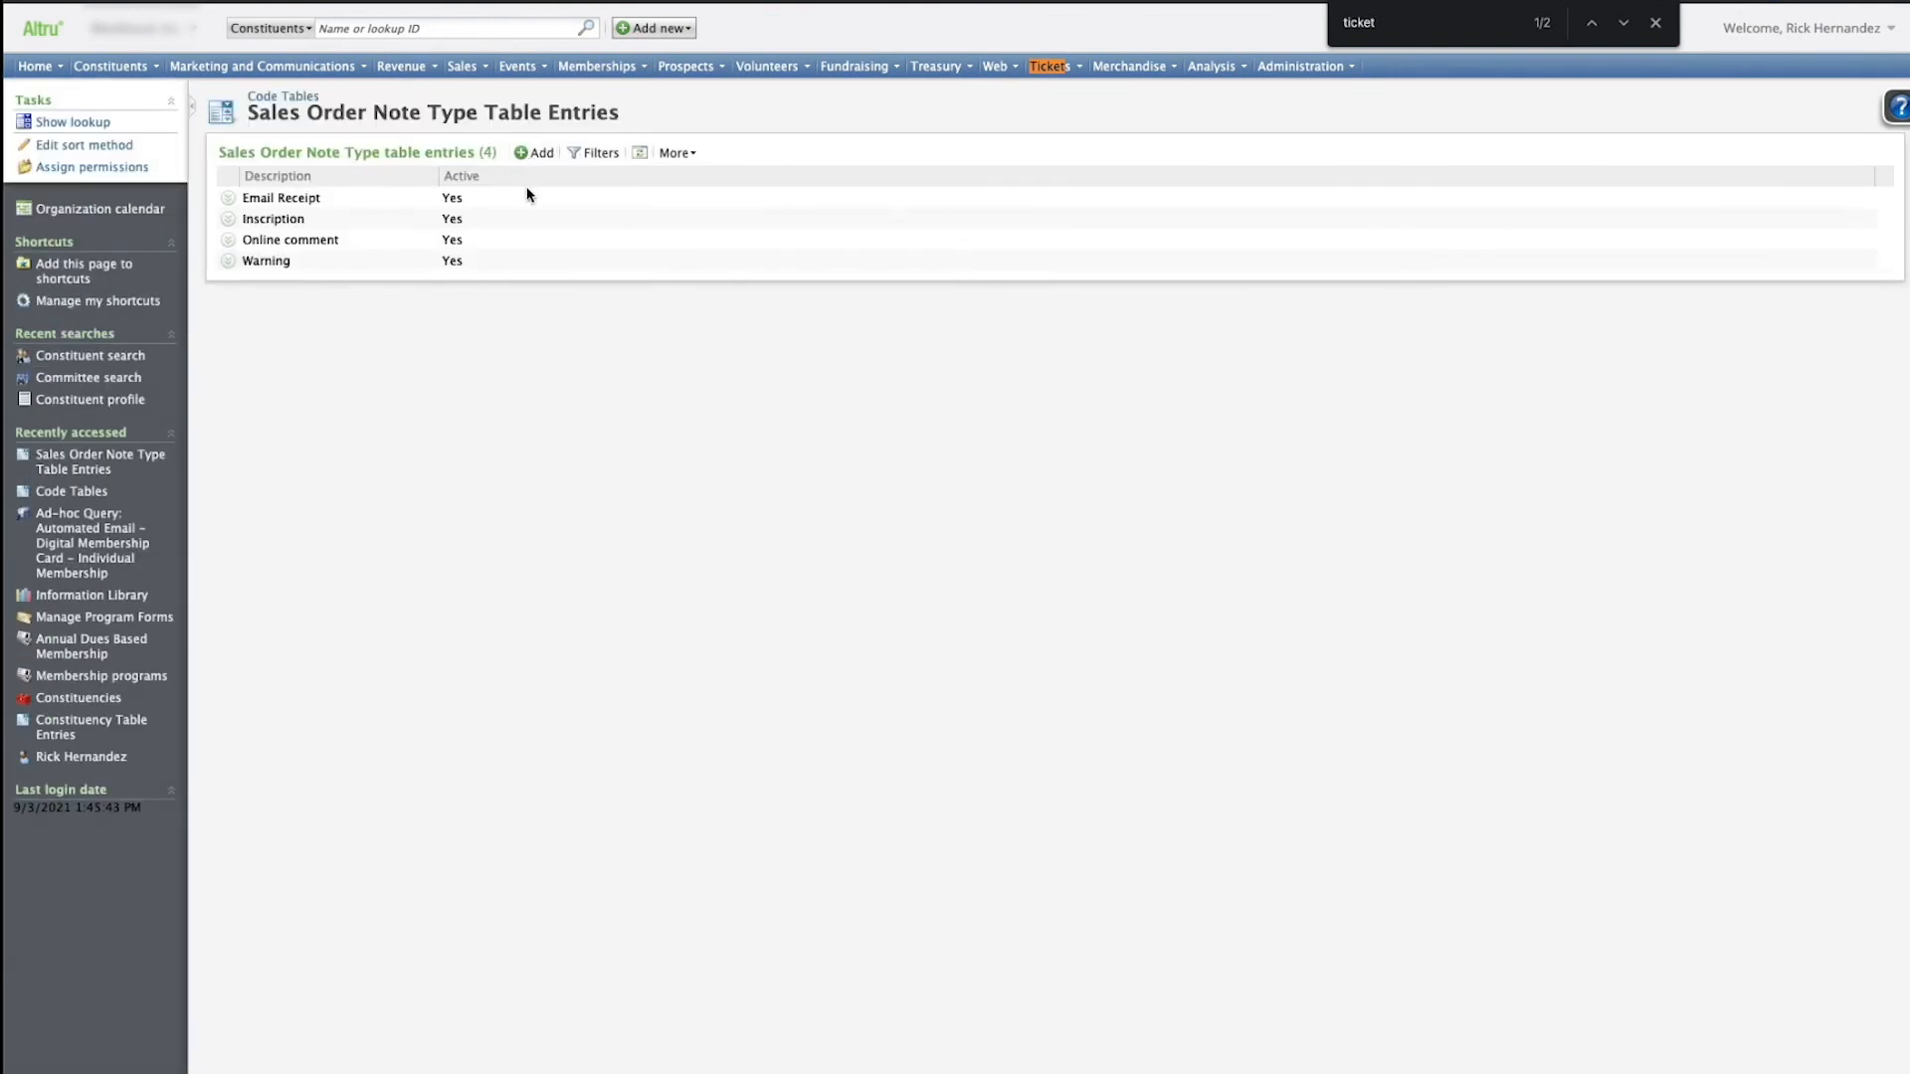
{"action": "left_click", "coordinate": [534, 152]}
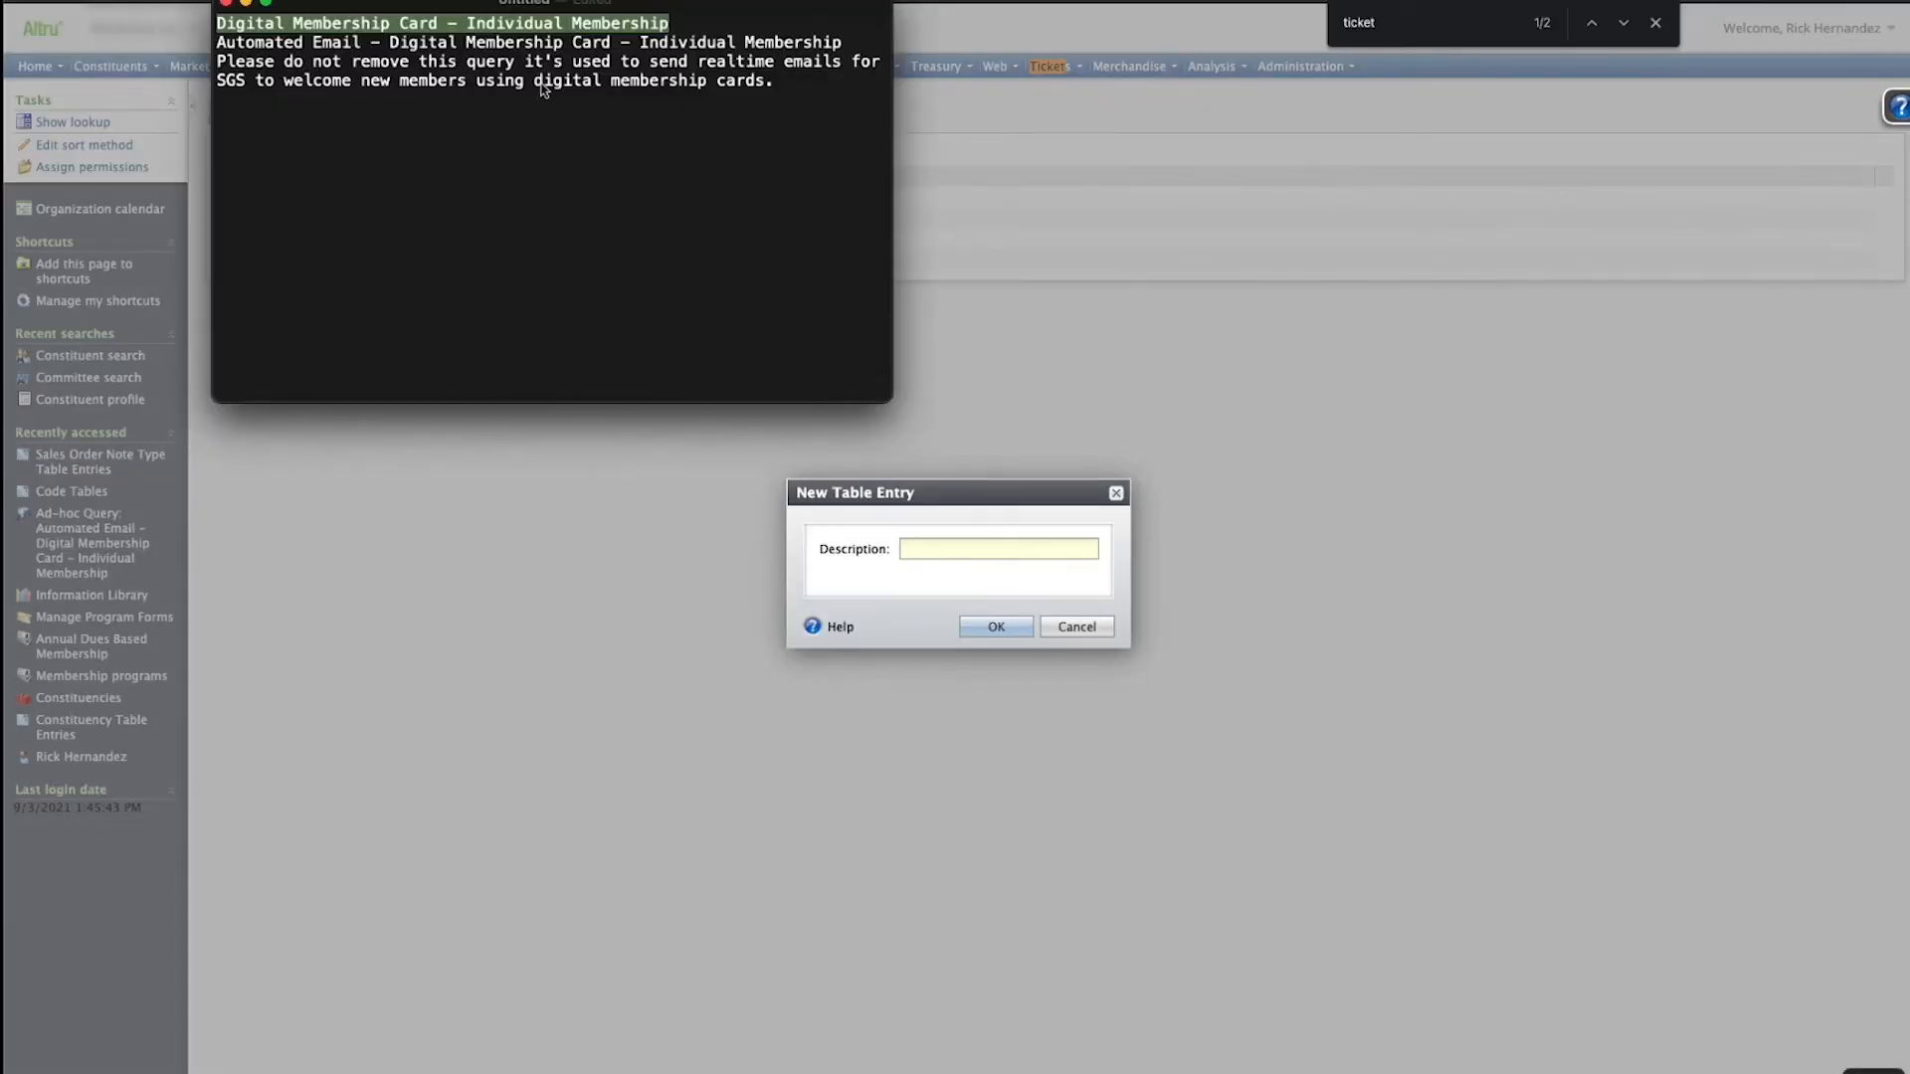
{"action": "key", "text": "ctrl+v"}
{"action": "left_click", "coordinate": [992, 626]}
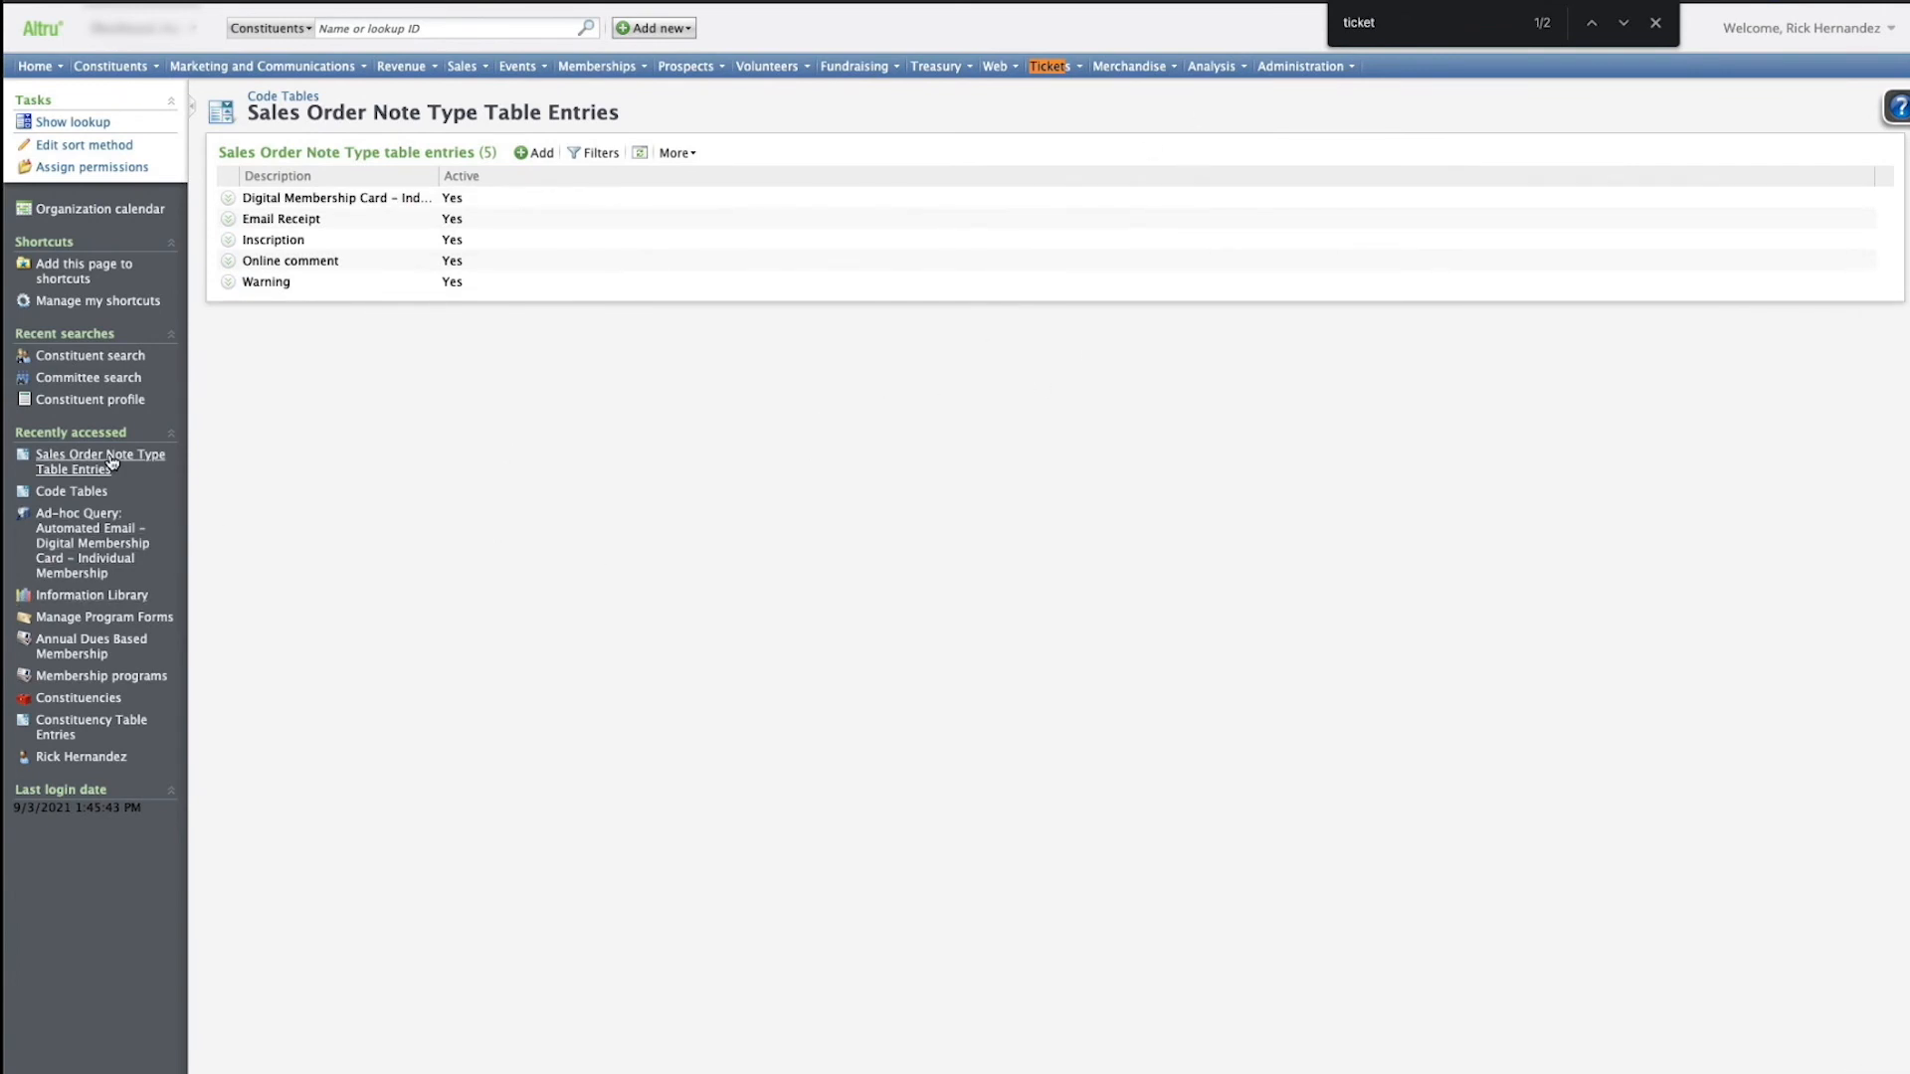
In the Individual Membership email query, replace Email Receipt with the Digital Membership Card entry in the Notes\Type "Not one of" filter.
{"action": "left_click", "coordinate": [142, 558]}
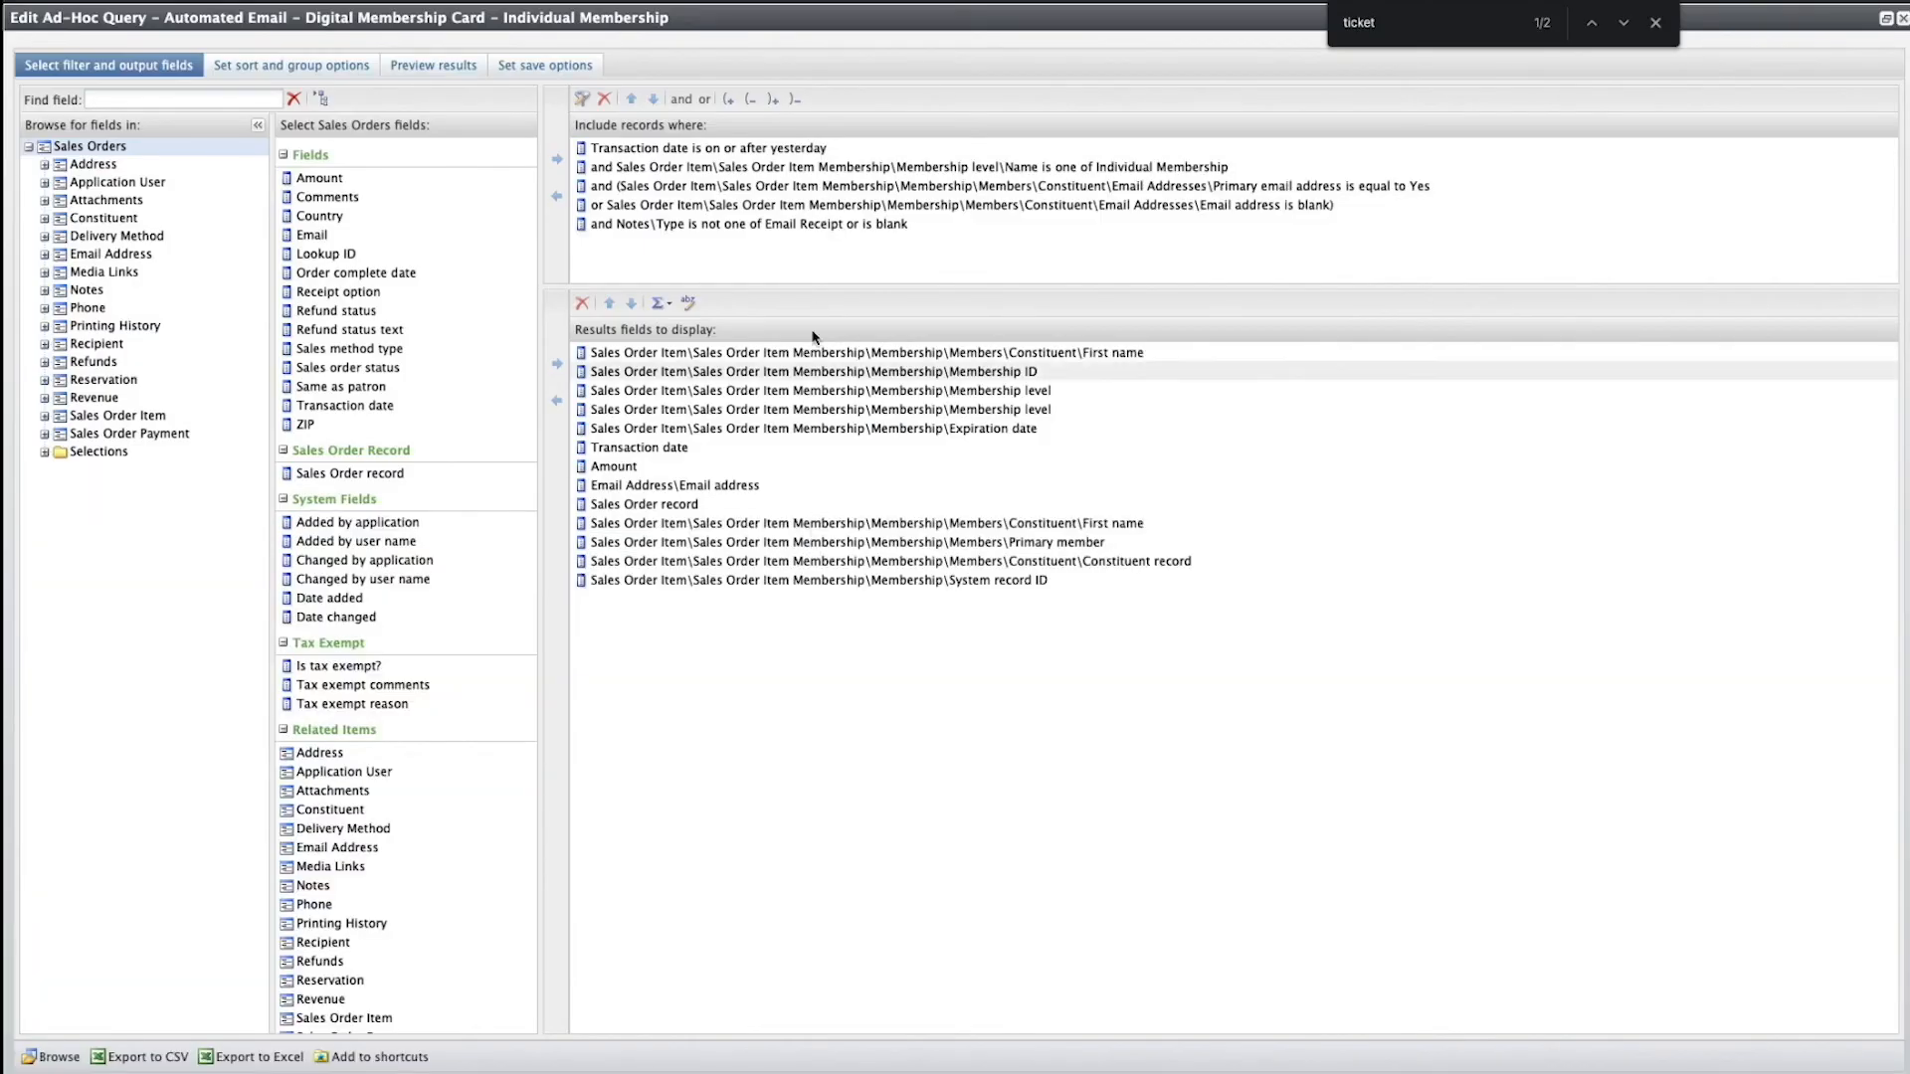
{"action": "double_click", "coordinate": [863, 225]}
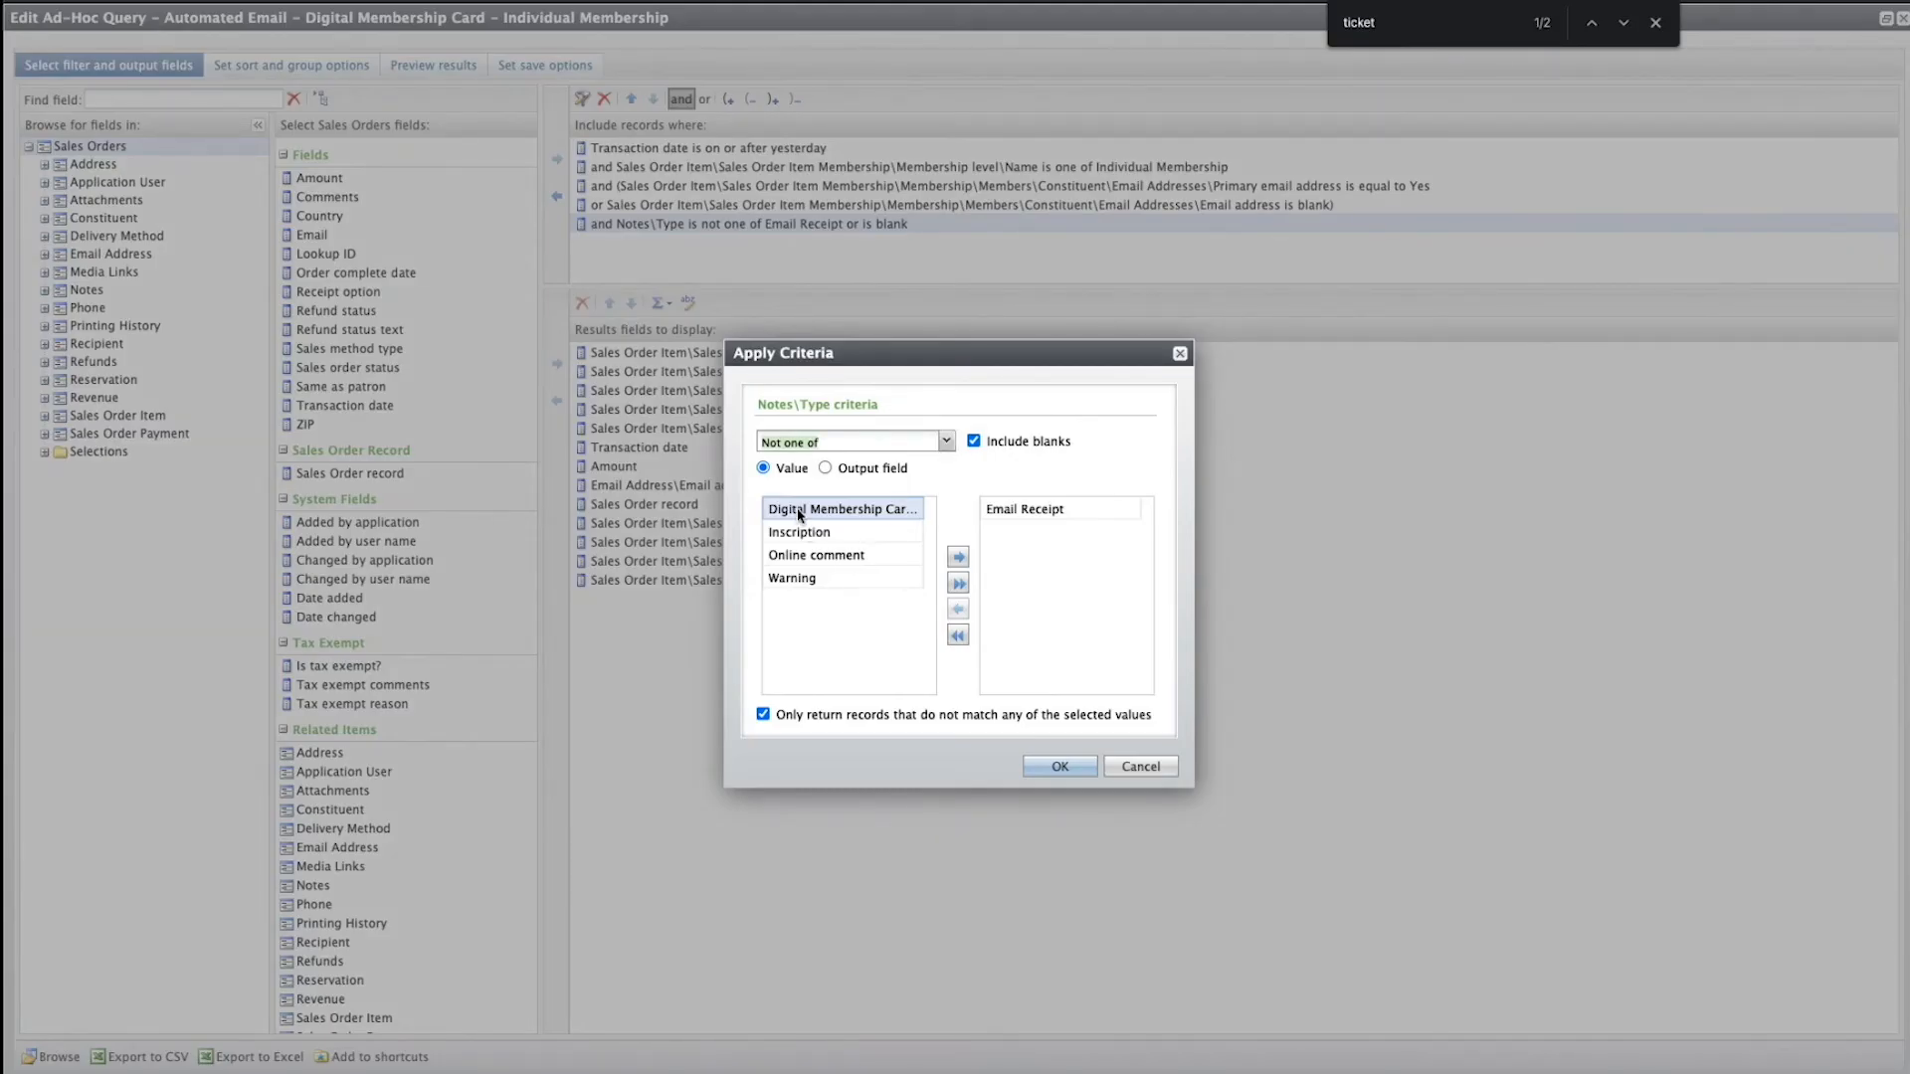
{"action": "left_click", "coordinate": [958, 557]}
{"action": "left_click", "coordinate": [1022, 513]}
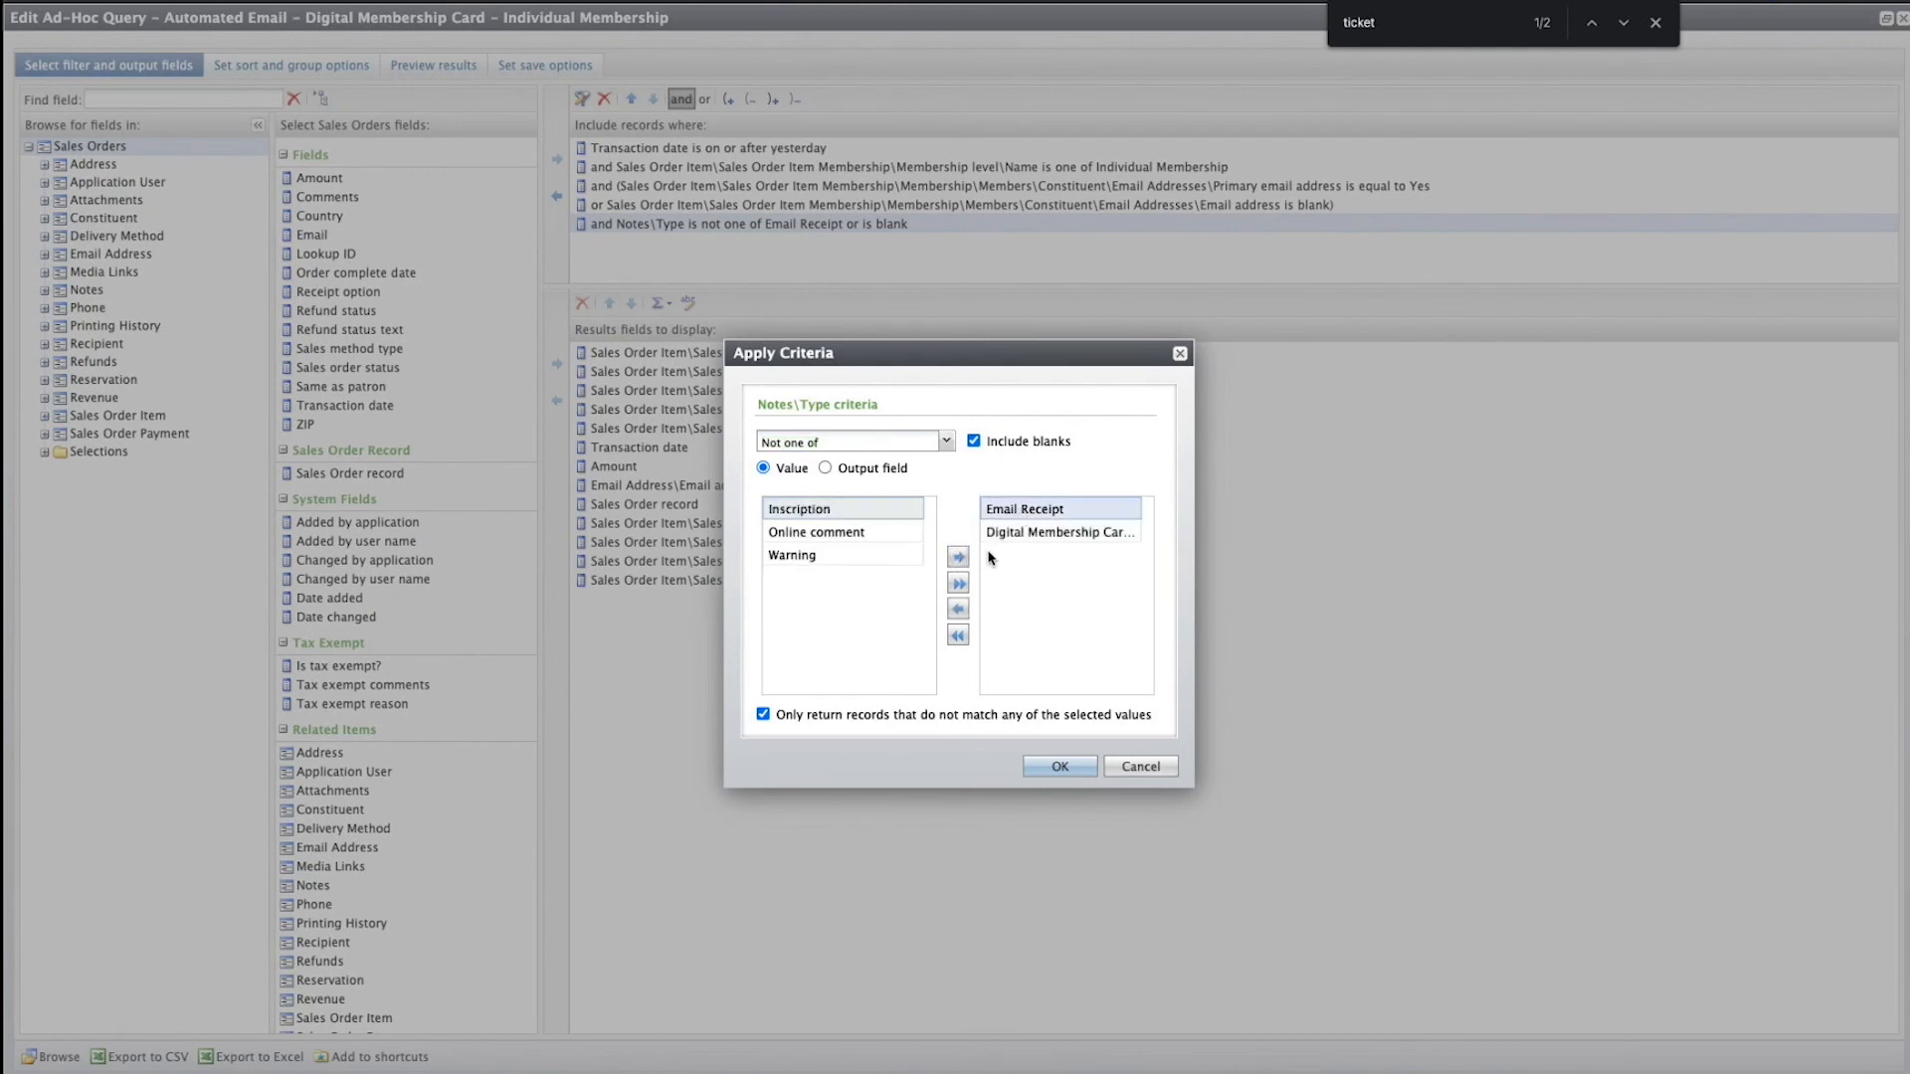
{"action": "left_click", "coordinate": [958, 609]}
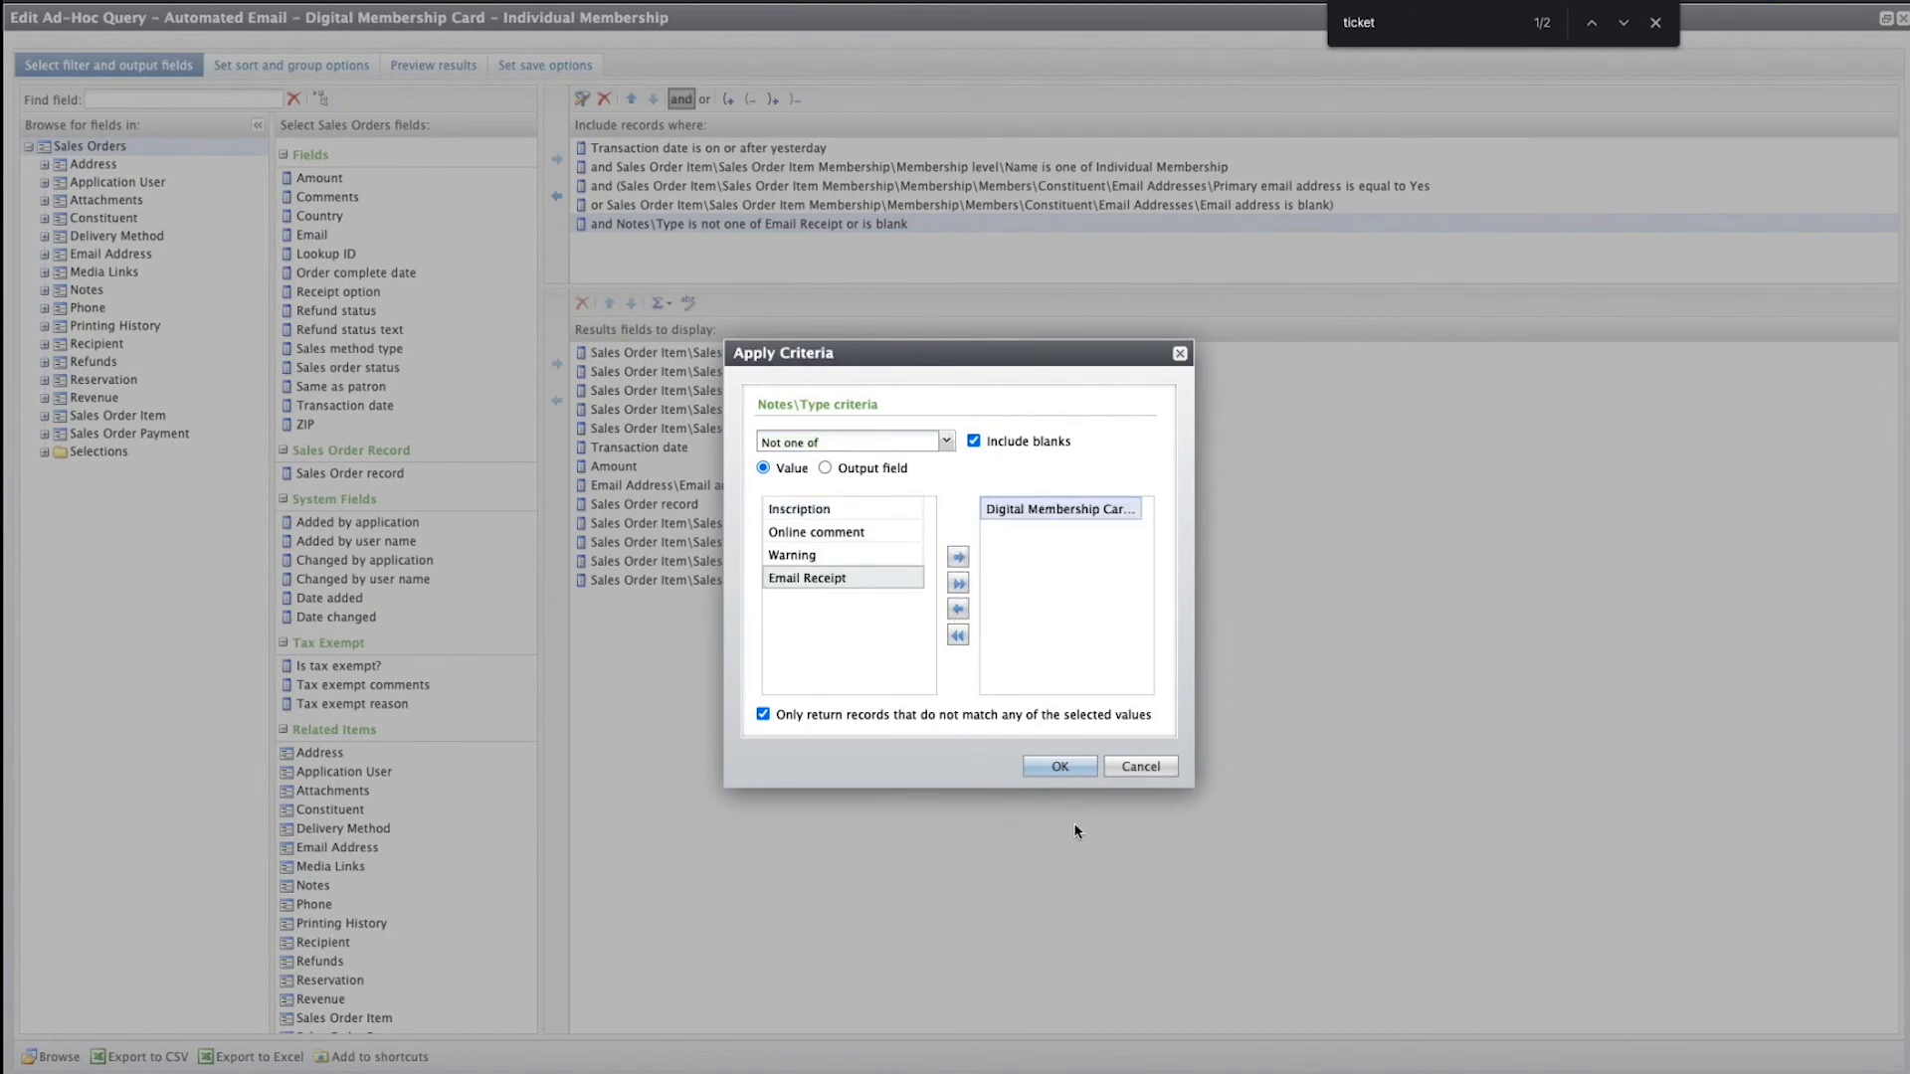
{"action": "left_click", "coordinate": [1063, 767]}
Dismiss the page search, save the edited query, and process it to view its results.
{"action": "key", "text": "super+f"}
{"action": "key", "text": "Escape"}
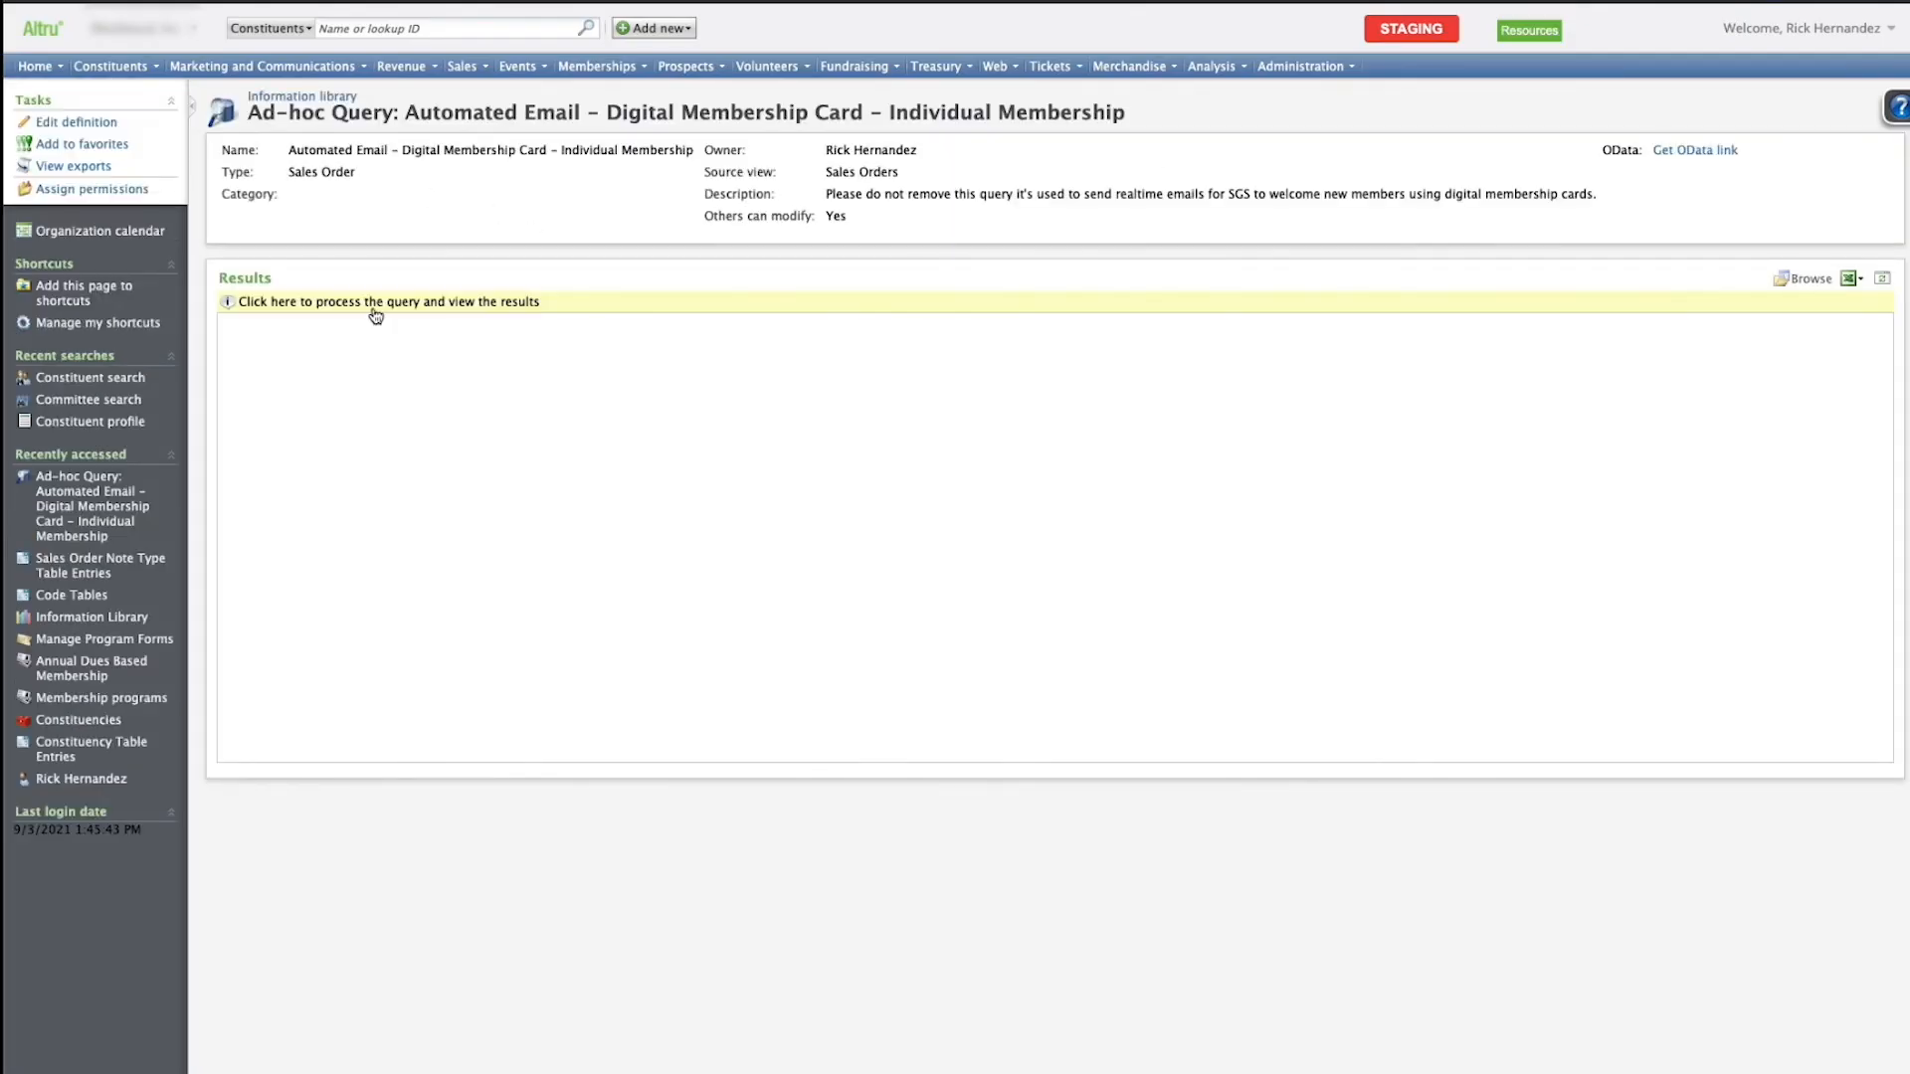
{"action": "left_click", "coordinate": [278, 303]}
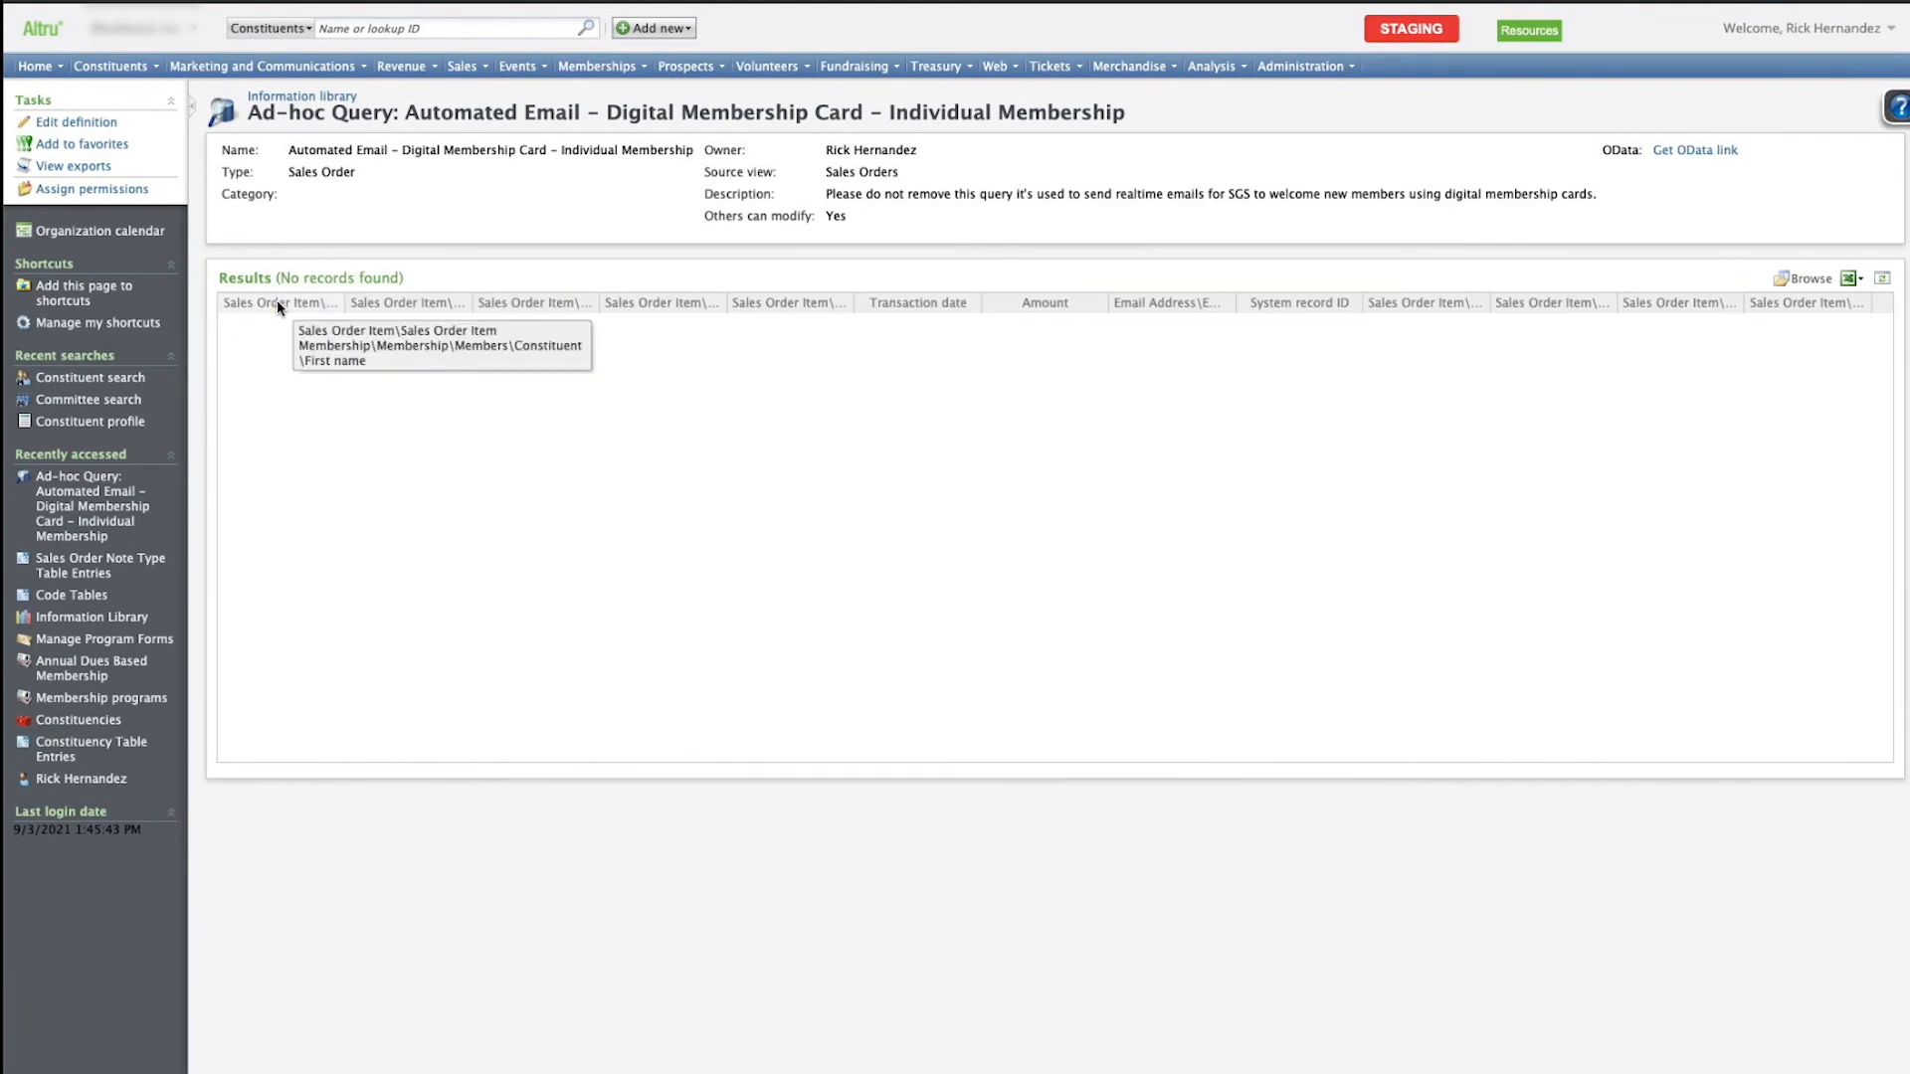